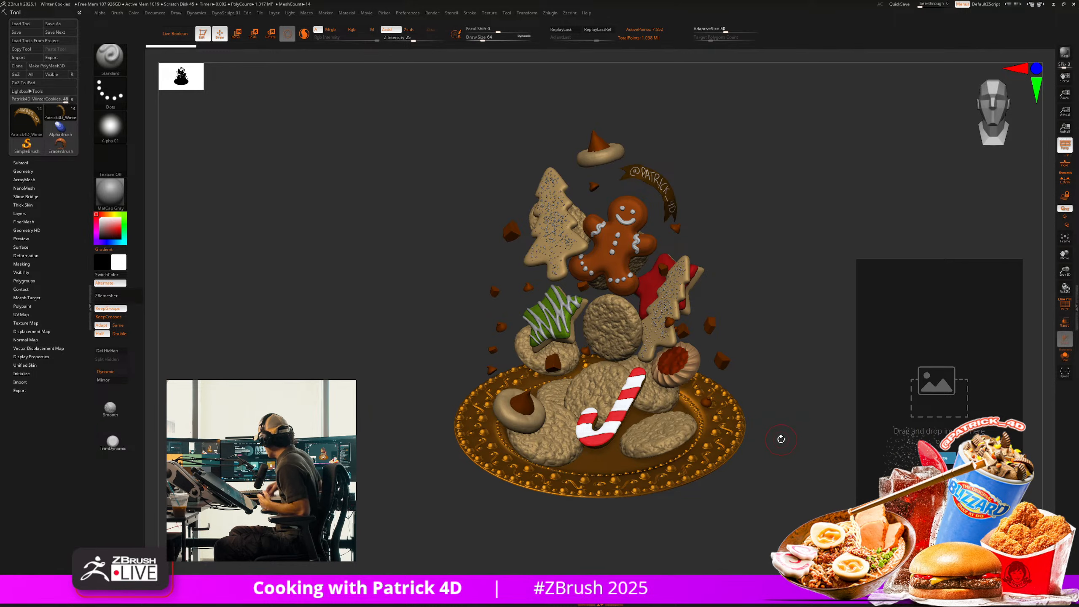
Expand the subtool list of the winter cookies tool and browse its parts.
drag(780, 439, 186, 227)
click(20, 162)
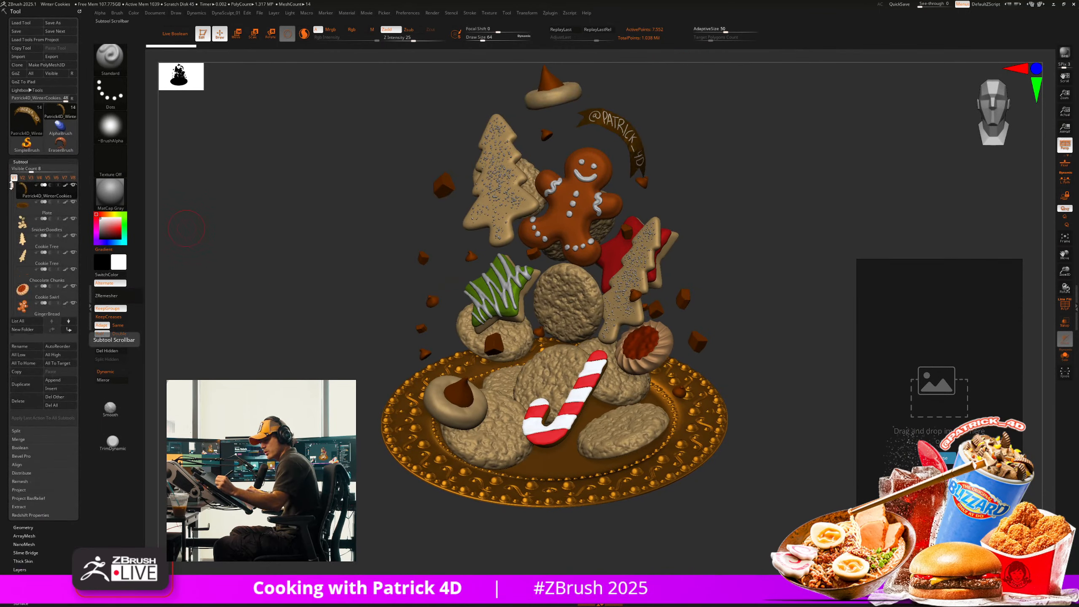
mouse_move(12, 203)
mouse_down()
mouse_move(6, 248)
mouse_move(7, 186)
mouse_up()
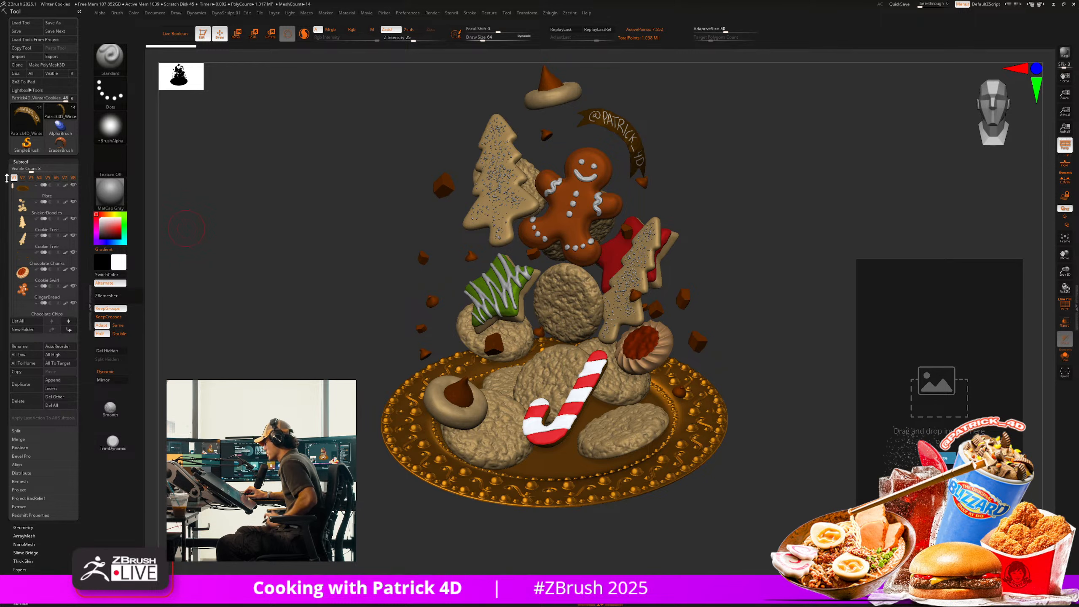
Select the IMM WinterCookies insert-mesh brush.
drag(345, 294, 345, 272)
key(b)
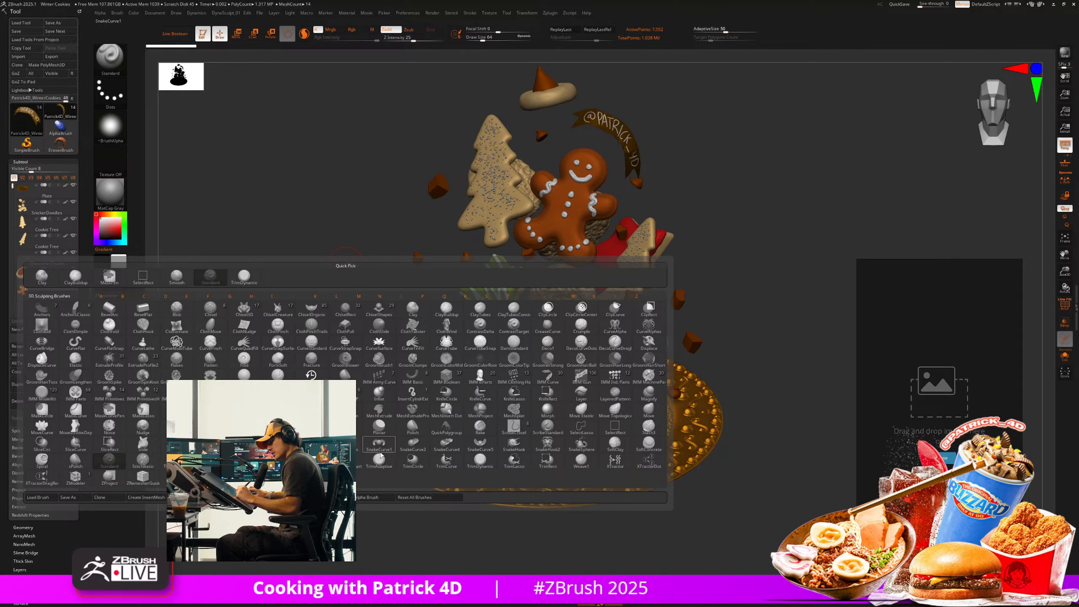
mouse_move(277, 374)
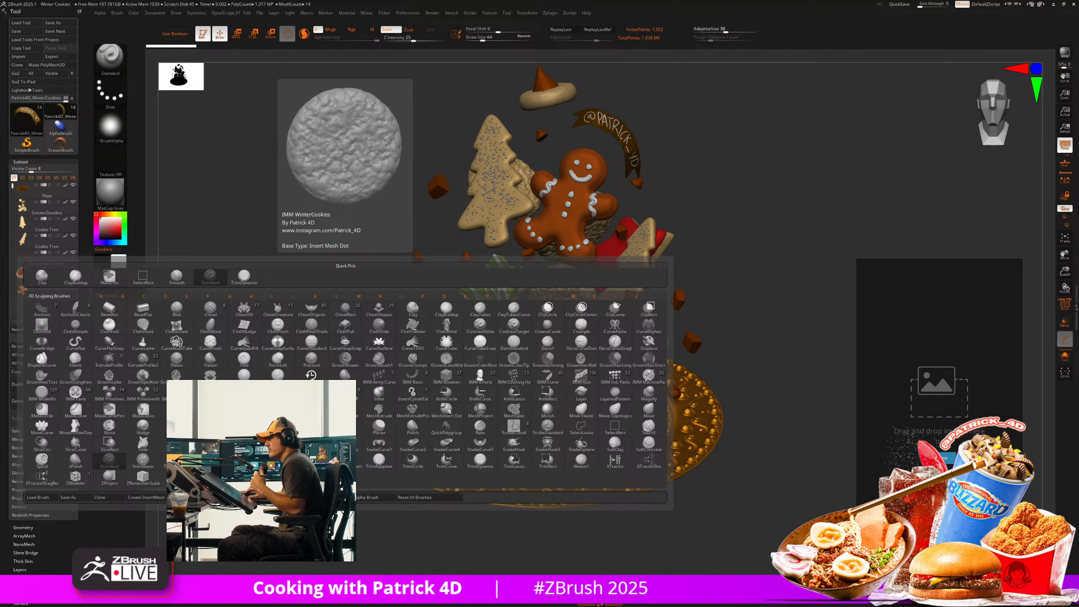
key(Escape)
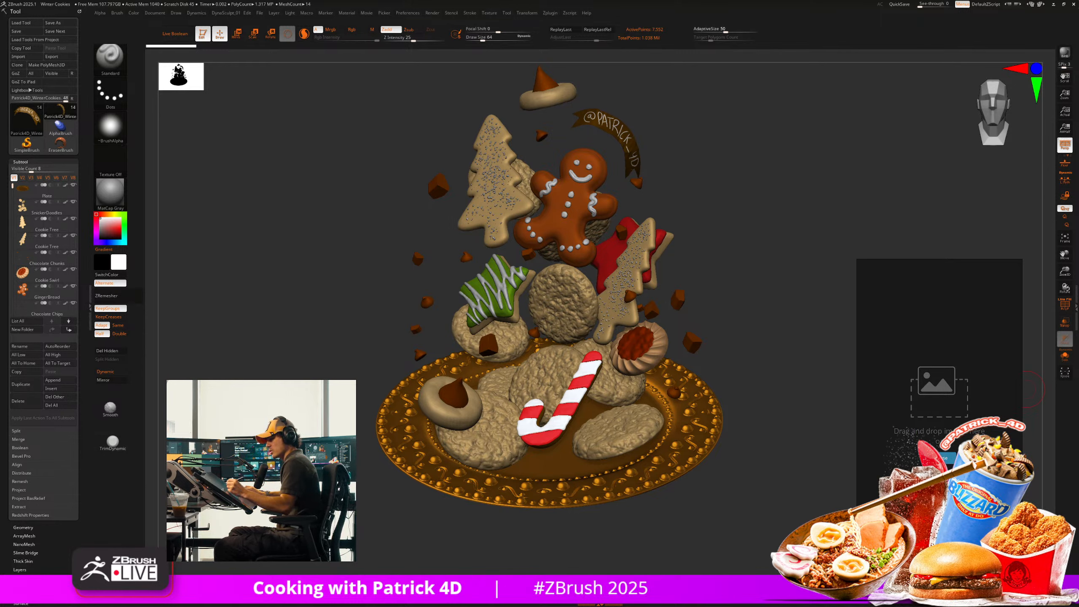
key(b)
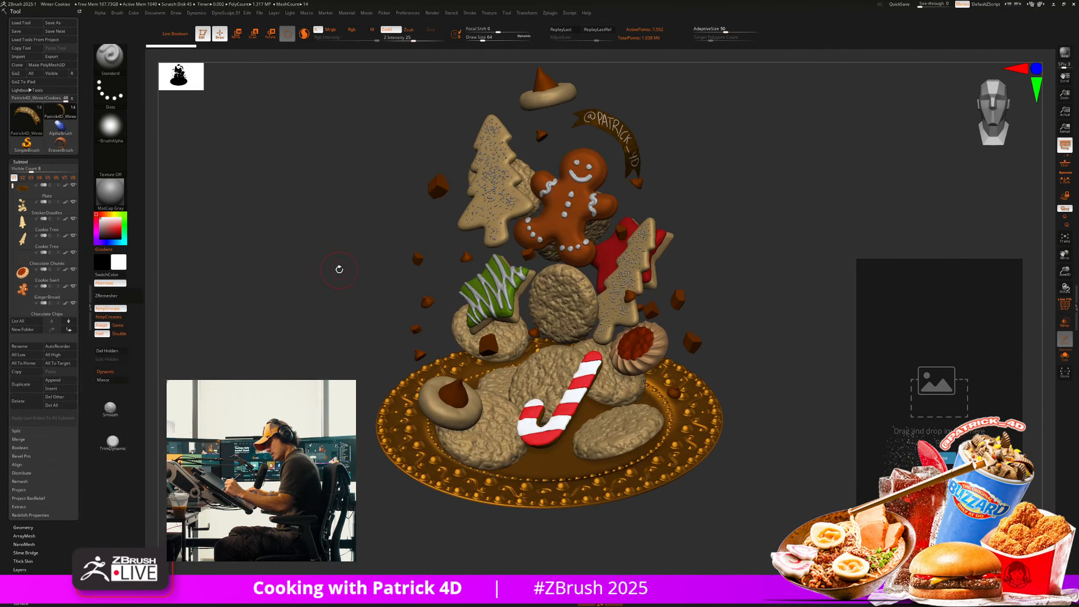
key(b)
click(302, 405)
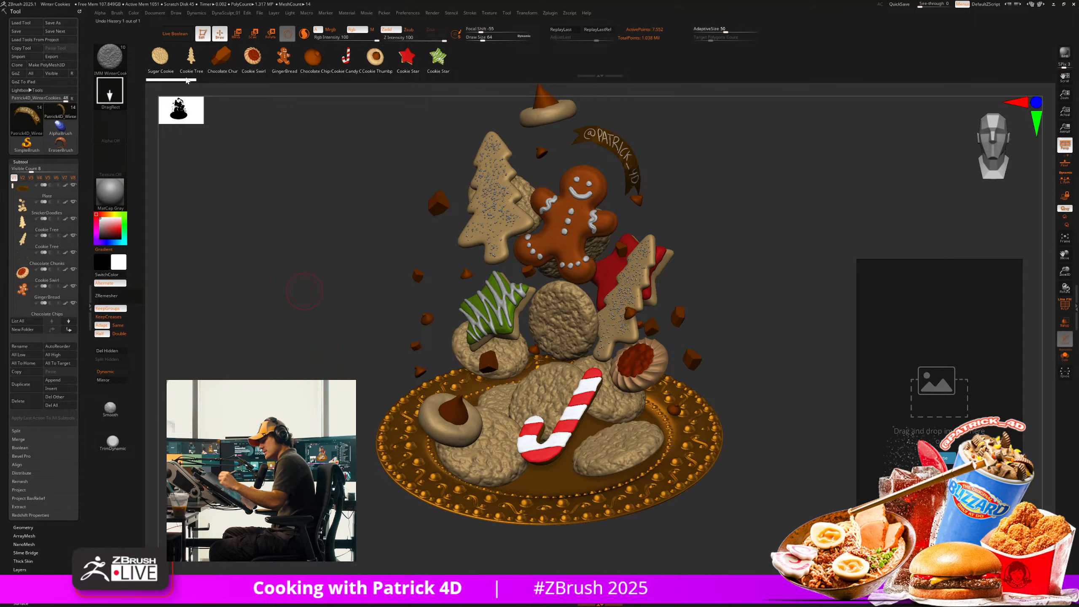
Try inserting sugar cookies directly onto the plate model, undoing each one.
drag(305, 290, 276, 315)
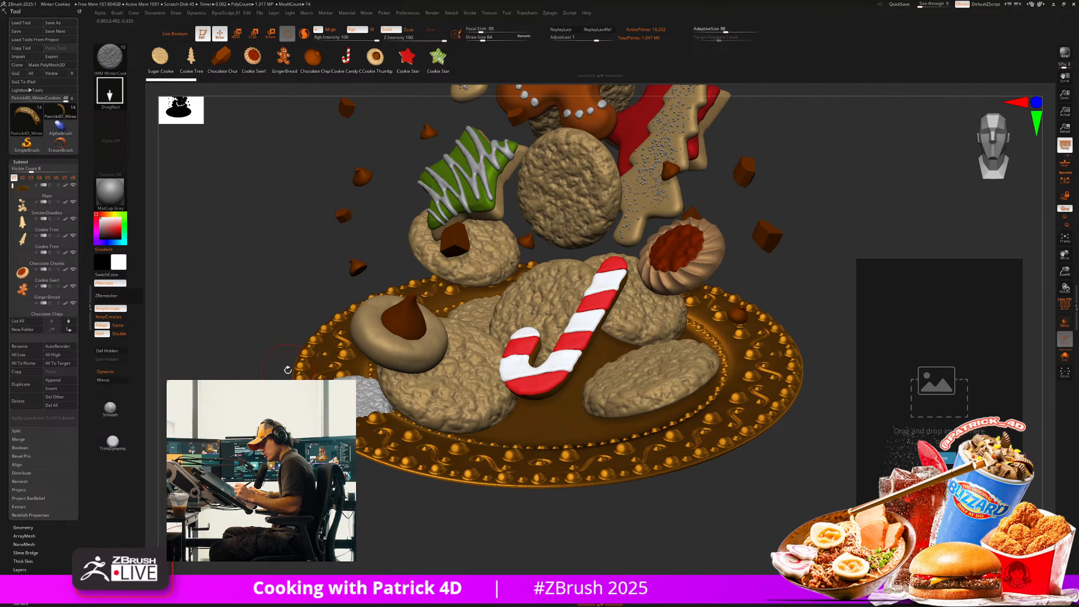
drag(561, 415, 515, 405)
drag(643, 367, 608, 357)
key(ctrl+z)
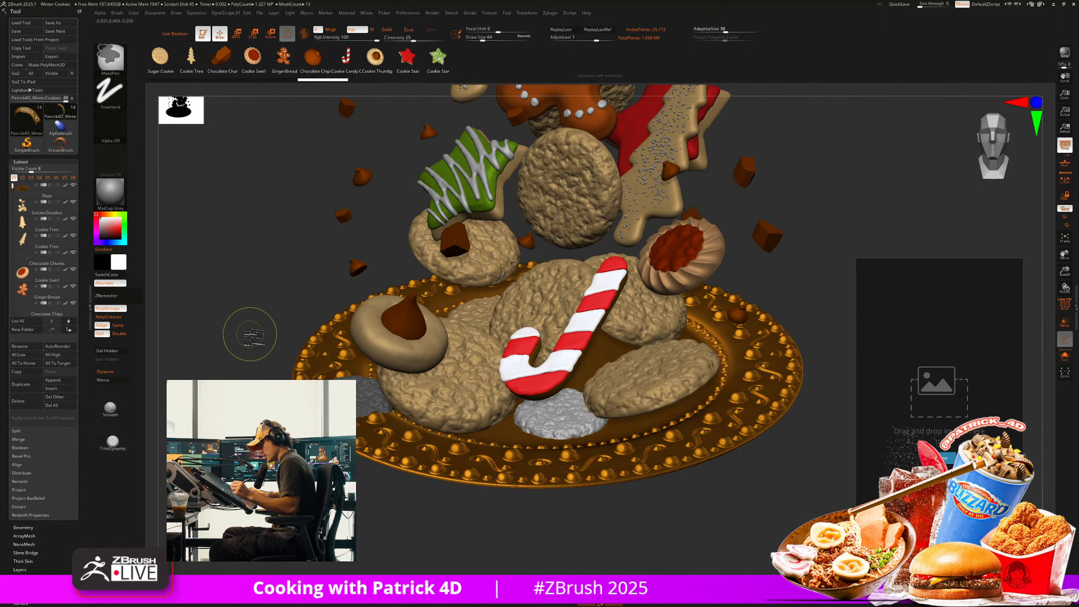
key(ctrl+z)
key(ctrl+z)
mouse_move(249, 333)
alt+mouse_down()
mouse_move(269, 345)
mouse_move(258, 248)
alt+mouse_up()
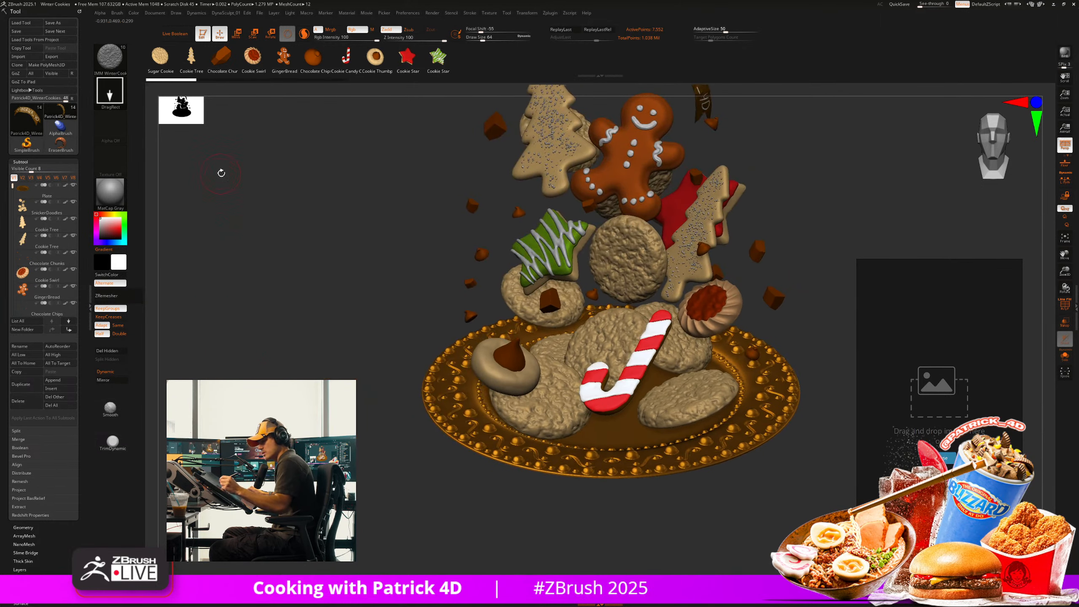
Expand the brush's depth settings and append a Plane3D subtool to the cookie model.
click(117, 14)
click(131, 173)
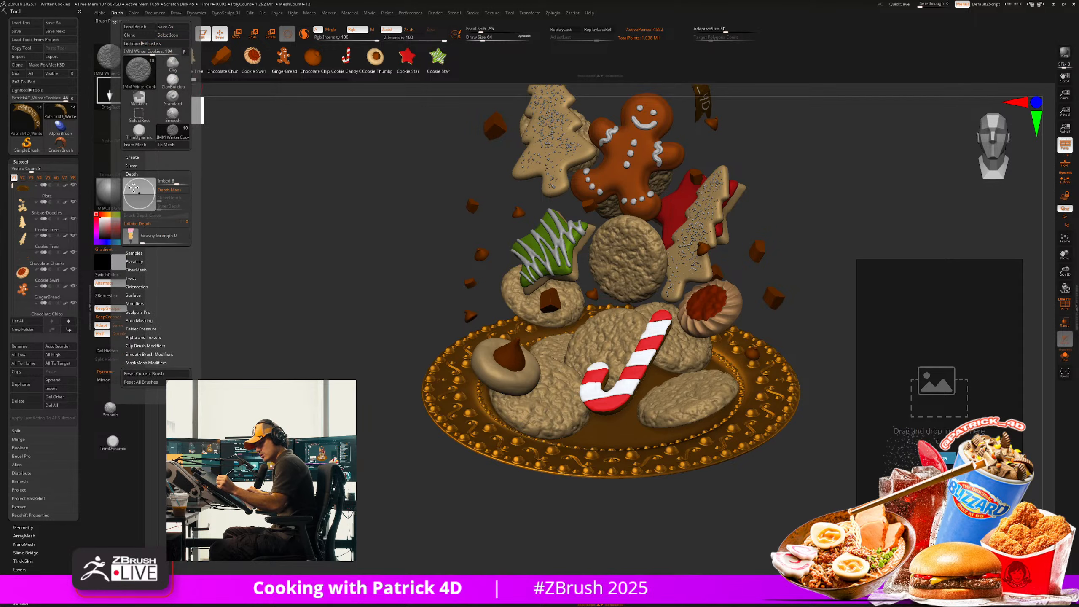
mouse_move(324, 269)
alt+mouse_down()
mouse_move(388, 296)
mouse_move(410, 285)
alt+mouse_up()
click(52, 380)
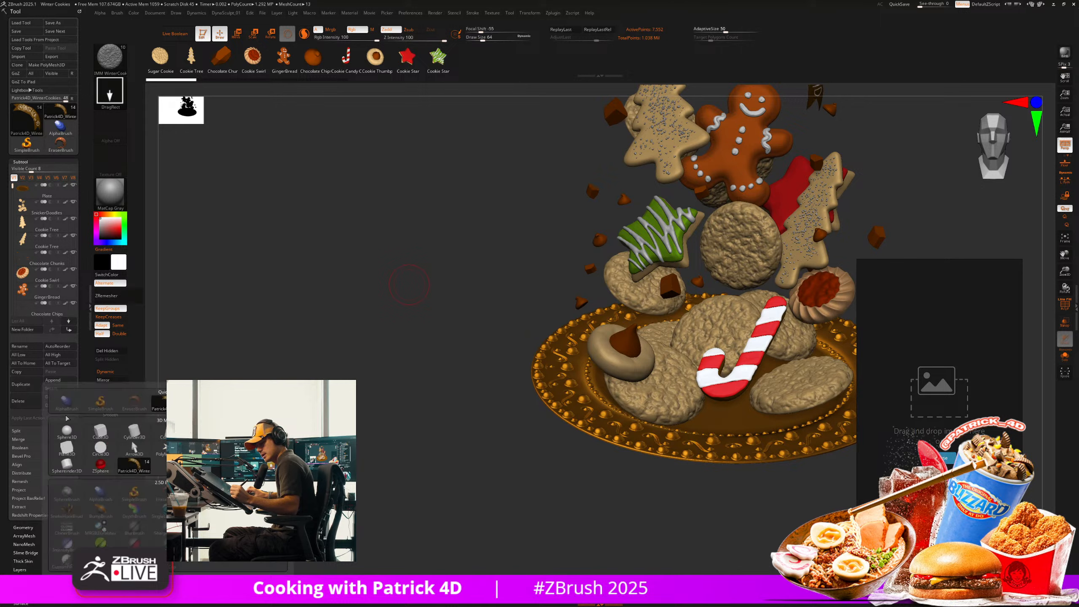
click(67, 448)
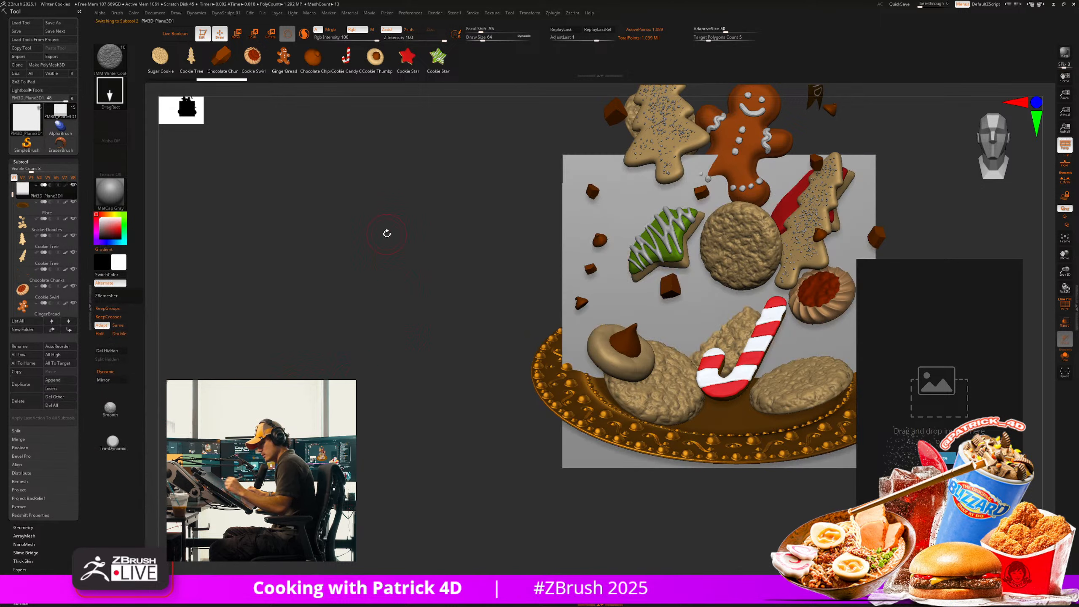
Rotate the new plane flat, move it beside the cookie plate and return to Draw mode.
click(255, 34)
mouse_move(718, 302)
shift+mouse_down()
mouse_move(714, 265)
mouse_move(698, 253)
mouse_move(720, 297)
mouse_move(686, 266)
mouse_move(267, 358)
mouse_move(285, 351)
shift+mouse_up()
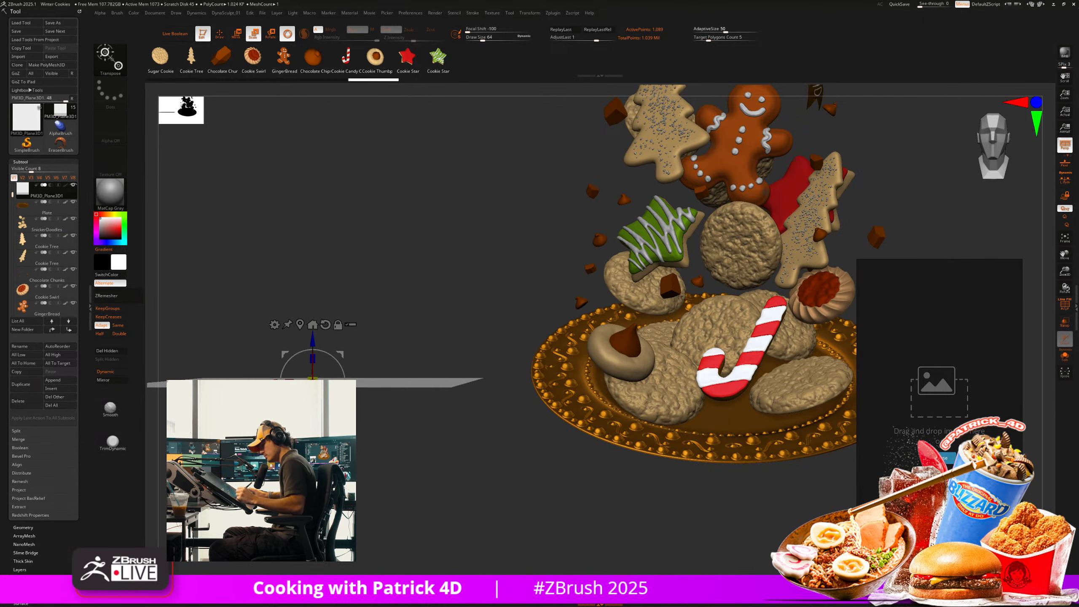
shift+drag(429, 463, 429, 527)
alt+drag(316, 542, 525, 463)
click(220, 34)
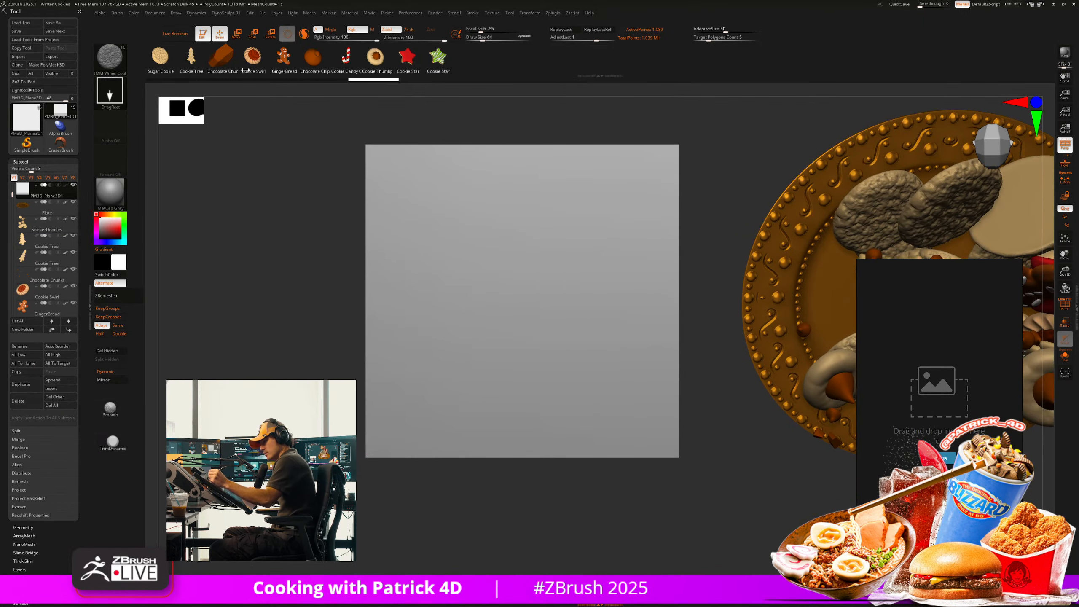
Try inserting two sugar cookies of different sizes on the plane, undoing both.
drag(453, 317, 435, 264)
drag(525, 200, 489, 180)
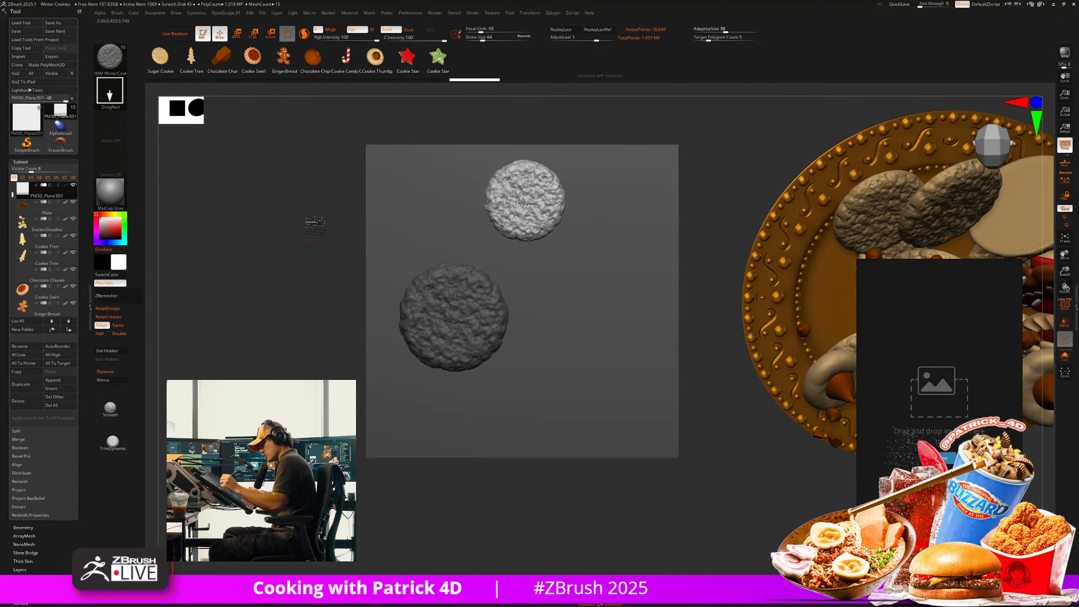
drag(316, 224, 383, 458)
key(ctrl+z)
key(ctrl+z)
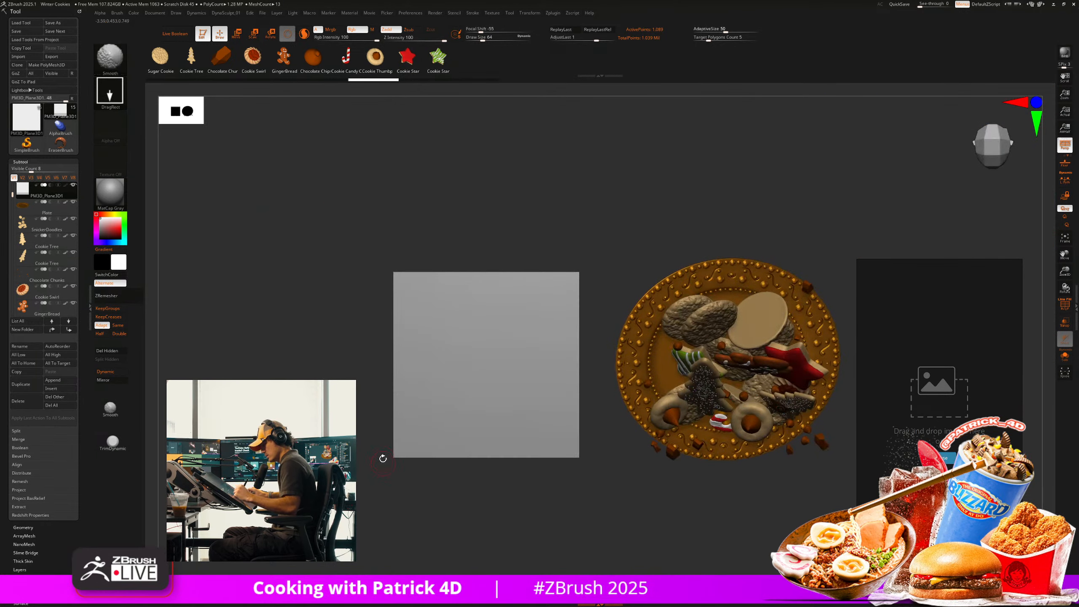
Check the brush's depth settings, try inserting several sugar cookies of varied sizes across the plane, and undo them all.
drag(323, 345, 277, 316)
click(116, 12)
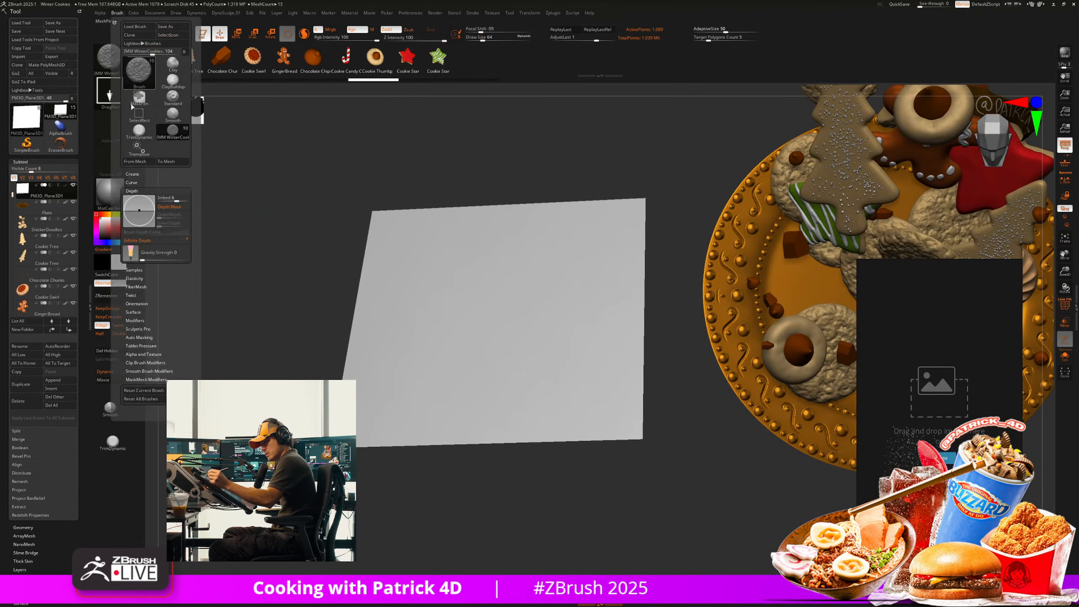
drag(273, 354, 406, 294)
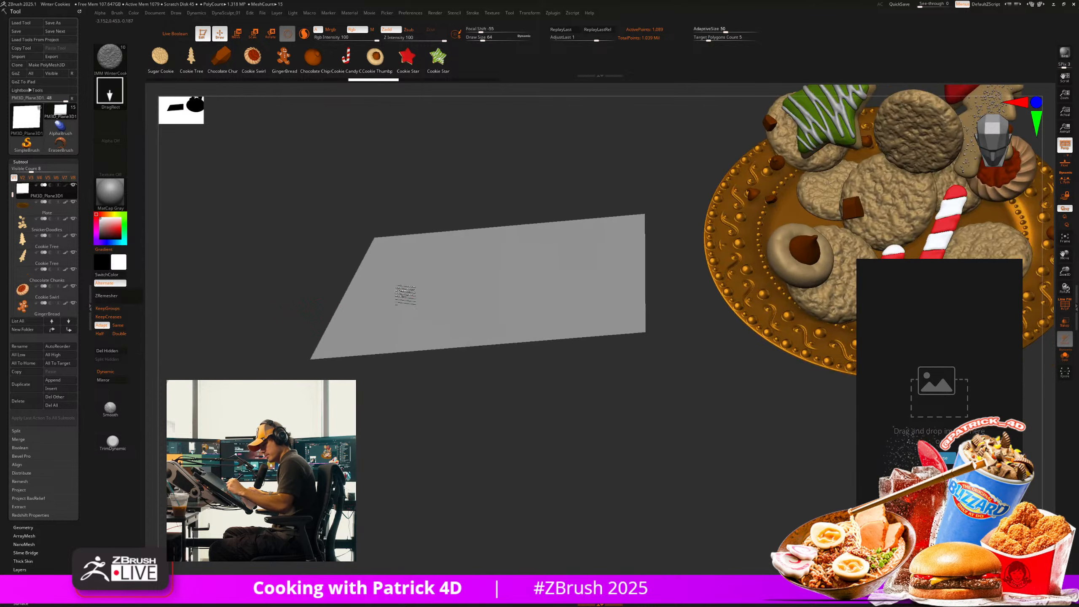
click(406, 295)
mouse_move(288, 253)
mouse_down()
mouse_move(287, 200)
mouse_move(277, 212)
mouse_move(287, 243)
mouse_up()
drag(442, 205, 393, 238)
drag(493, 276, 471, 288)
drag(479, 342, 457, 364)
drag(408, 368, 399, 378)
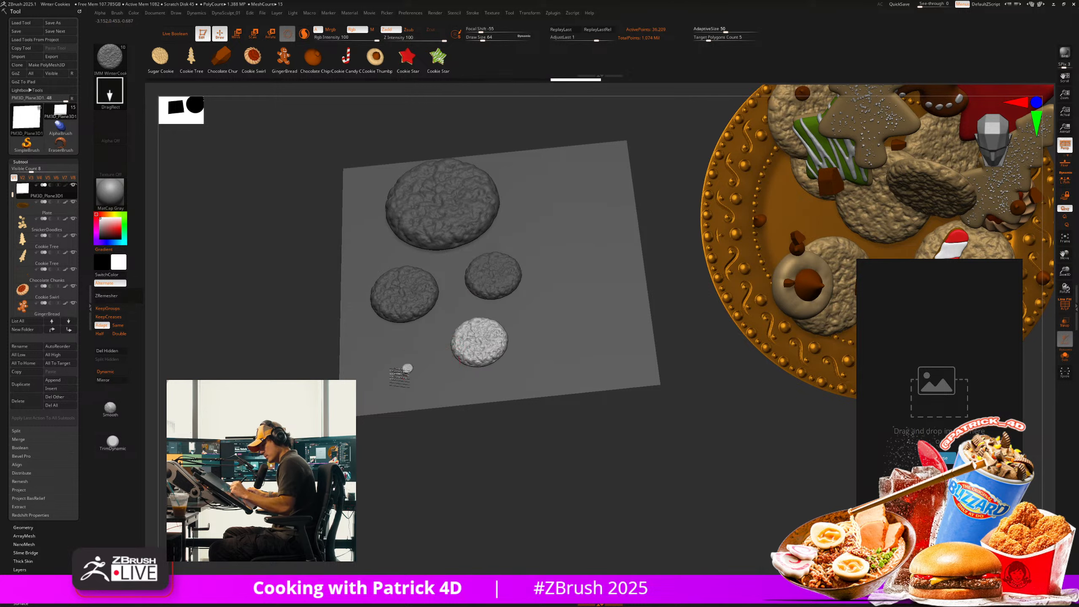
key(ctrl+z)
key(ctrl+z)
key(ctrl+z)
key(ctrl+z)
key(ctrl+z)
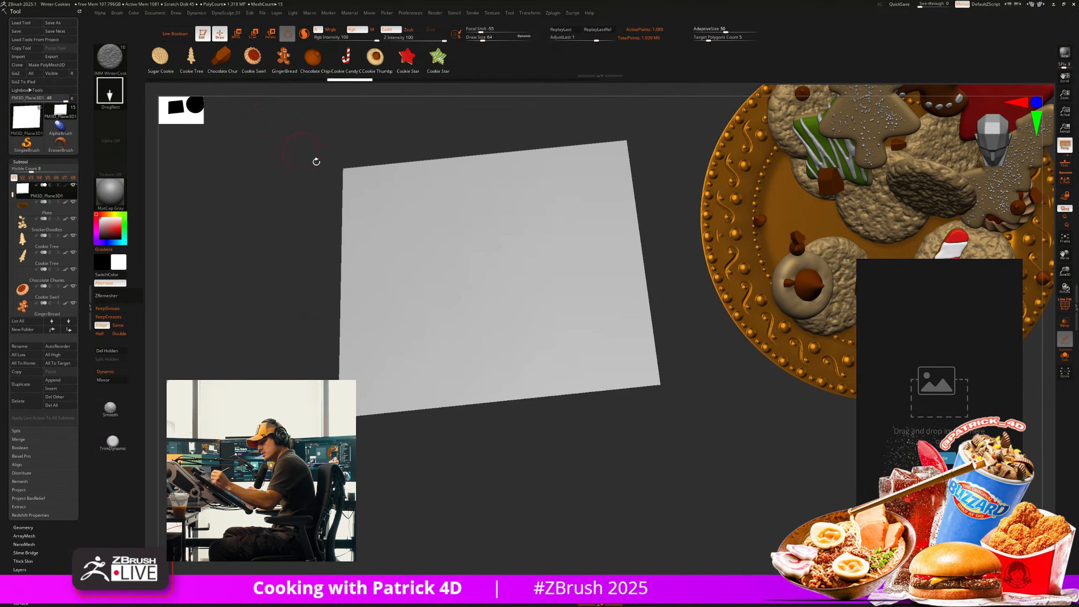
Insert a sugar cookie, a cookie tree, two chocolate chunks and a cookie swirl on the plane.
drag(382, 203, 346, 189)
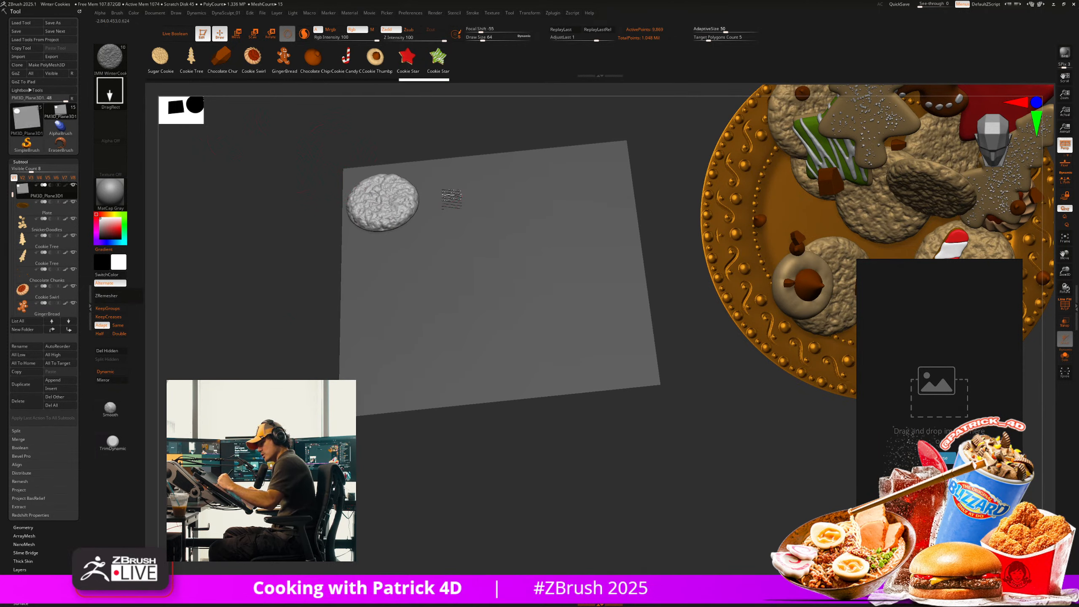
drag(451, 198, 450, 231)
key(ctrl+z)
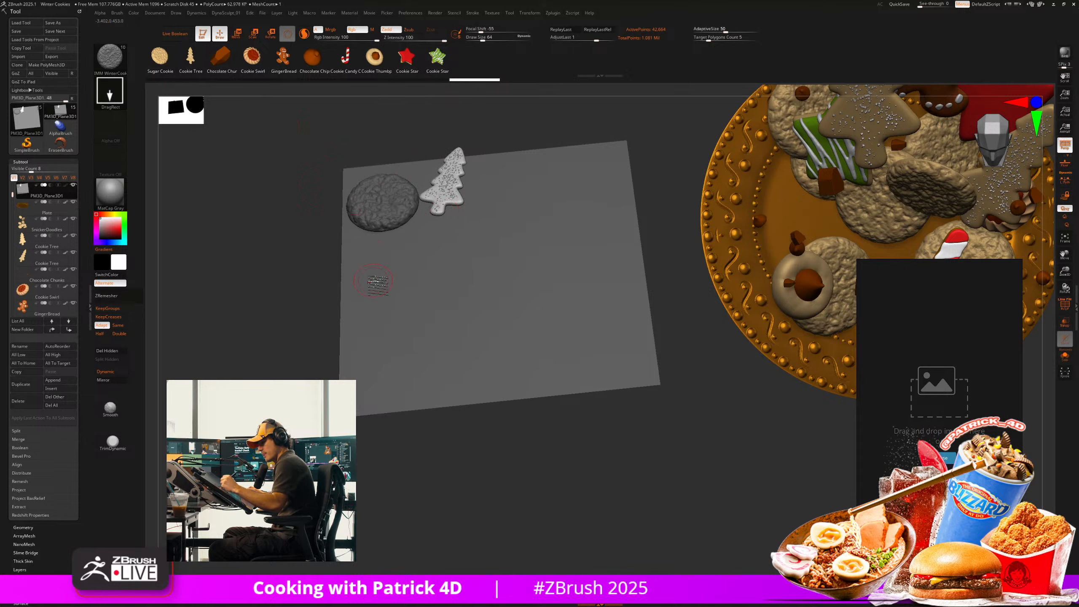
drag(374, 281, 407, 244)
drag(272, 212, 263, 195)
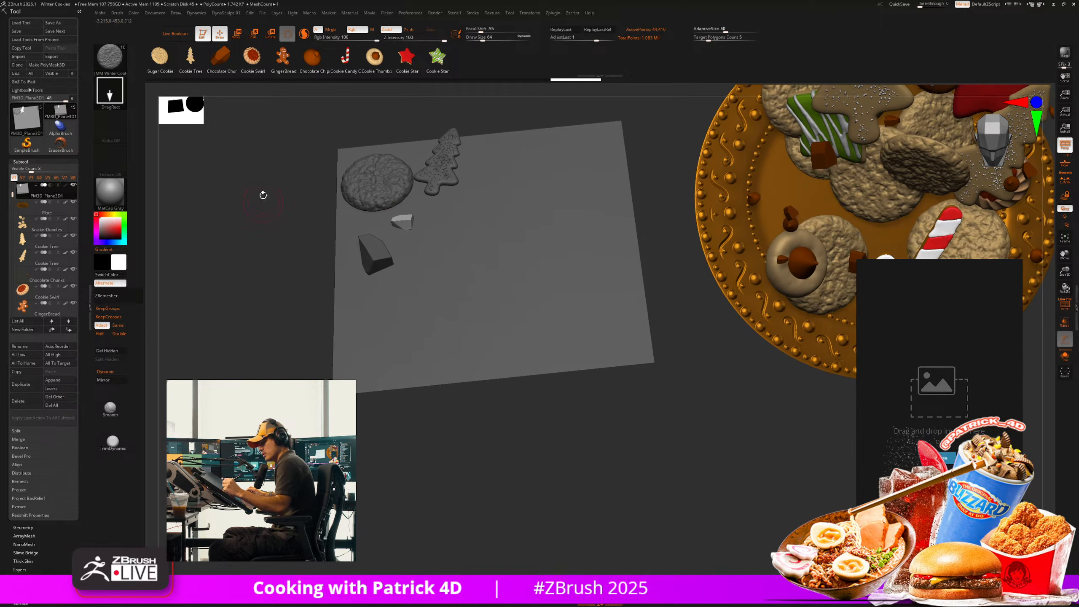
click(252, 56)
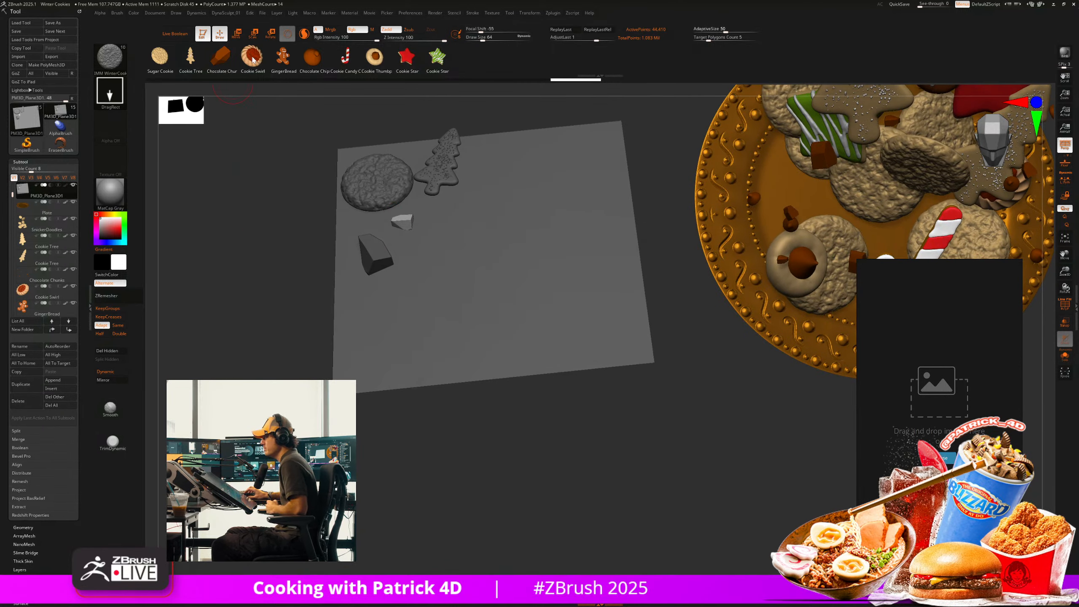
drag(505, 164, 517, 197)
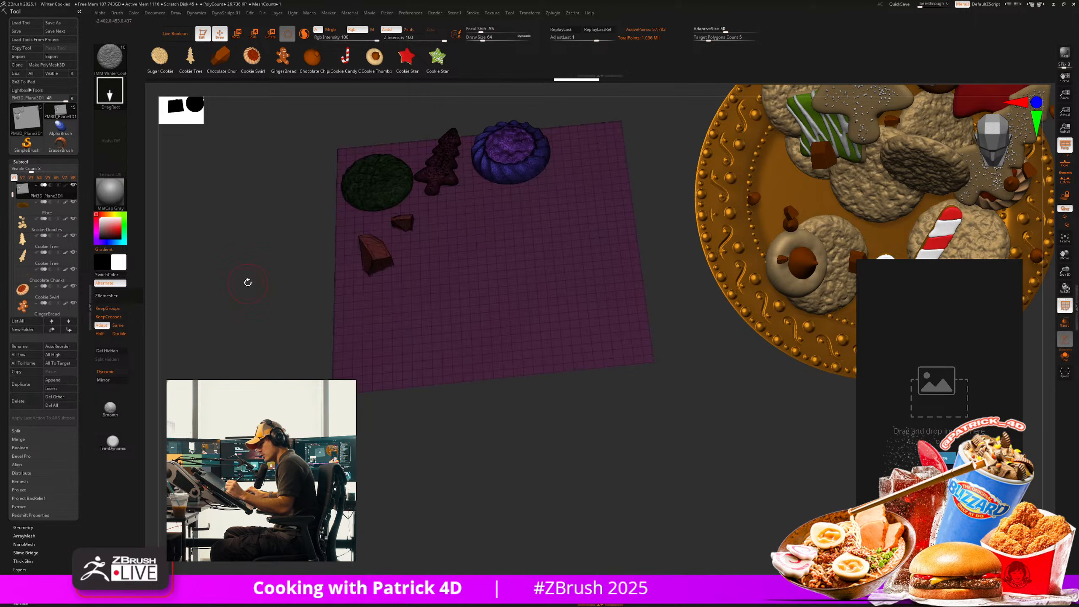
Isolate the swirl cookie's filling polygroup to inspect it, restore all visibility and turn off the polyframe display.
drag(243, 282, 341, 344)
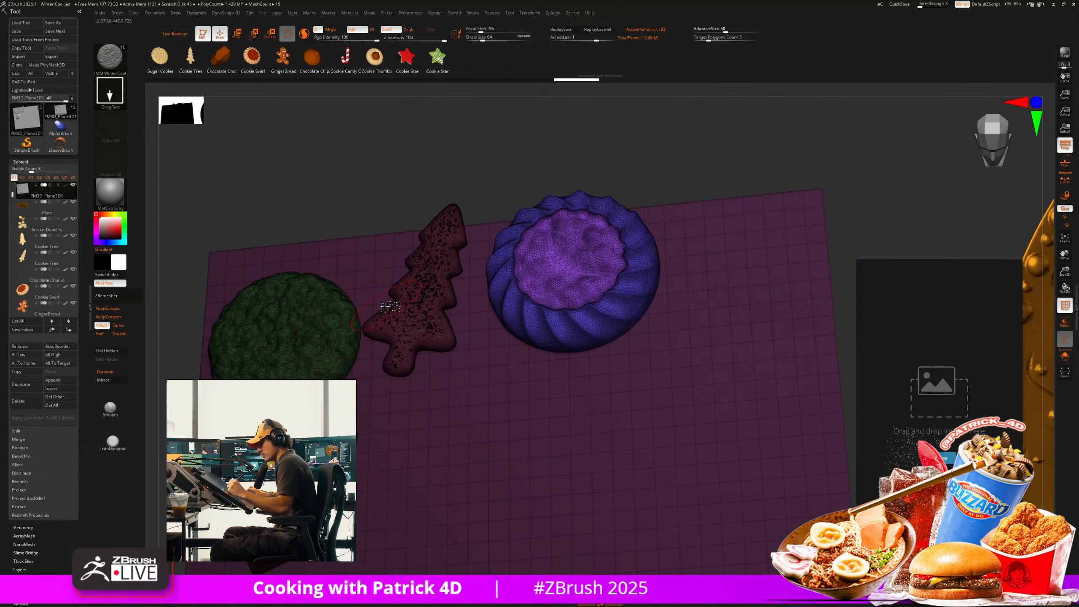
ctrl+shift+click(554, 268)
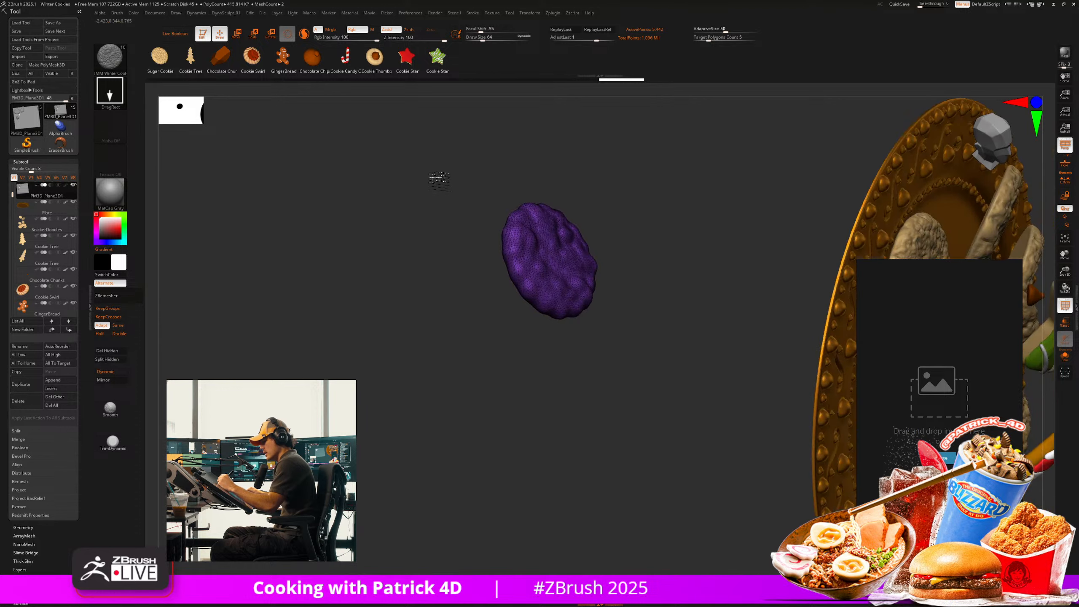
ctrl+shift+click(416, 170)
drag(322, 160, 275, 106)
ctrl+shift+click(314, 179)
key(shift+f)
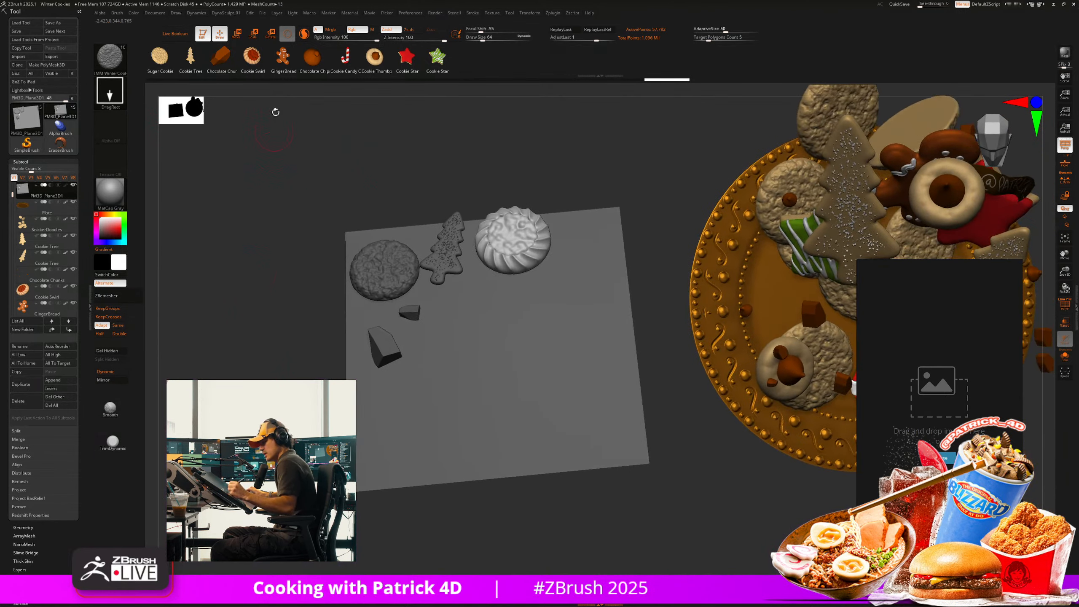
Insert a gingerbread man below the swirl cookie and four chocolate chips of varied sizes near the chocolate chunks.
click(280, 55)
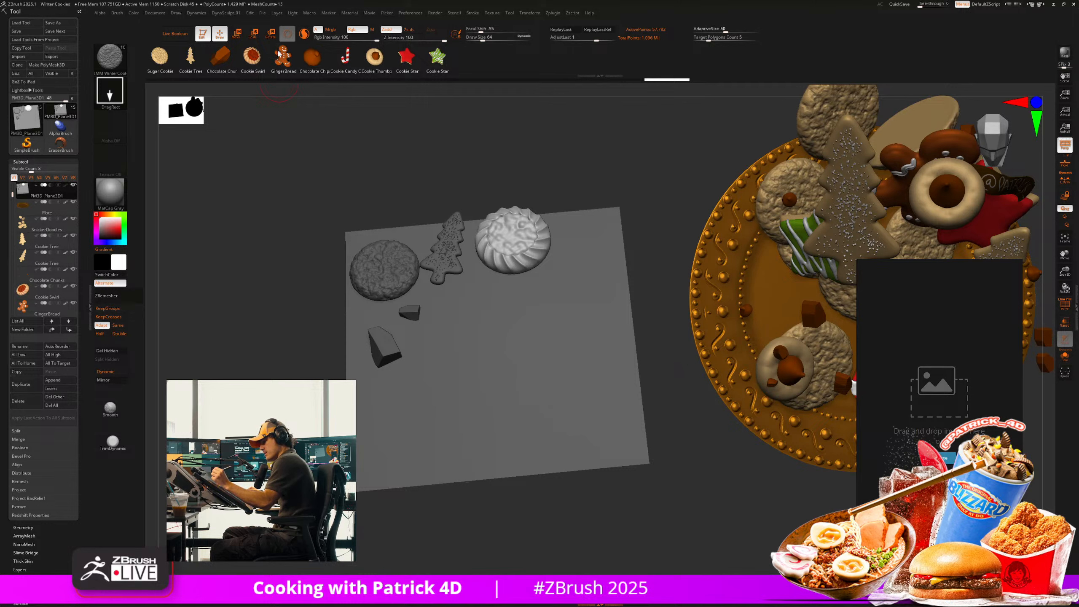
drag(569, 303, 556, 331)
click(312, 57)
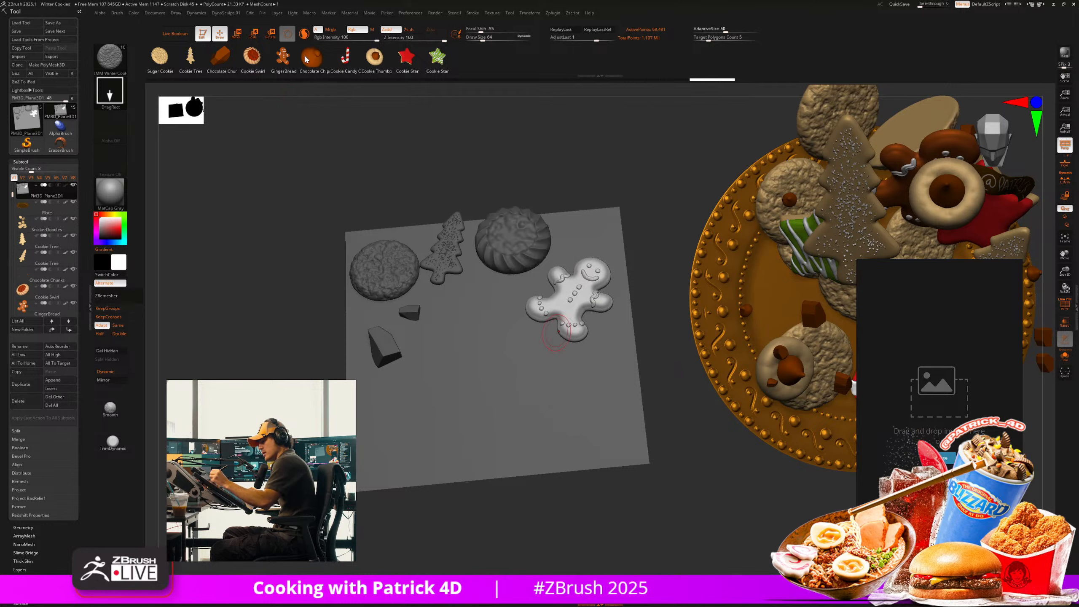
drag(460, 307, 489, 317)
drag(446, 348, 415, 335)
drag(310, 335, 283, 333)
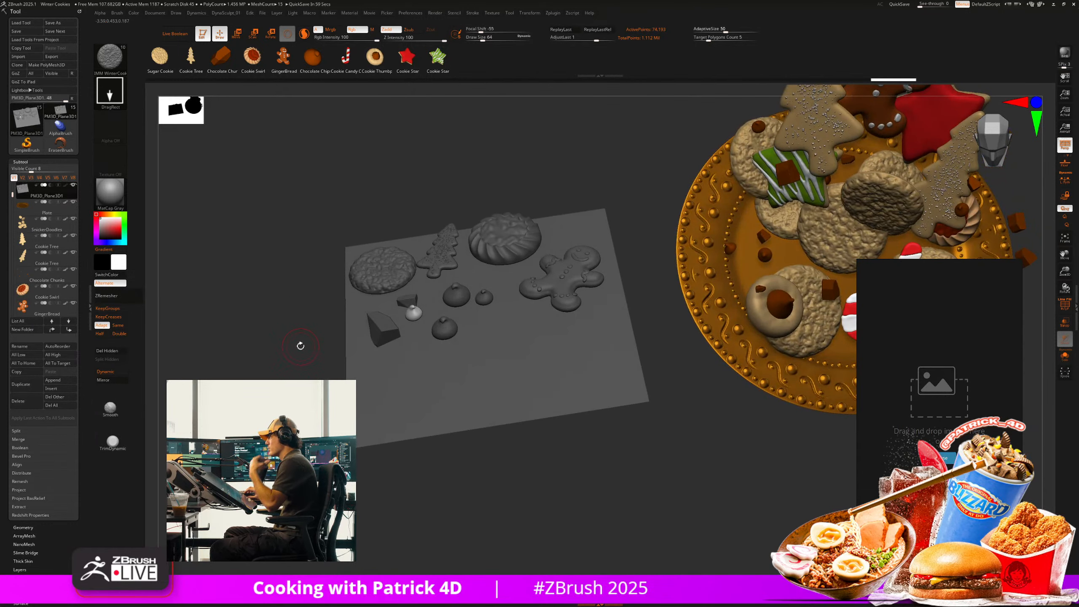
Insert a candy cane below the gingerbread man and turn on the polyframe to inspect its polygroups.
click(346, 55)
drag(526, 352, 504, 382)
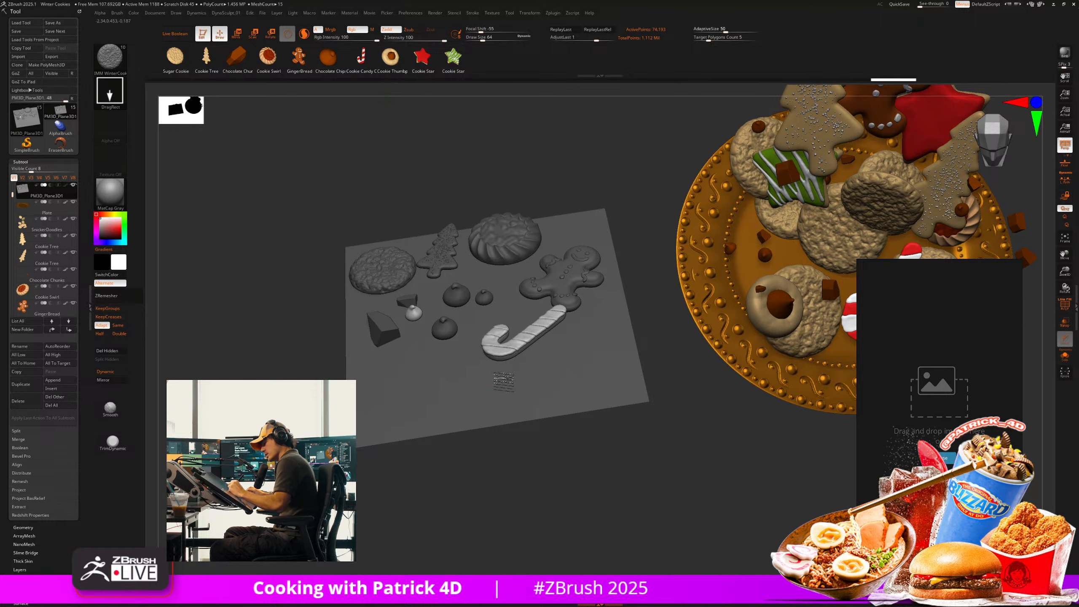
key(shift+f)
alt+drag(253, 332, 493, 378)
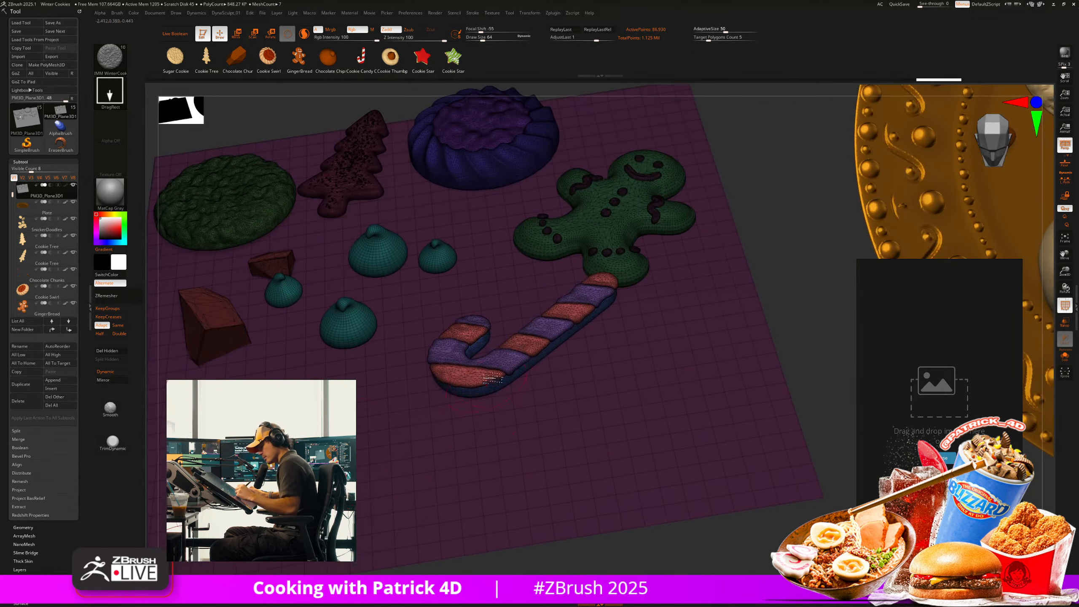
Insert four thumbprint cookies, one large and three smaller, in the free area around the candy cane and chocolate chips.
click(390, 55)
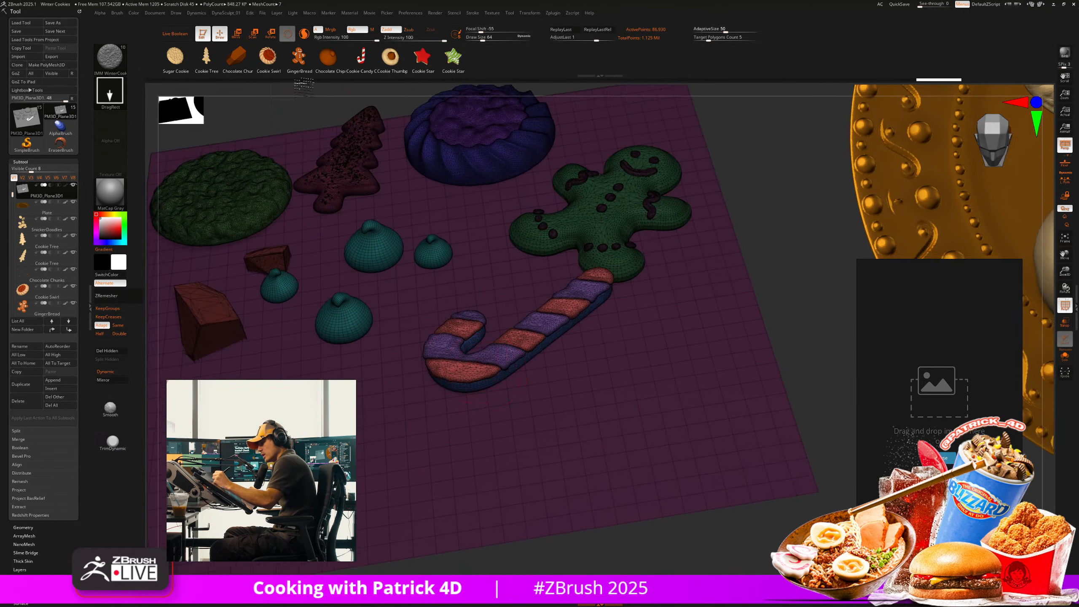
alt+drag(509, 489, 509, 446)
drag(397, 373, 379, 433)
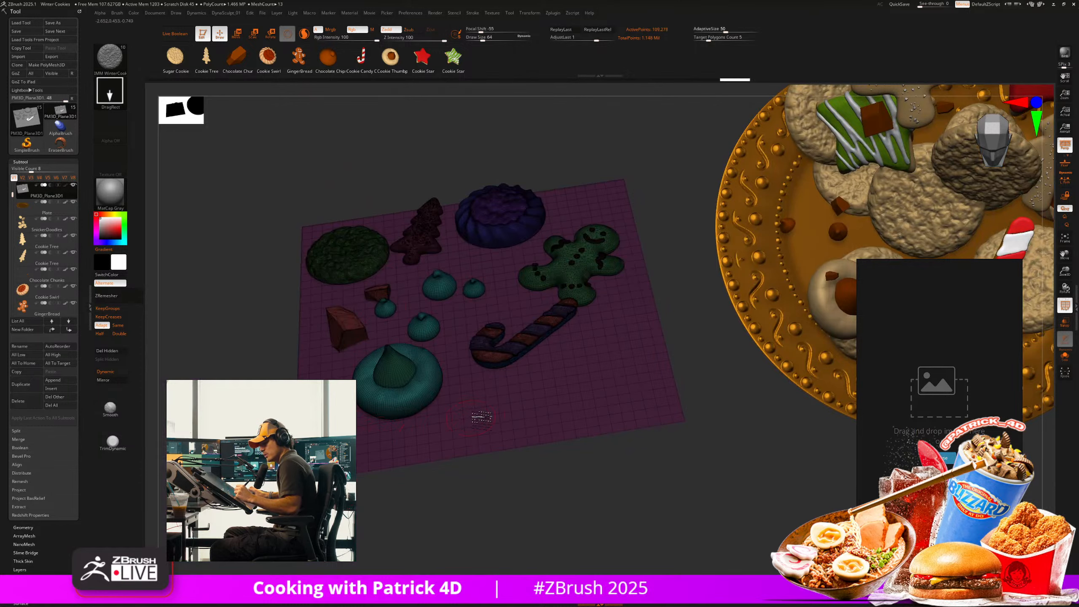
drag(488, 407, 521, 401)
drag(579, 354, 577, 387)
Insert a plain cookie star beside the gingerbread man and a smaller striped cookie star at the plane's far corner.
click(423, 55)
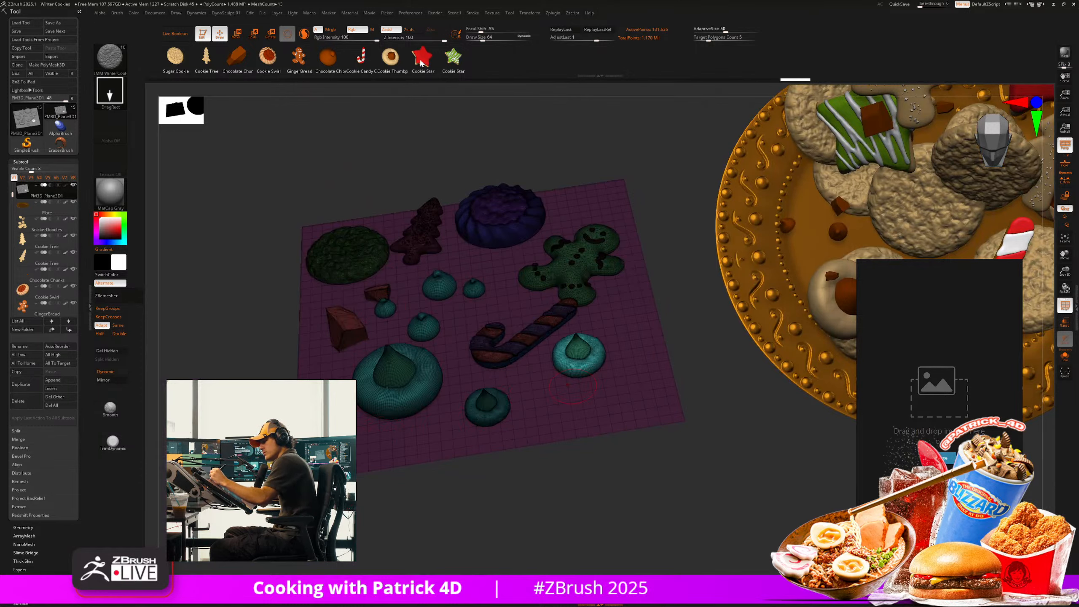
drag(639, 304, 637, 349)
click(453, 55)
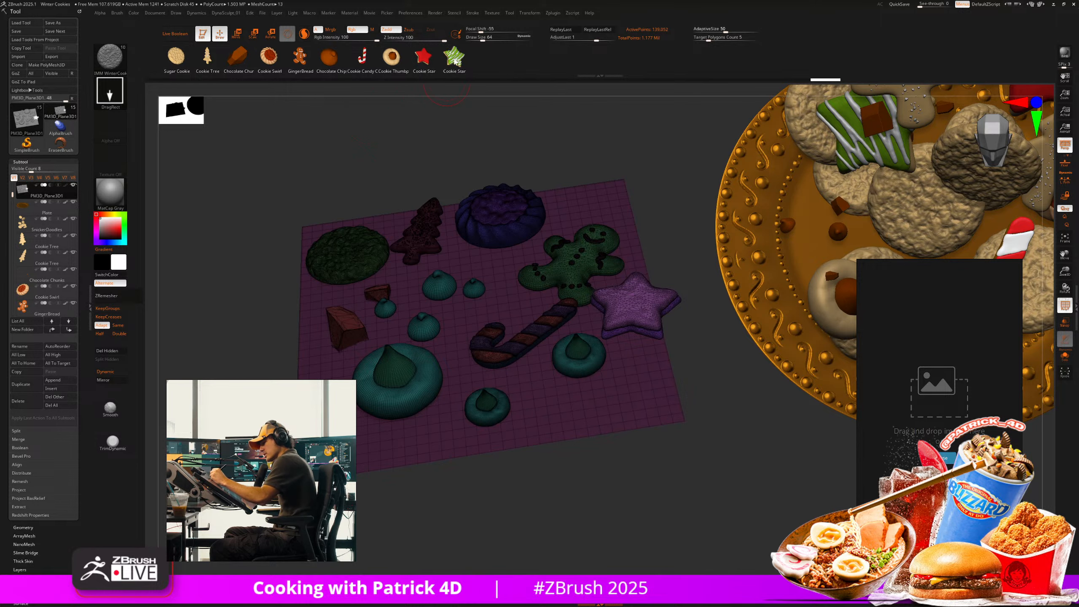
drag(605, 193, 607, 214)
Turn off the polyframe display and review the inserted cookies on the plane.
key(shift+f)
mouse_move(237, 279)
mouse_down()
mouse_move(231, 270)
mouse_move(233, 279)
mouse_up()
key(shift+f)
key(shift+f)
mouse_move(302, 280)
mouse_down()
mouse_move(241, 285)
mouse_move(243, 251)
mouse_up()
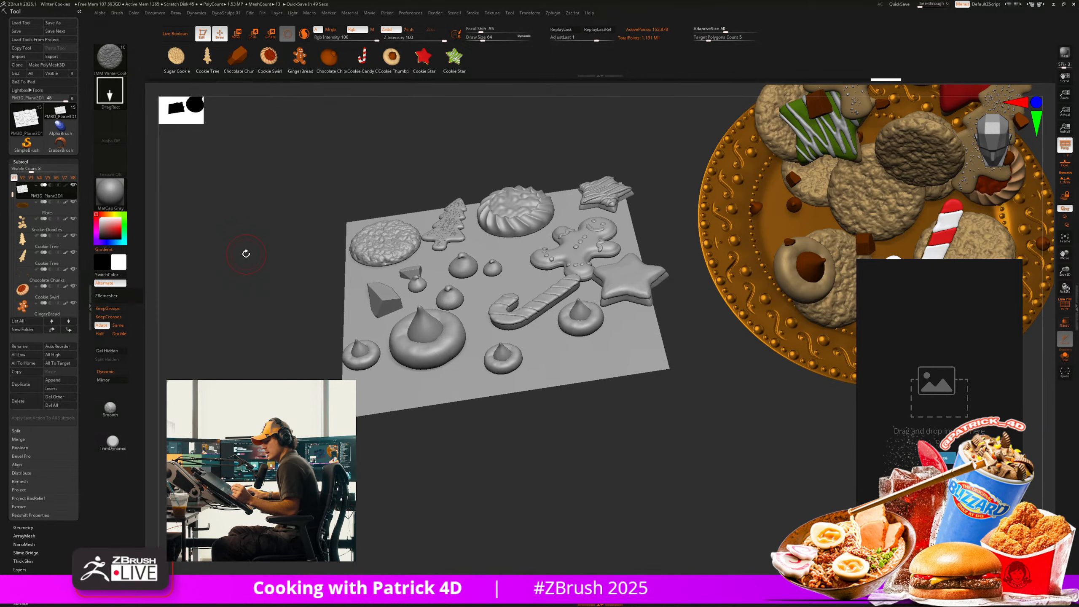
drag(246, 253, 285, 370)
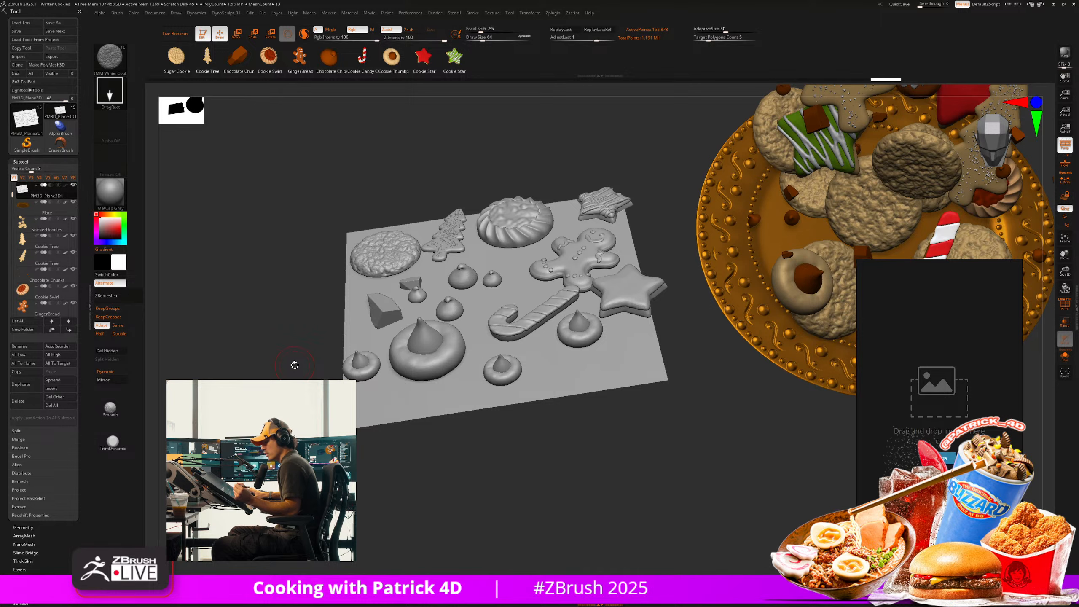
alt+drag(307, 411, 338, 419)
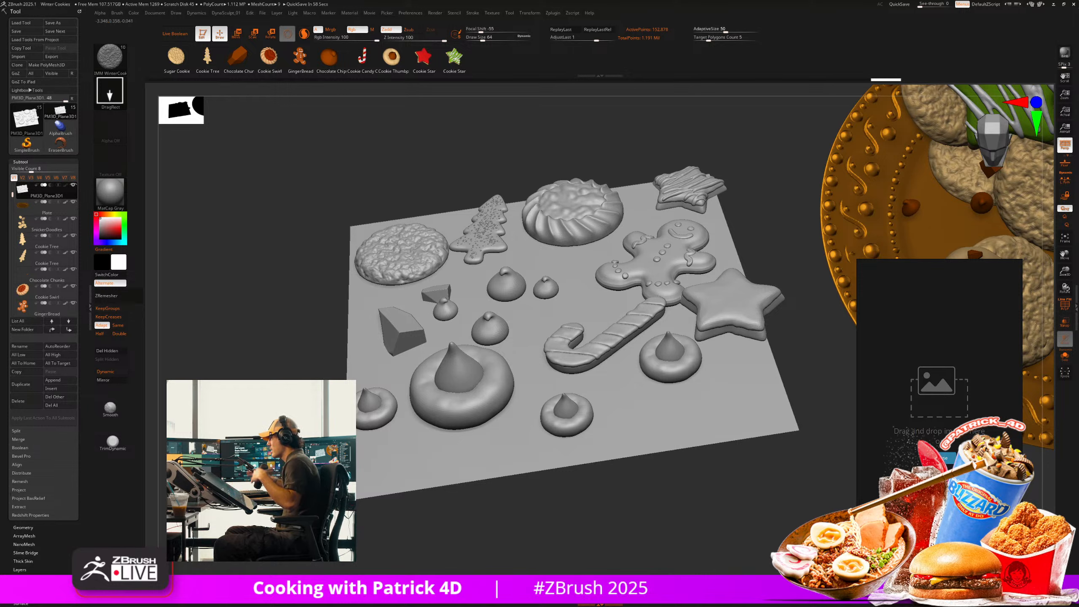
Append a sphere subtool, isolate it and replace its mesh with the cookie swirl.
click(56, 388)
click(66, 433)
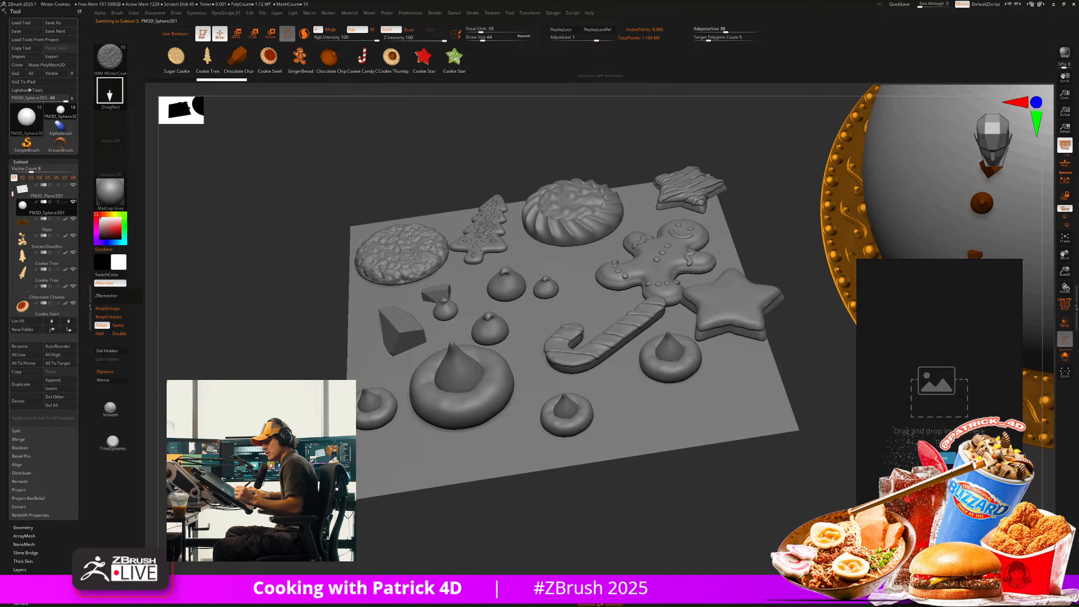
key(alt+s)
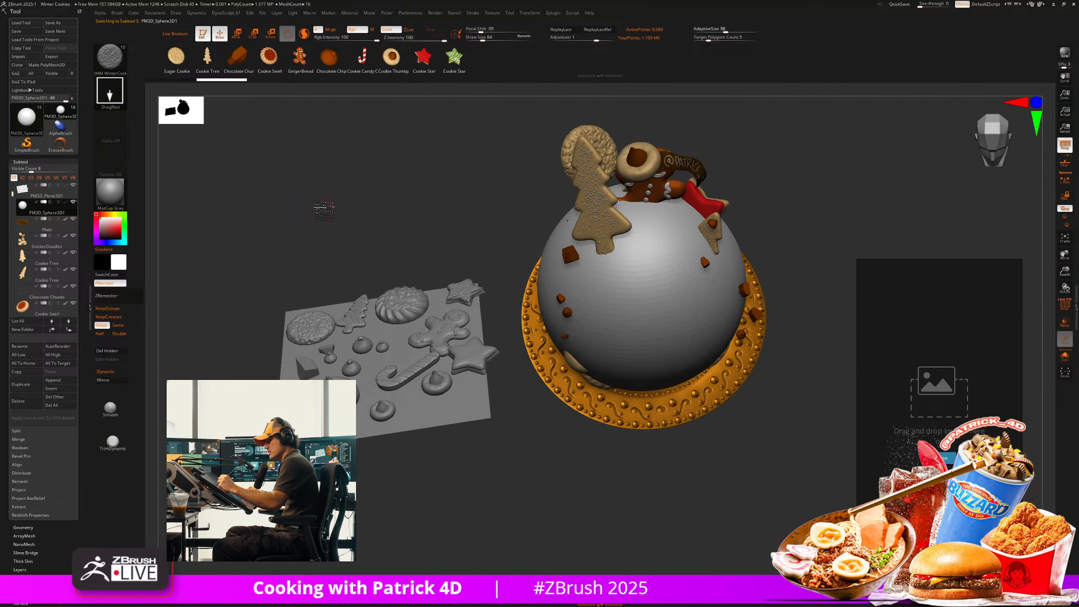
key(w)
alt+drag(319, 188, 309, 223)
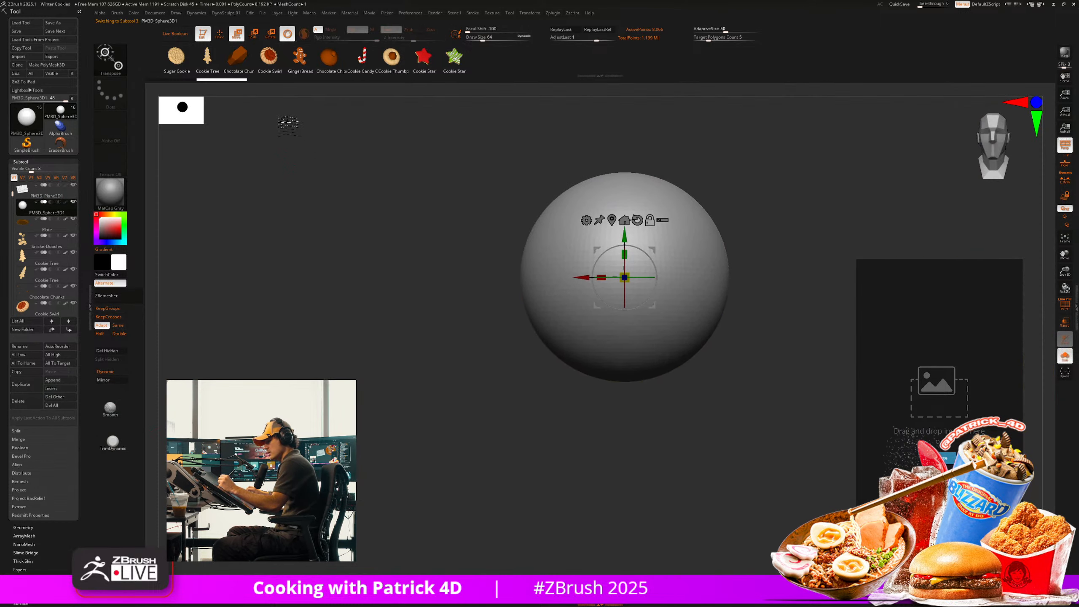
drag(203, 56, 156, 75)
drag(624, 277, 595, 236)
drag(469, 361, 433, 251)
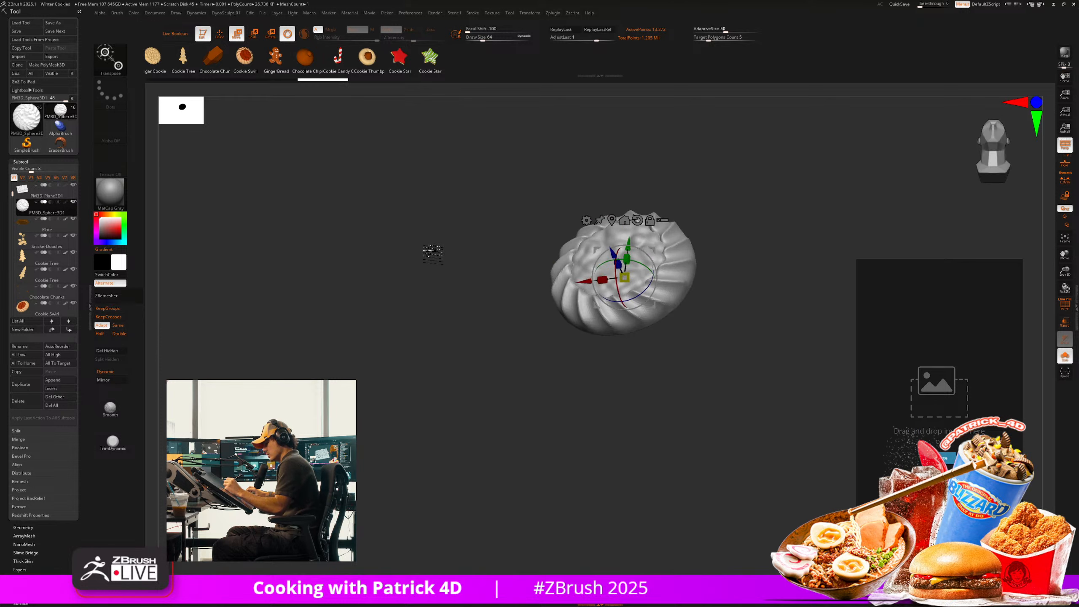
Bring the other subtools back into view and delete the appended cookie swirl subtool.
key(alt+s)
key(ctrl+z)
shift+drag(271, 255, 374, 519)
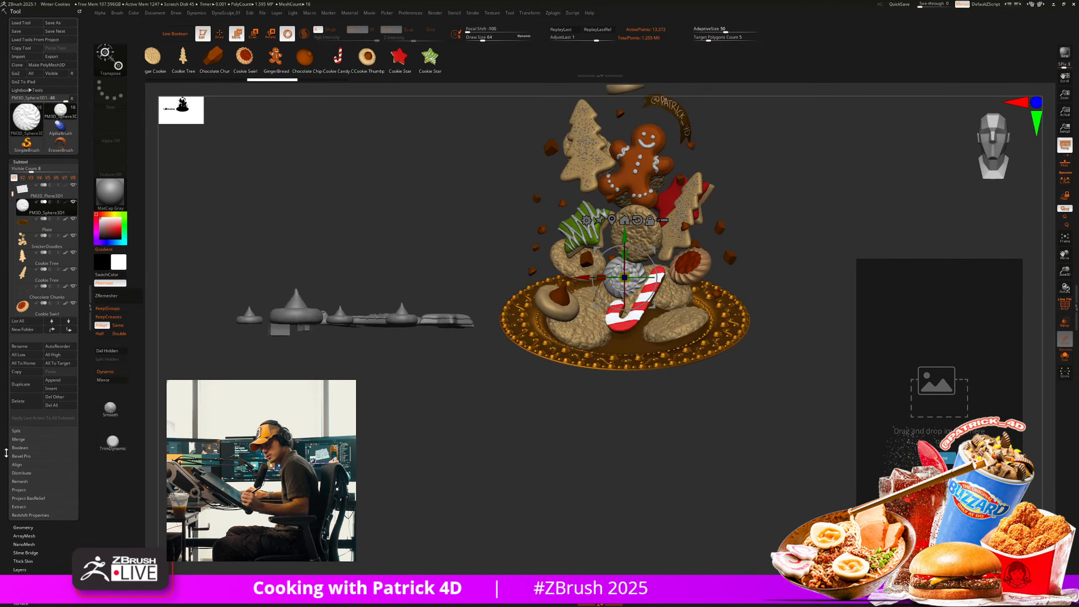
click(24, 401)
click(64, 421)
Select the cookie plane subtool and display its polypaint colors.
alt+drag(278, 408, 427, 414)
drag(426, 414, 434, 484)
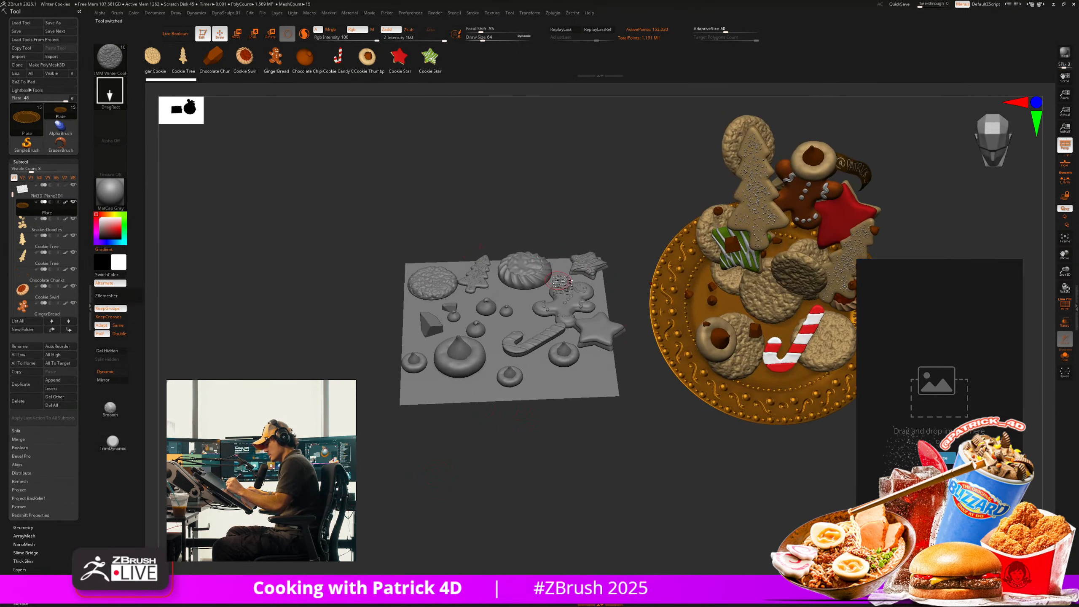
alt+drag(490, 406, 541, 356)
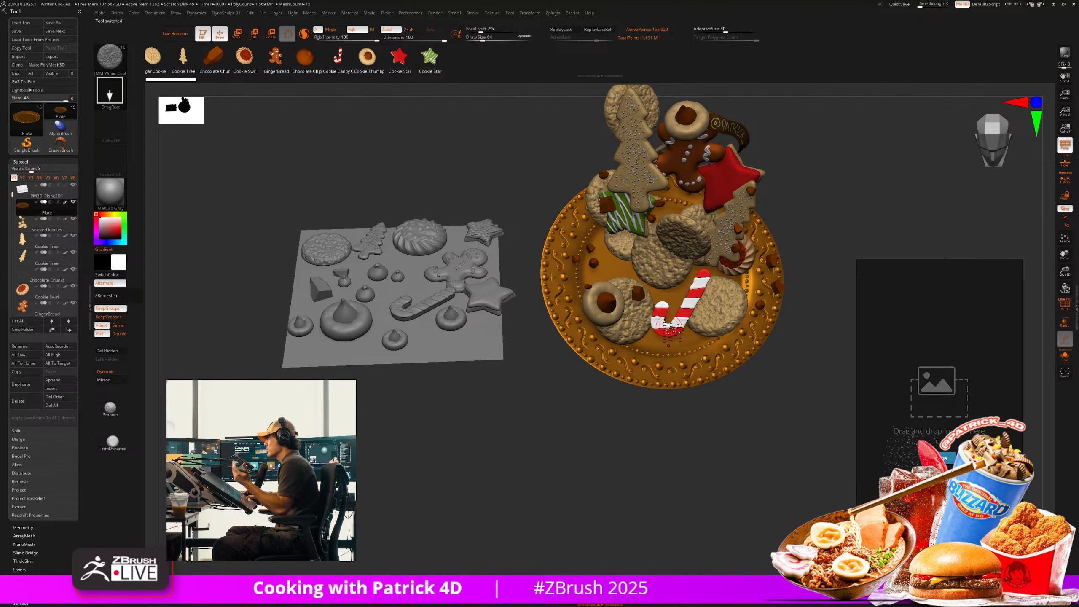
mouse_move(602, 451)
alt+mouse_down()
mouse_move(627, 465)
mouse_move(592, 455)
alt+mouse_up()
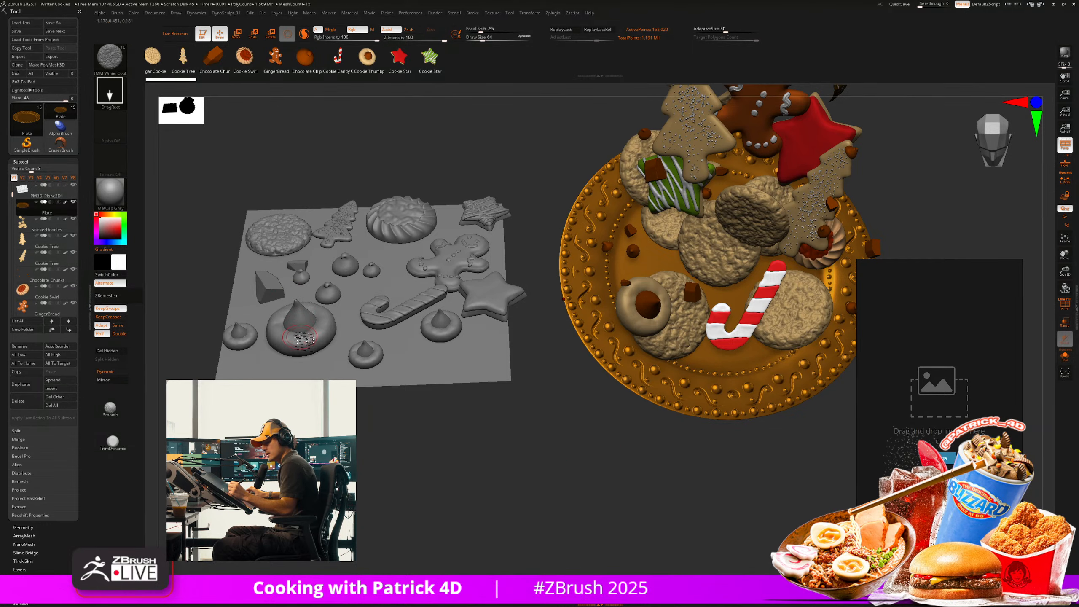
alt+click(298, 335)
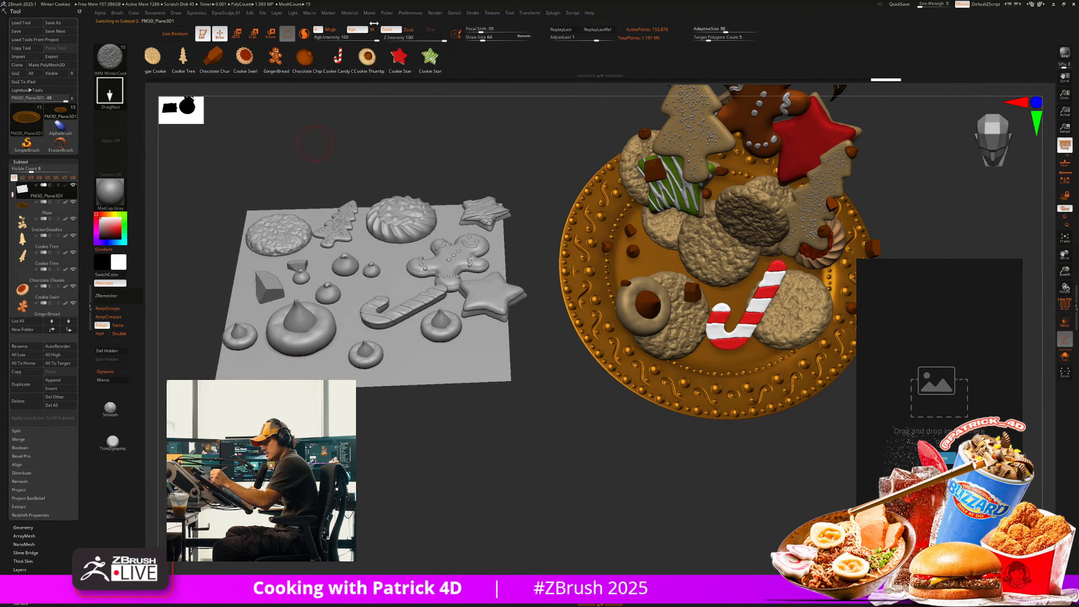
click(373, 30)
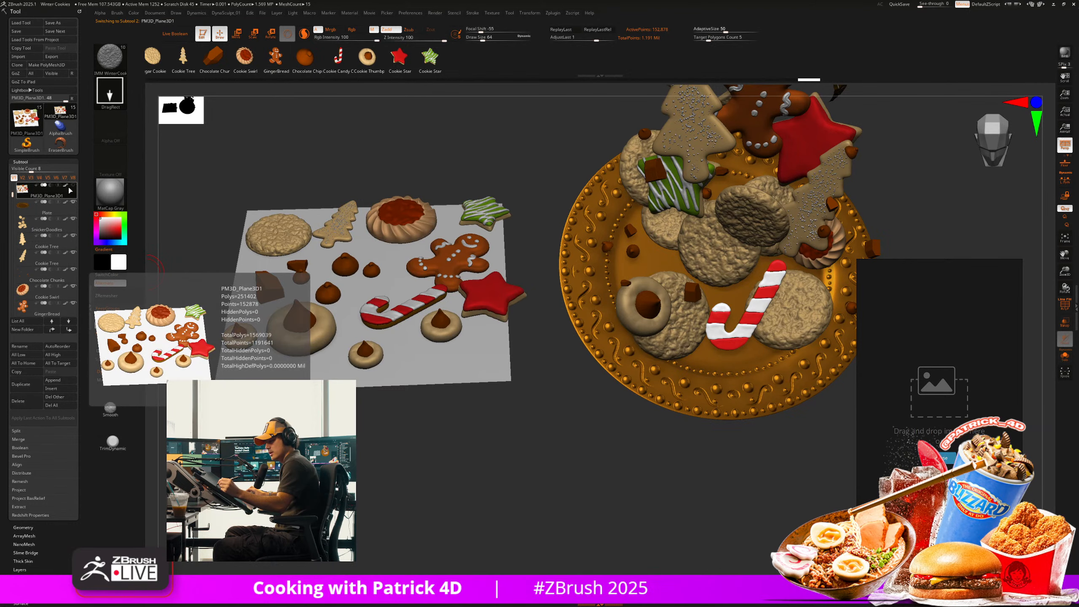
click(66, 186)
click(66, 186)
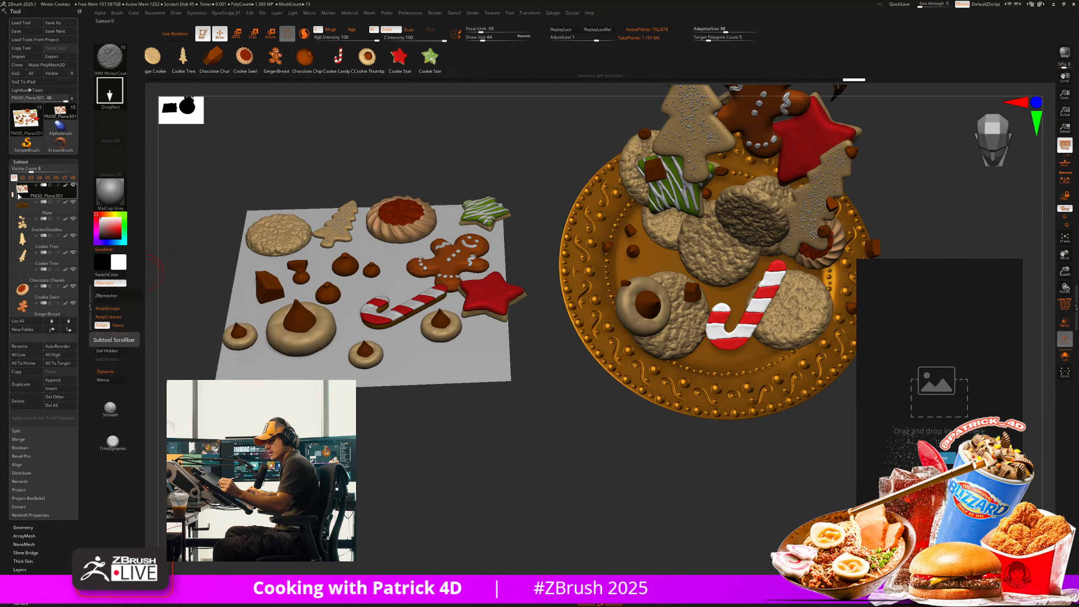
Insert a small painted cookie swirl, a gingerbread man and a chocolate chunk onto the plane.
drag(421, 352, 462, 379)
click(293, 61)
key(ctrl+z)
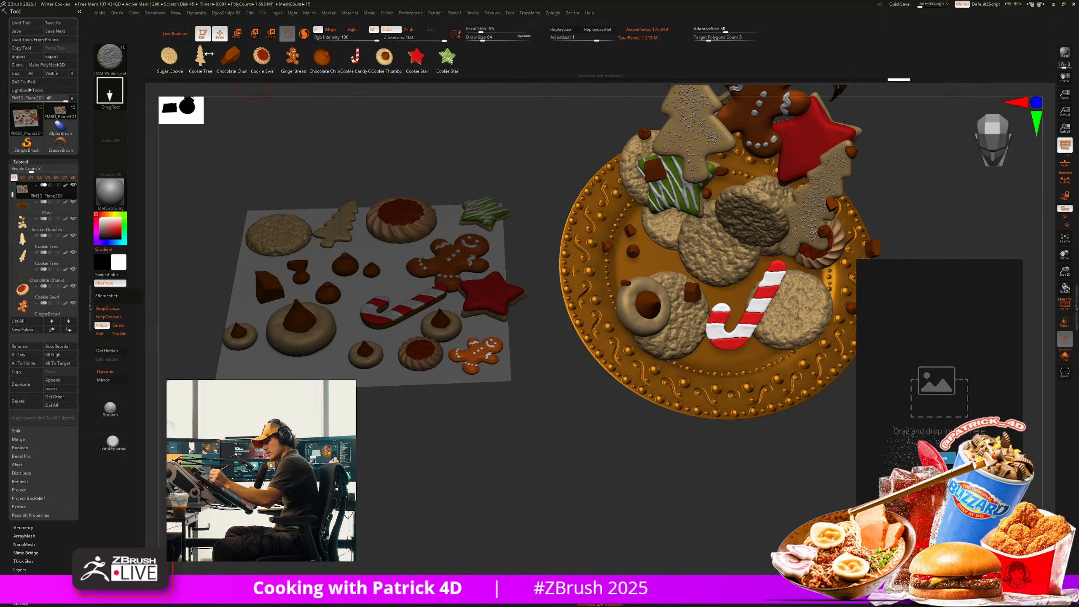
click(322, 56)
drag(387, 269, 393, 279)
right_drag(390, 278, 350, 250)
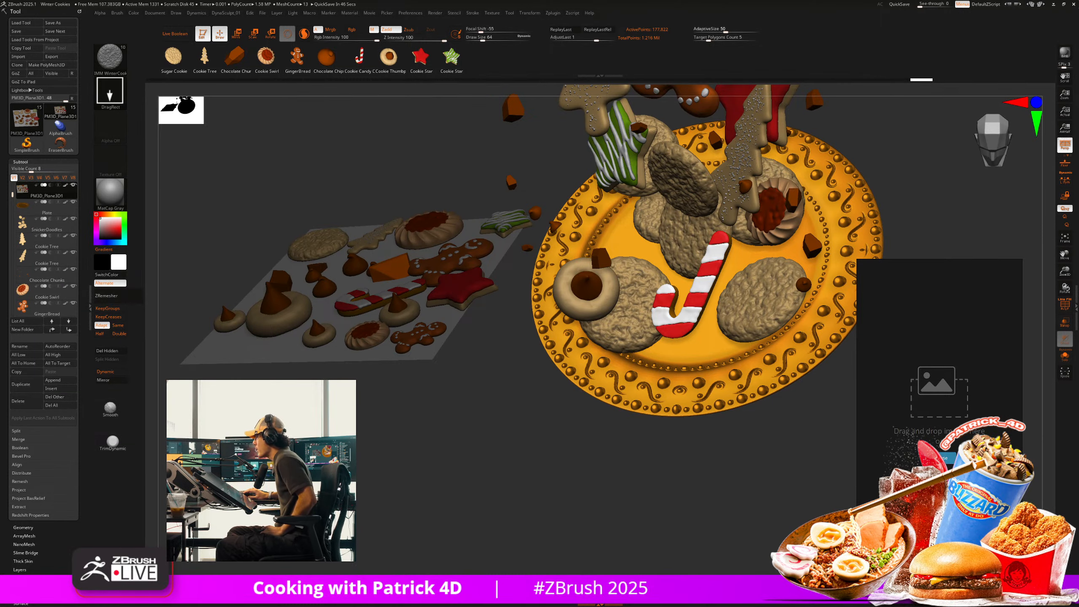
Append a cylinder subtool and move it sideways off the plate to the far side of the cookie plane.
drag(431, 455, 452, 436)
click(59, 389)
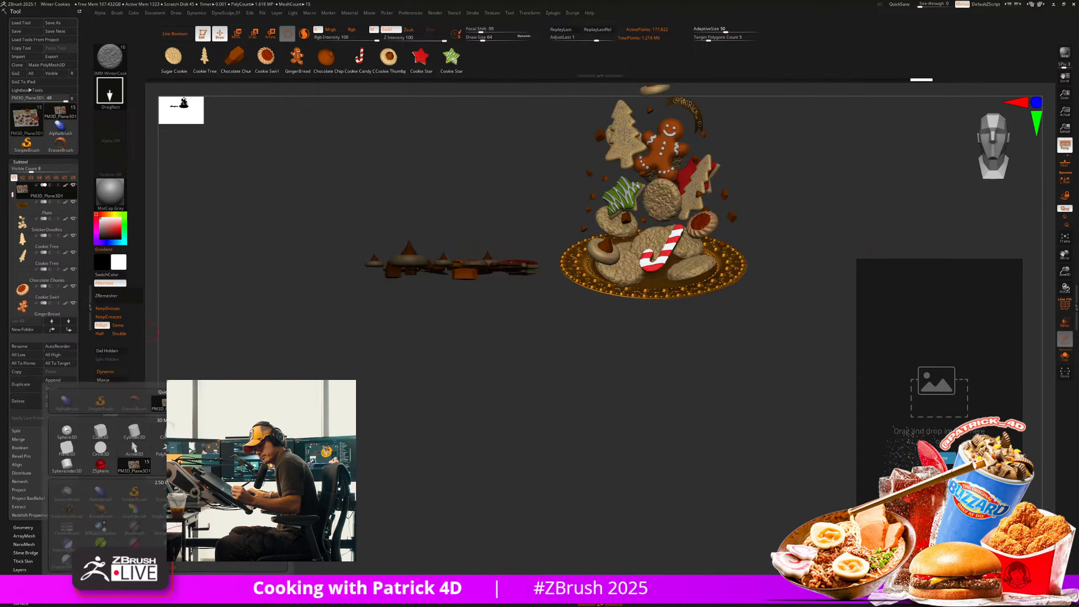
click(135, 431)
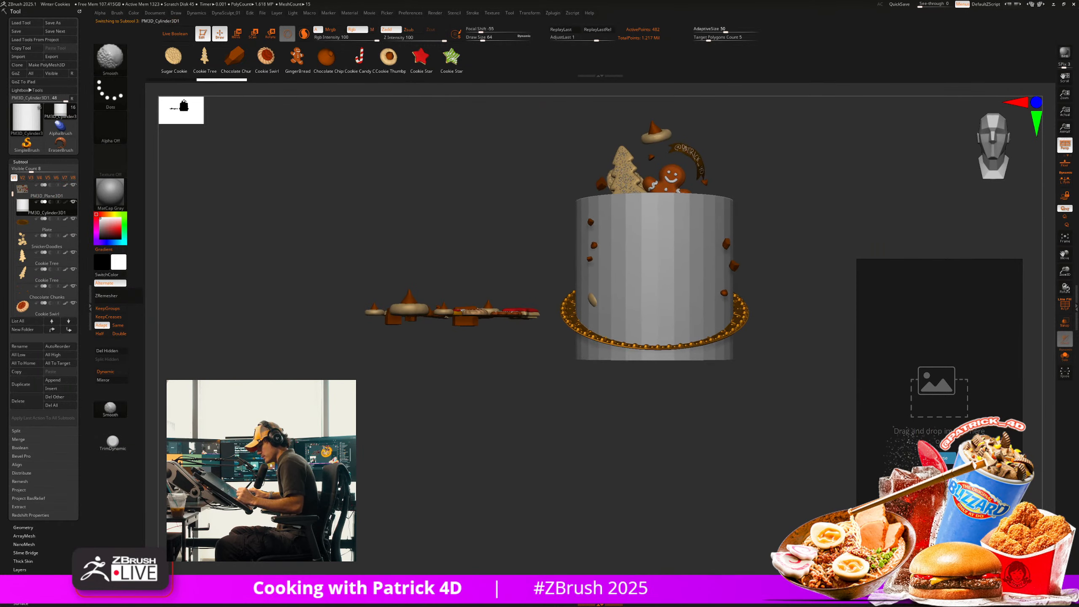
click(255, 35)
drag(613, 279, 250, 279)
alt+drag(322, 447, 524, 483)
Switch to polyframe display without perspective distortion and move the cylinder slightly farther from the cookie plane.
key(shift+f)
click(1067, 148)
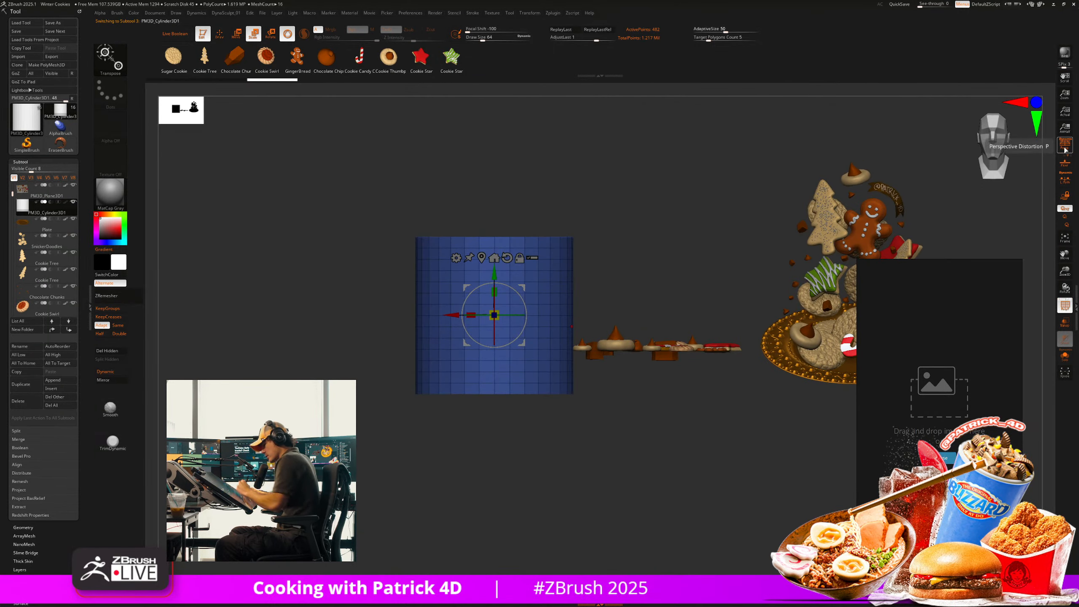
alt+drag(680, 238, 667, 232)
drag(440, 307, 410, 308)
drag(425, 456, 431, 501)
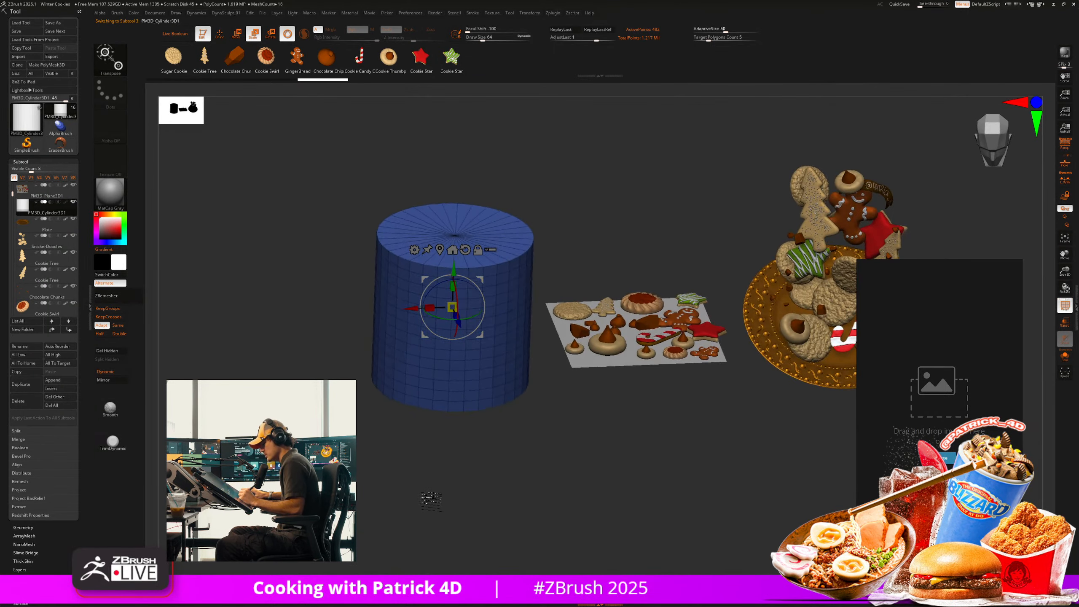
Give the cylinder's caps and side separate polygroups and stretch the cylinder vertically.
key(p)
click(303, 218)
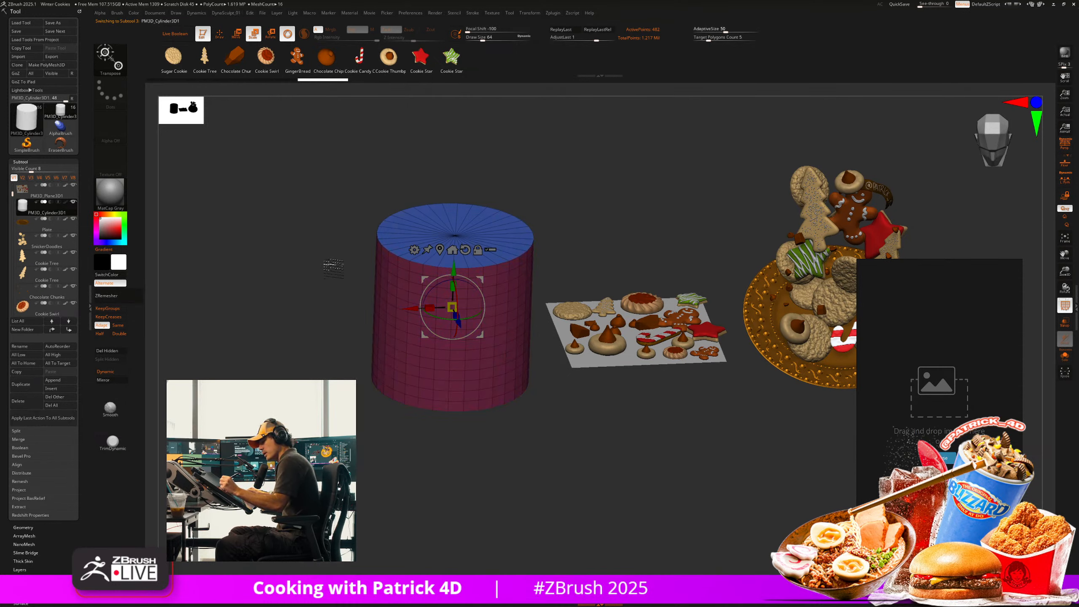
drag(453, 286, 452, 257)
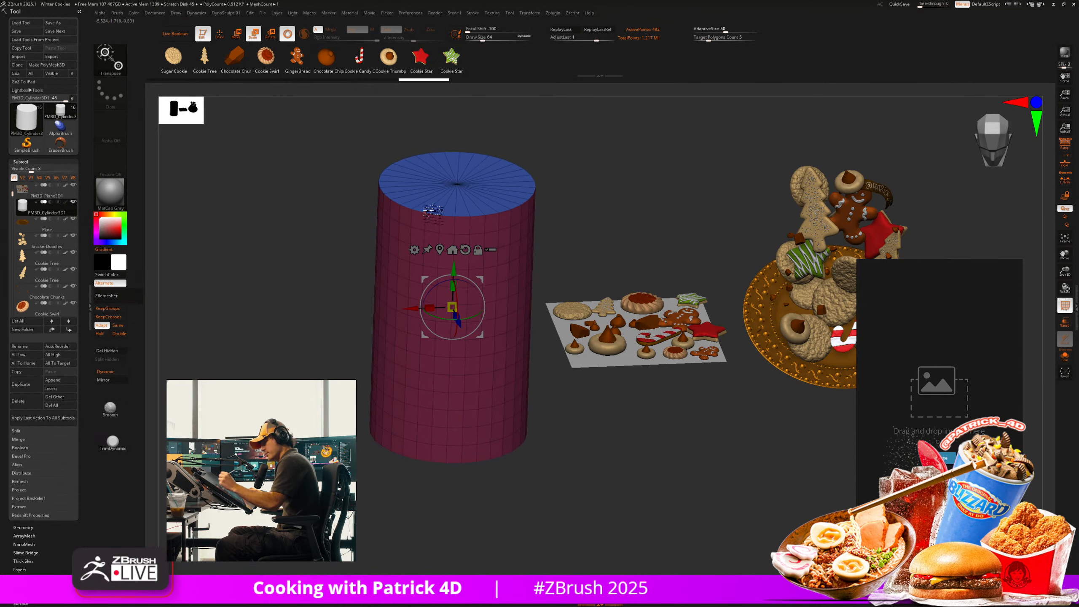
Hide the cylinder's top cap polygroup and delete the hidden geometry to leave the top open.
click(225, 41)
ctrl+shift+click(415, 186)
ctrl+shift+drag(289, 272, 276, 315)
drag(276, 315, 272, 284)
click(107, 351)
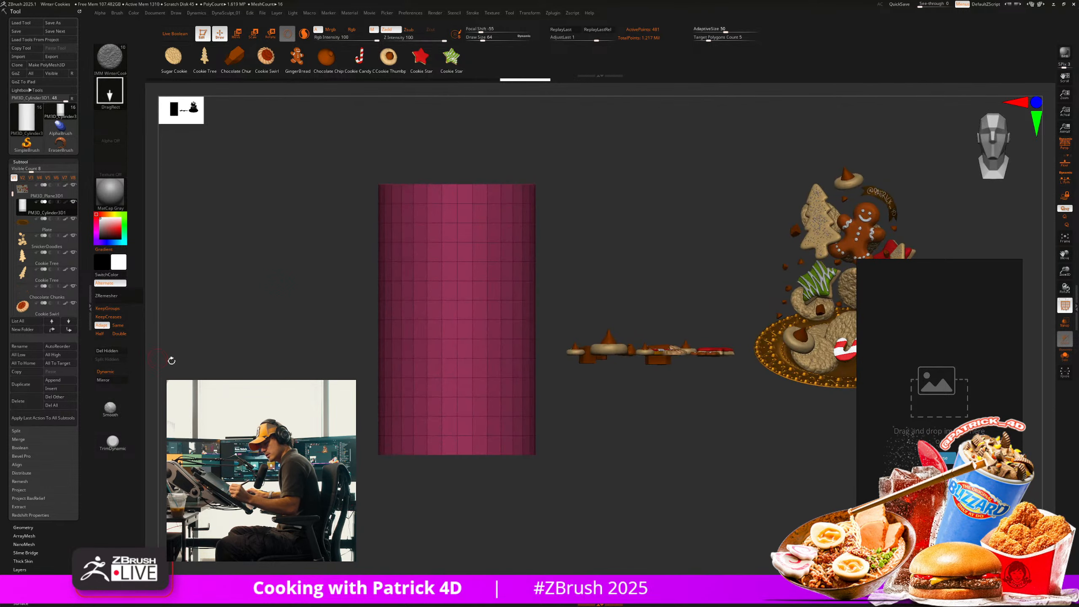
drag(170, 357, 179, 382)
click(106, 371)
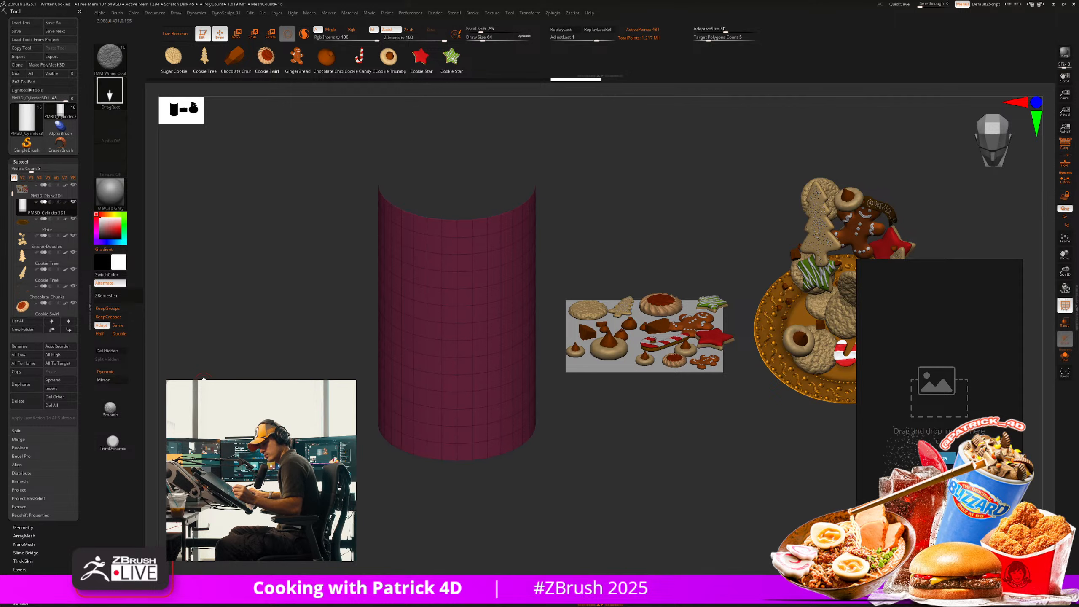
Select the ZModeler brush and set its polygon action to QMesh with all polygons as target.
click(28, 528)
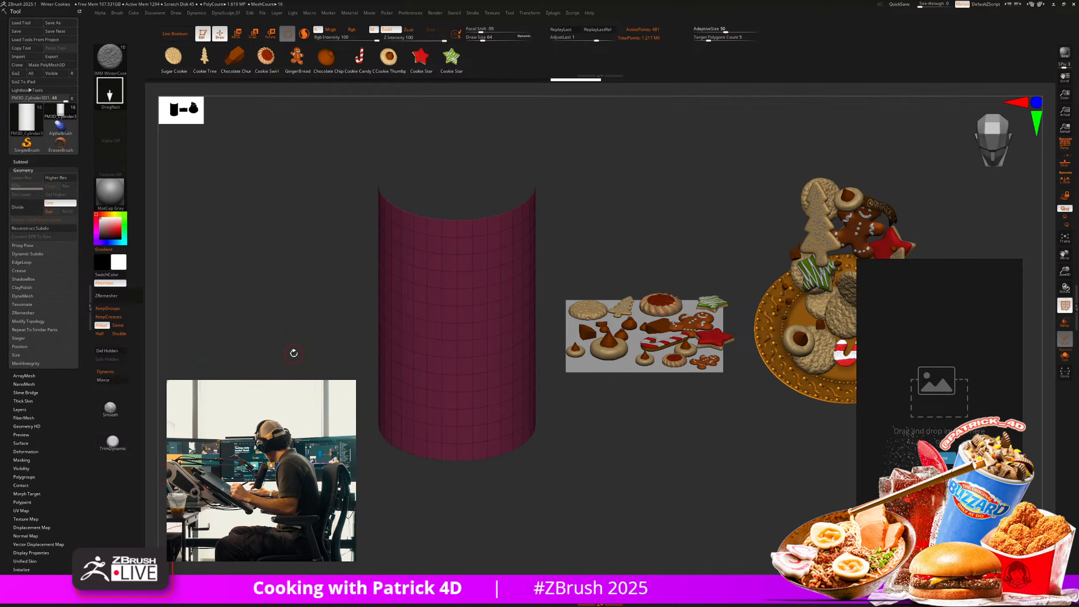
key(b)
key(z)
key(m)
drag(288, 349, 272, 321)
drag(356, 335, 401, 397)
key(space)
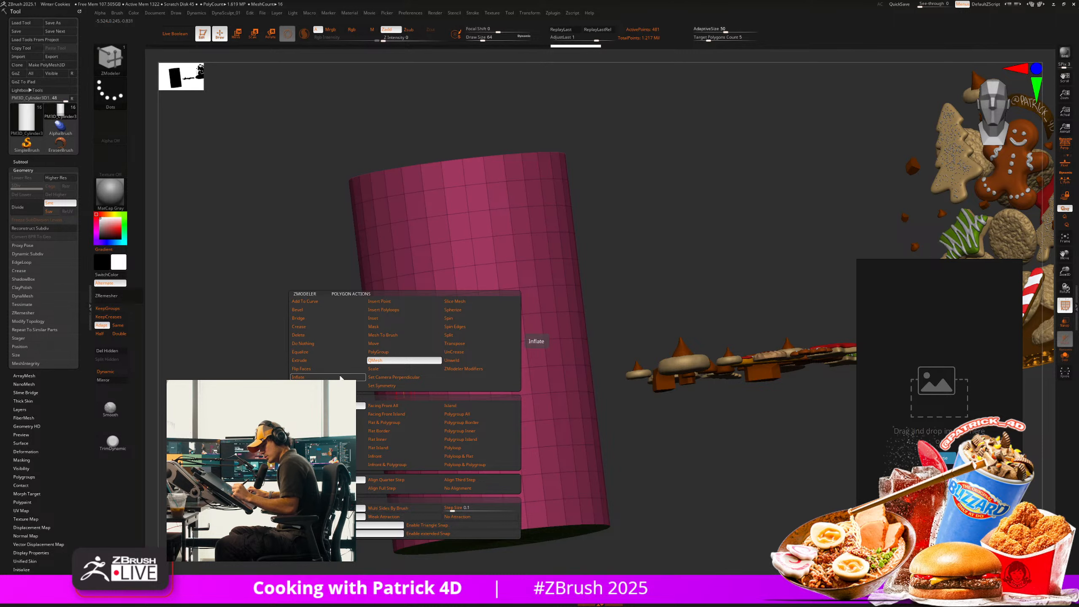
click(368, 430)
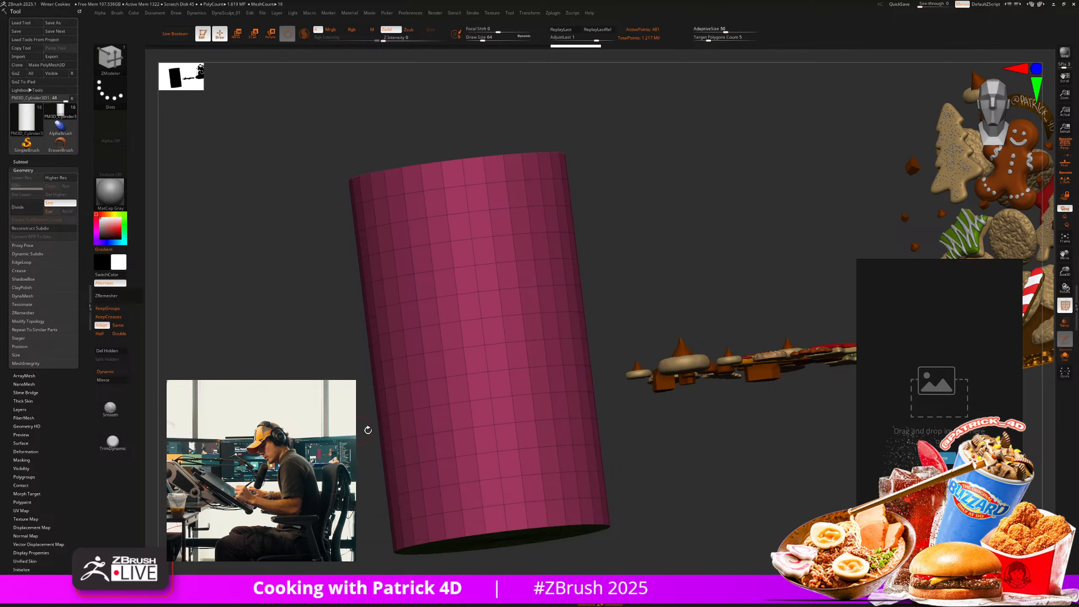
QMesh all of the cylinder's polygons to give it a thin wall, undoing the first attempt and redoing it thinner.
drag(409, 430, 355, 506)
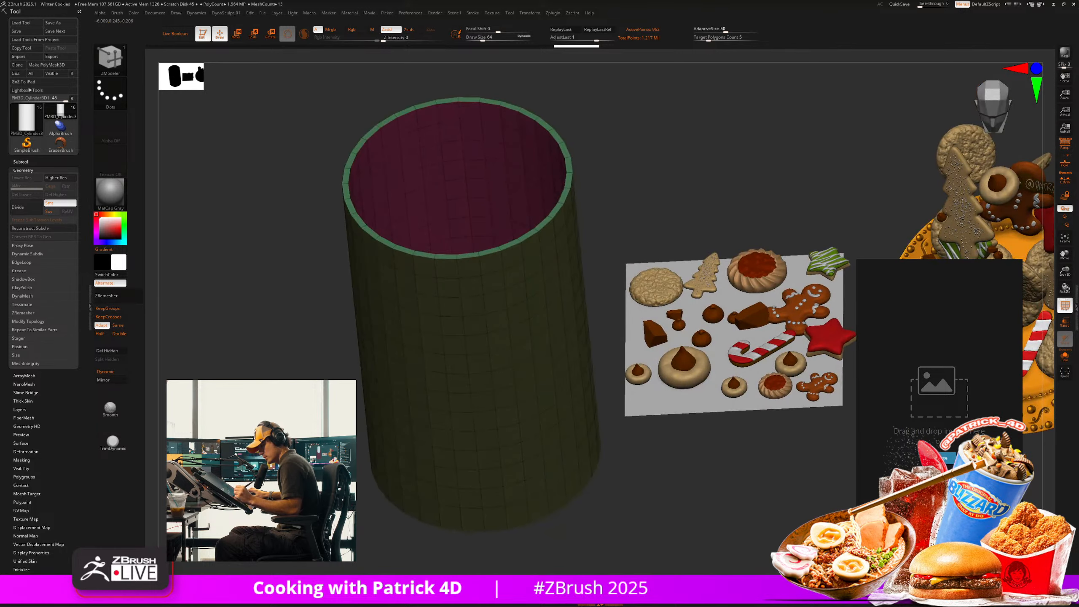
key(ctrl+z)
drag(402, 373, 399, 366)
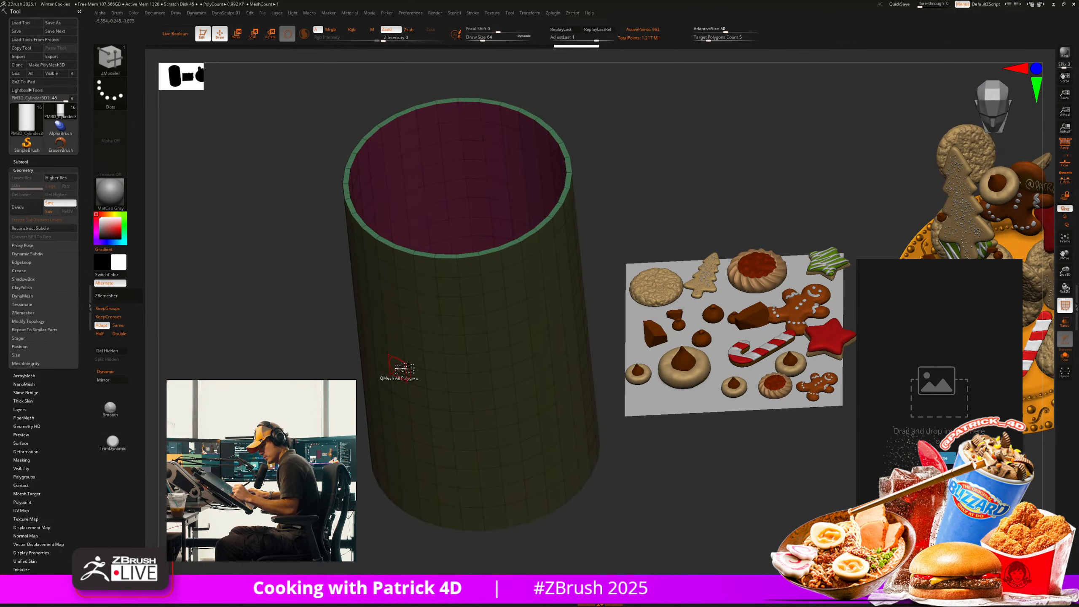
Insert a single edge loop around the rim of the open cylinder.
alt+drag(289, 298, 277, 337)
drag(301, 218, 277, 209)
key(space)
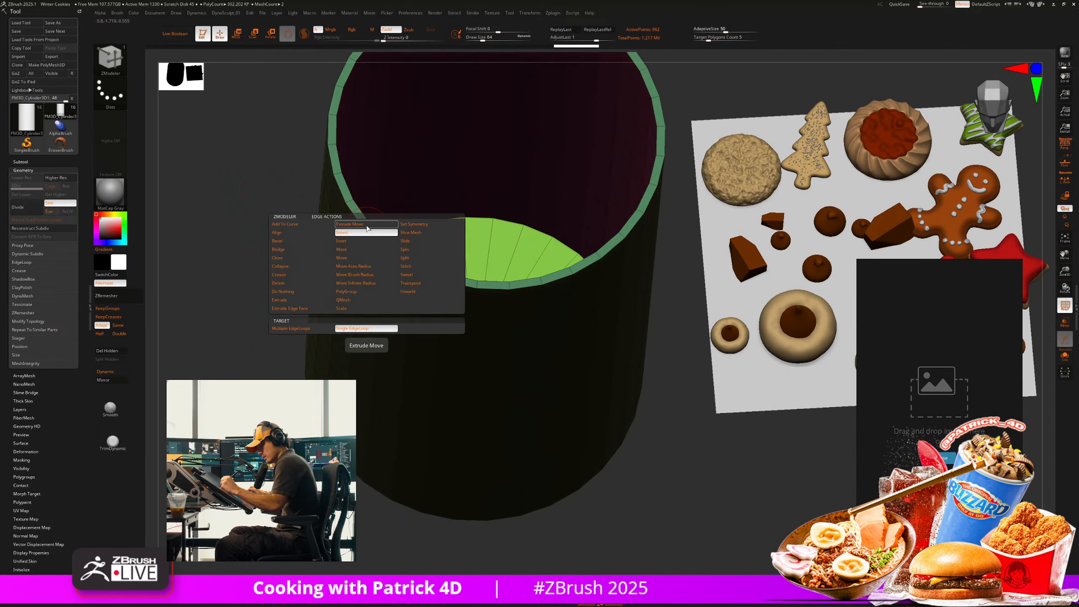
click(367, 224)
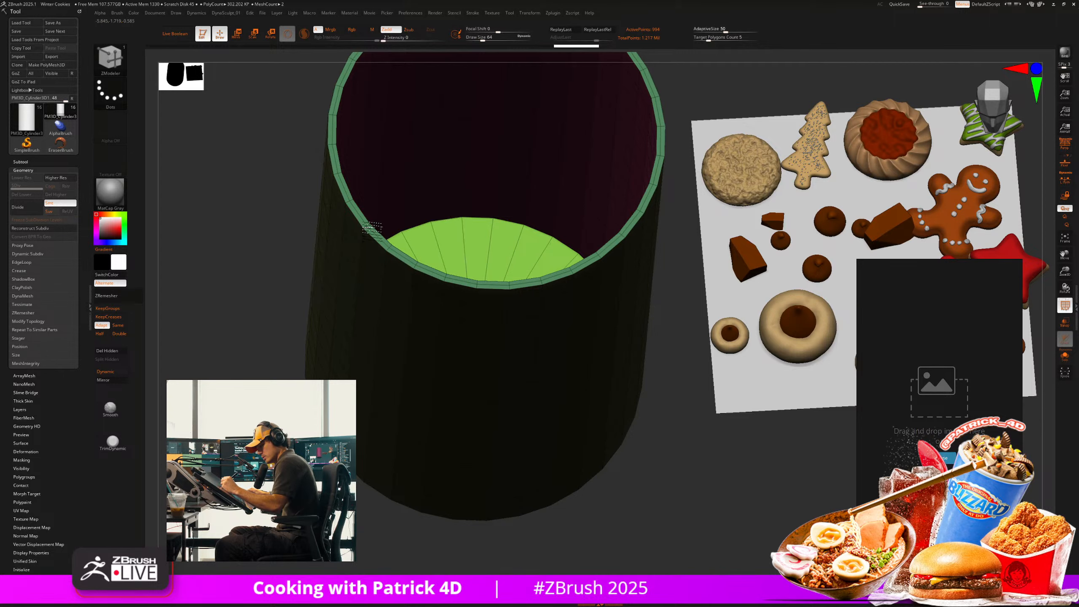
Insert an edge loop near the cylinder's base and turn on dynamic subdivision, checking the smoothed cup with and without the polyframe.
drag(277, 204, 356, 241)
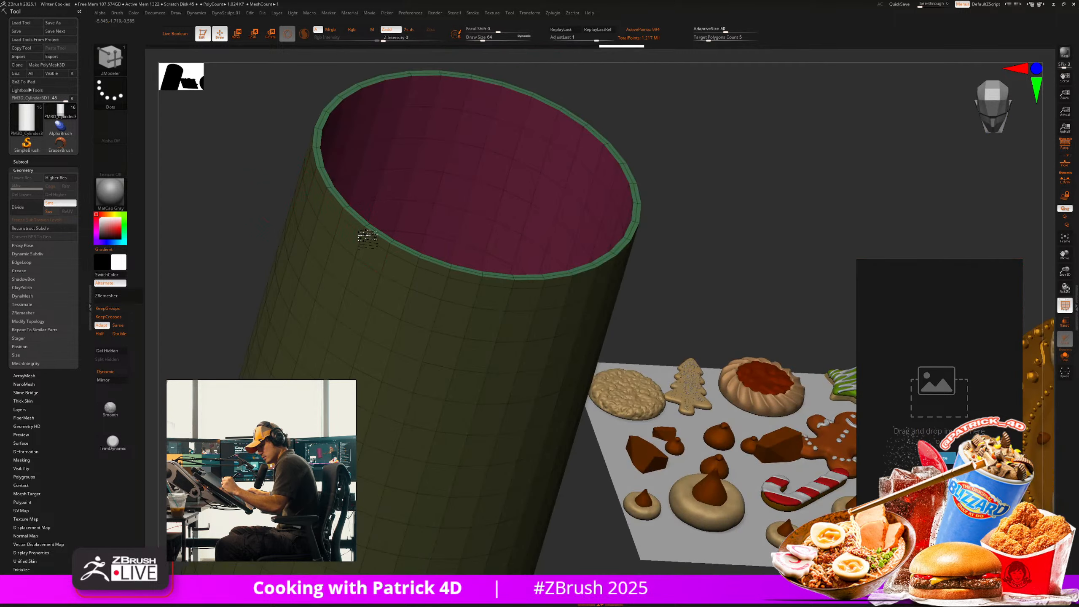
drag(272, 154, 233, 145)
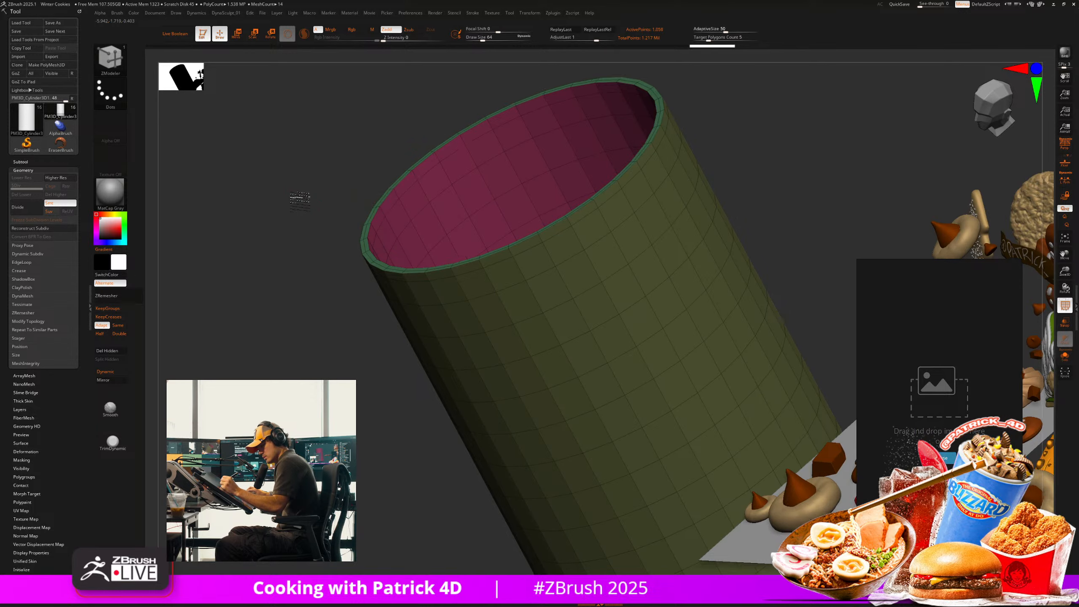
shift+drag(300, 201, 308, 238)
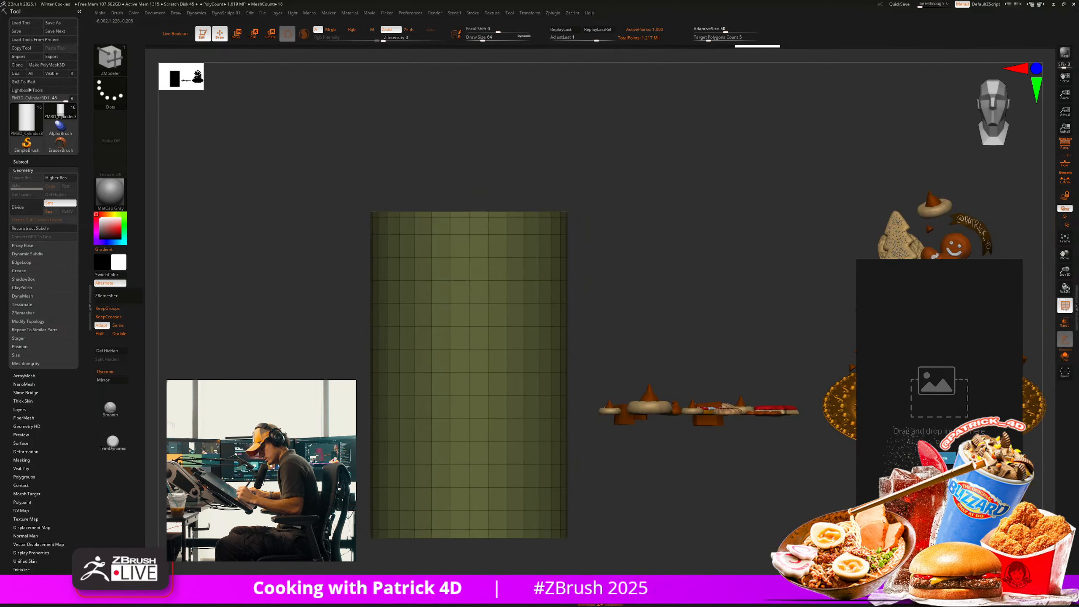
shift+drag(429, 561, 434, 527)
click(439, 543)
key(d)
drag(382, 408, 408, 493)
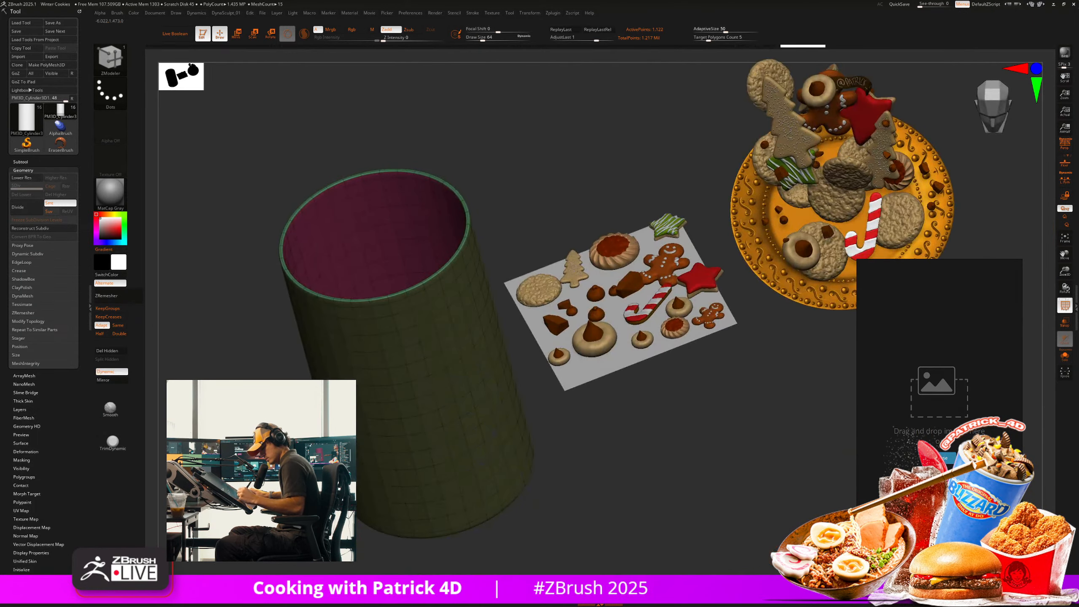
key(shift+f)
shift+drag(594, 467, 629, 493)
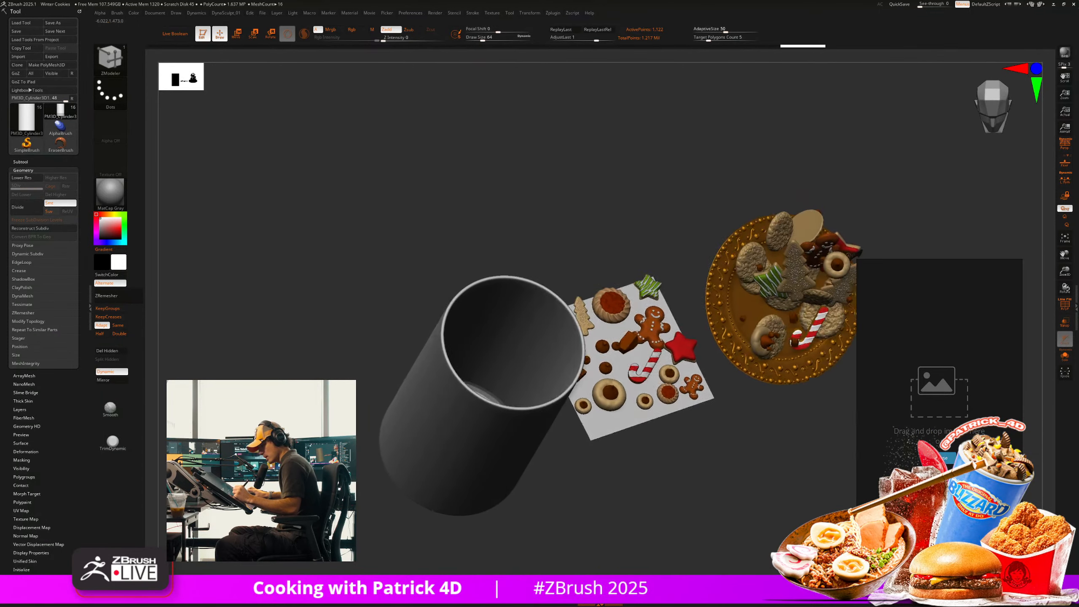
key(shift+f)
shift+drag(298, 370, 293, 373)
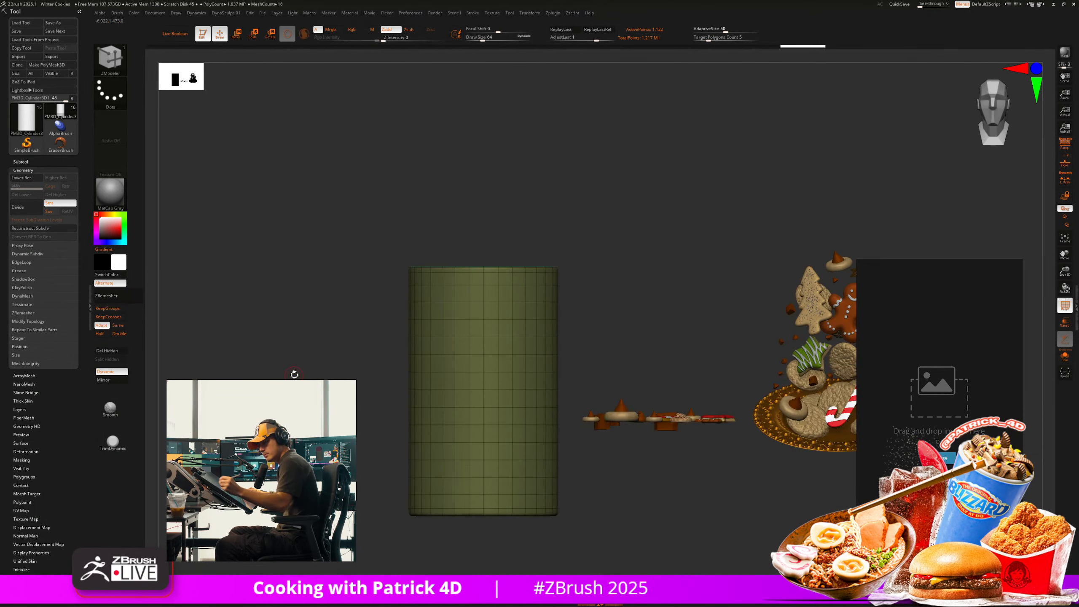
Duplicate the cup's subtool and inspect the copy with and without the polyframe.
click(20, 161)
click(41, 387)
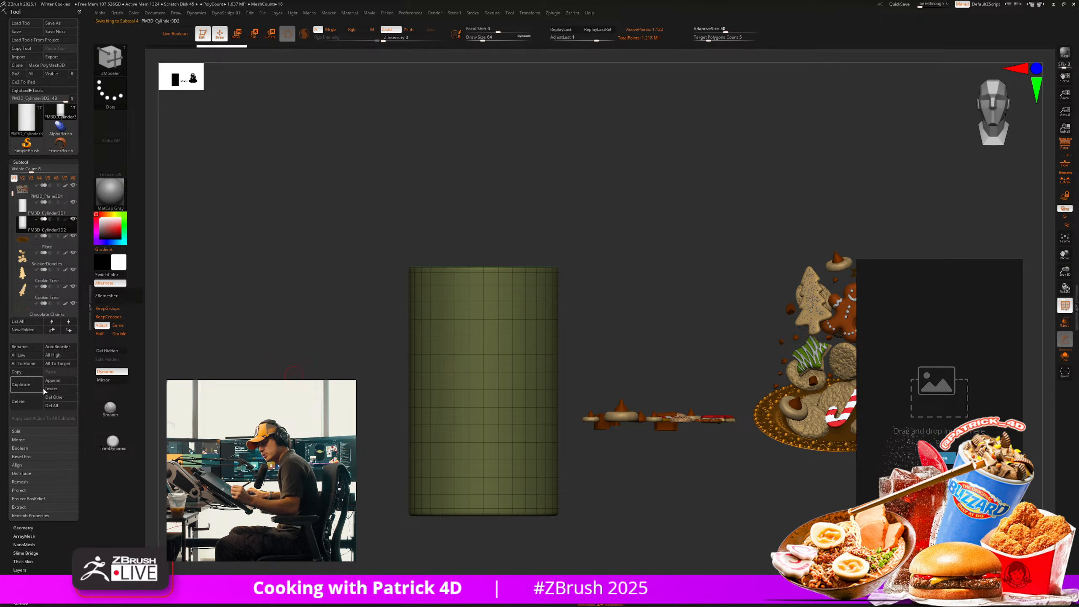
drag(353, 264, 306, 359)
key(shift+f)
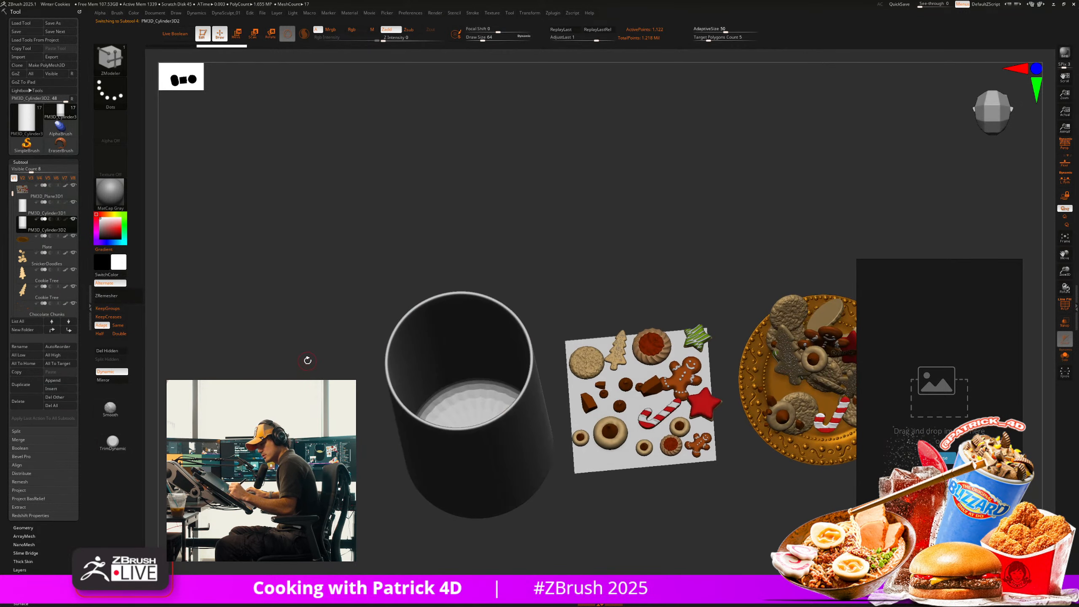
key(shift+f)
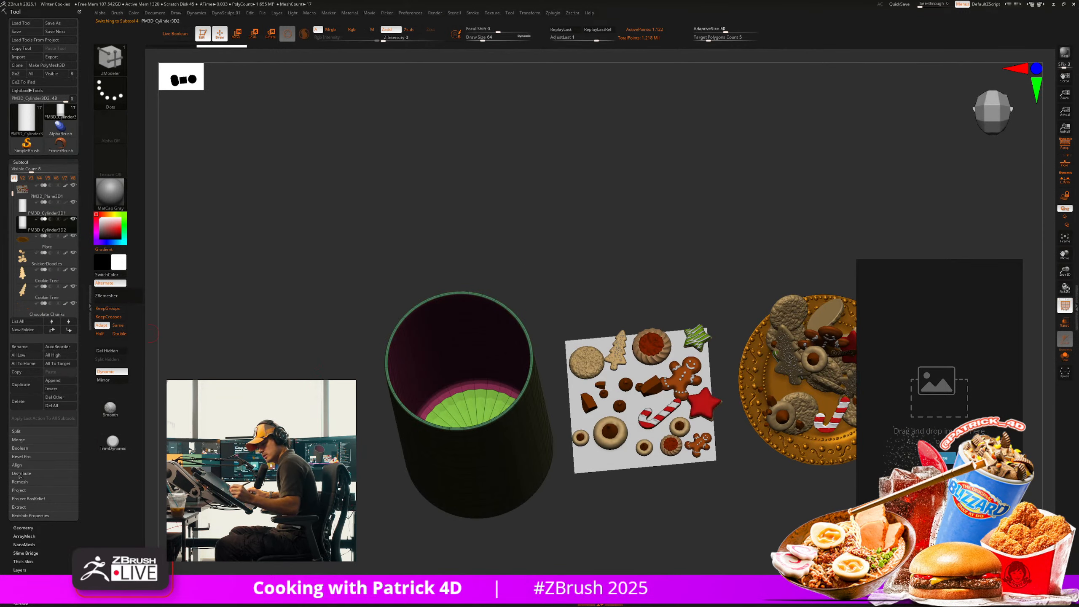
Apply dynamic subdivision to the duplicated cup to convert it into real subdivision levels.
click(22, 527)
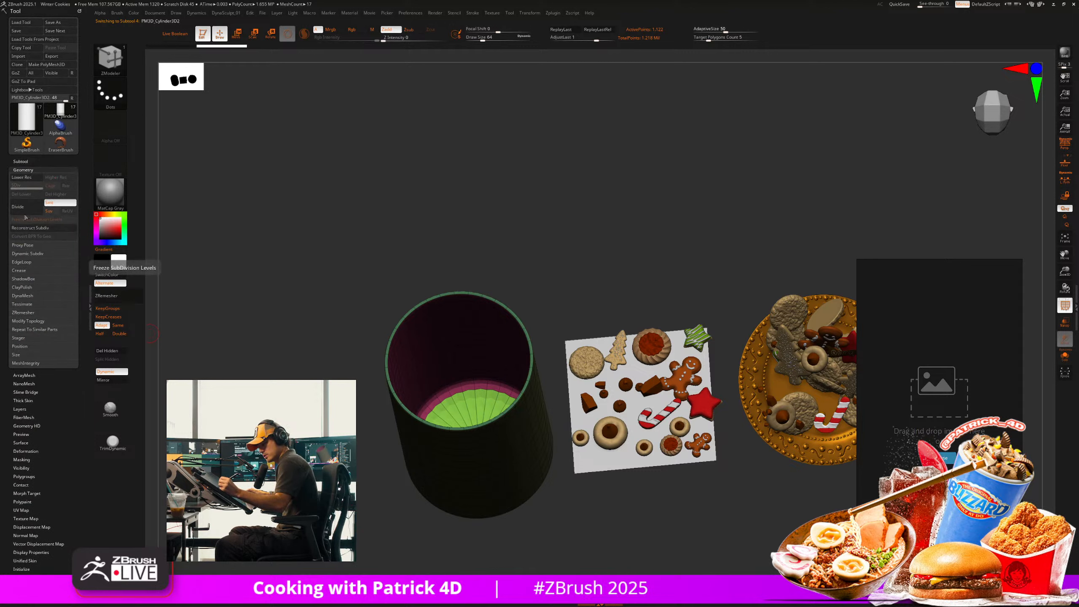
click(34, 253)
click(51, 262)
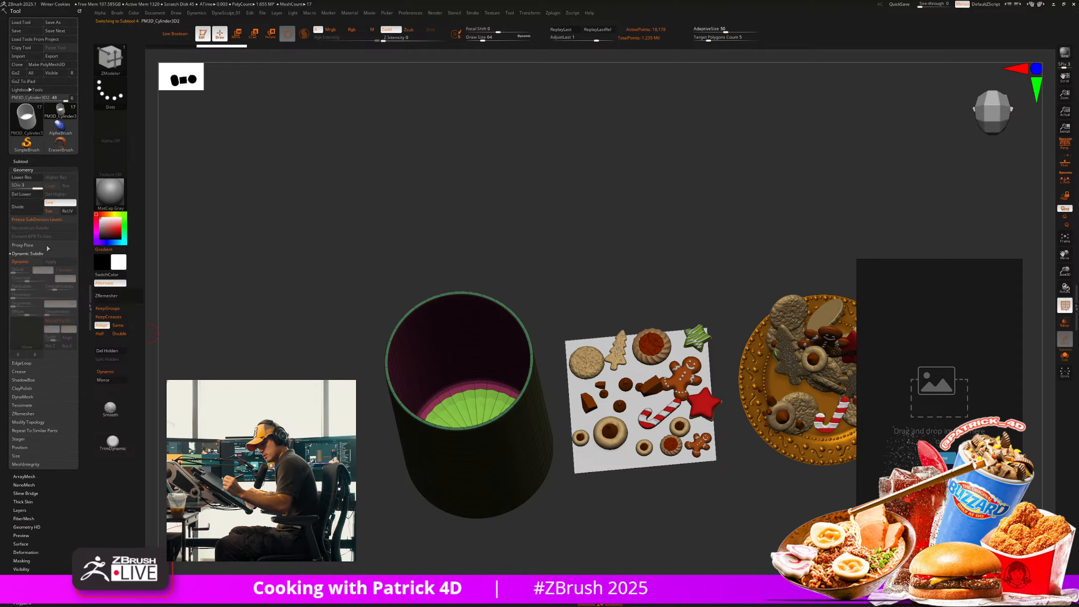
Flip the surface normals of the duplicate's isolated inner shell.
mouse_move(281, 367)
mouse_down()
mouse_move(263, 312)
mouse_move(271, 345)
mouse_up()
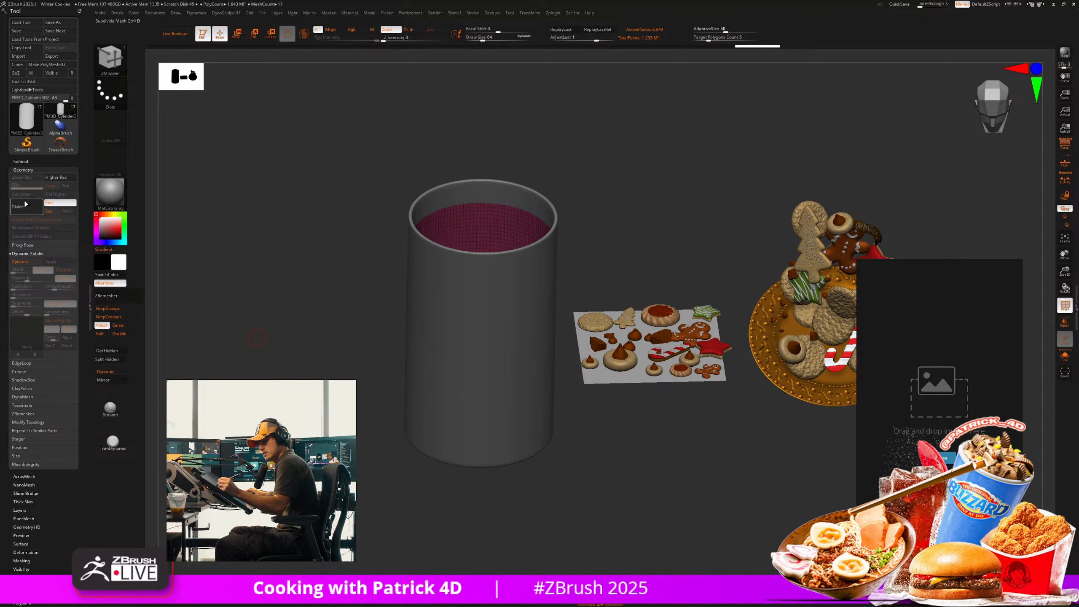
key(space)
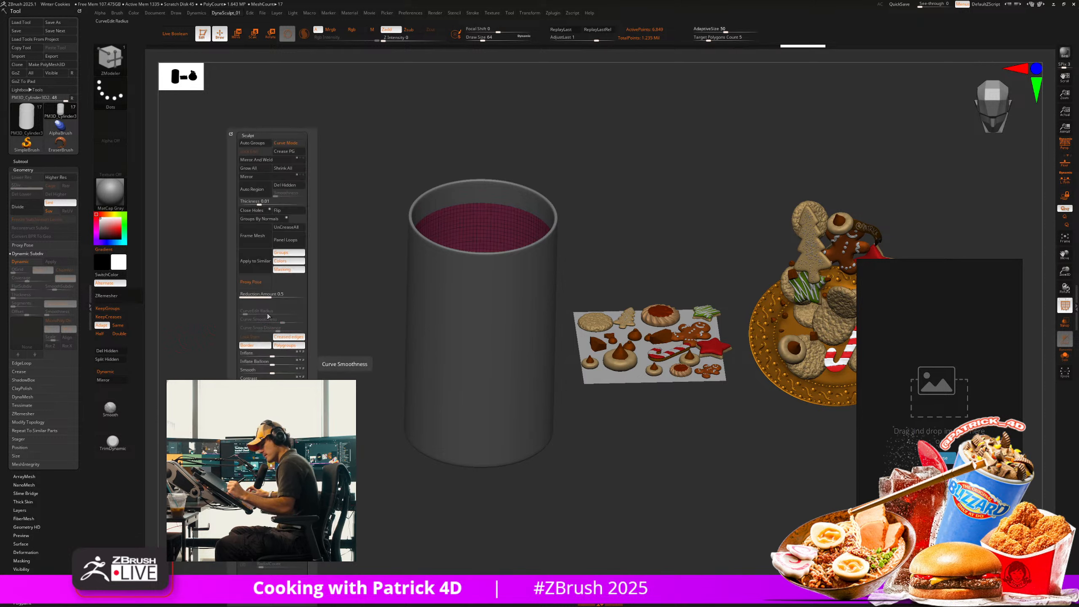
click(278, 210)
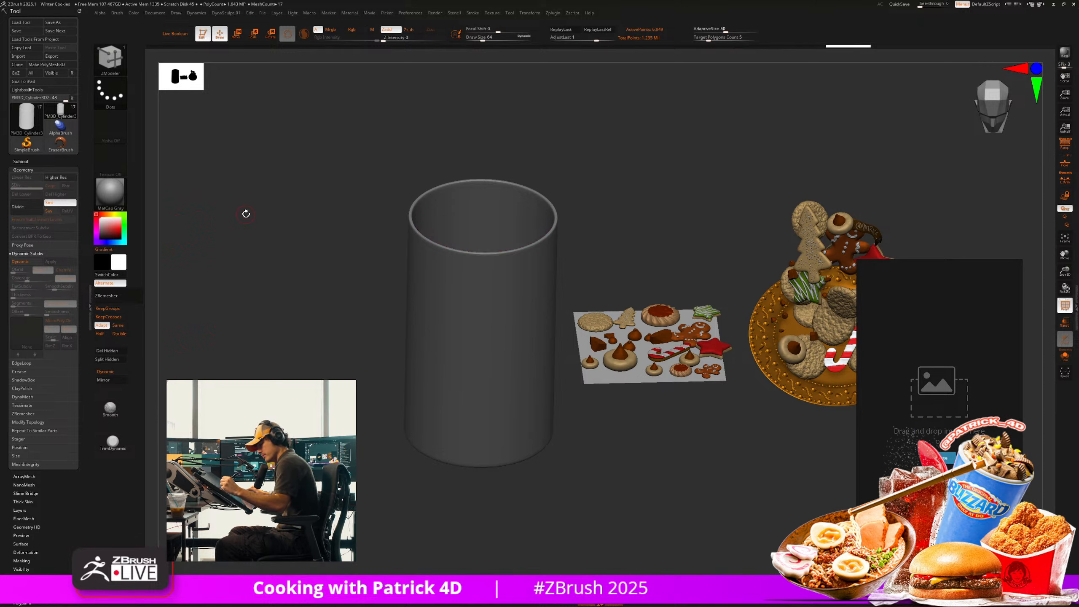
key(space)
click(217, 200)
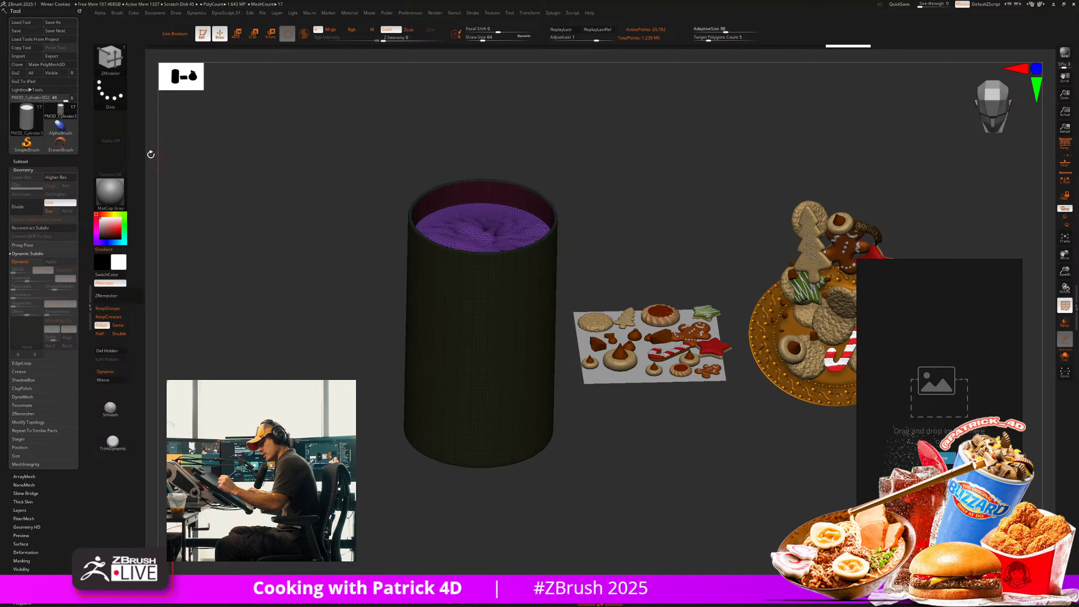
key(ctrl+z)
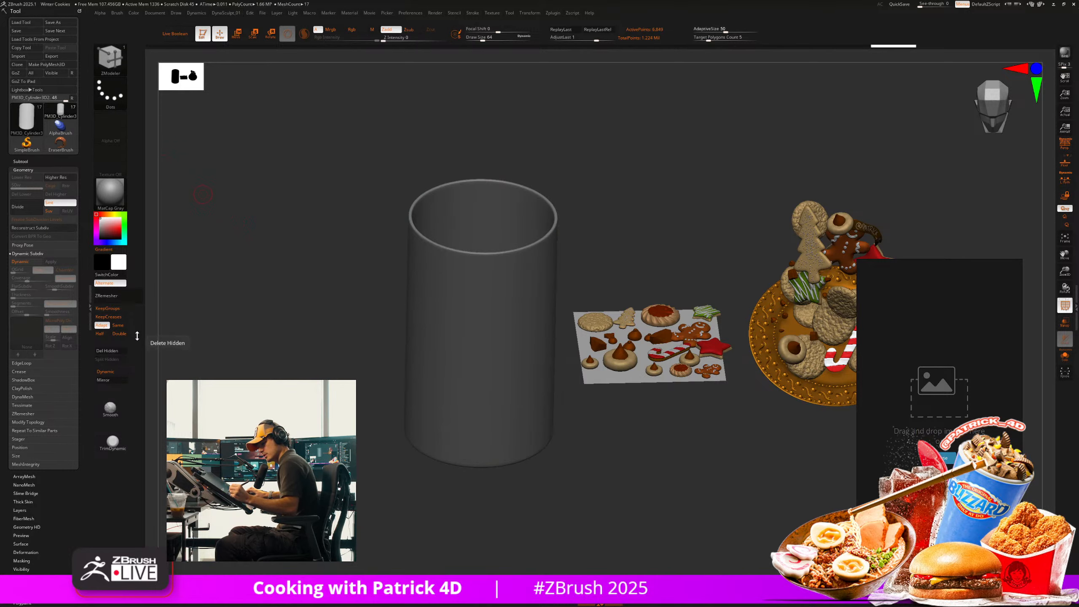
Close the holes of the inner shell to form a solid fill inside the cup.
key(space)
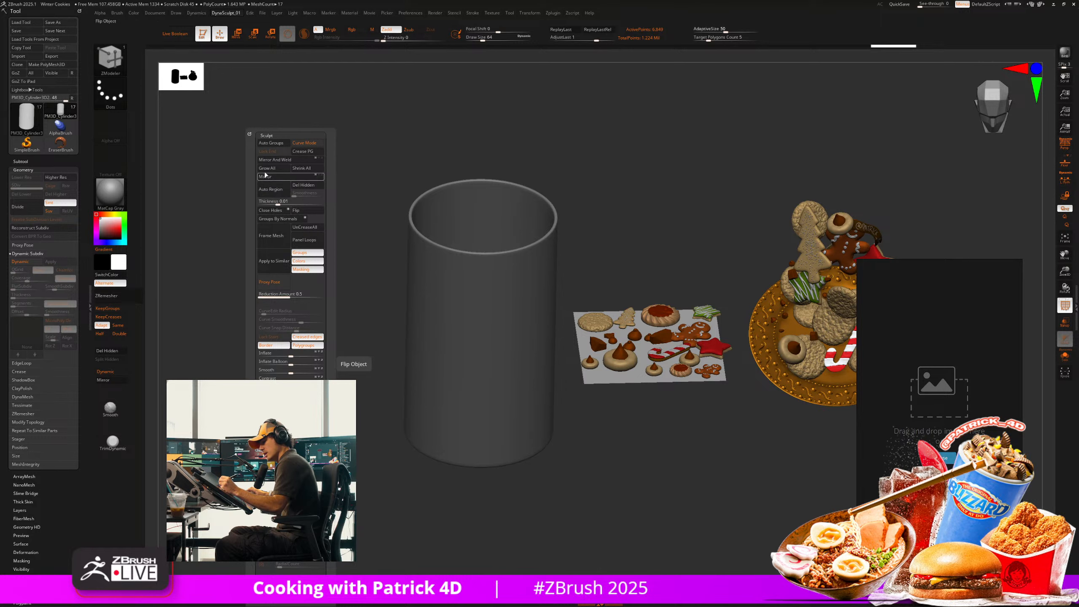
click(270, 210)
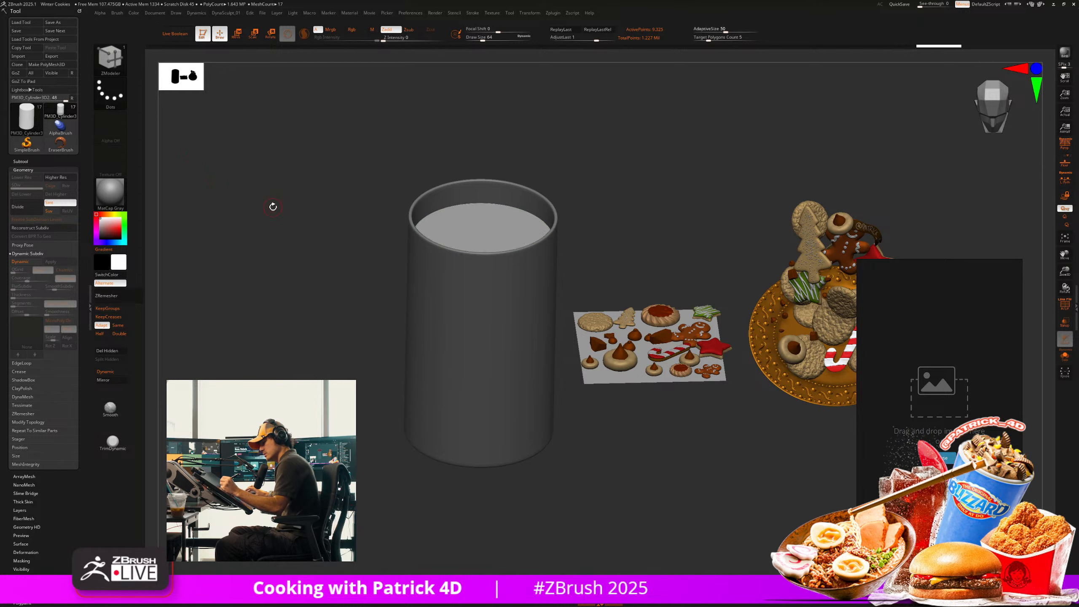
drag(272, 208, 295, 200)
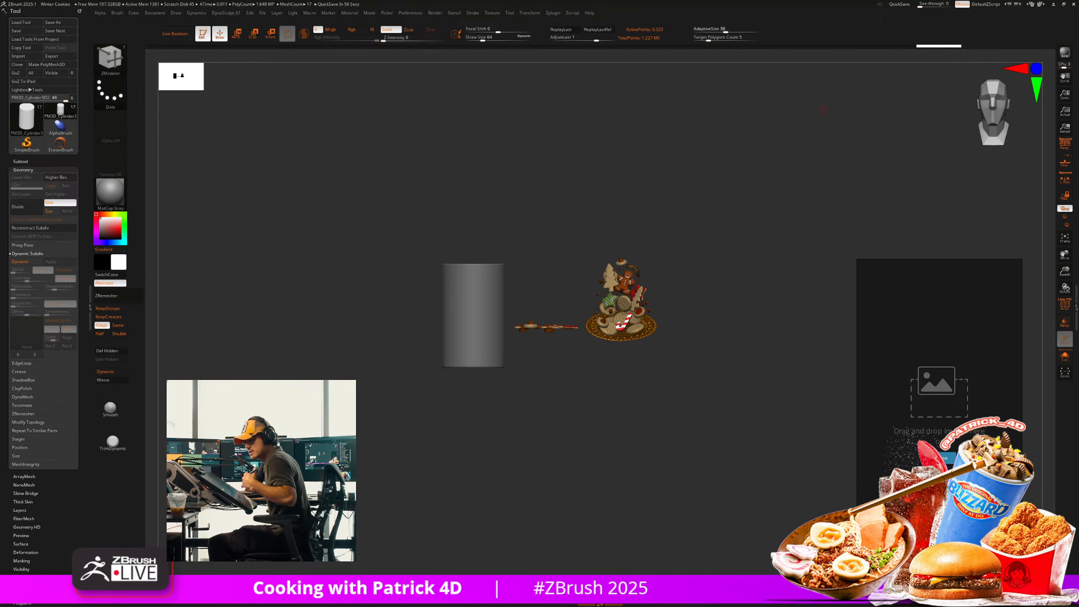
Select the ribbon banner subtool above the finished cookie plate.
drag(335, 301, 411, 497)
alt+click(571, 140)
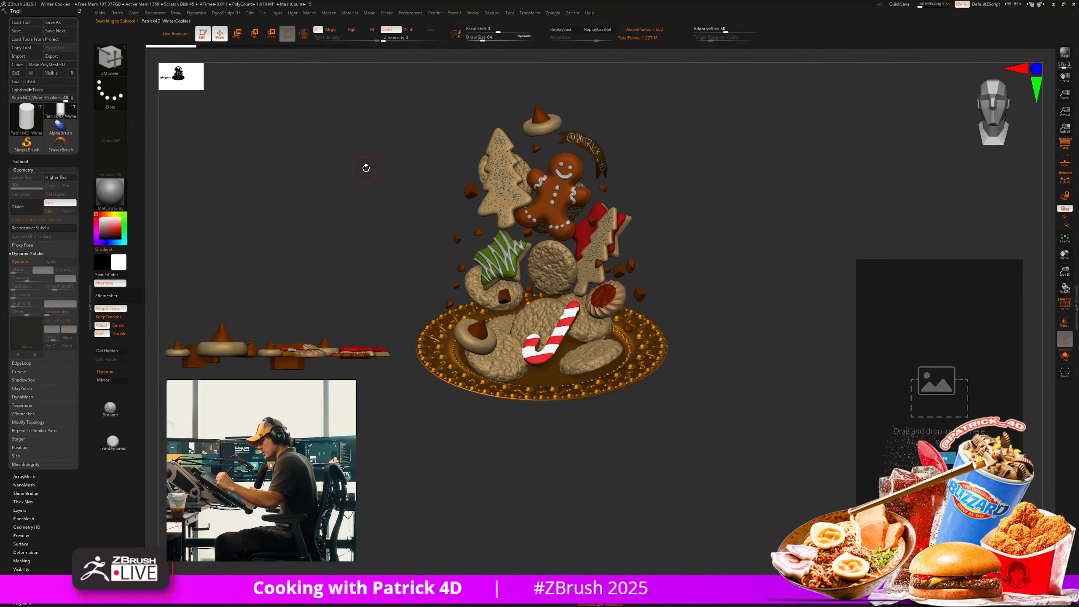
alt+drag(365, 170, 368, 148)
alt+drag(446, 413, 326, 256)
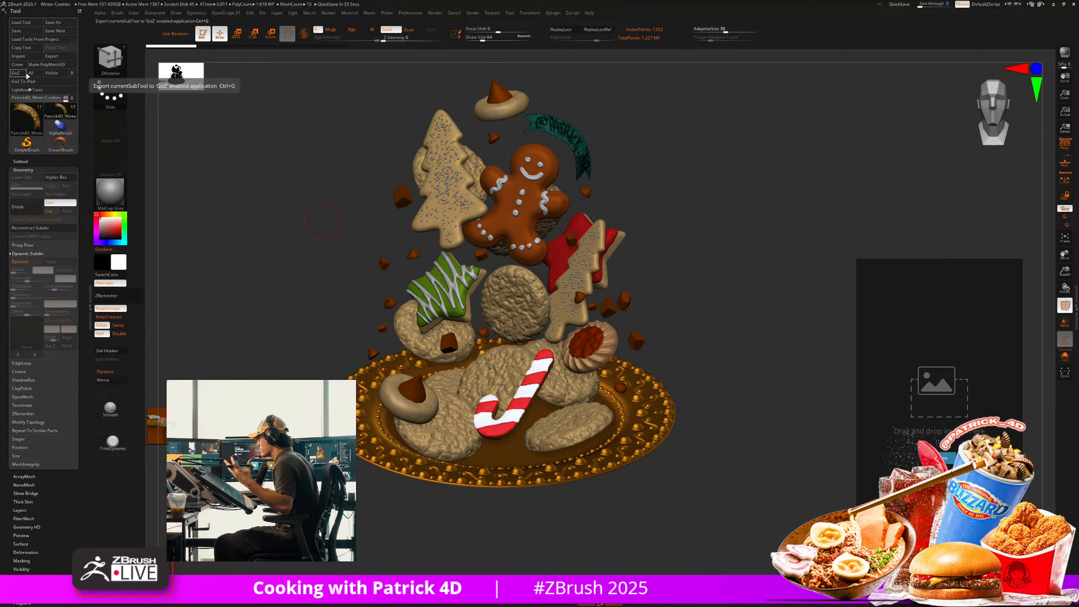
alt+drag(705, 250, 851, 266)
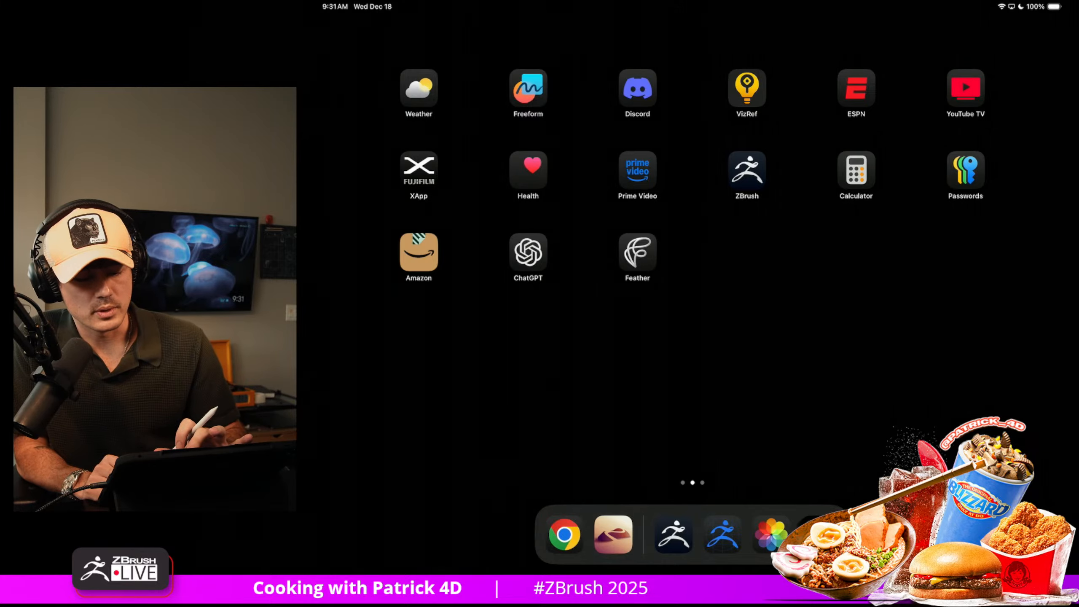
Switch to ZBrush for iPad and open the Winter Cookies project from the Pro Projects.
click(746, 170)
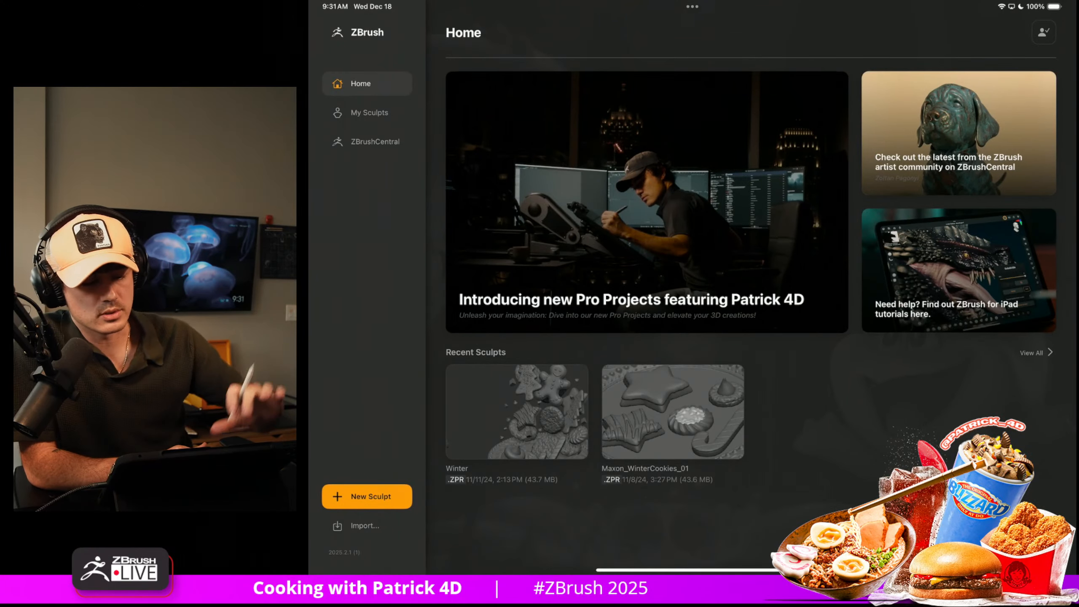
click(631, 182)
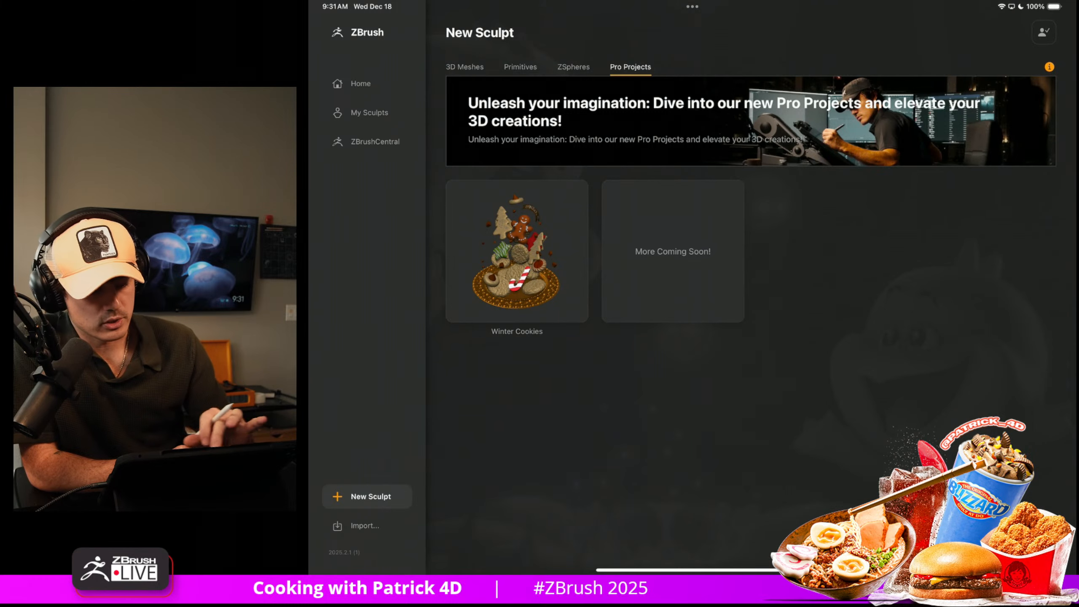
click(525, 258)
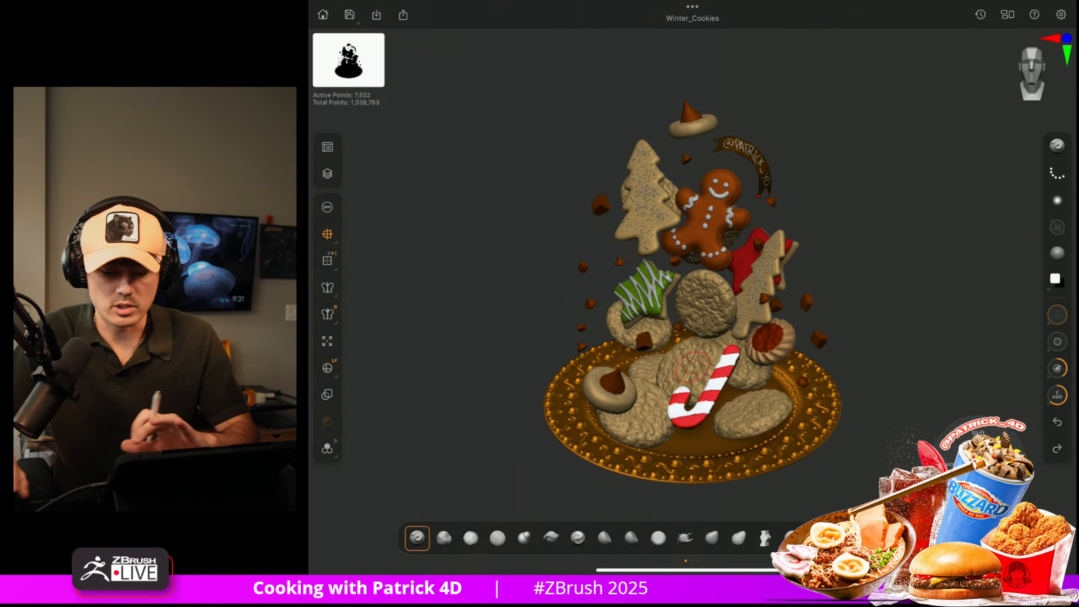
Find and select the IMM WinterCookies brush in the brush library, then close the library.
click(1057, 145)
scroll(951, 276, down, 10)
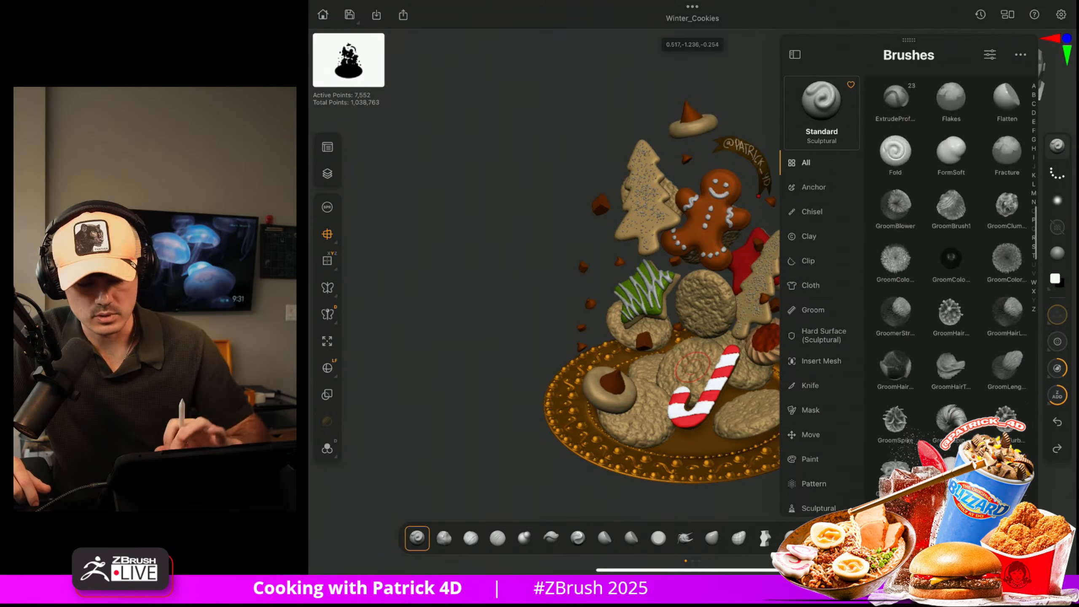
scroll(950, 276, down, 5)
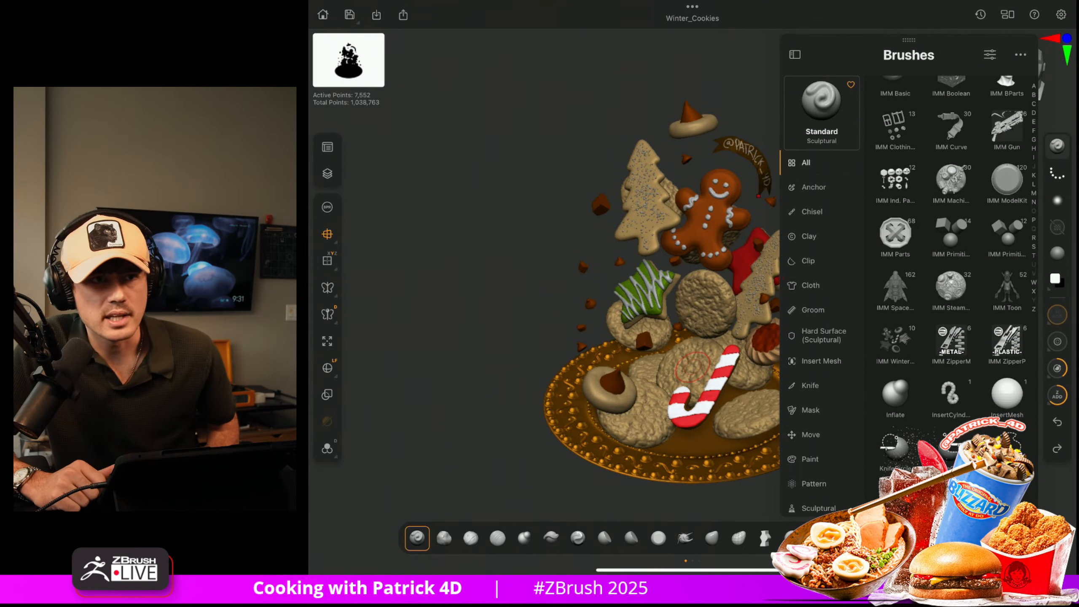
scroll(951, 276, down, 2)
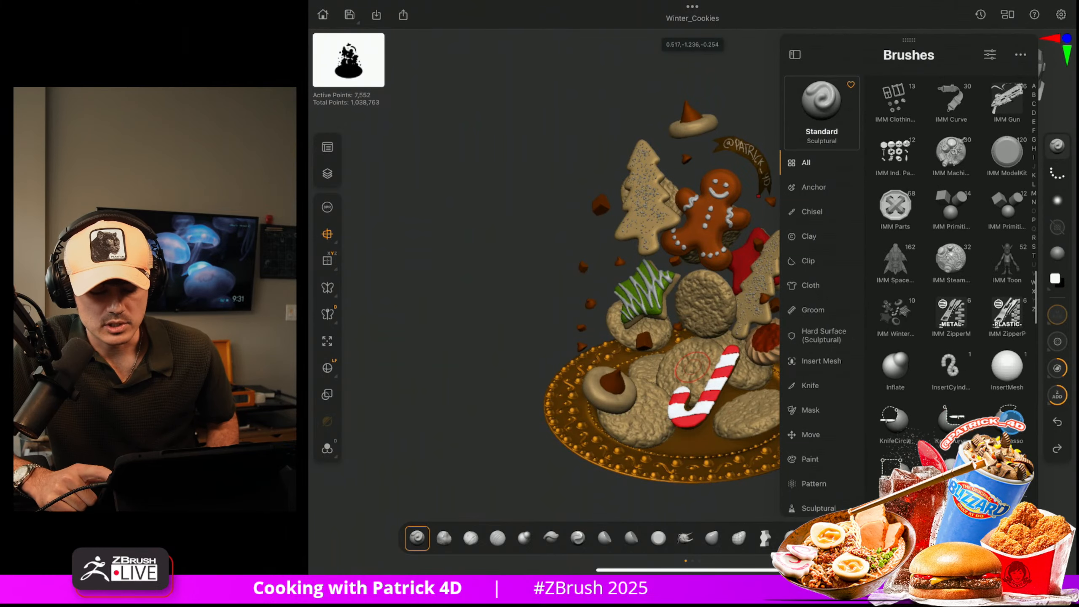
scroll(887, 314, down, 1)
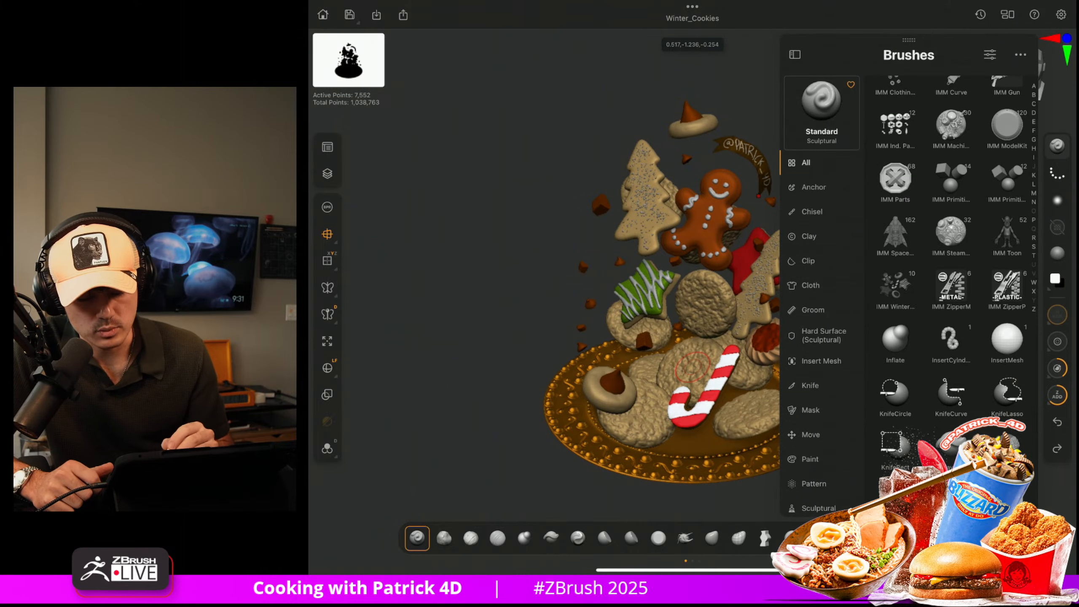
click(895, 289)
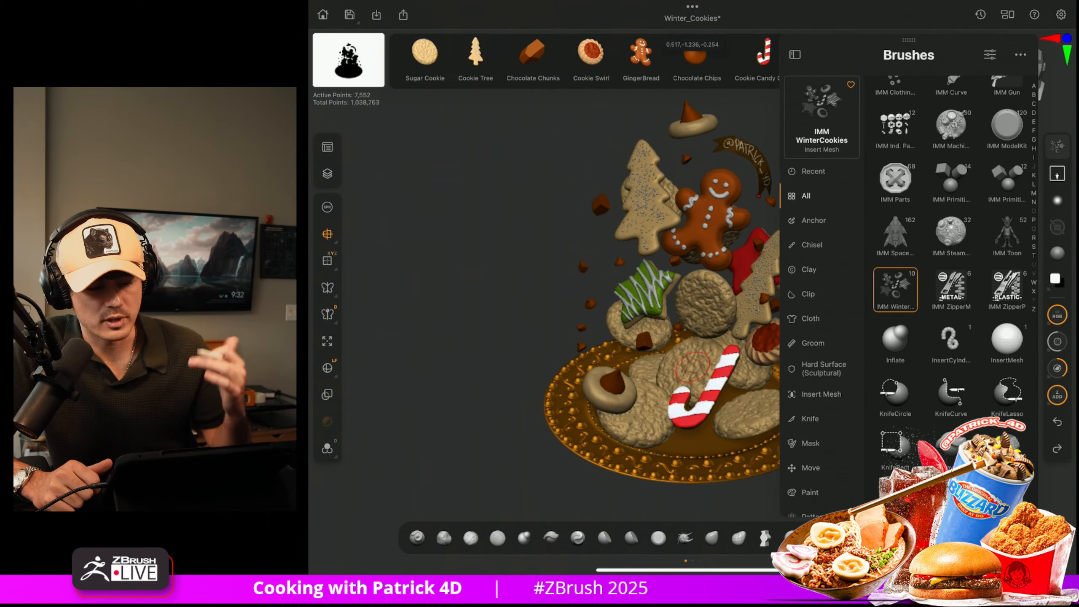
click(534, 282)
Insert three Sugar Cookie meshes near the front edge of the golden plate.
scroll(543, 342, up, 3)
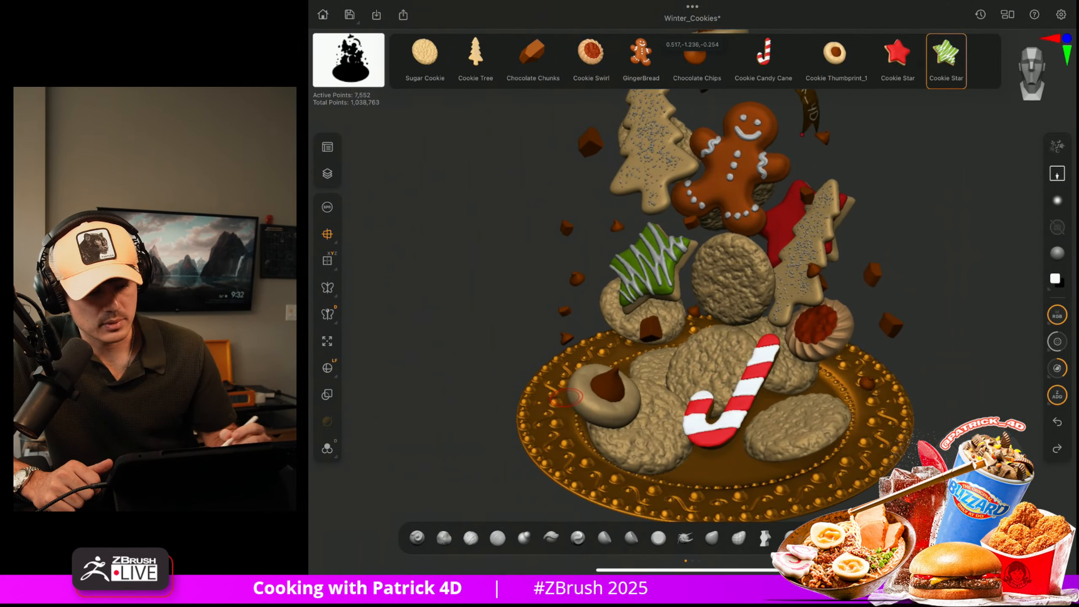
click(425, 59)
drag(574, 467, 603, 471)
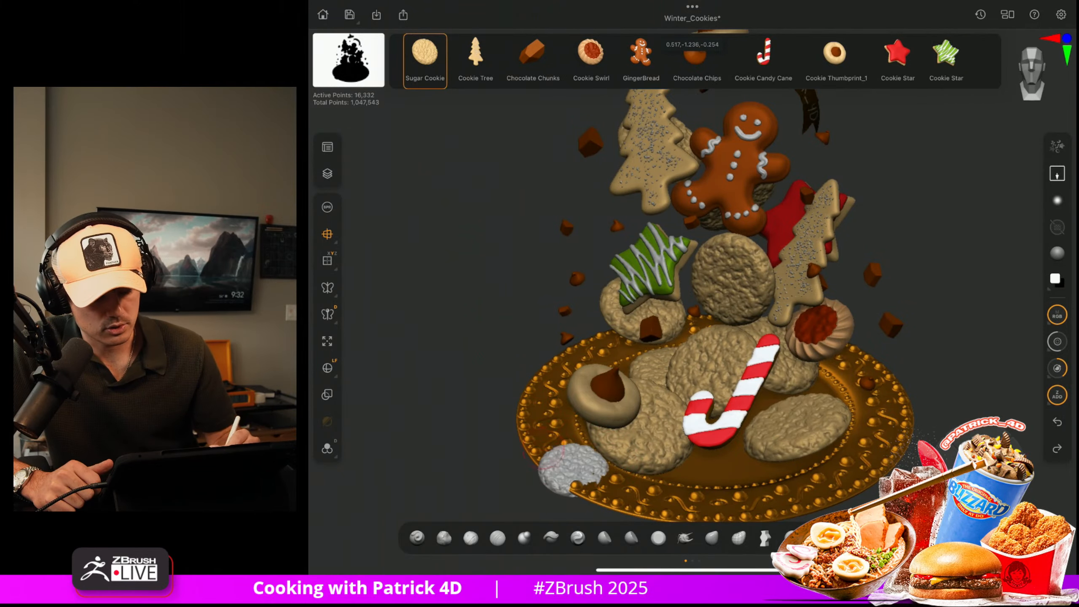
drag(727, 463, 819, 456)
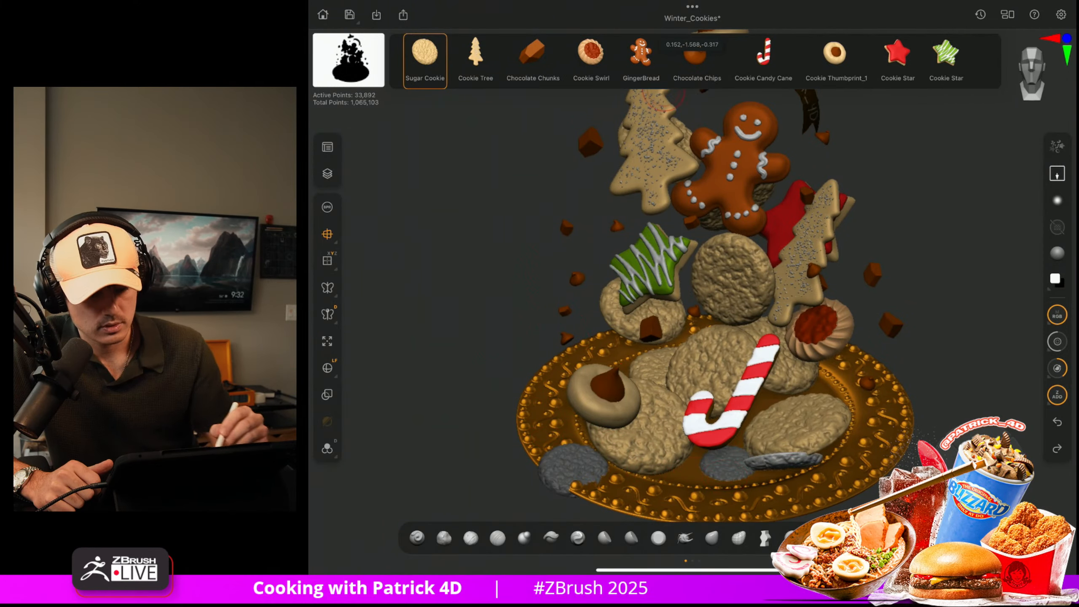
Insert five Chocolate Chips meshes on the plate's cookies and the upper cookie tree.
click(696, 59)
drag(811, 408, 832, 425)
drag(695, 357, 700, 361)
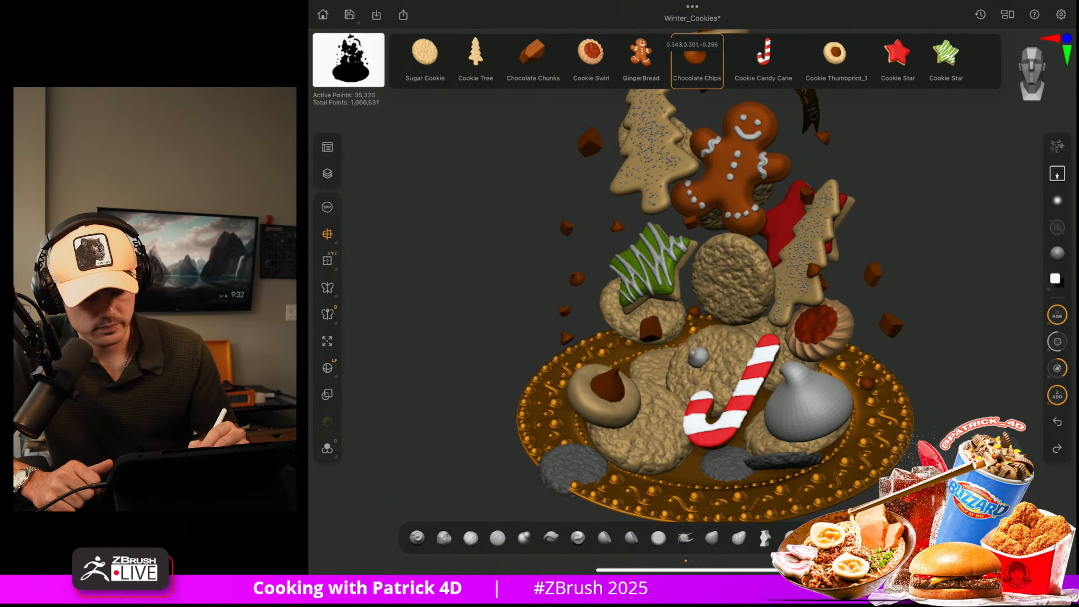
drag(631, 315, 635, 319)
drag(735, 285, 741, 289)
drag(643, 147, 648, 152)
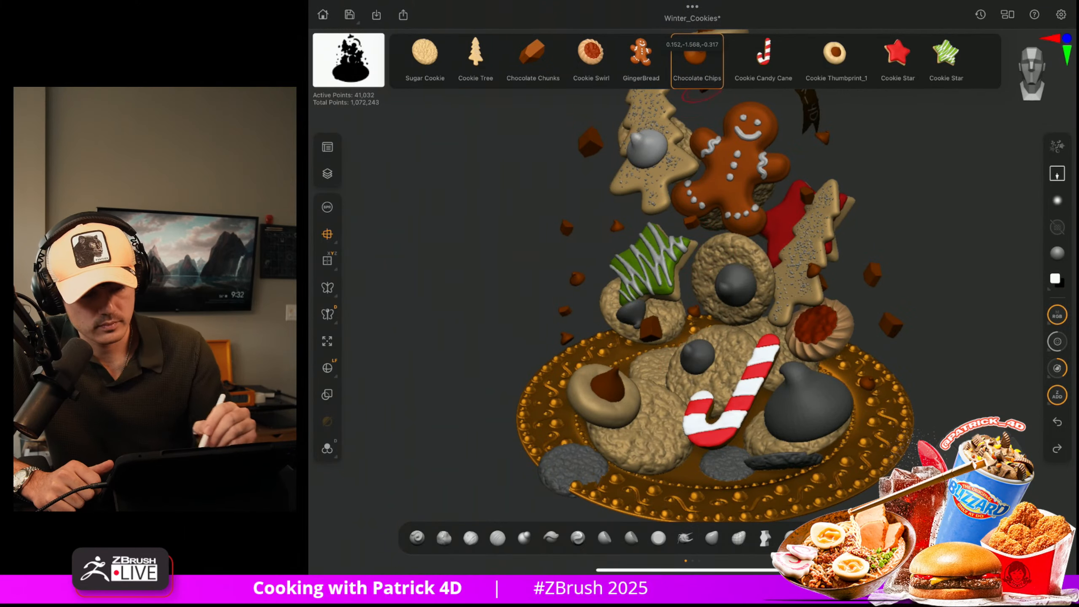
Insert five Cookie Candy Cane meshes on the stacked cookies, the gingerbread man and the chocolate chips.
click(763, 59)
drag(811, 209, 819, 199)
drag(725, 165, 732, 146)
drag(595, 192, 497, 234)
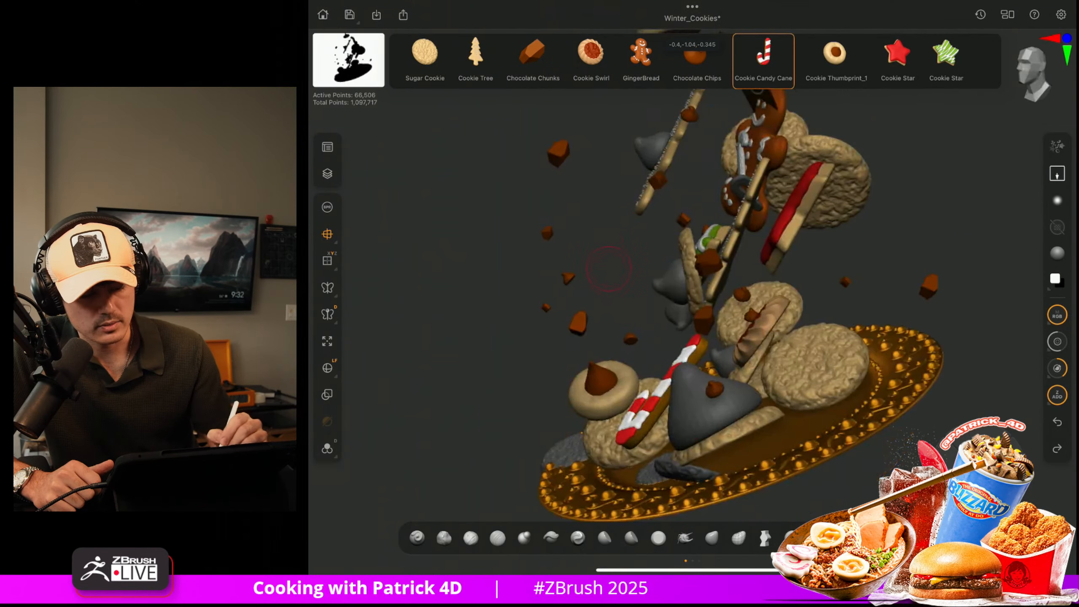
drag(668, 296, 654, 285)
drag(804, 366, 793, 356)
drag(837, 154, 845, 144)
mouse_move(546, 216)
mouse_down()
mouse_move(641, 191)
mouse_move(516, 235)
mouse_up()
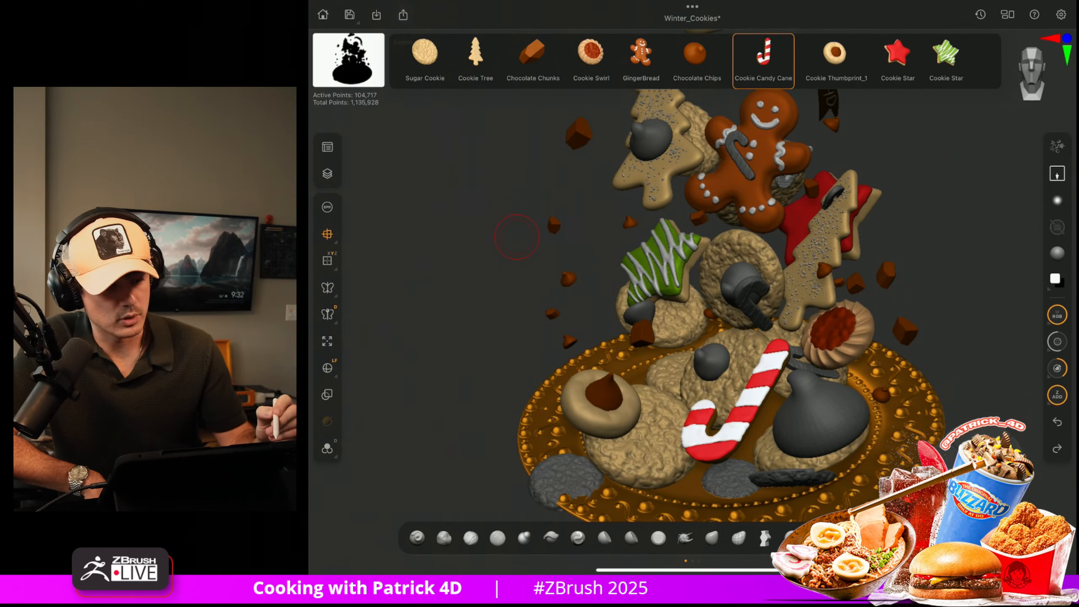
Send the Winter_Cookies project to Cinema 4D through GoZ, and try to open and merge the received file there.
click(403, 15)
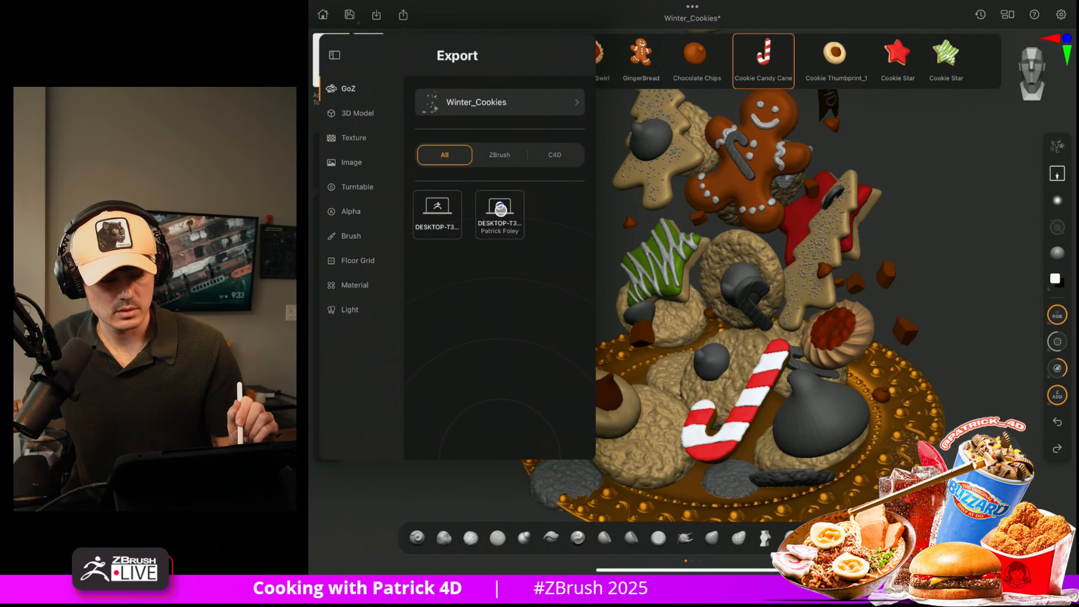
click(499, 213)
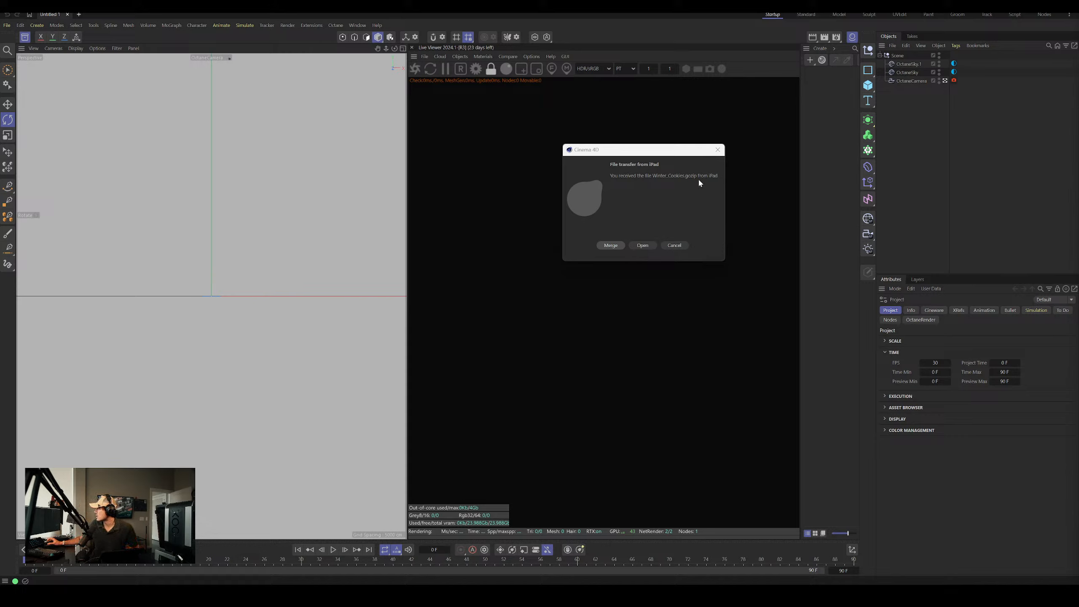
click(642, 246)
click(580, 327)
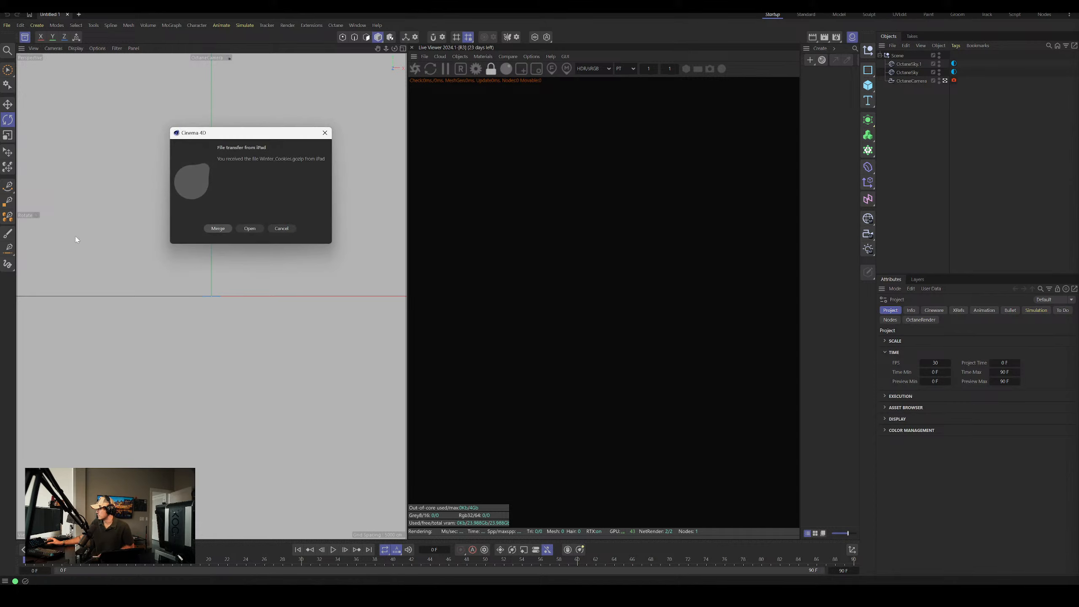
click(213, 230)
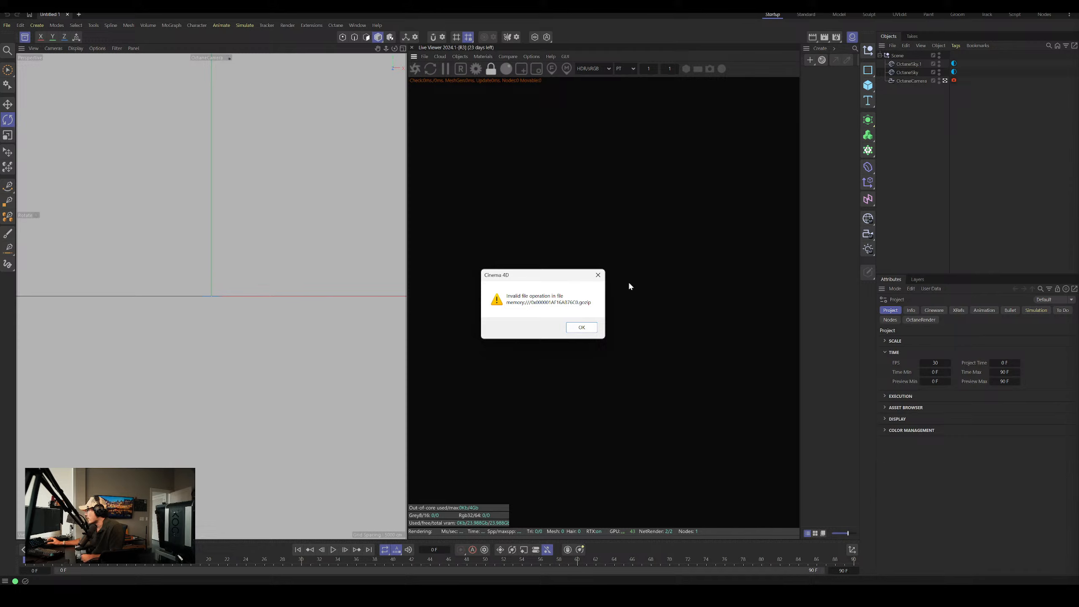
click(582, 327)
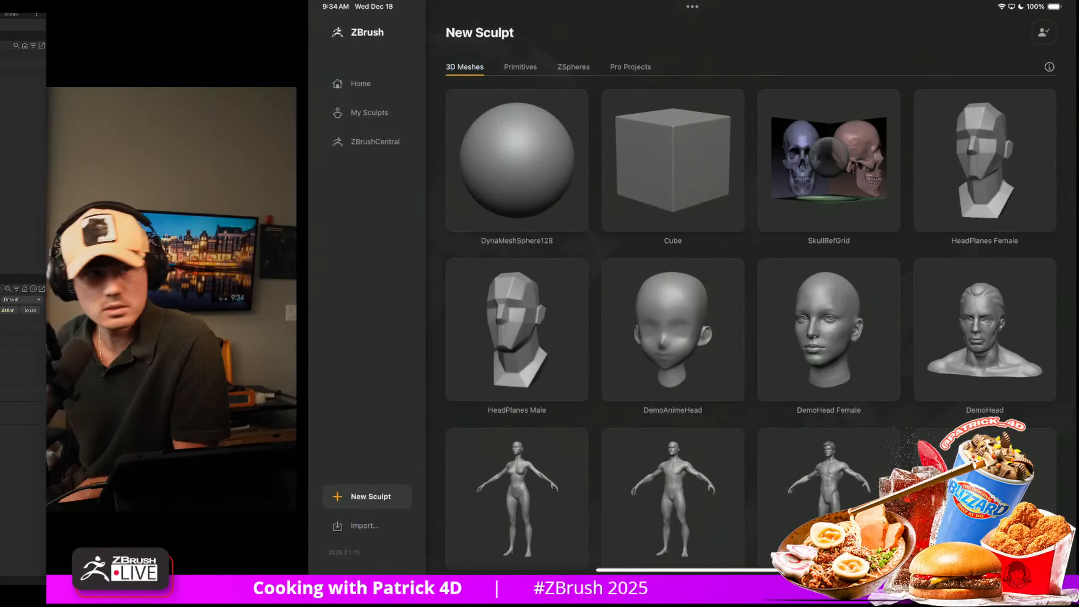
In ZBrush for iPad, start a new sculpt from HeadPlanes Male and build up the cheeks with the ClayBuildup brush.
click(523, 304)
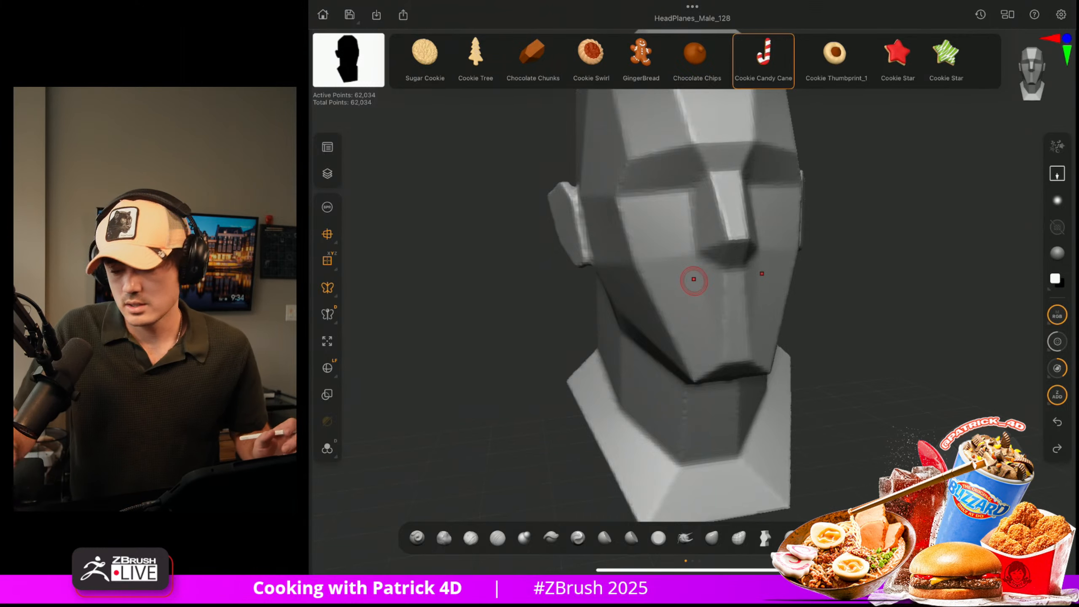
click(1057, 147)
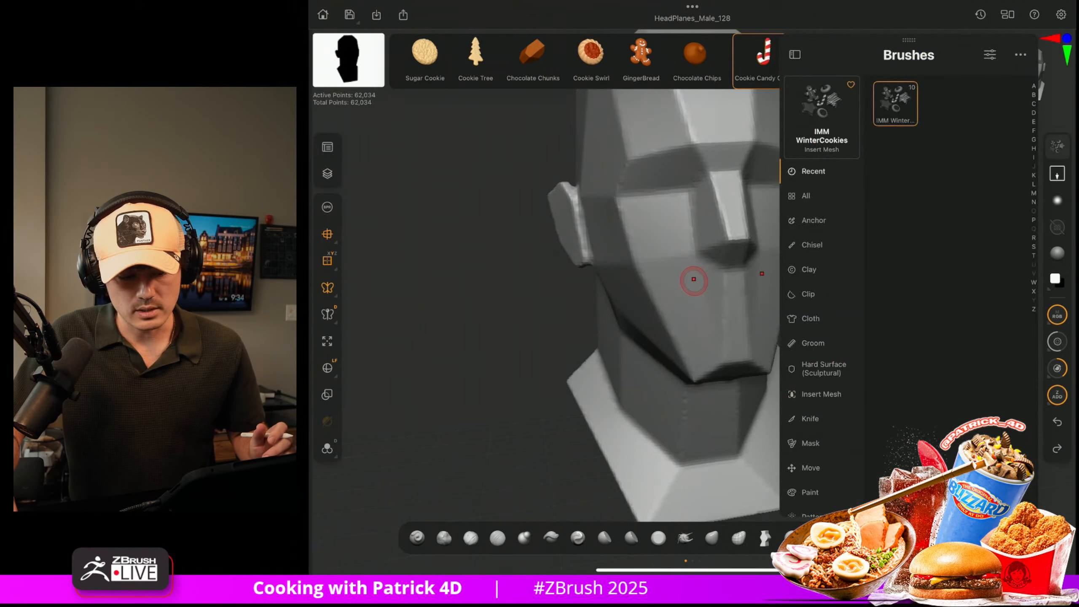
click(470, 538)
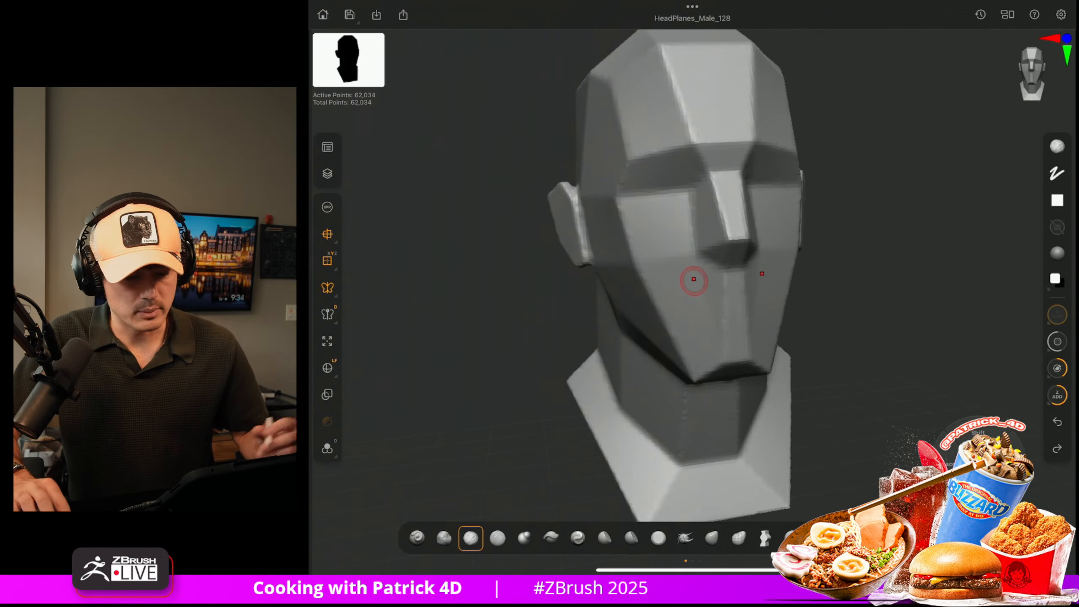
drag(663, 243, 648, 314)
drag(628, 225, 662, 327)
drag(616, 255, 658, 361)
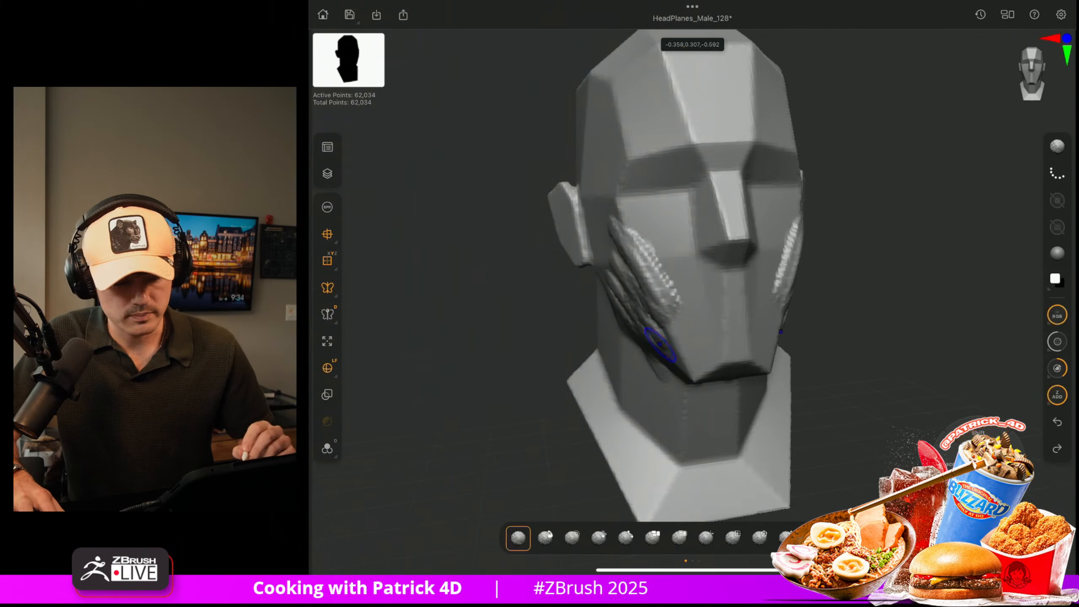
Turn off the floor grid and perspective, and build up the head's jaw and mouth area with more ClayBuildup strokes.
key(shift+f)
key(shift+f)
mouse_move(508, 299)
mouse_down()
mouse_move(499, 298)
mouse_move(508, 309)
mouse_move(535, 308)
mouse_move(532, 295)
mouse_move(539, 304)
mouse_move(497, 302)
mouse_move(539, 304)
mouse_up()
click(327, 260)
click(327, 234)
drag(643, 243, 669, 295)
mouse_move(632, 262)
mouse_down()
mouse_move(650, 324)
mouse_move(649, 307)
mouse_move(665, 293)
mouse_move(675, 299)
mouse_move(584, 234)
mouse_up()
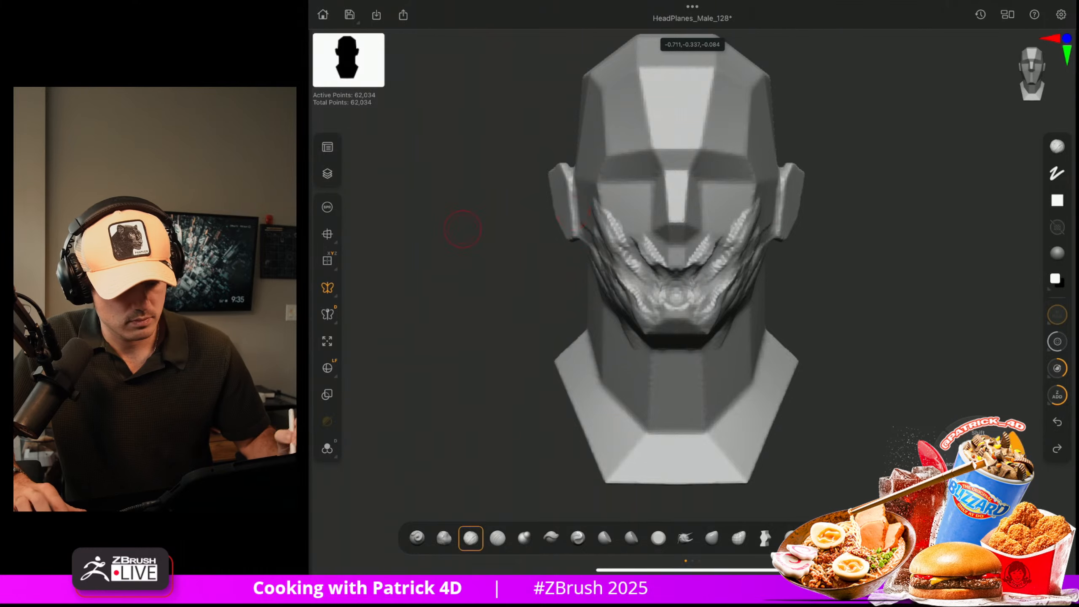
Remesh the sculpted head with DynaMesh.
ctrl+drag(463, 229, 476, 251)
drag(463, 238, 474, 277)
scroll(446, 251, down, 3)
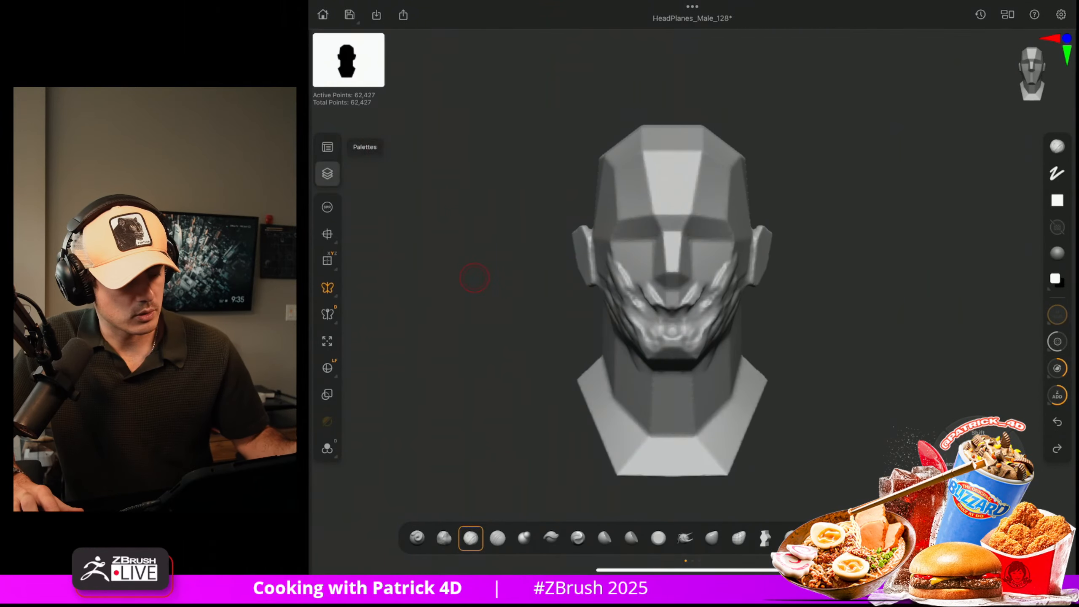
With the IMM WinterCookies brush, insert four mirrored pairs of Cookie Candy Cane meshes on the forehead, brows, jaw and neck base.
click(1056, 147)
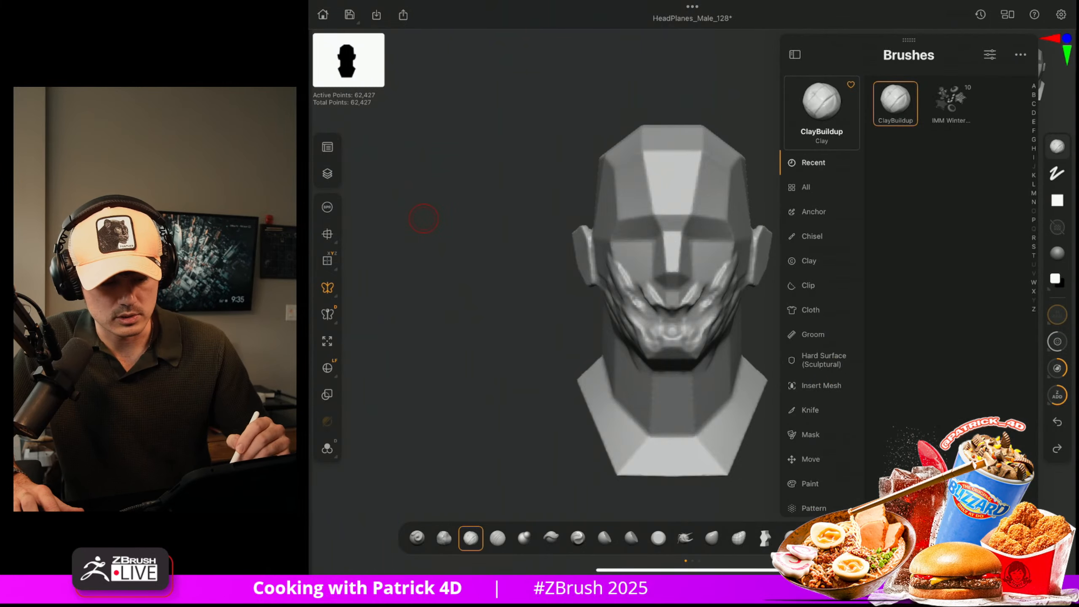
click(950, 102)
drag(618, 225, 632, 248)
drag(638, 159, 650, 184)
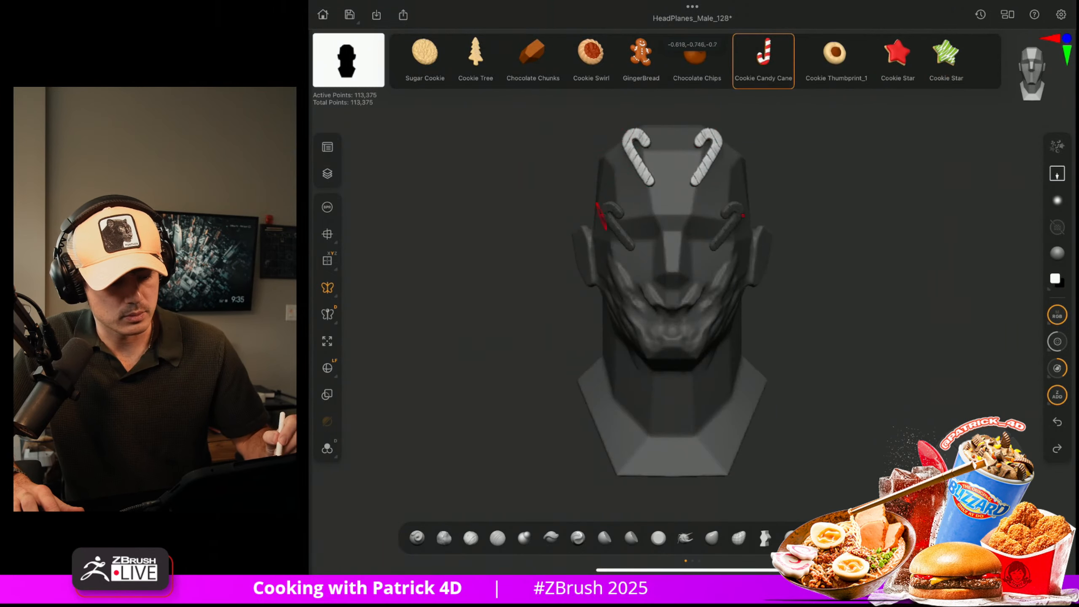
drag(628, 343, 632, 368)
drag(611, 416, 602, 441)
Insert four mirrored pairs of Cookie Swirl meshes on the temples, eyes, mouth corners and jaw sides.
click(590, 59)
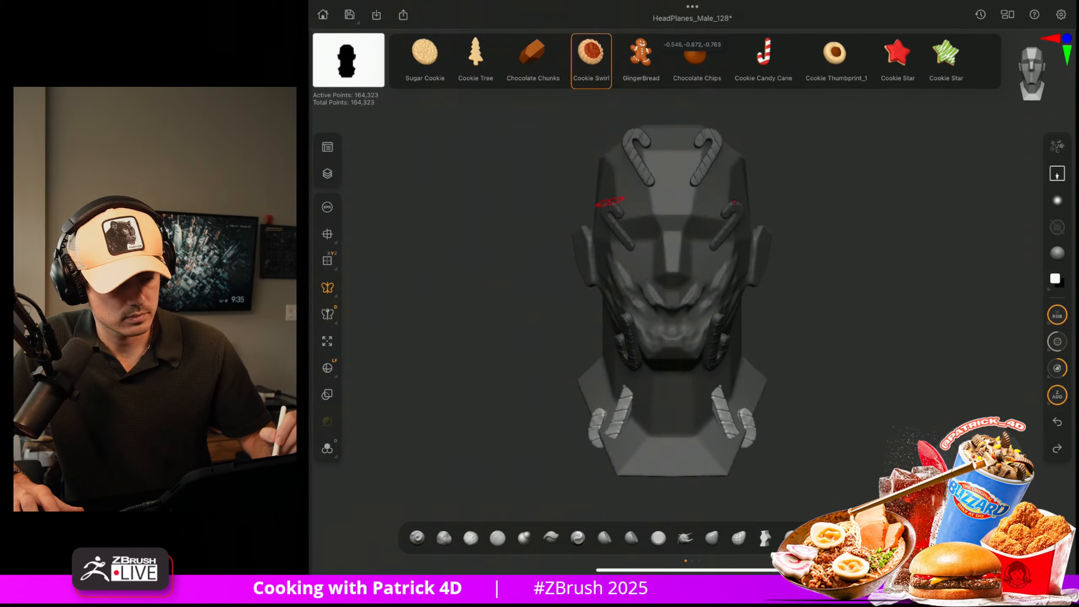
click(609, 207)
click(623, 260)
click(628, 331)
click(600, 352)
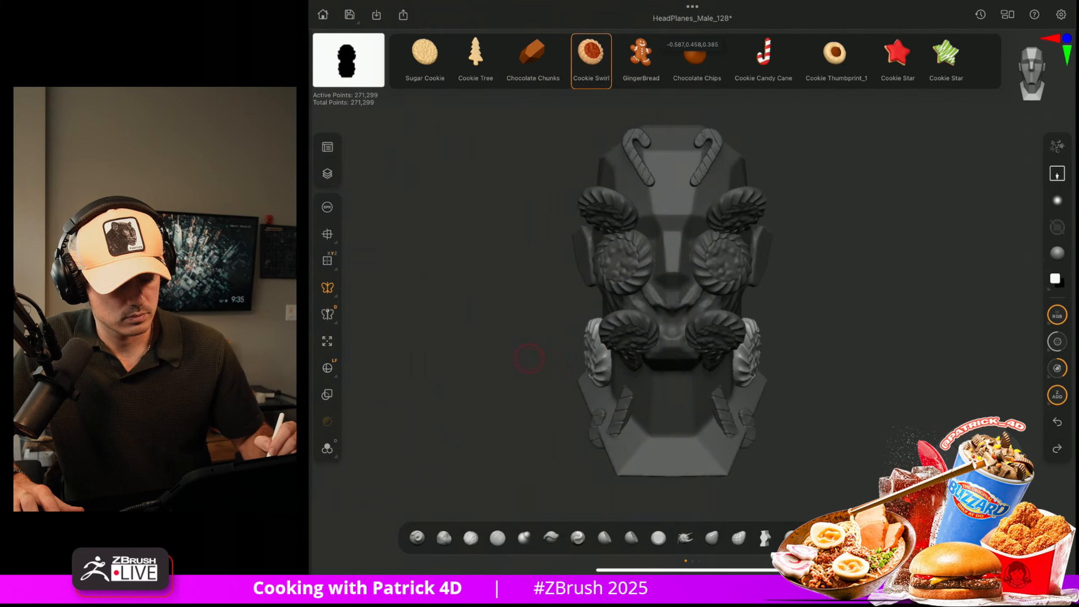
Send the HeadPlanes_Male_128 sculpt to the Cinema 4D desktop through GoZ, repeating the transfer once.
drag(421, 237, 436, 133)
click(403, 15)
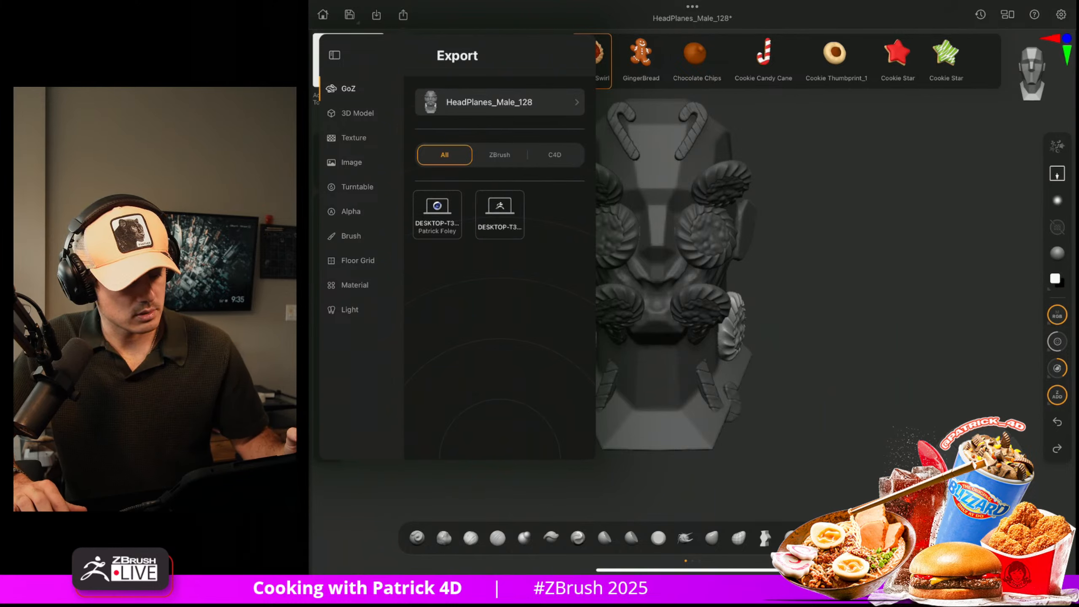
click(437, 214)
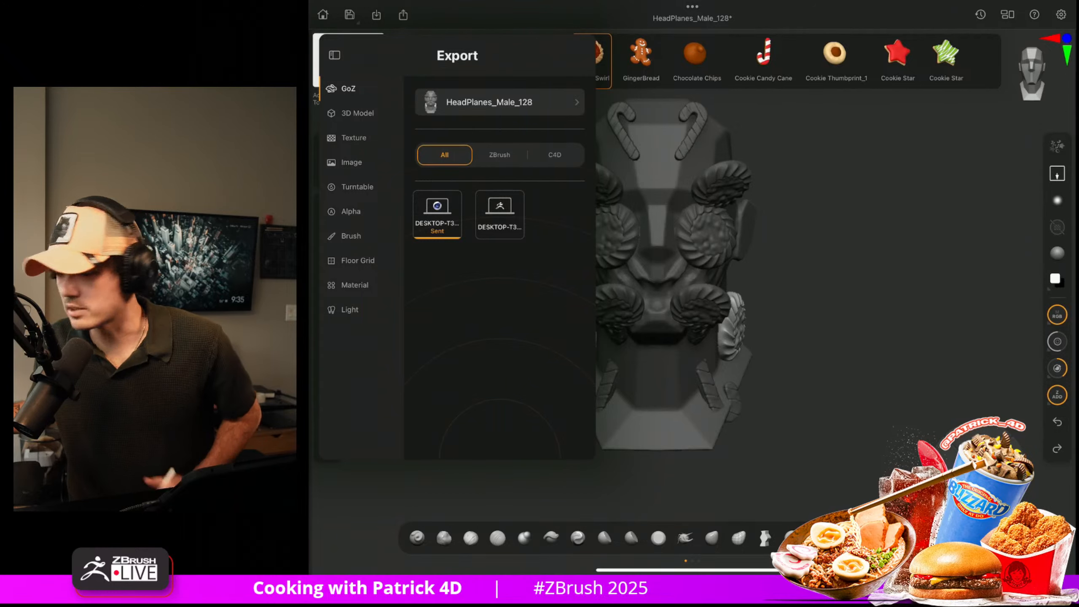
click(437, 214)
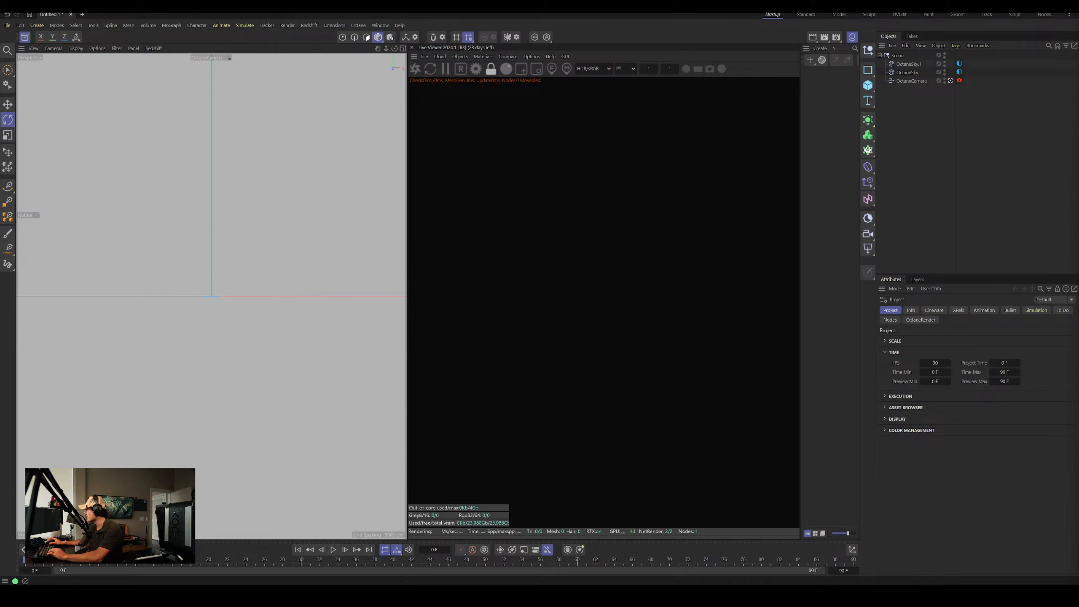
In Cinema 4D, open the Holiday Cookies scene from the Asset Browser's Example Scenes, under Disciplines, Product Visualization, 01 Scenes.
key(shift+F8)
drag(569, 41, 391, 79)
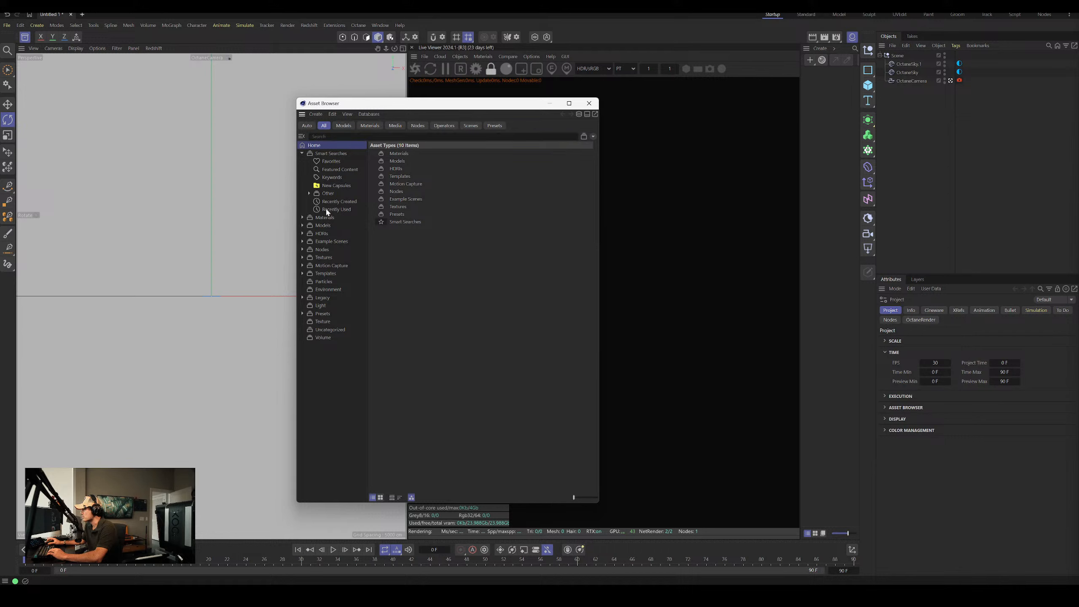
click(325, 242)
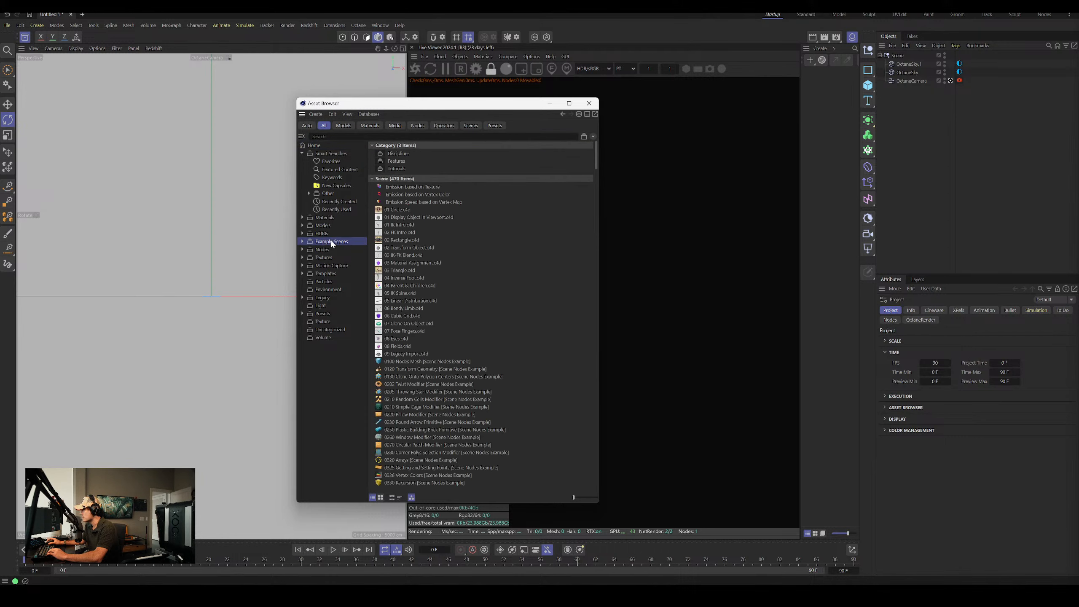
double_click(403, 155)
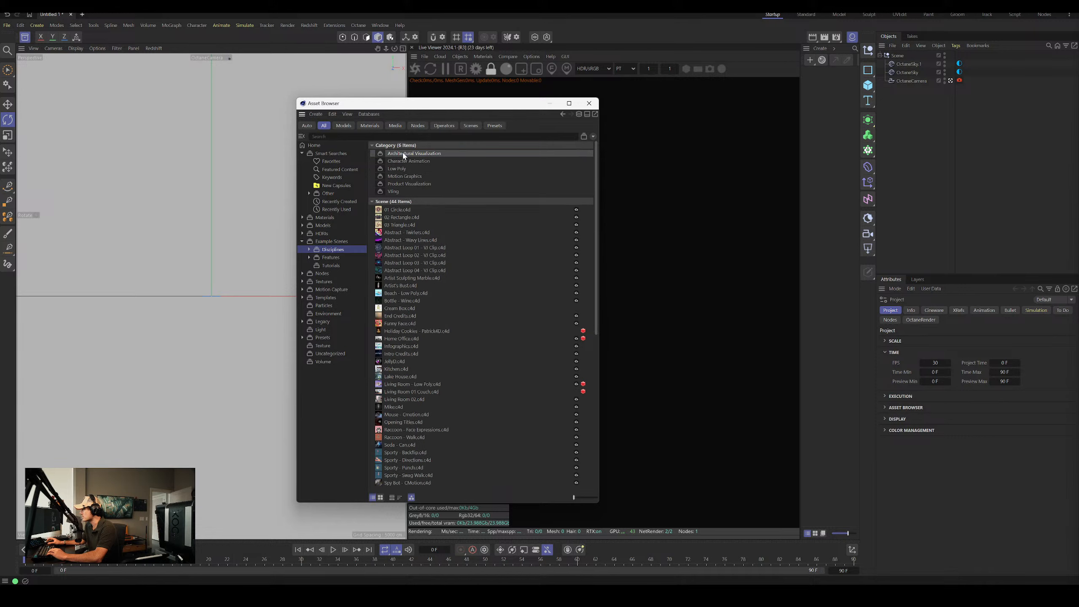
double_click(403, 184)
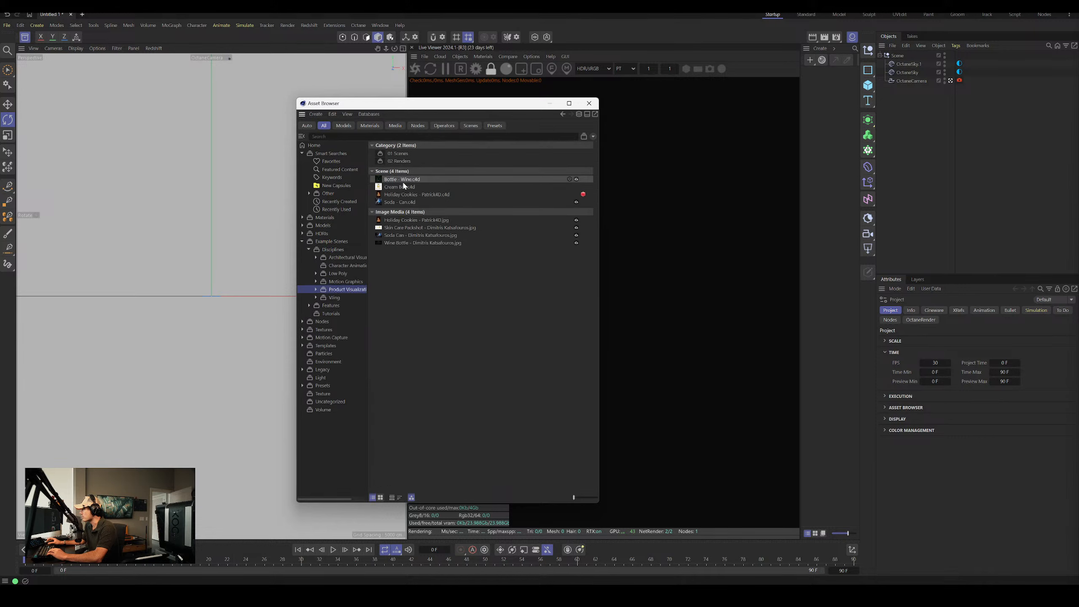
double_click(416, 154)
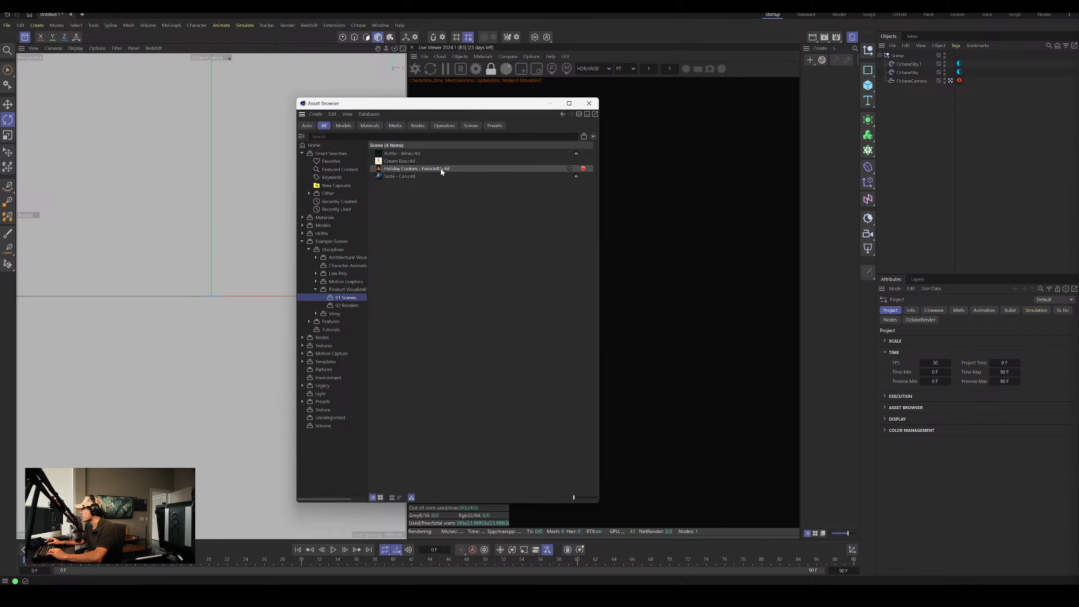
double_click(523, 169)
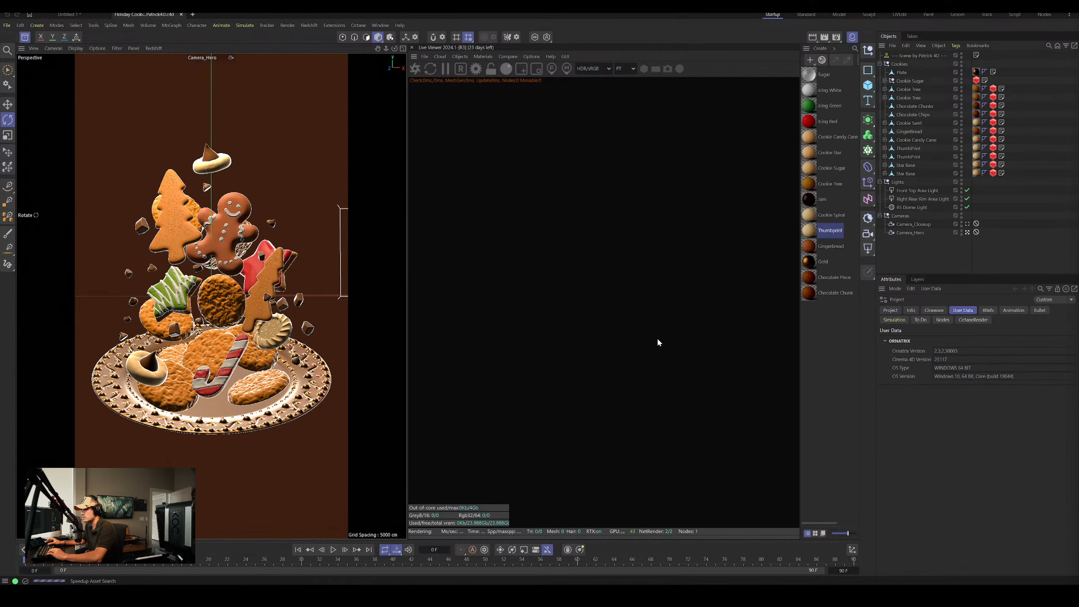
Close the Octane Live Viewer and render the Holiday Cookies scene in the Redshift RenderView.
click(411, 48)
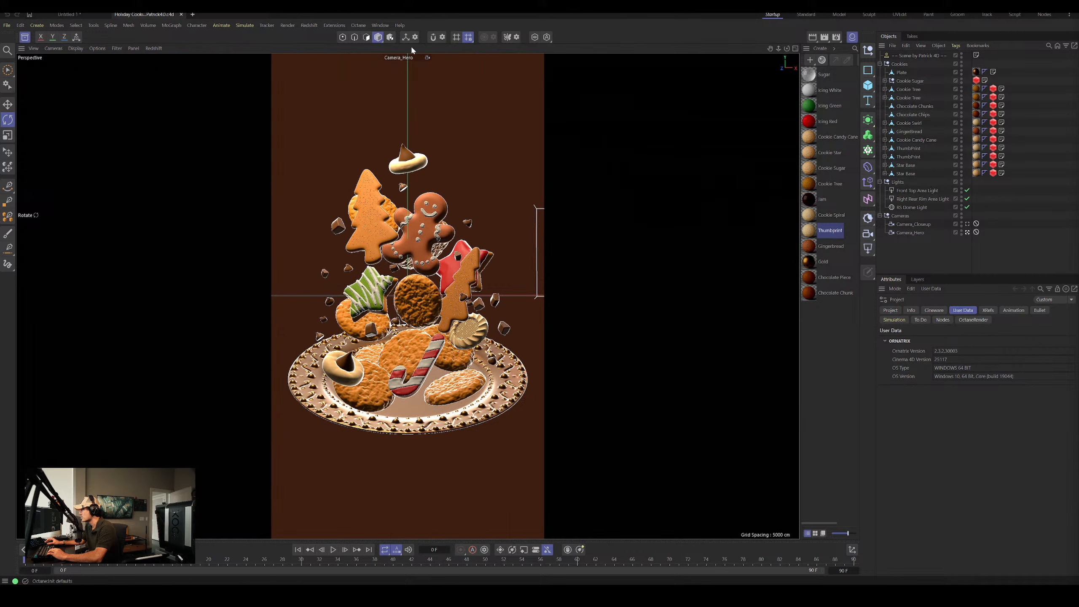
click(842, 38)
click(1074, 34)
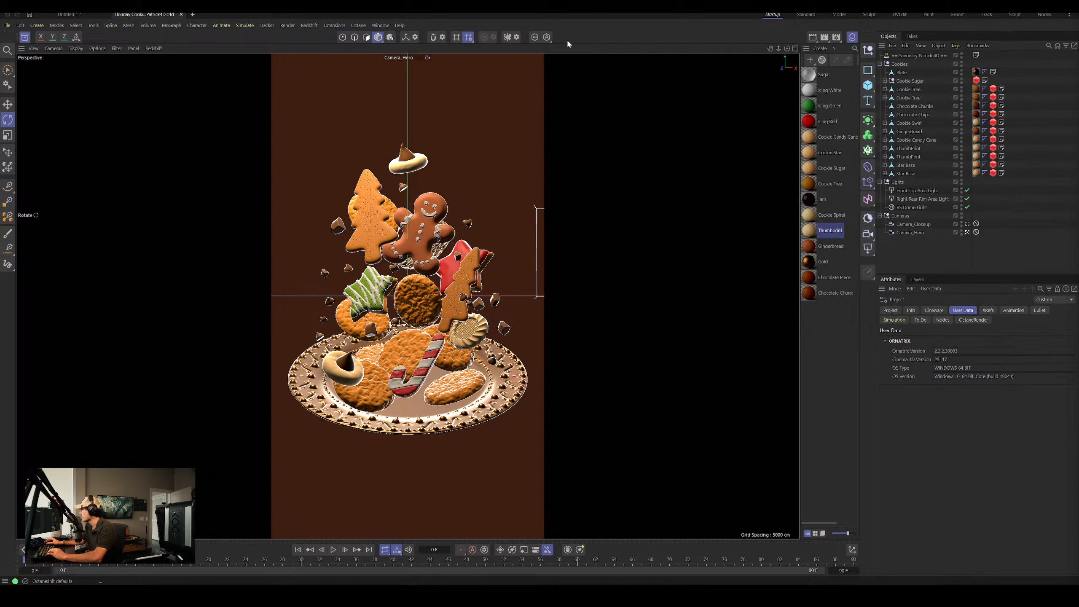
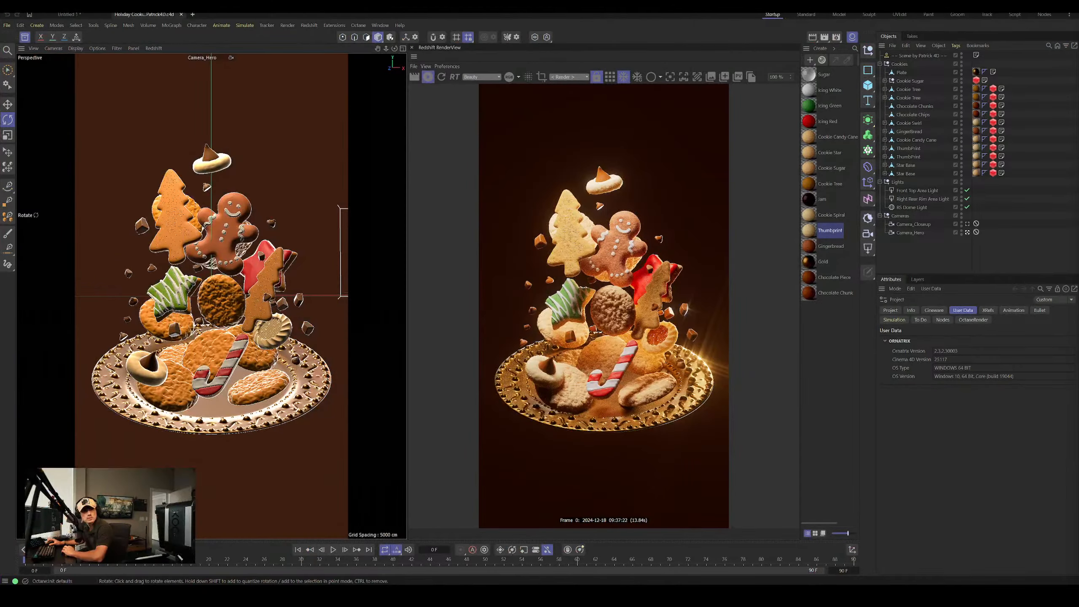
Examine the rendered cookie plate up close and check the Plate and Chocolate Chunks objects in the scene.
scroll(584, 311, up, 2)
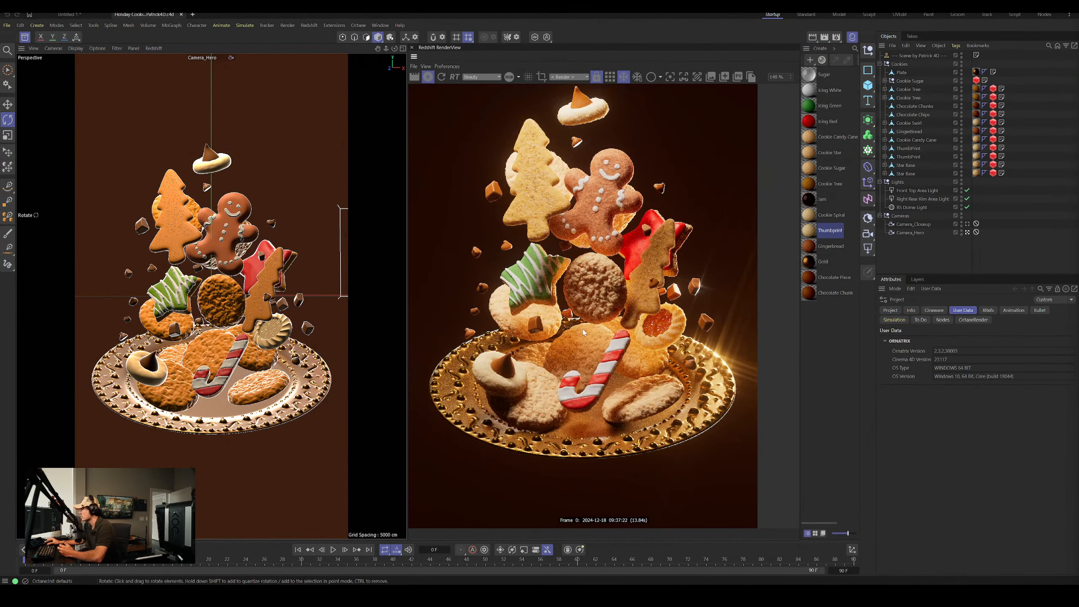
scroll(556, 275, down, 2)
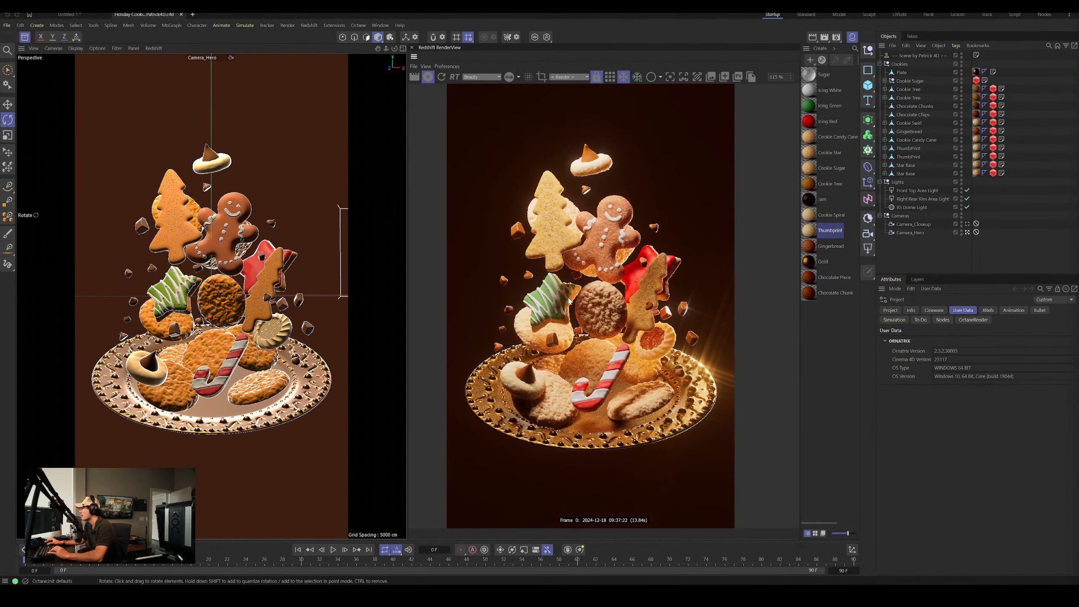
scroll(569, 300, up, 1)
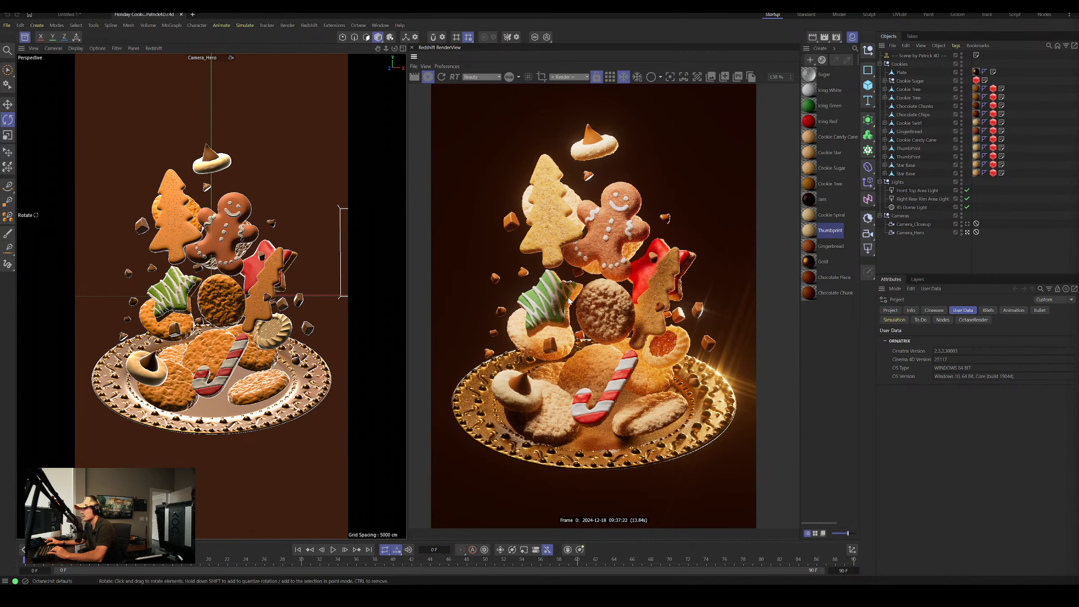
click(901, 72)
click(909, 105)
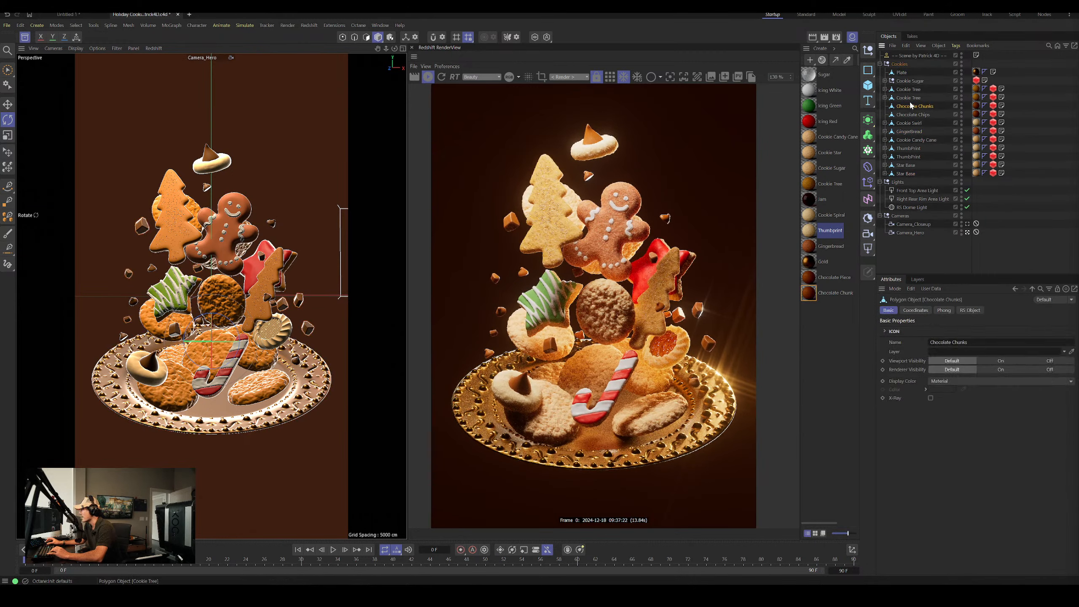
In the Untitled 1 scene, open the Asset Browser's Models, Food category and enlarge the thumbnails to the maximum size.
click(77, 15)
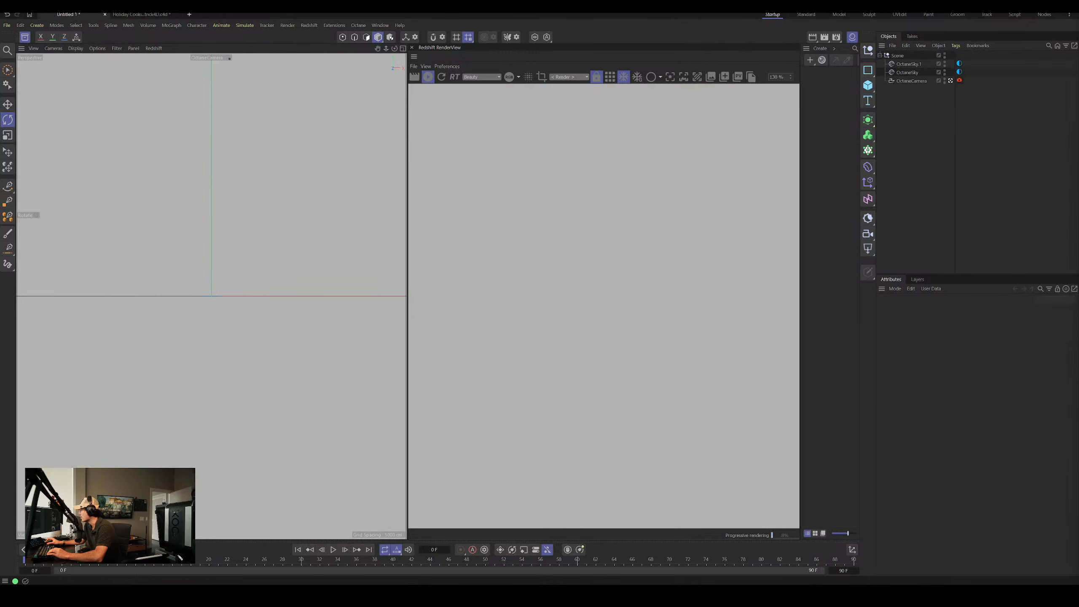
key(shift+F8)
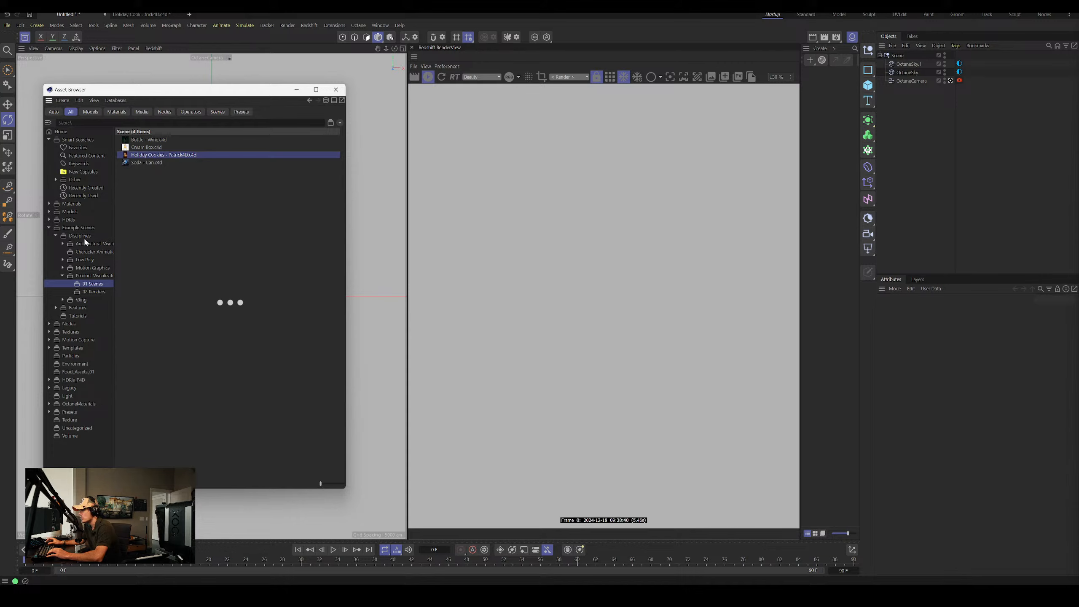
click(70, 211)
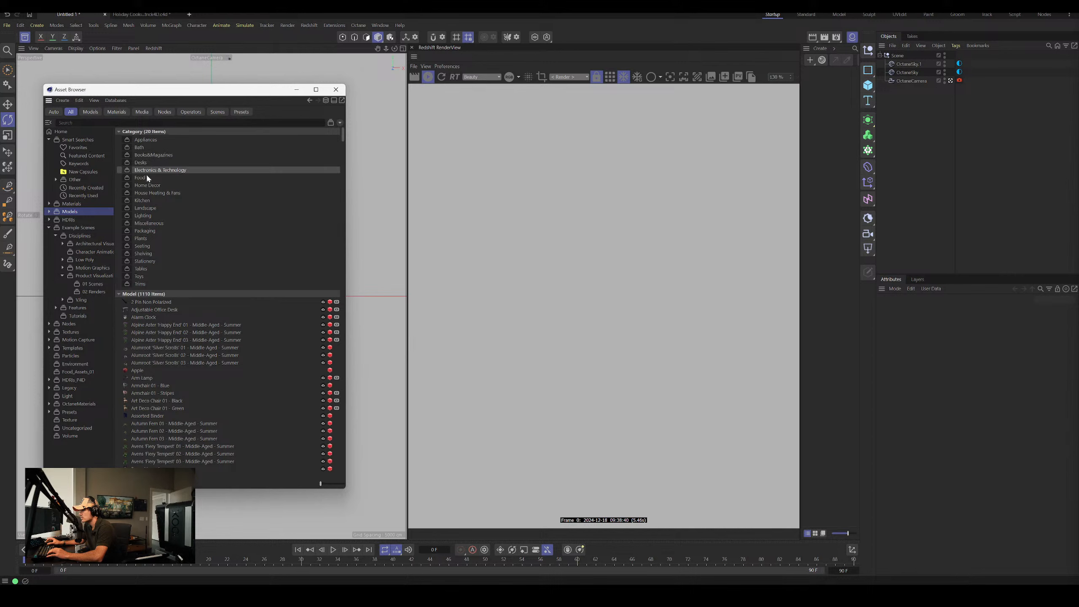
double_click(143, 178)
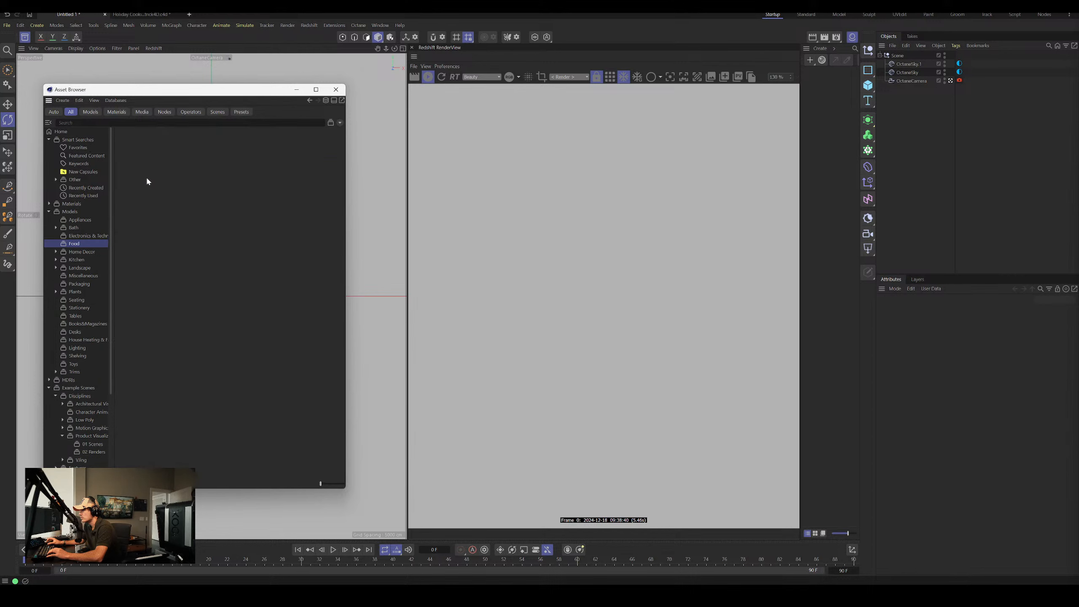
drag(320, 484, 344, 483)
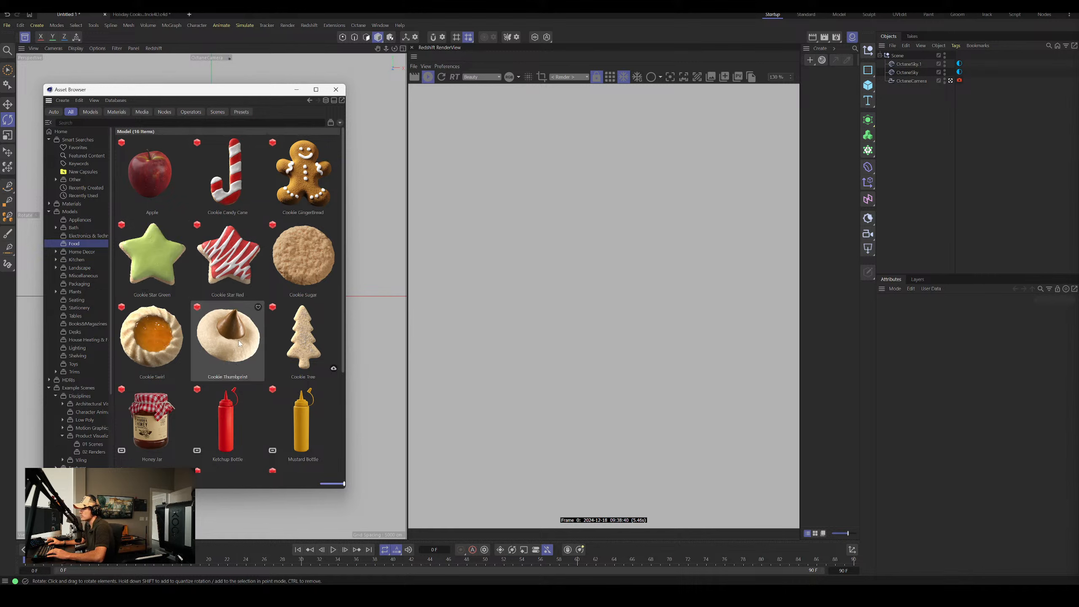
Add the Cookie Thumbprint model to the object list, read its annotation tag, and minimize the Asset Browser.
drag(237, 89, 496, 110)
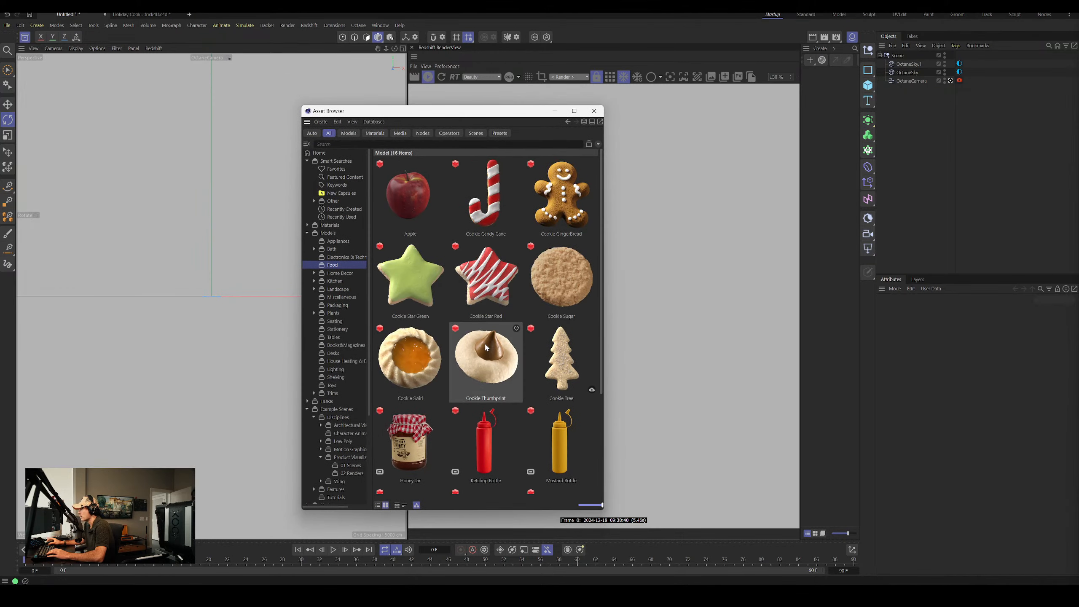
drag(487, 348, 503, 199)
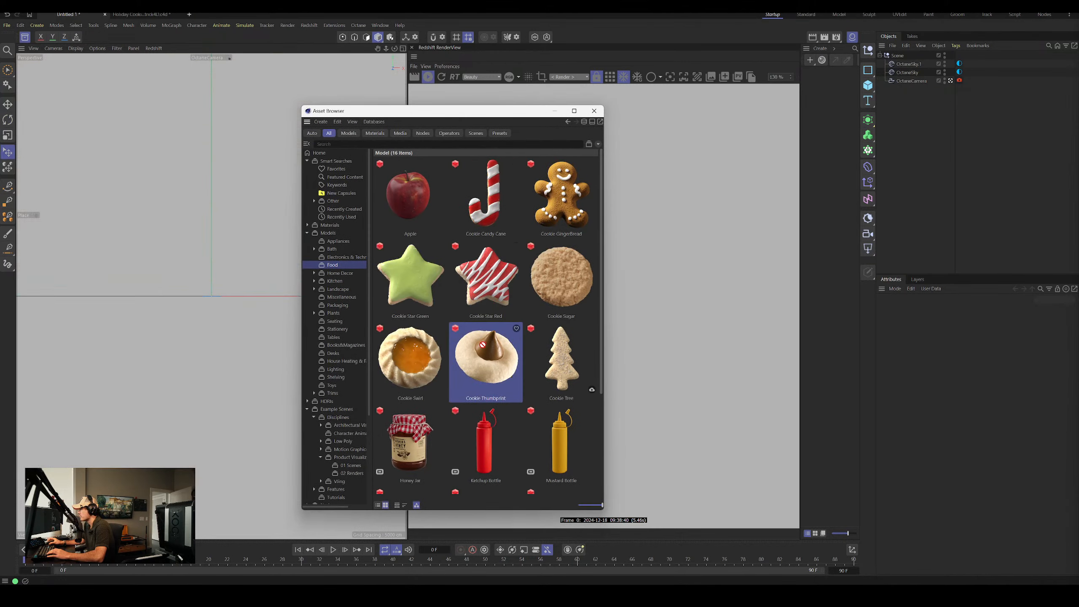
drag(482, 344, 892, 76)
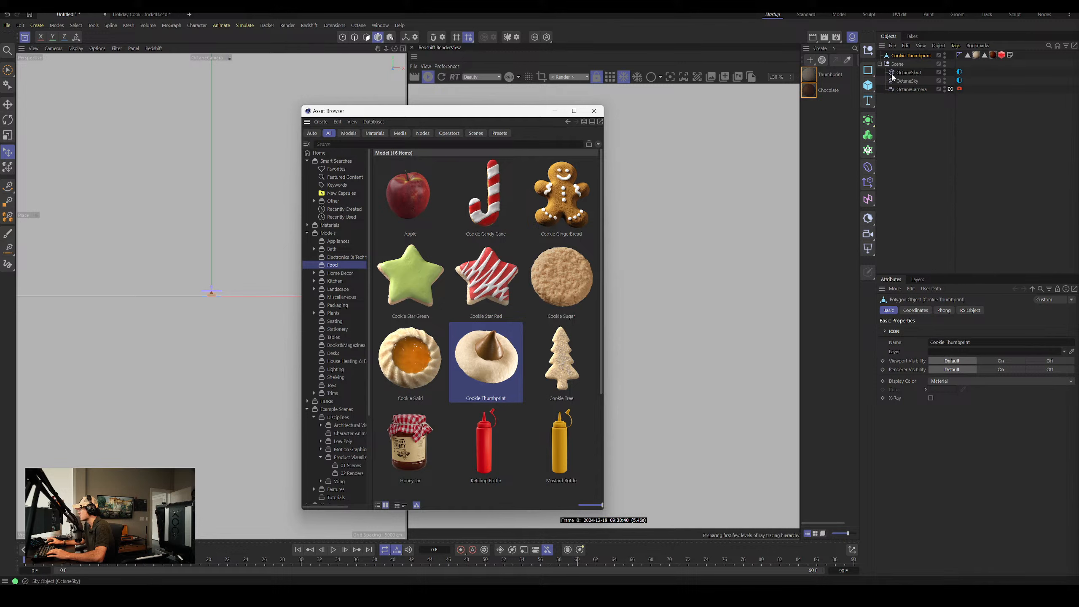
click(1011, 55)
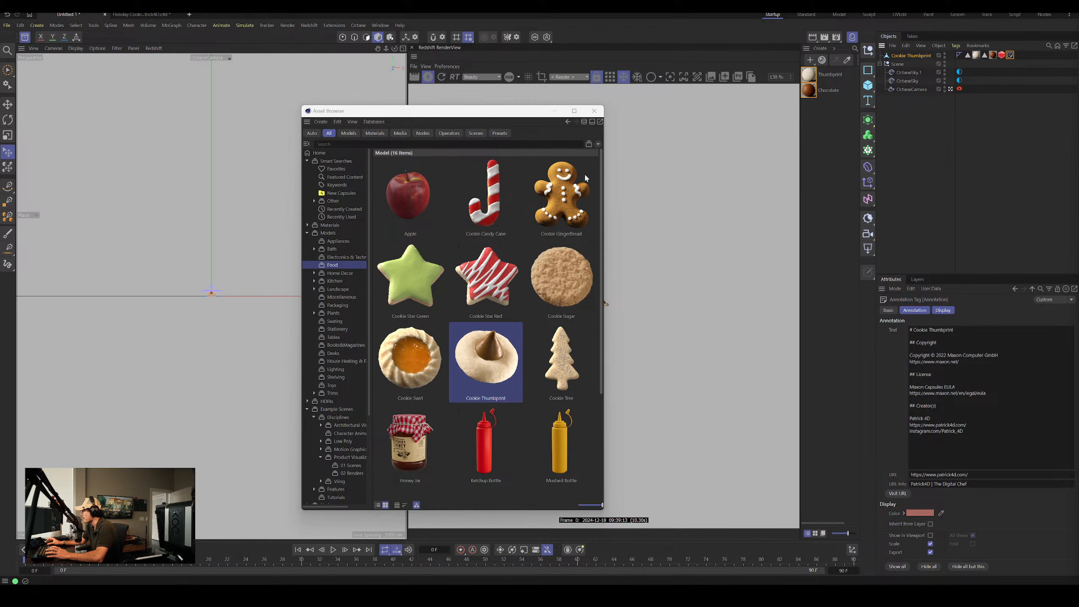
click(554, 110)
Frame the thumbprint cookie in the viewport so that the whole cookie shows in the Redshift render from slightly above.
scroll(256, 318, up, 1)
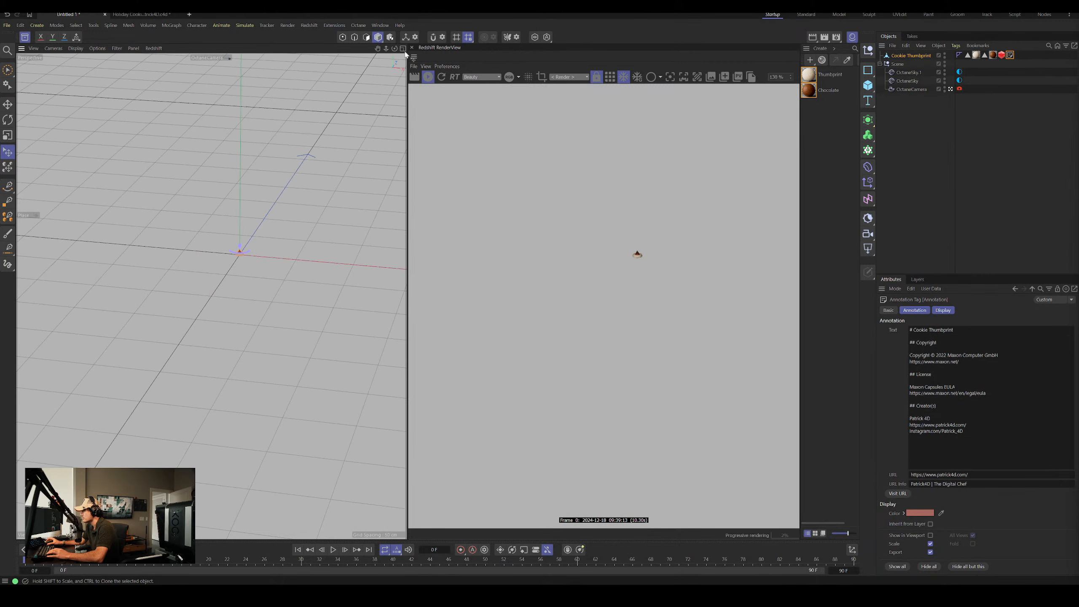
alt+right_drag(257, 318, 274, 279)
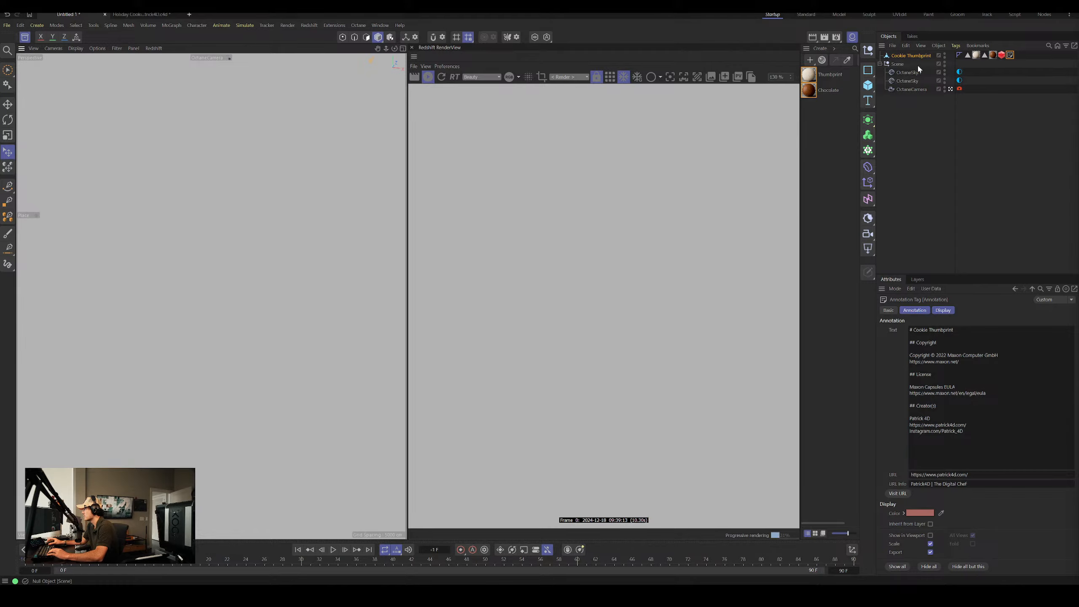
key(f)
key(o)
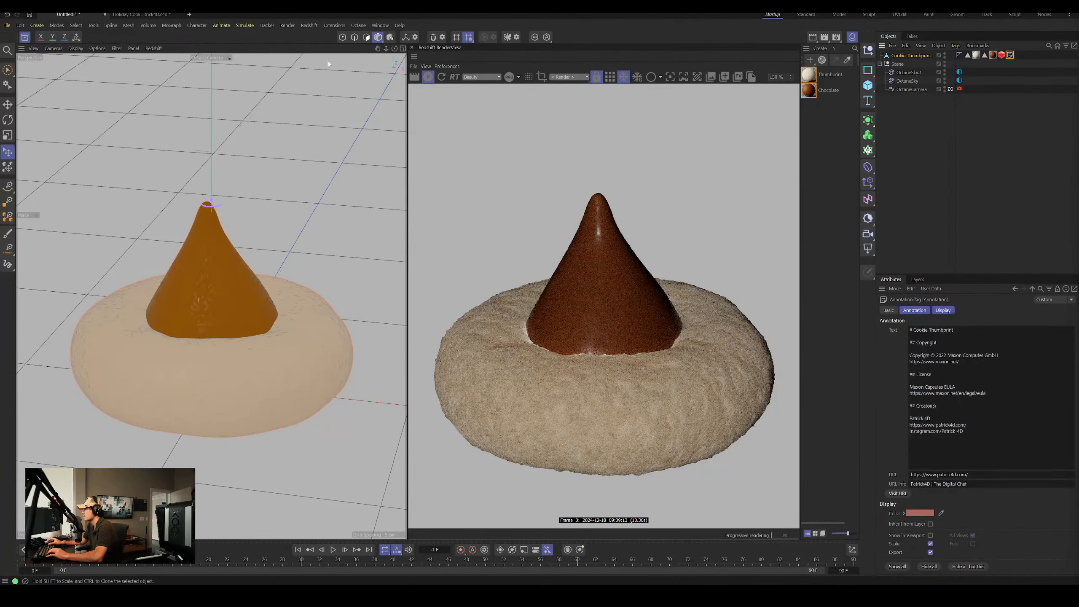
alt+right_drag(229, 305, 199, 298)
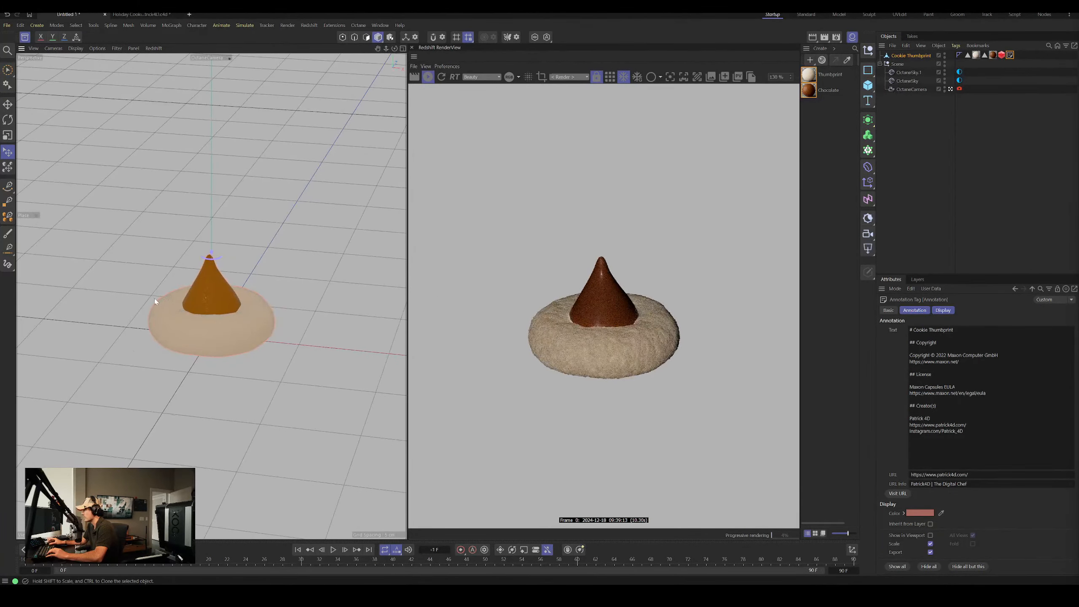
alt+drag(155, 299, 176, 316)
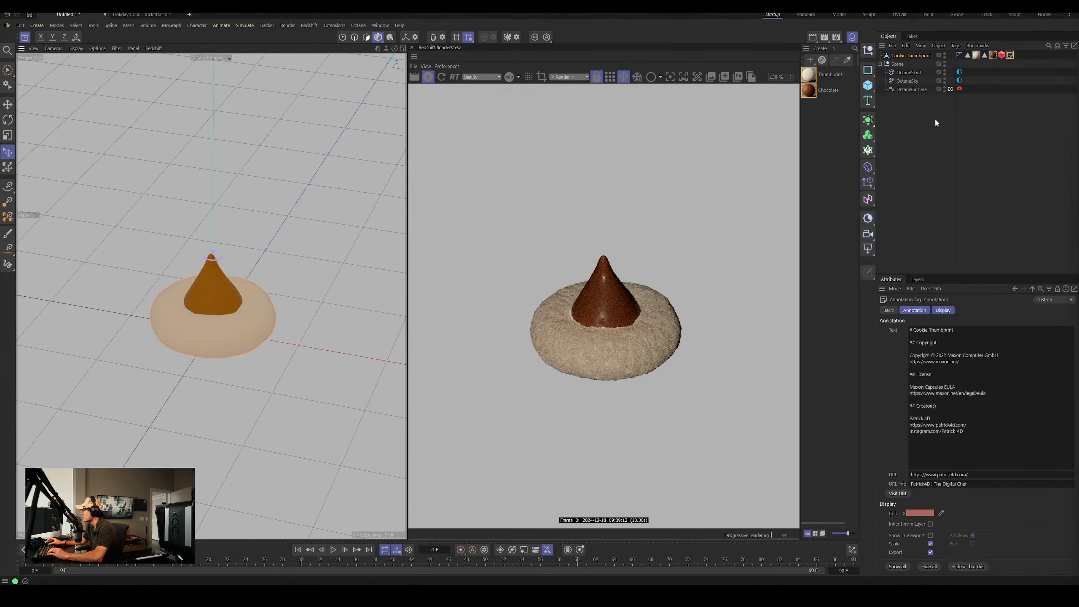
Examine the Thumbprint material's noise, bump and displacement nodes, close the Node Editor, and briefly revisit the Holiday Cookies scene.
click(828, 92)
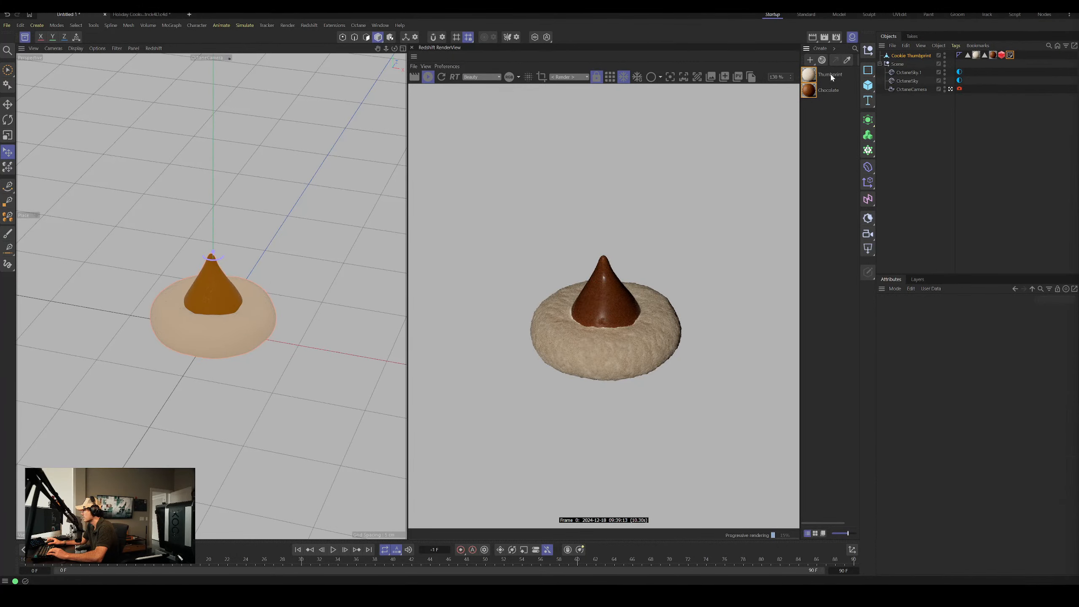
double_click(830, 74)
double_click(808, 74)
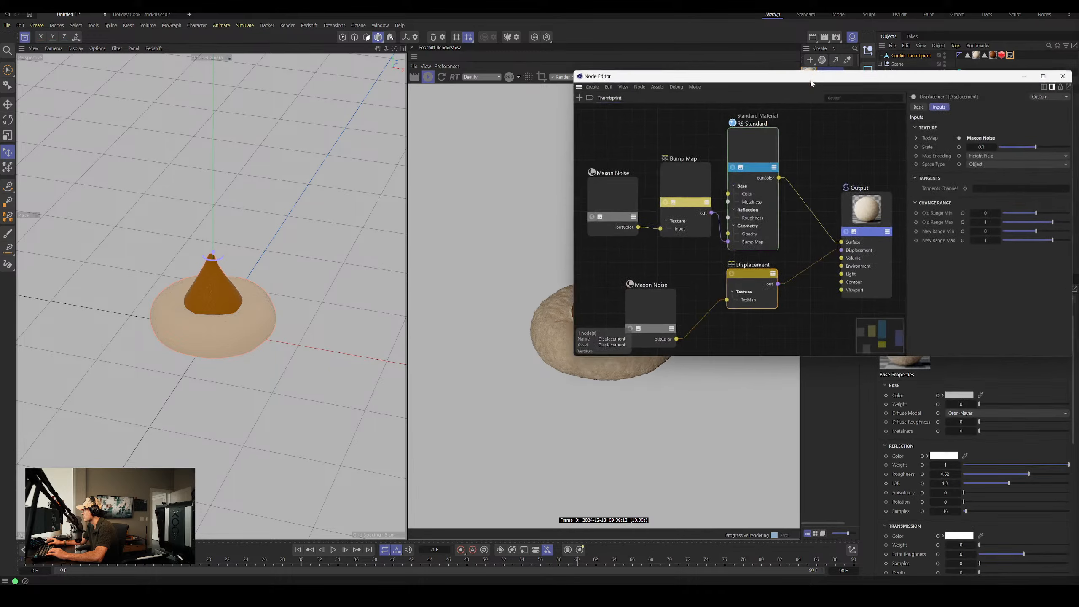
drag(788, 82, 515, 101)
scroll(468, 246, down, 4)
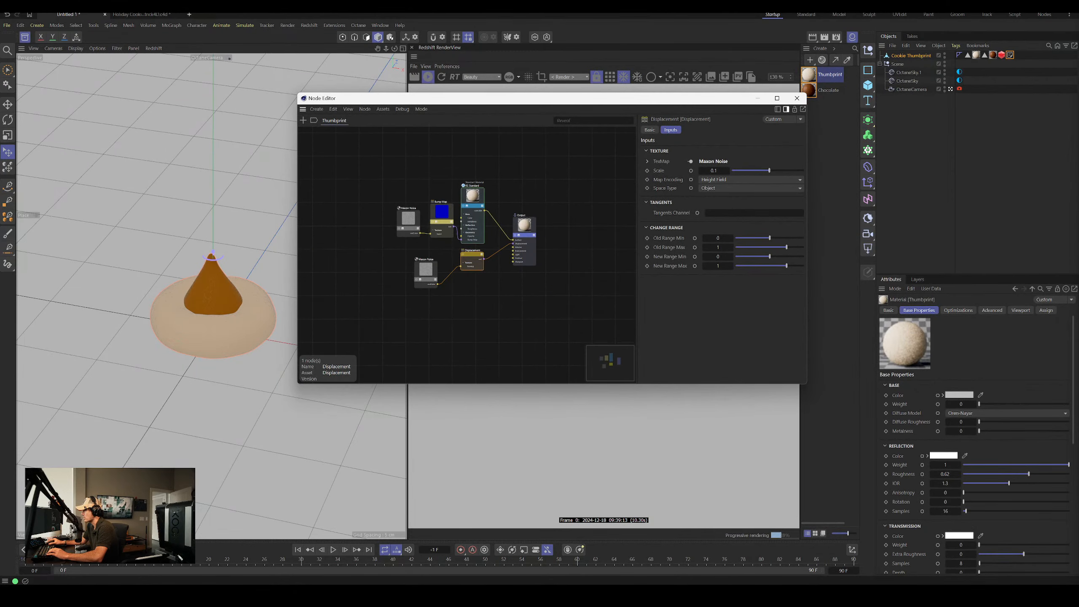
scroll(466, 245, up, 2)
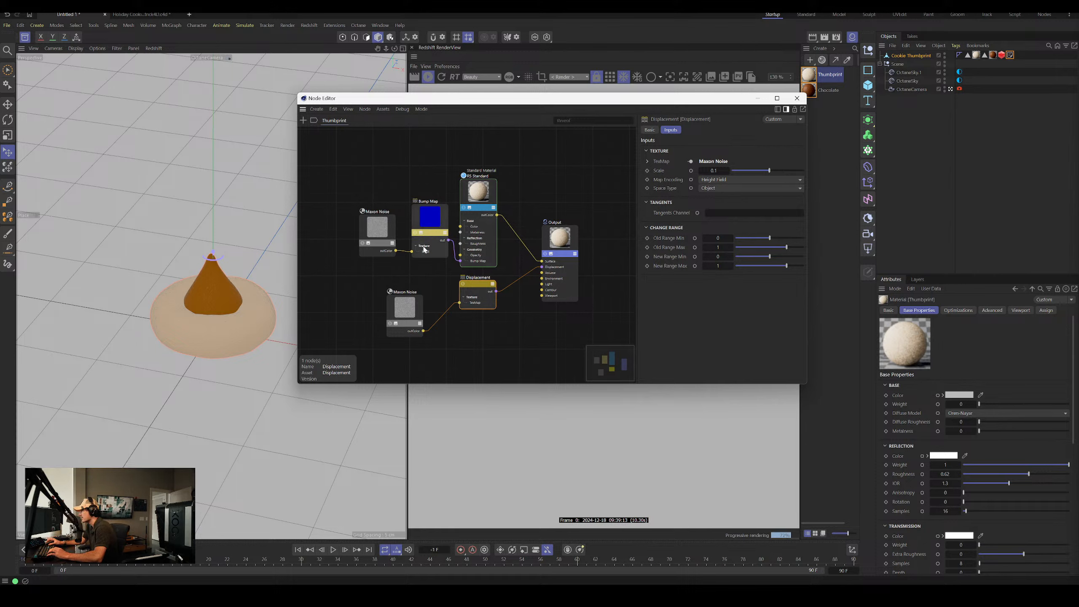
mouse_move(772, 101)
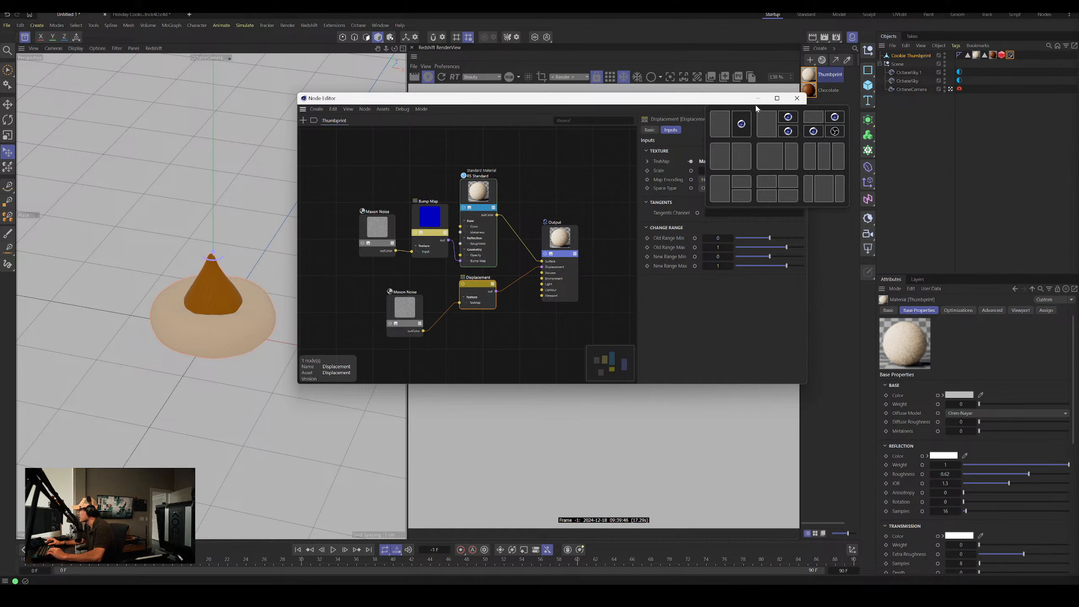
click(796, 98)
click(142, 14)
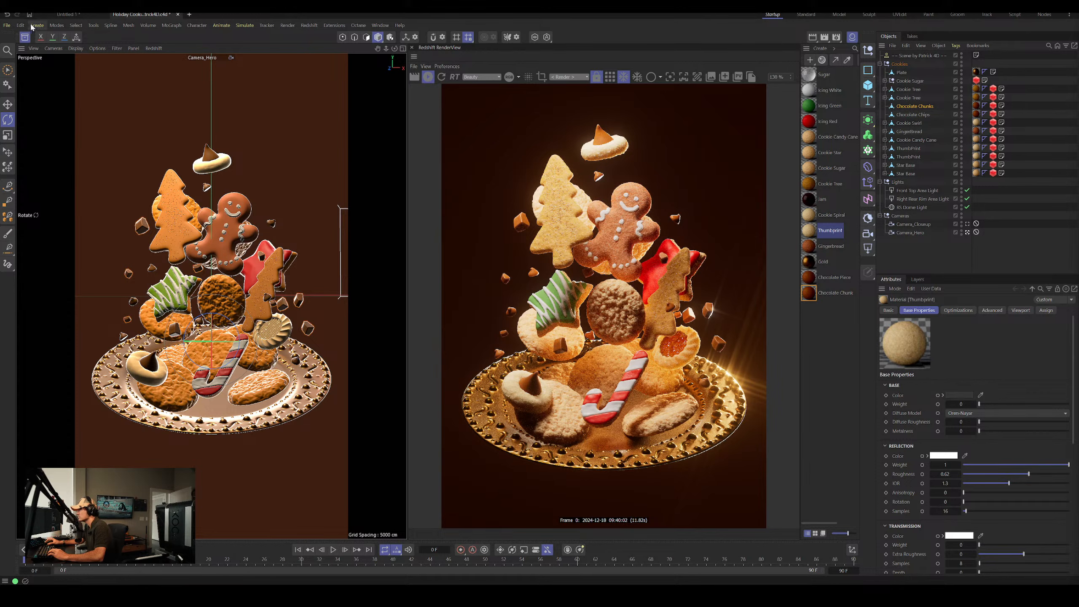
click(67, 15)
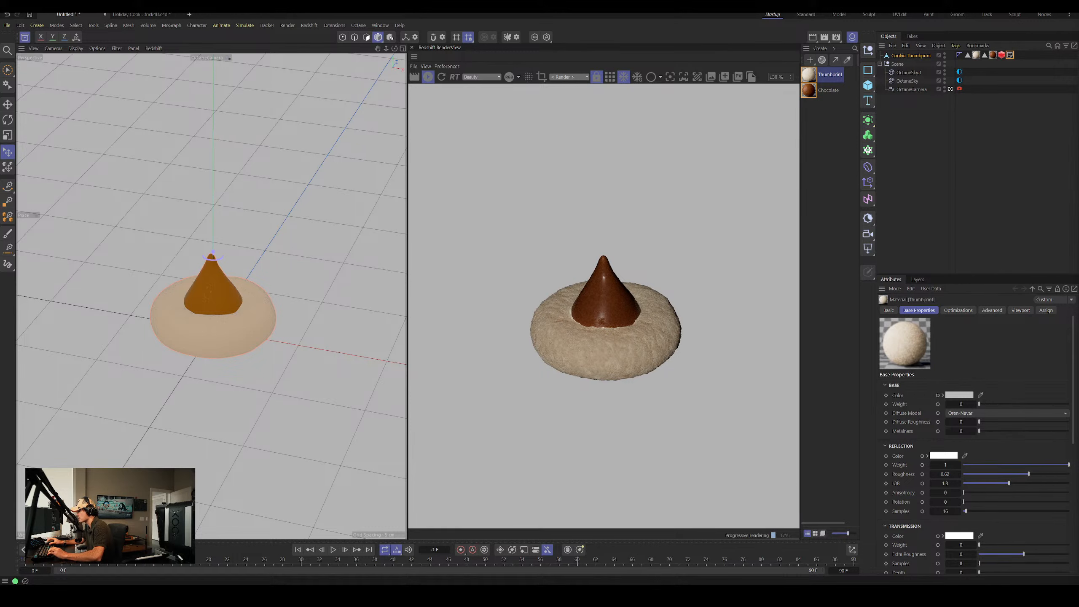
Place the Cookie Star Red, Cookie Swirl and Cookie Sugar models from the Asset Browser around the thumbprint cookie.
mouse_move(428, 599)
click(463, 554)
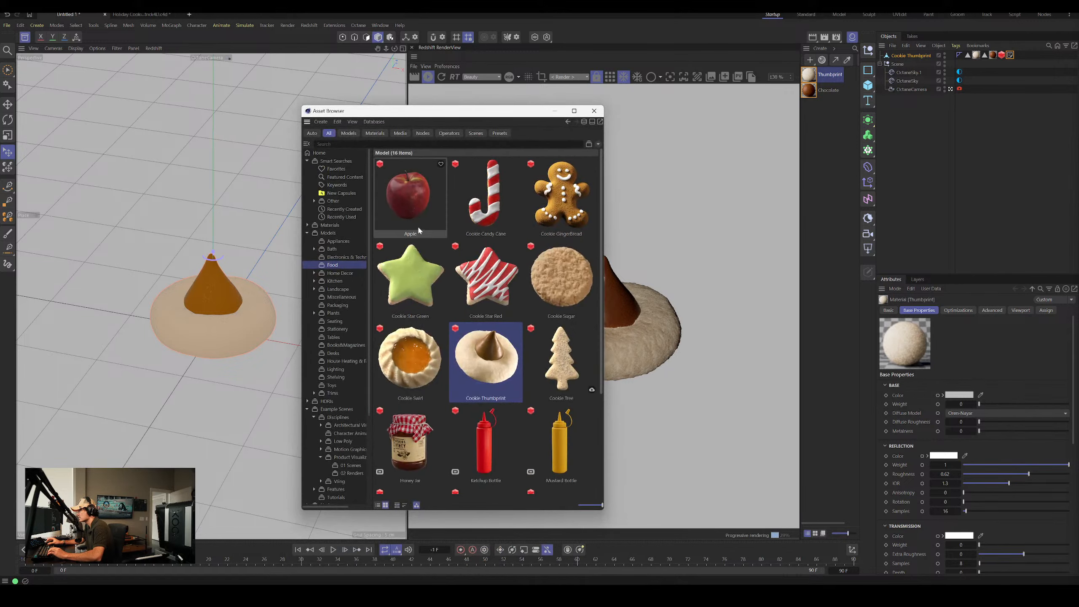
drag(334, 244, 178, 218)
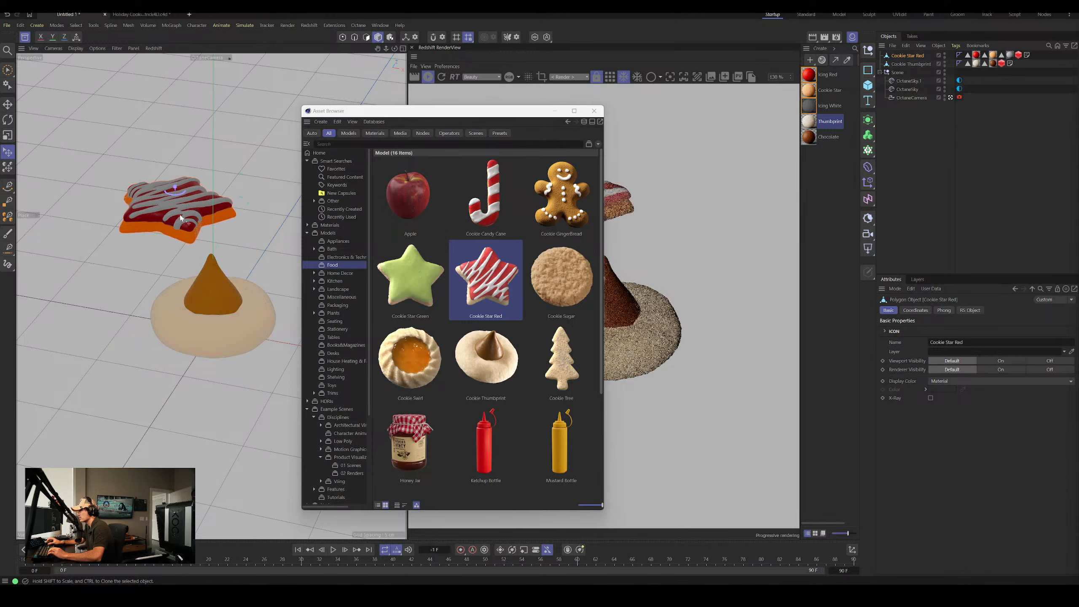
drag(410, 361, 134, 422)
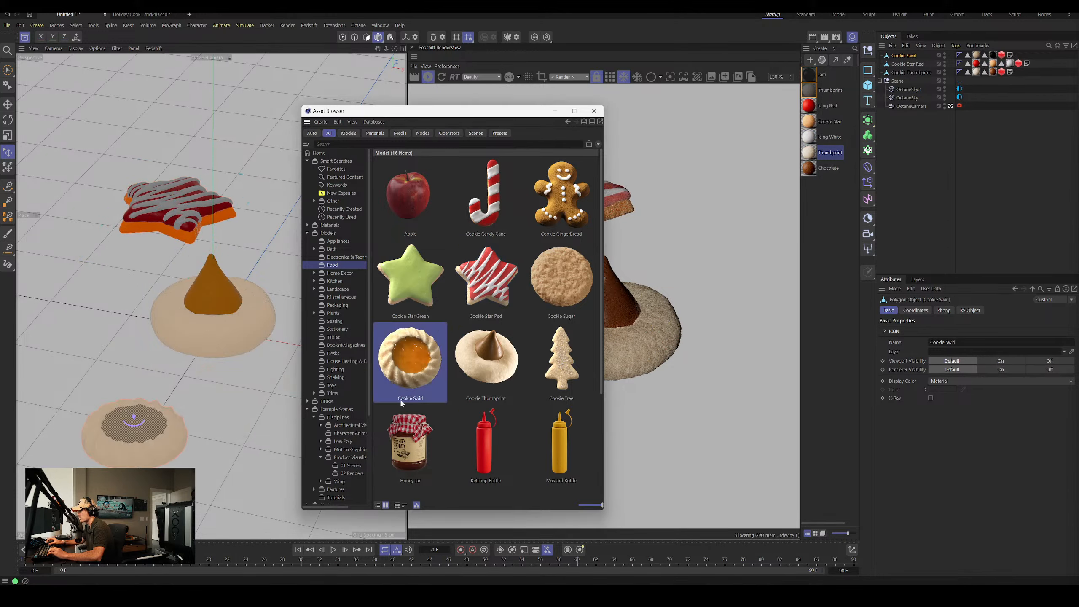
drag(563, 315, 290, 244)
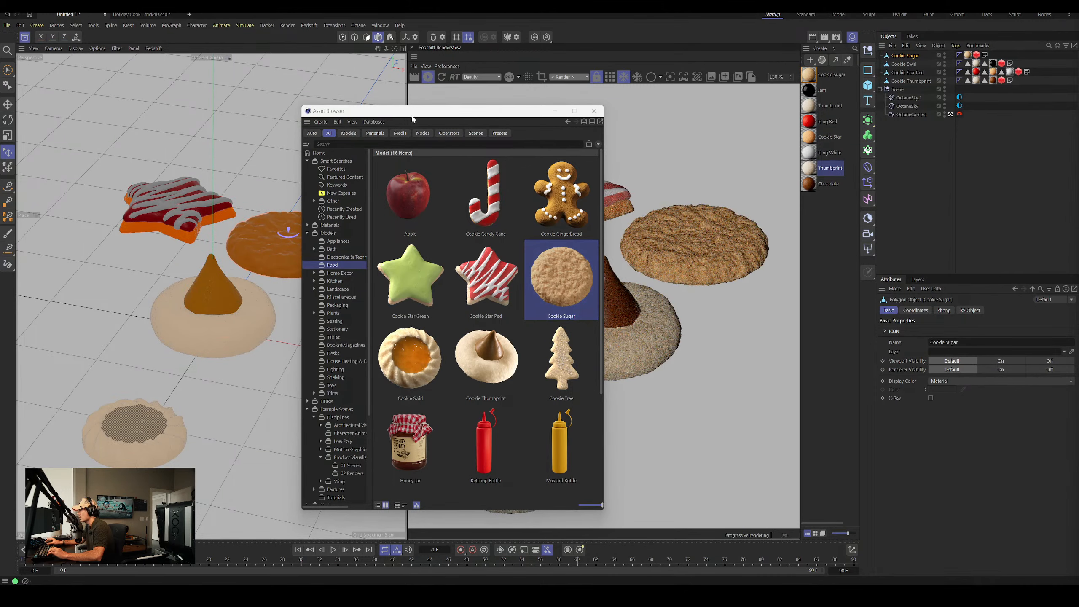
drag(412, 118, 1078, 107)
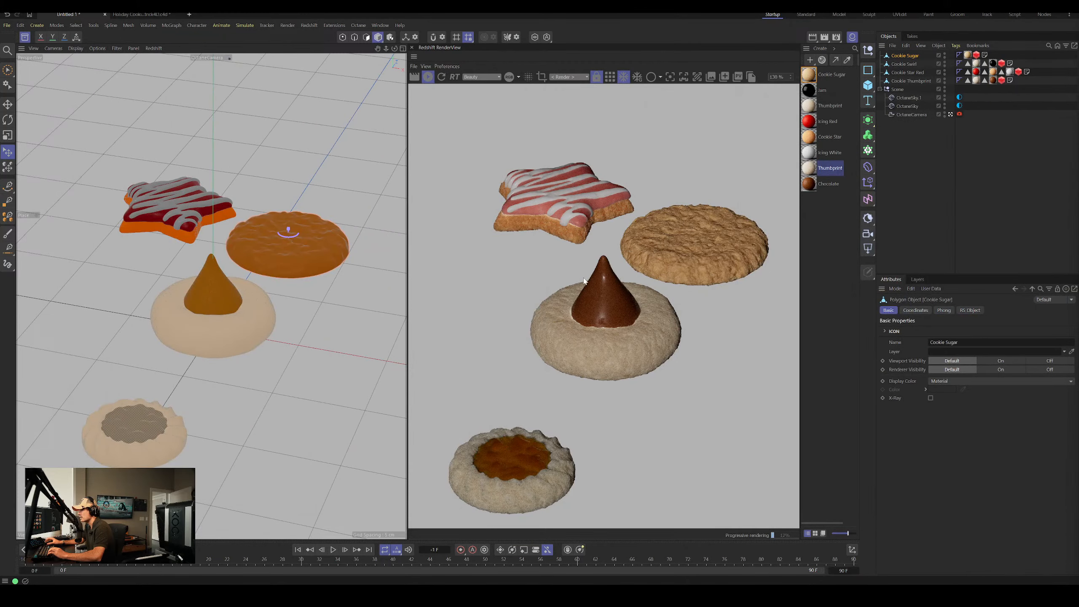
scroll(170, 340, down, 5)
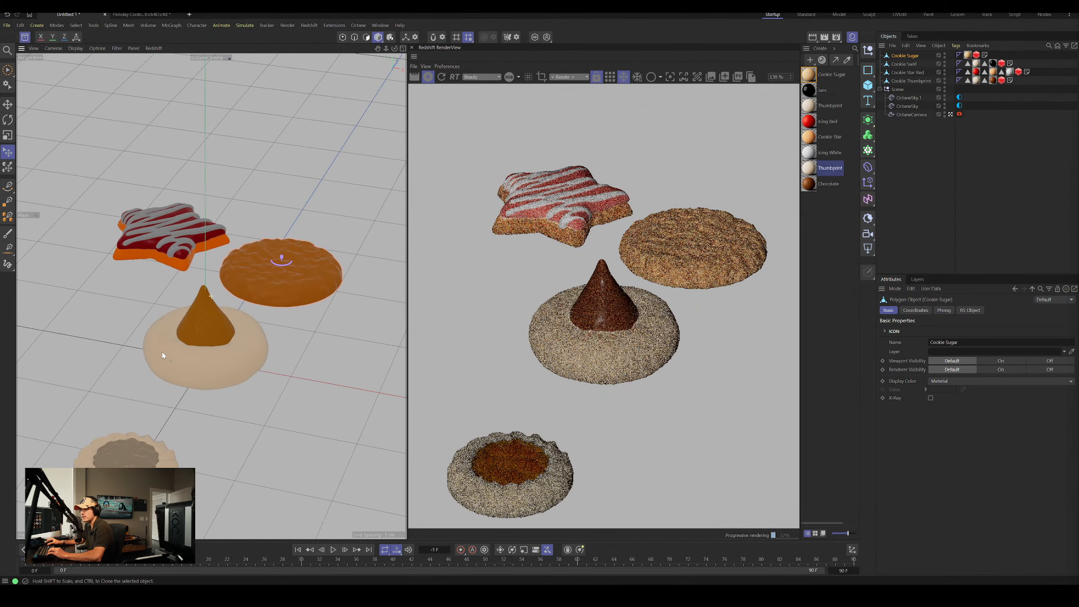
scroll(230, 329, up, 3)
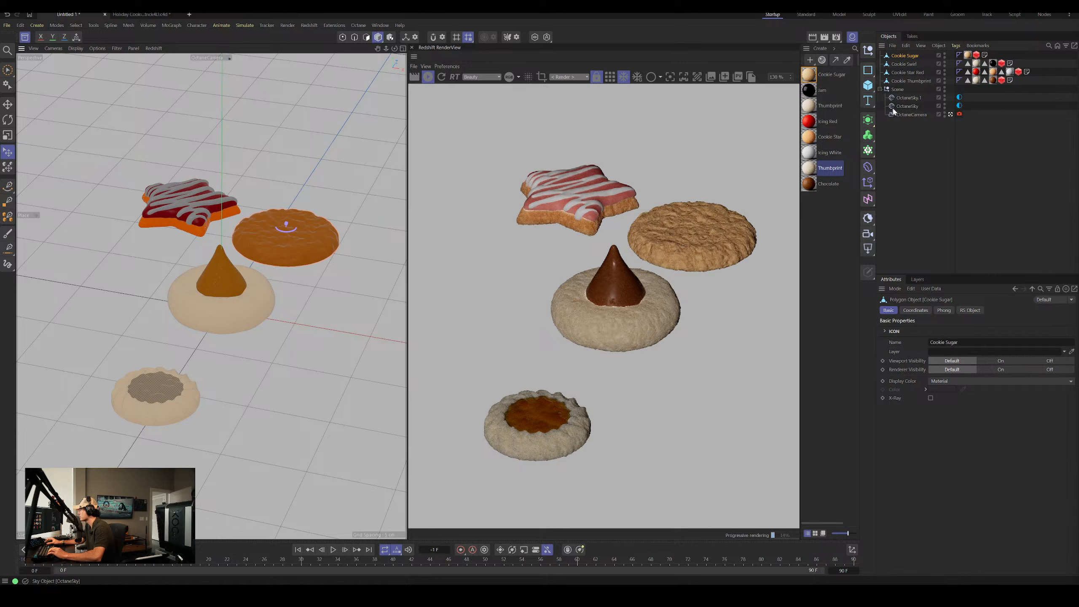
Check the Redshift render output settings and delete the OctaneCamera from the Scene group.
click(897, 91)
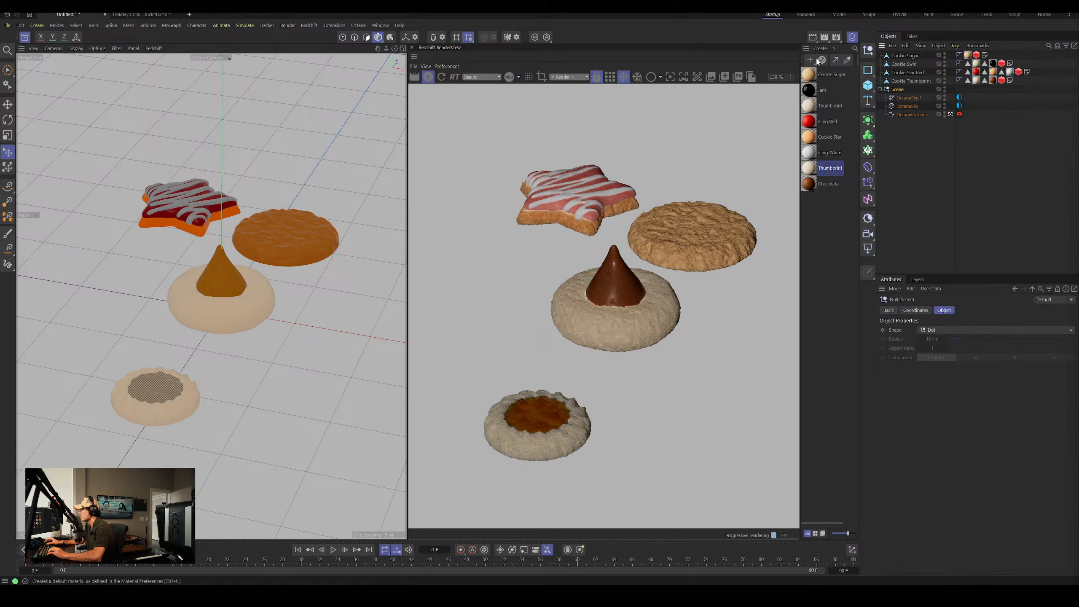
click(836, 38)
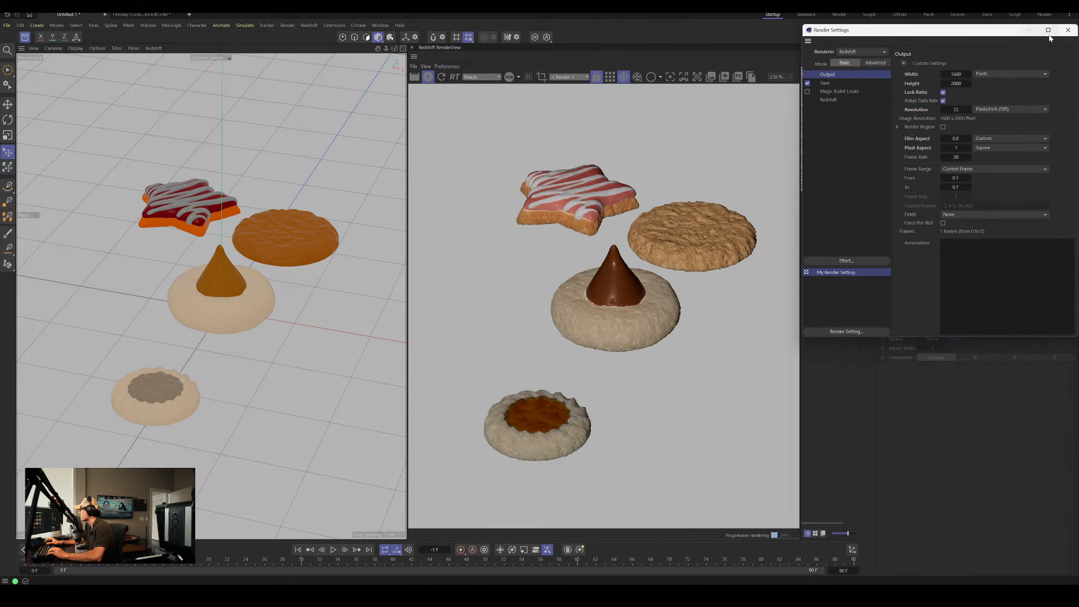
click(1068, 30)
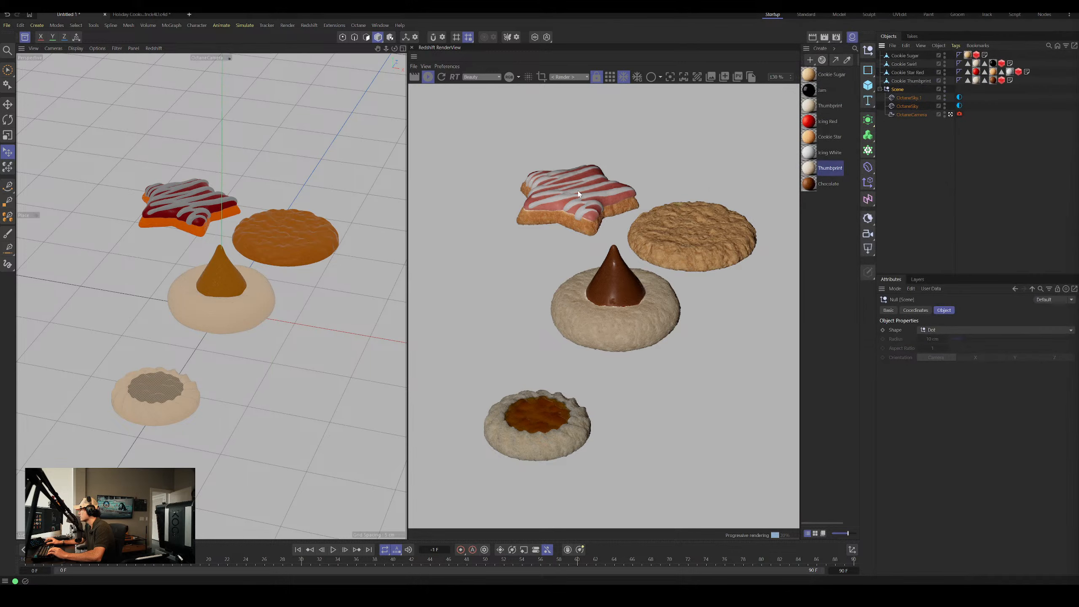
key(Delete)
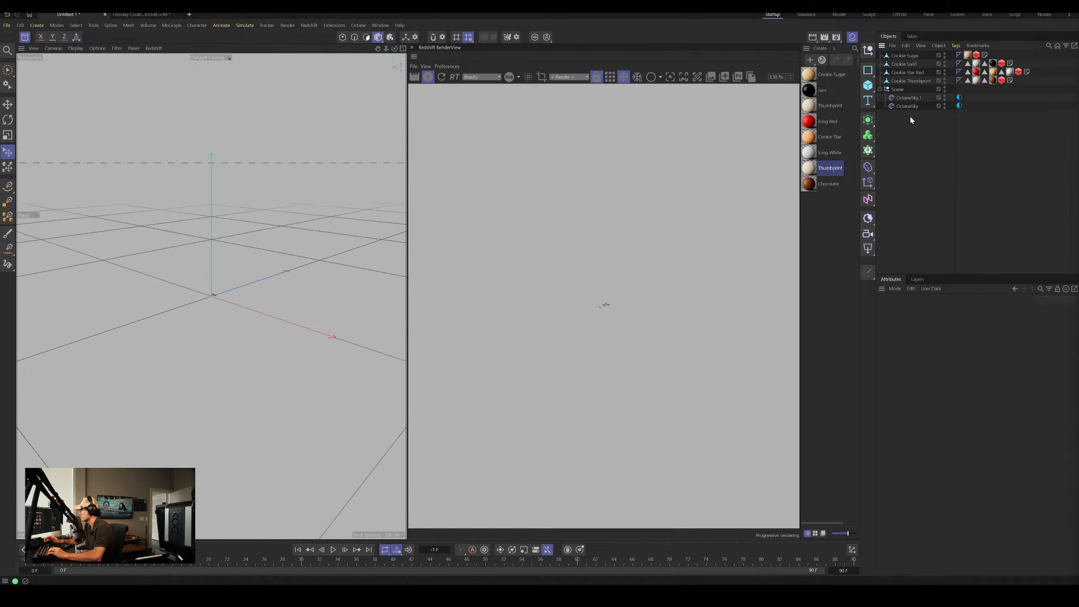
key(h)
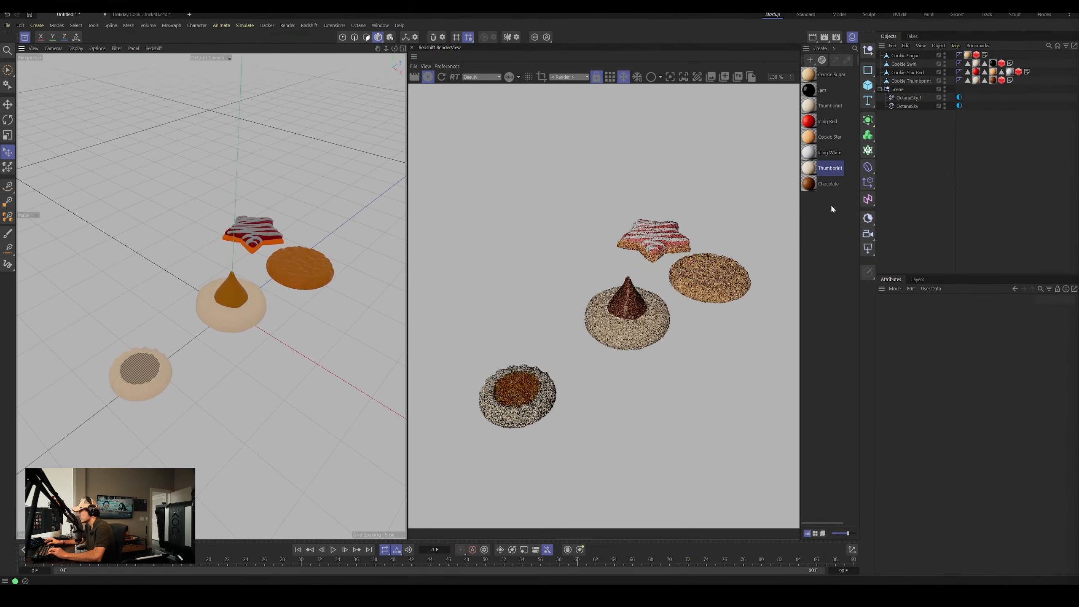
Find the dome light command in the Commander and add an RS Dome Light to the scene.
key(shift+c)
text(dome)
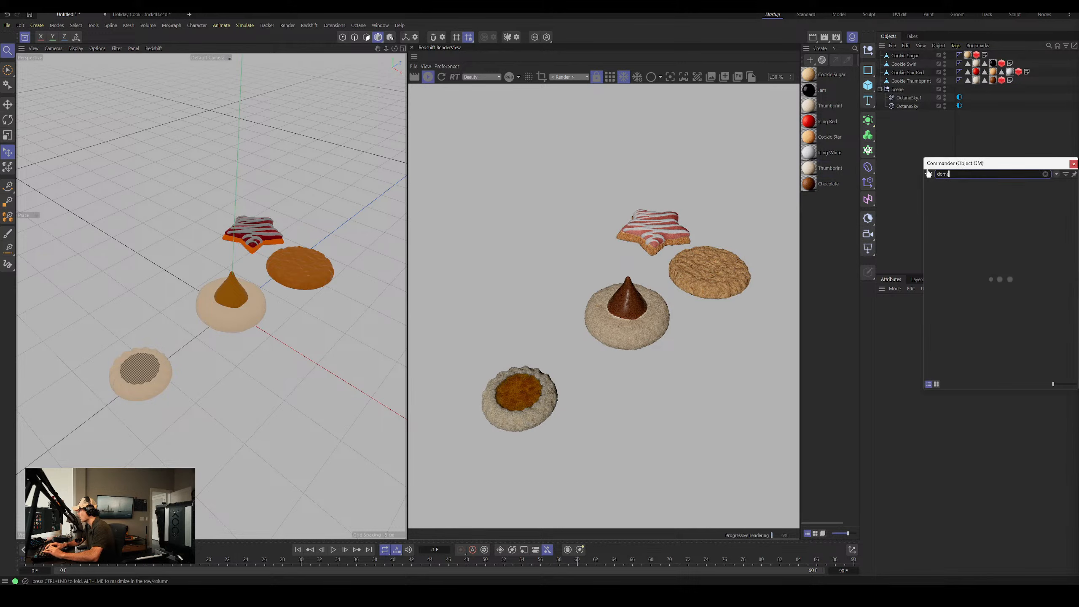
key(Return)
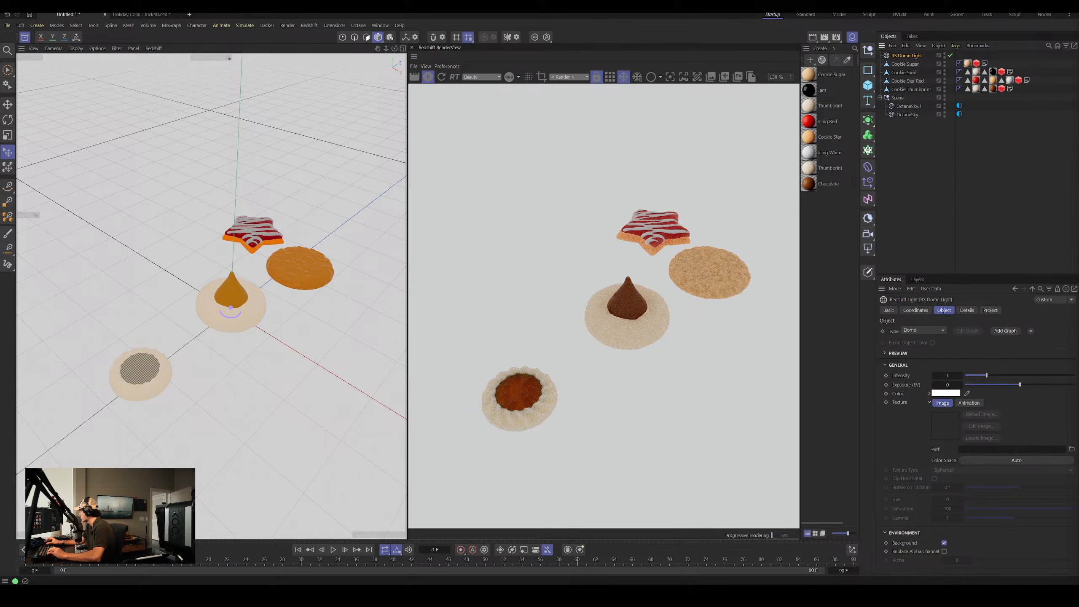
Apply the 2 Light setup CB.hdr image from the Asset Browser's HDRIs category as the RS Dome Light's texture.
key(shift+F8)
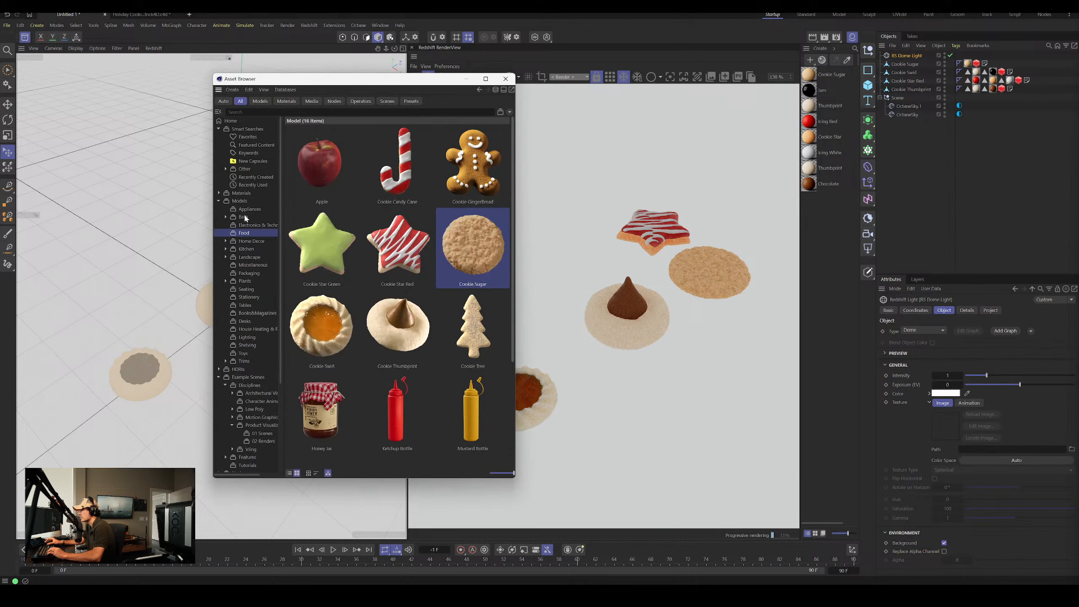
scroll(245, 199, down, 2)
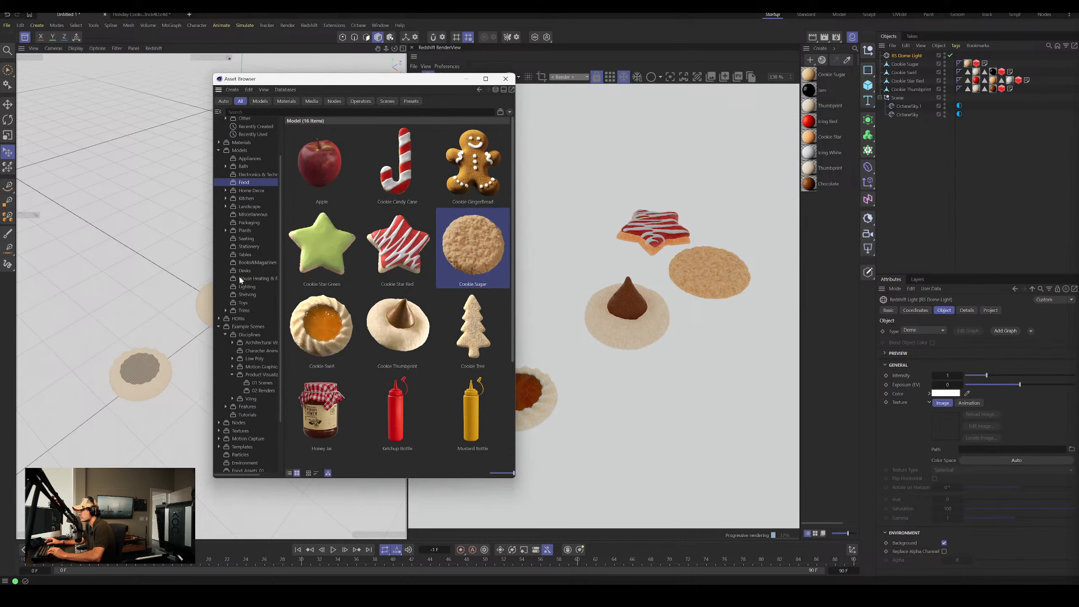
click(234, 319)
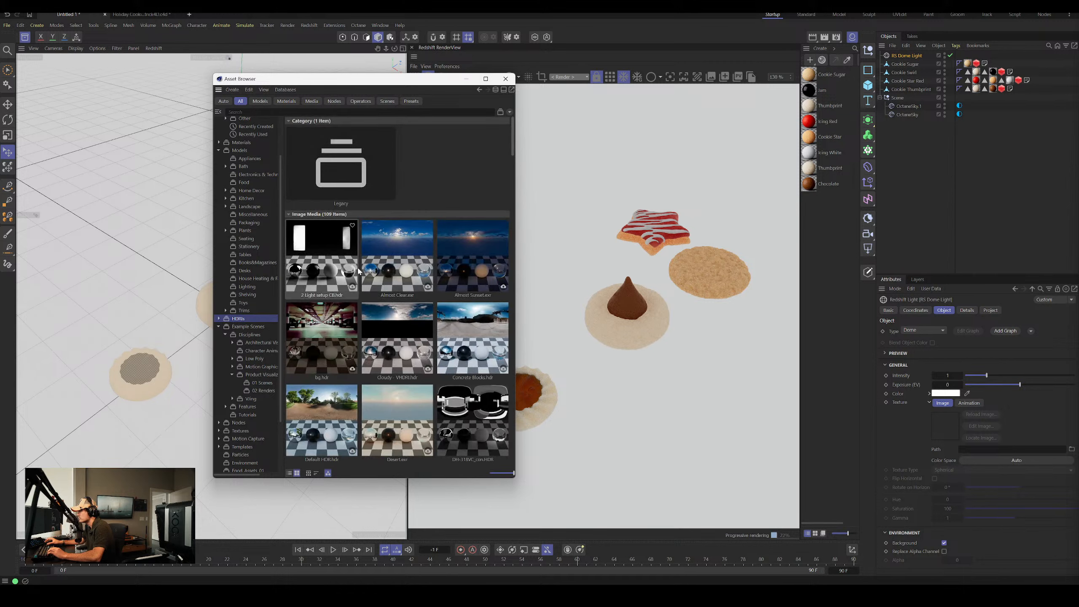
click(321, 257)
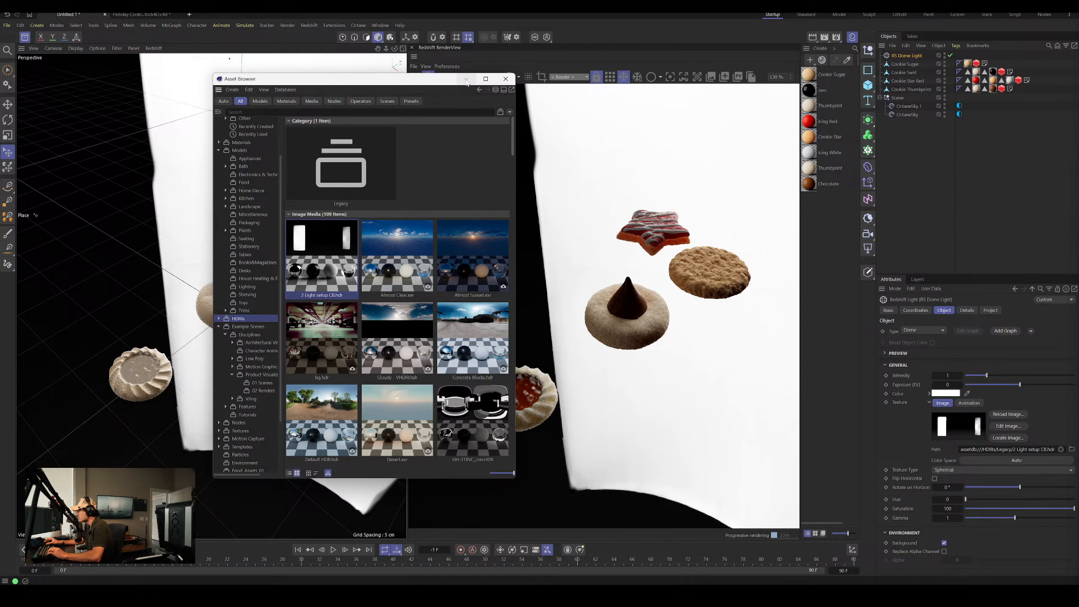
click(466, 80)
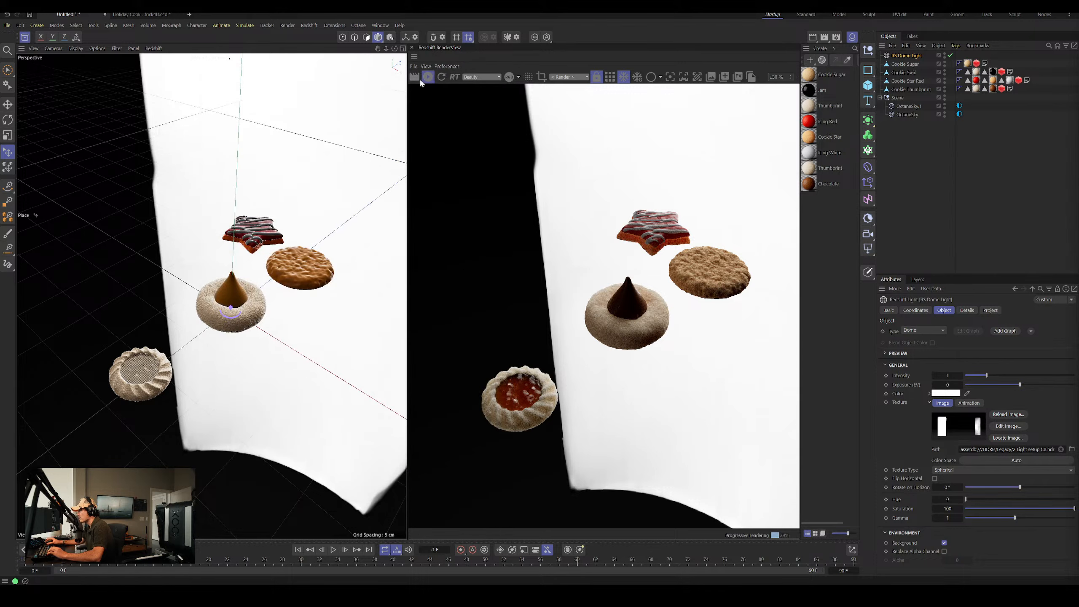
Enable caustics in the Redshift render settings and delete the Scene group with its leftover OctaneSky objects.
click(837, 38)
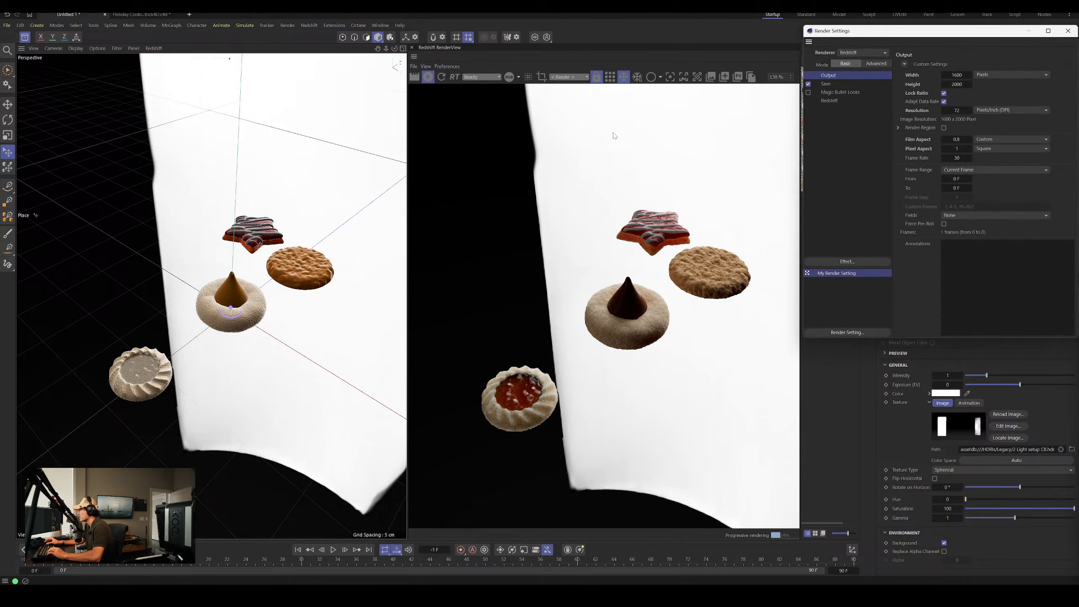
click(835, 101)
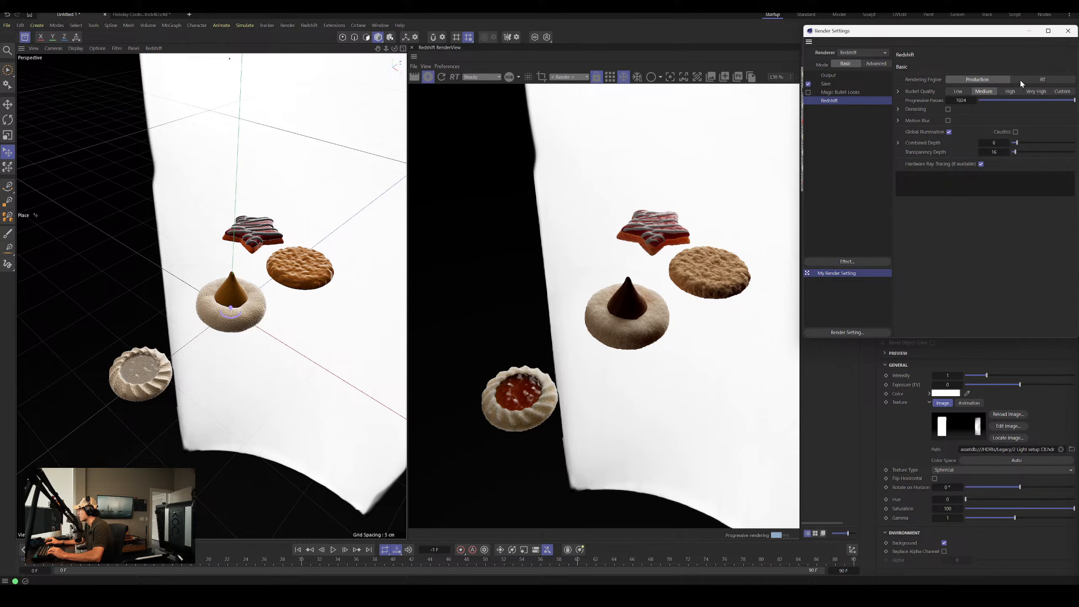
click(1016, 132)
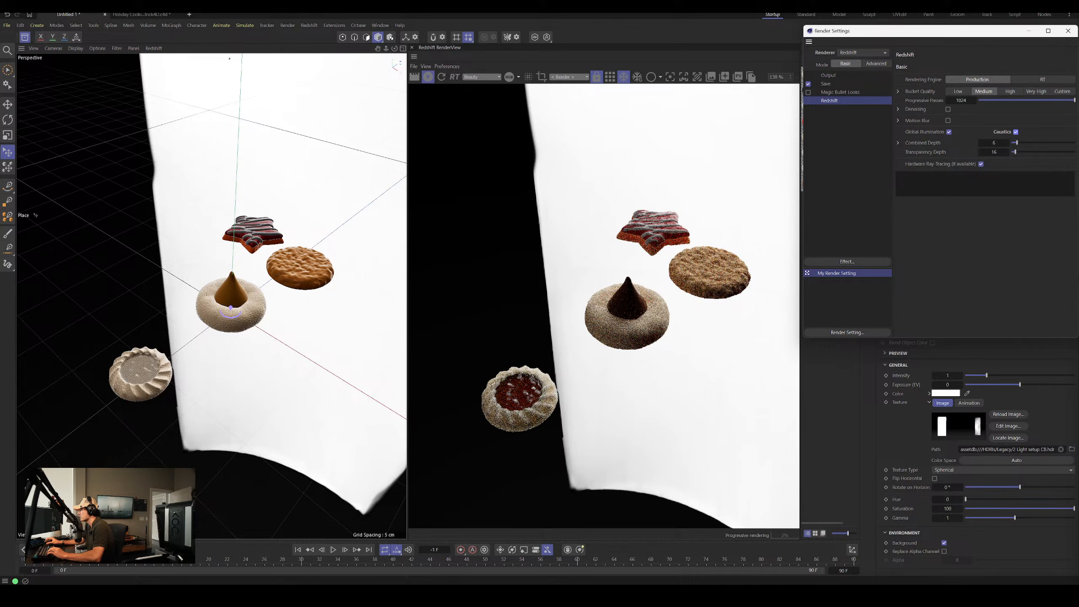
click(1068, 31)
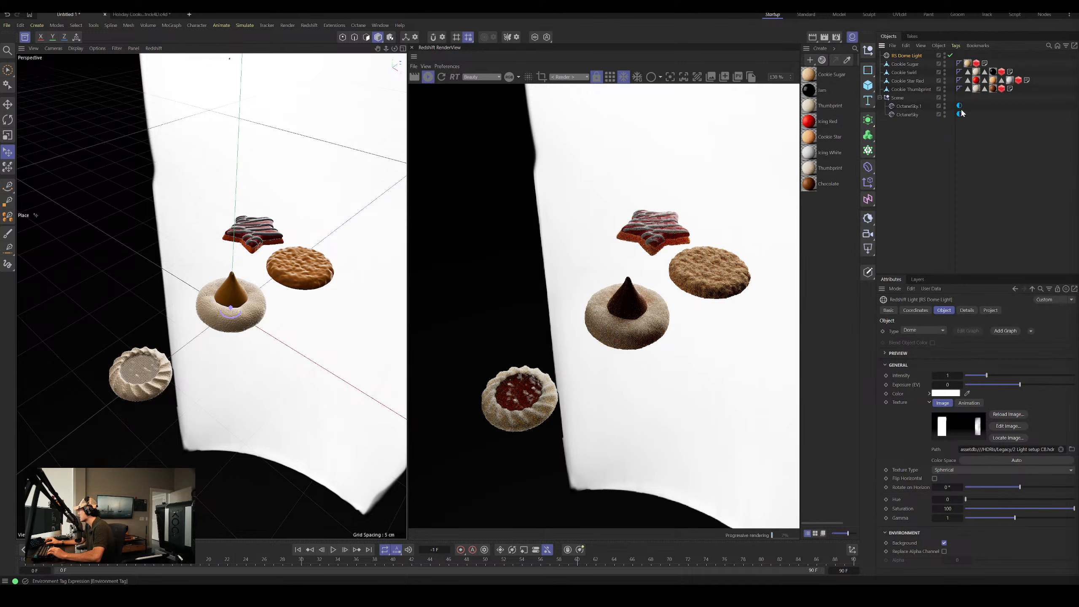
click(893, 97)
key(Delete)
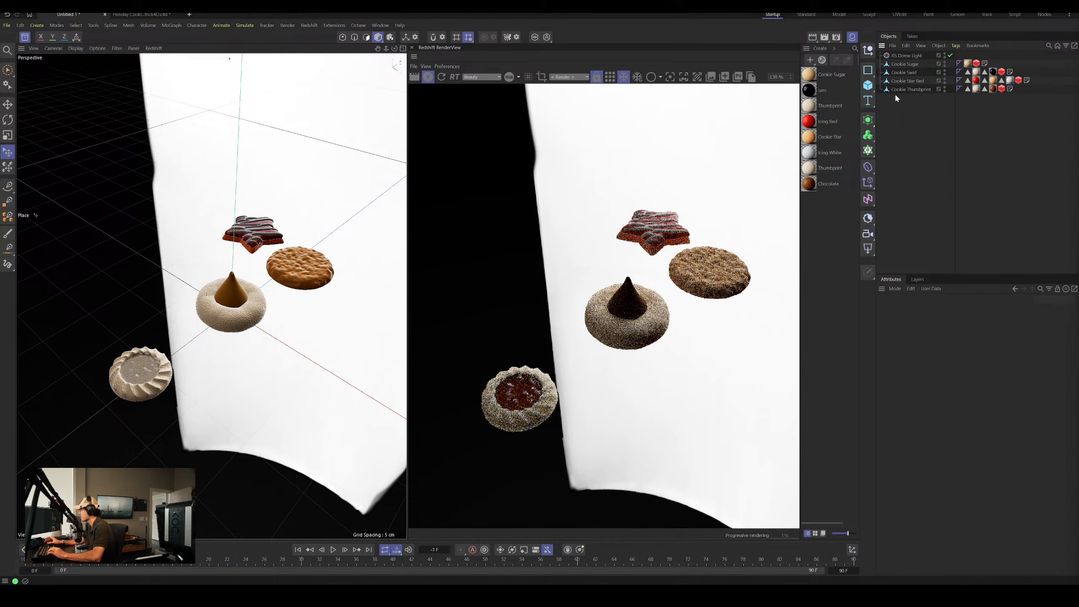
Set the RS Dome Light's intensity to 3.056, rotate its texture on the horizon to about 70°, and check the lighting on the cookies.
click(911, 56)
drag(993, 376, 1031, 375)
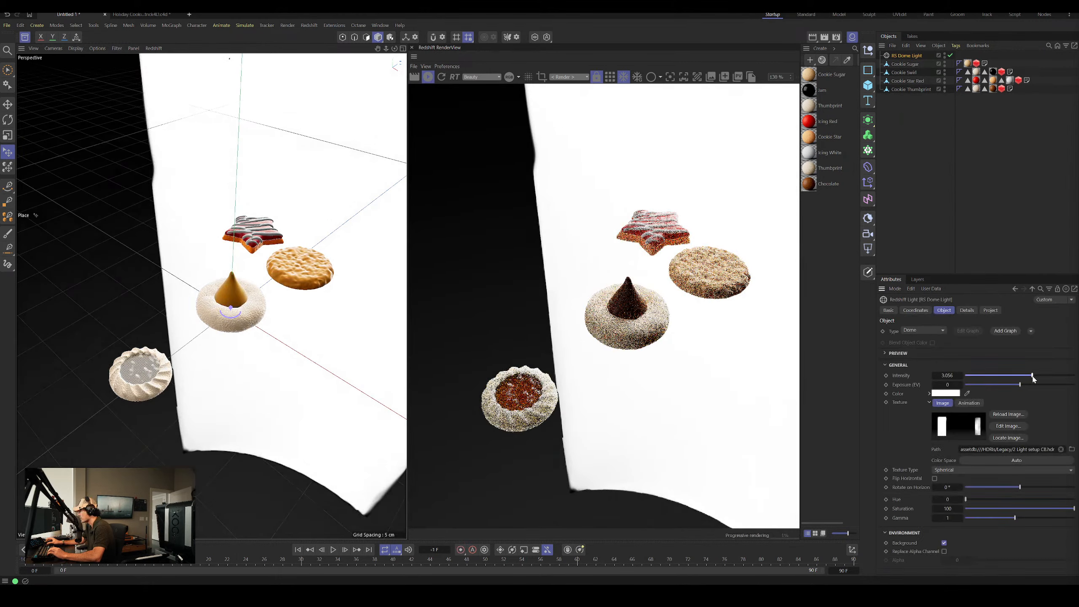
drag(1020, 487, 1040, 487)
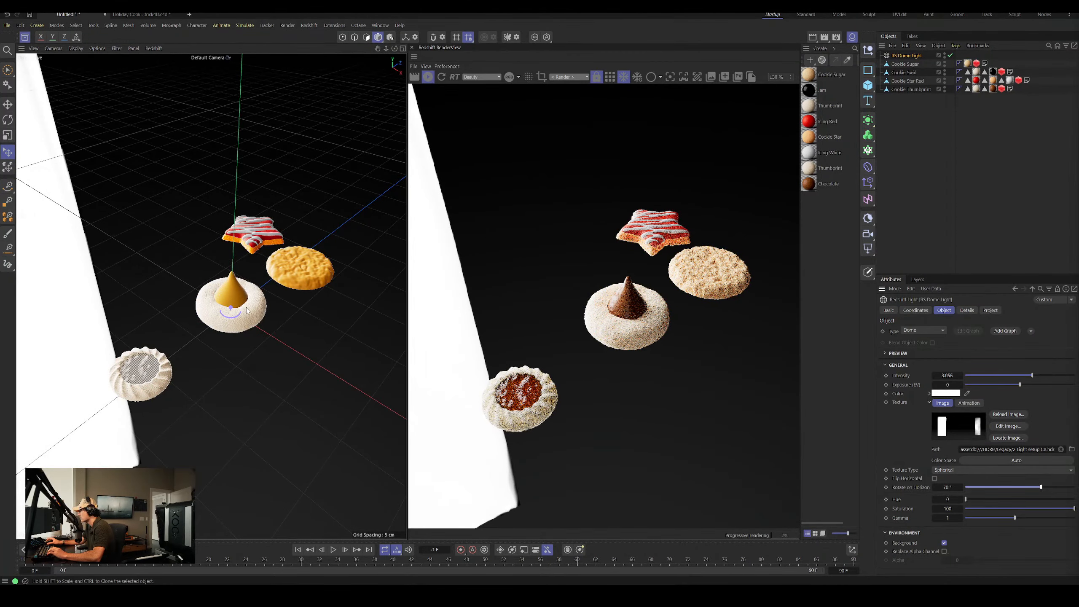
scroll(237, 350, up, 10)
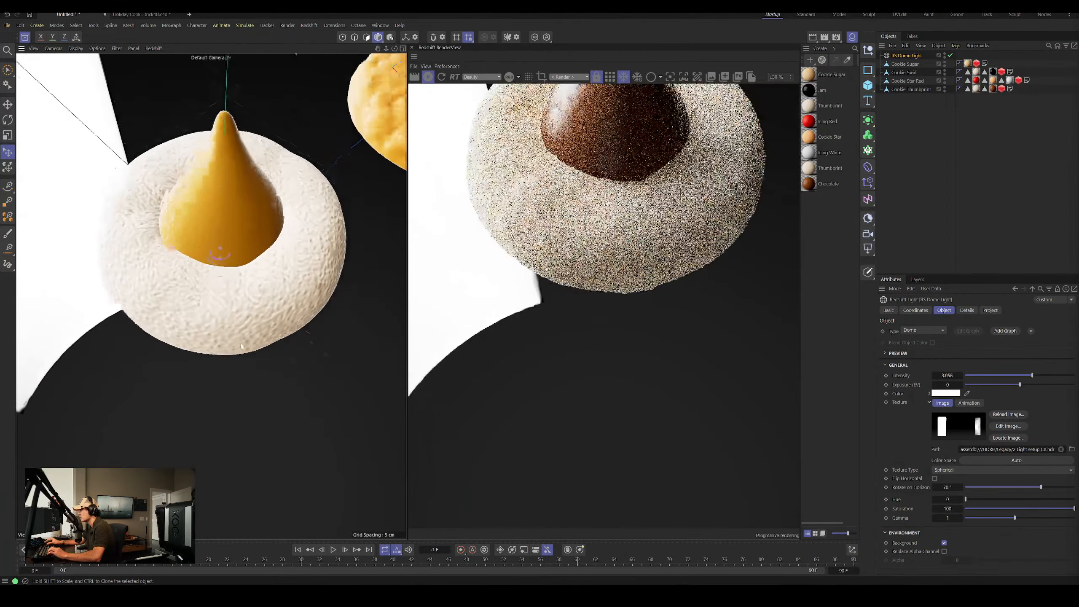
scroll(240, 346, down, 10)
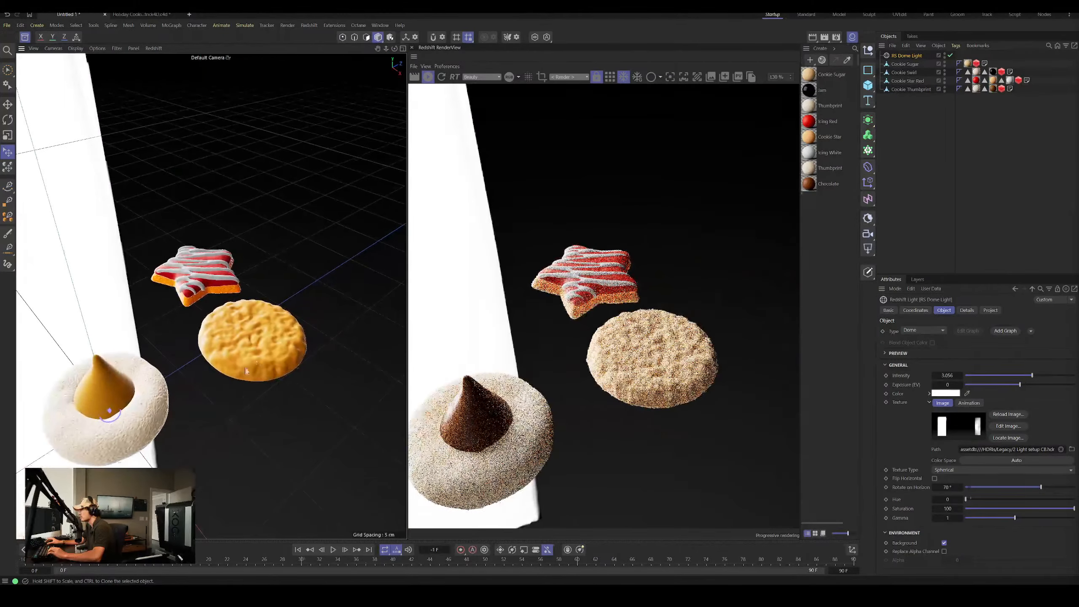
alt+middle_drag(154, 389, 364, 254)
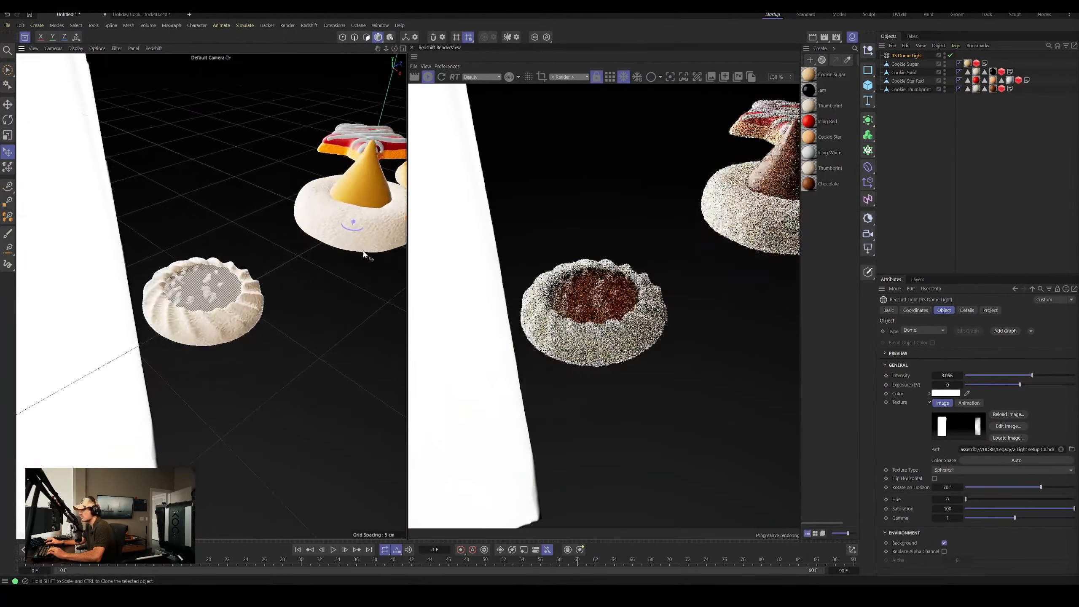
scroll(363, 254, down, 3)
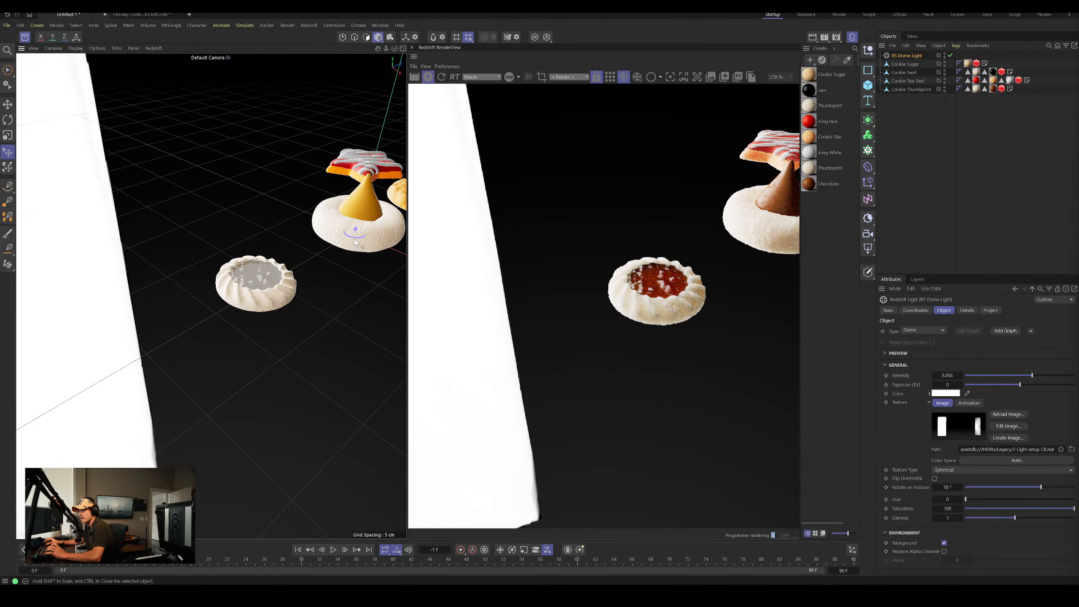
alt+drag(334, 241, 144, 326)
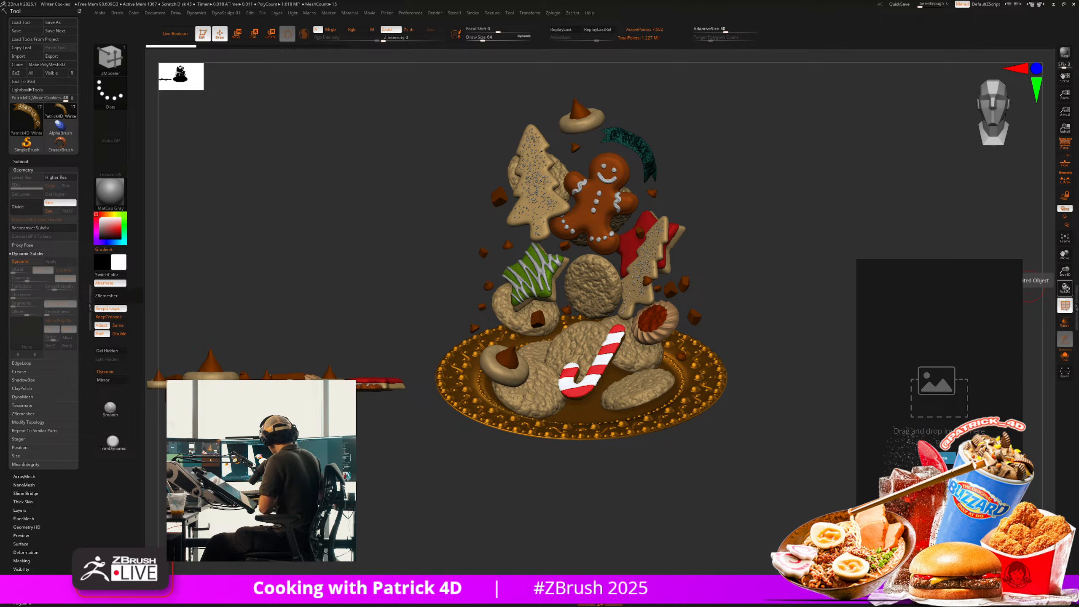
Switch to ZBrush and open the DynaMesh_Sphere_128 project from the LightBox without saving the Winter Cookies changes.
drag(316, 255, 306, 224)
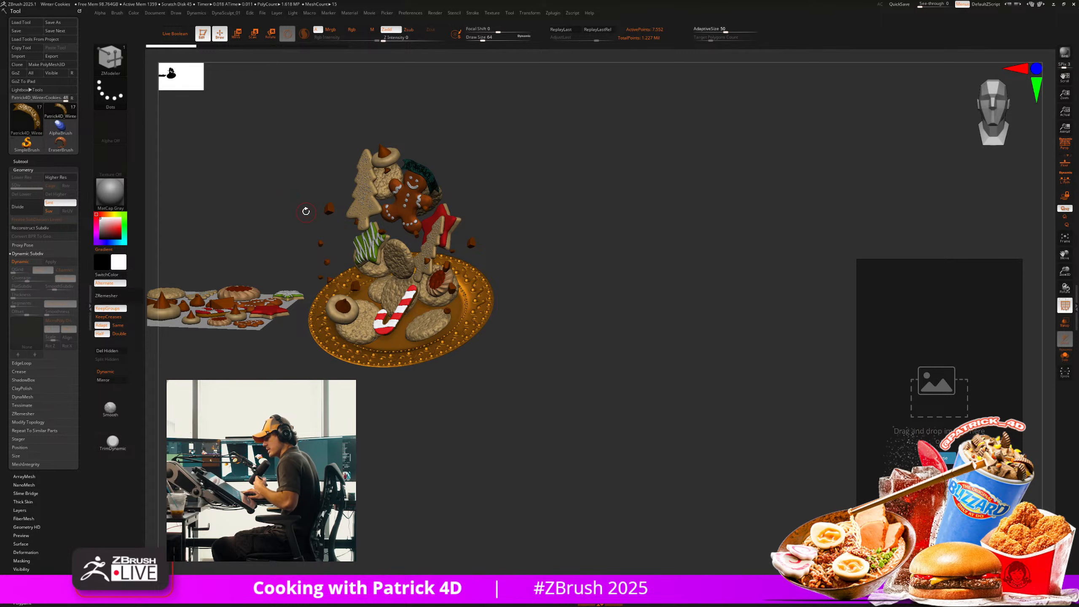
drag(471, 501, 477, 453)
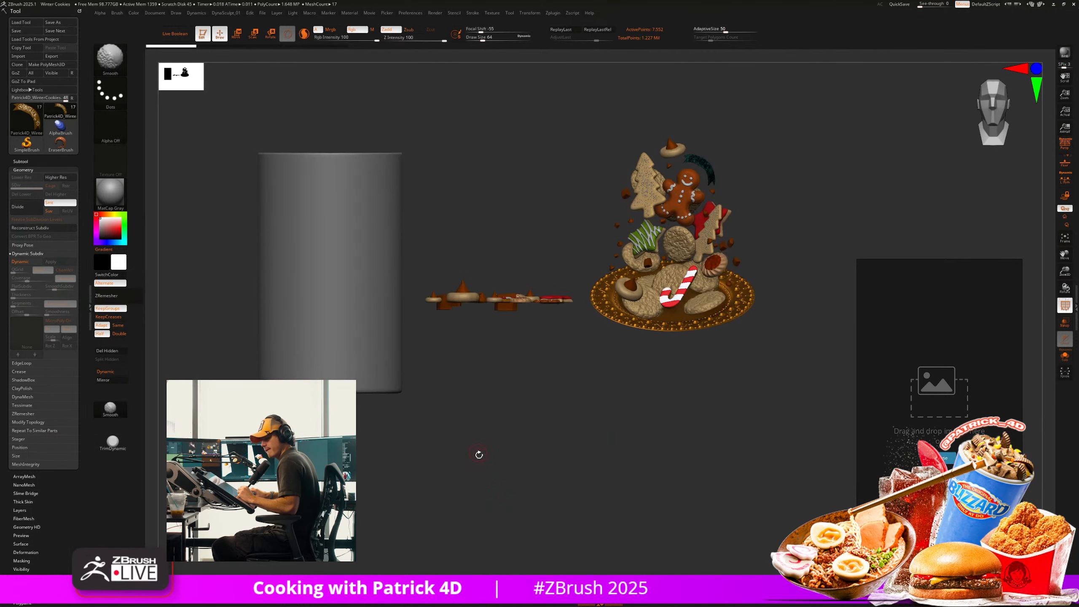
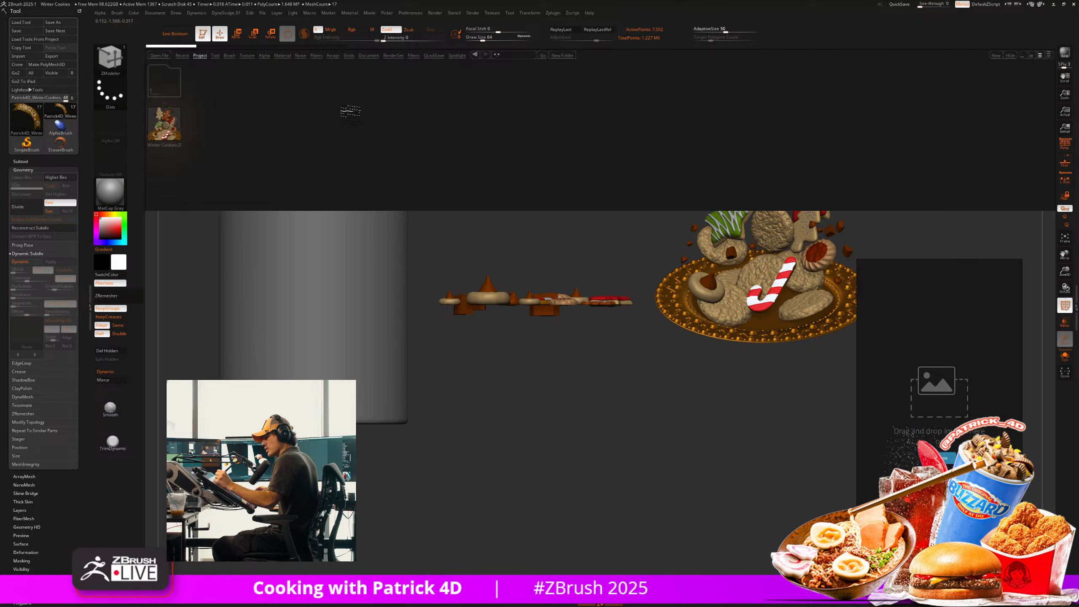
click(202, 56)
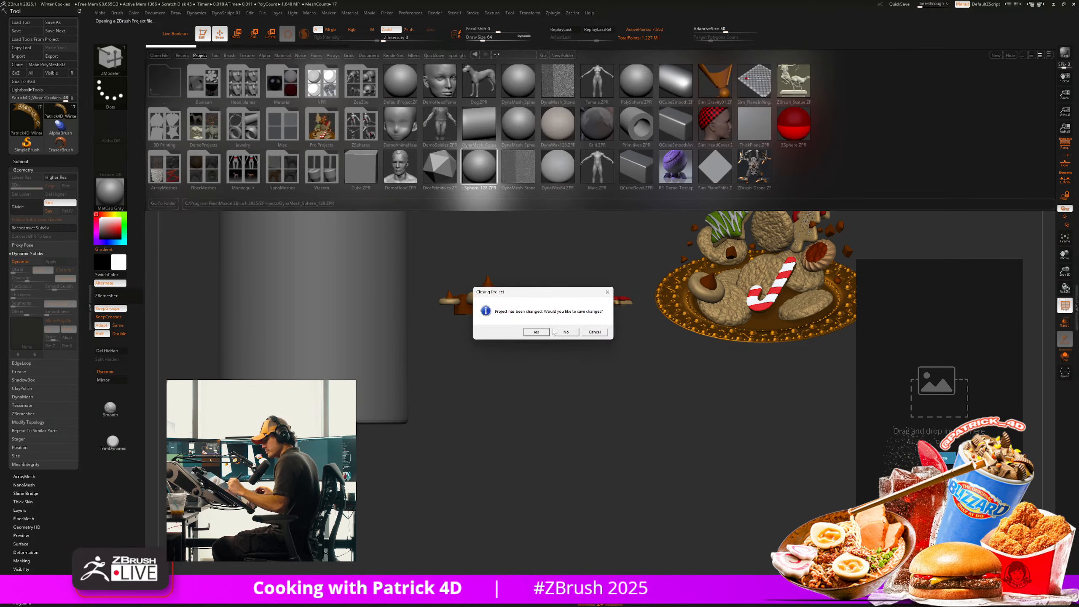
click(564, 333)
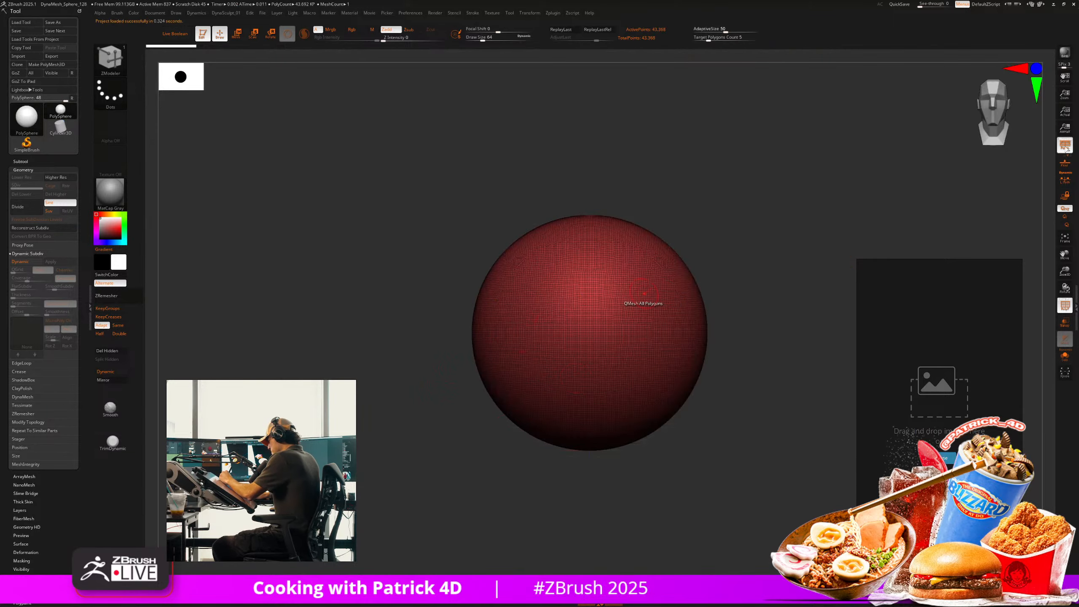
Replace the starting sphere with the Sugar Cookie mesh from the IMM Winter Cookies brush.
click(1067, 150)
key(shift+f)
alt+drag(348, 382, 315, 359)
key(shift+f)
click(257, 32)
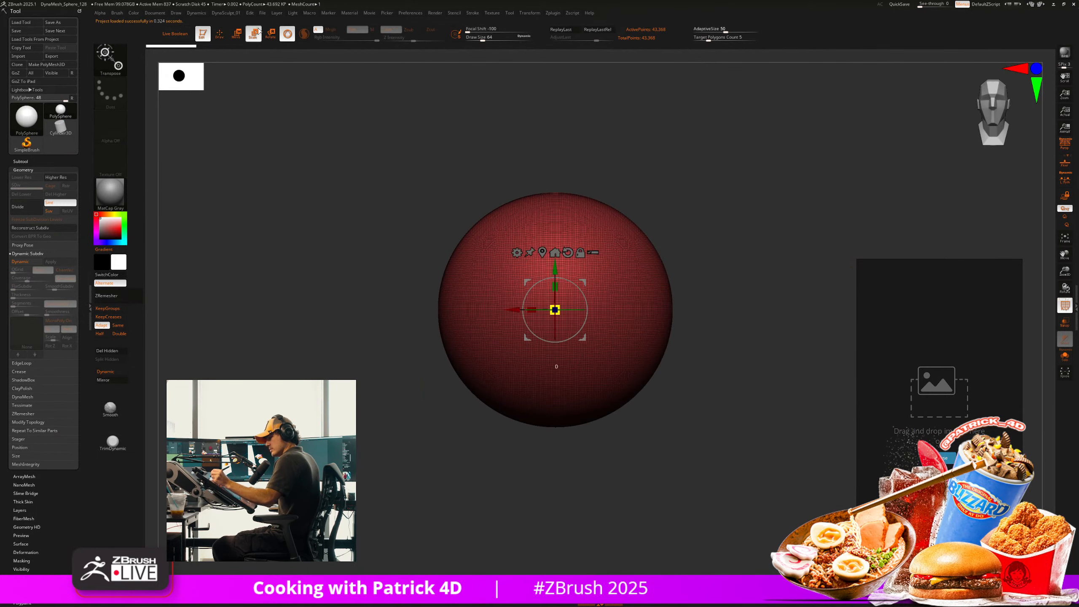
key(b)
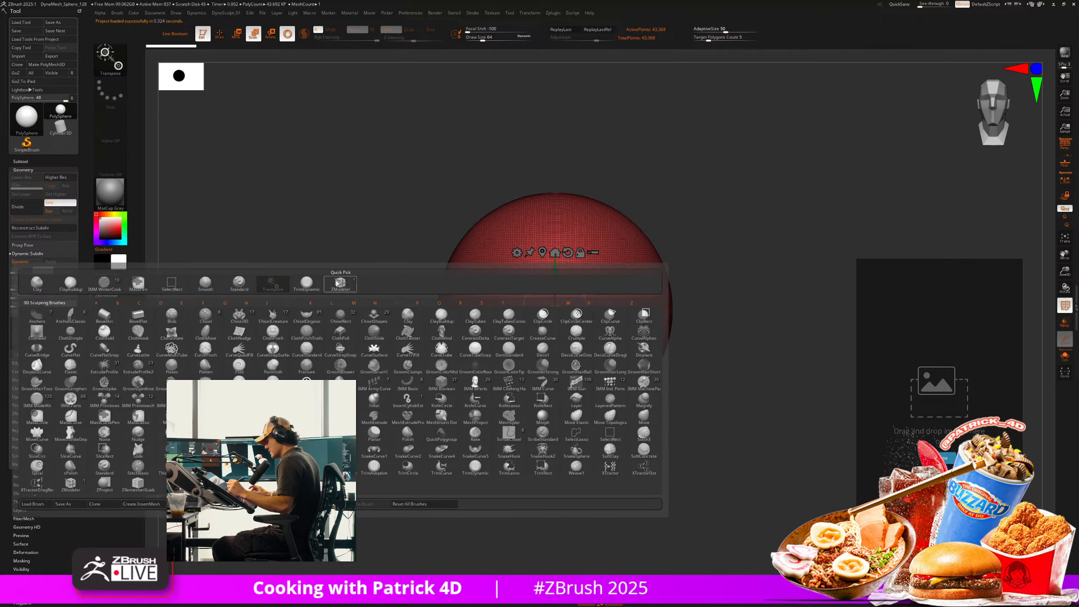
key(Escape)
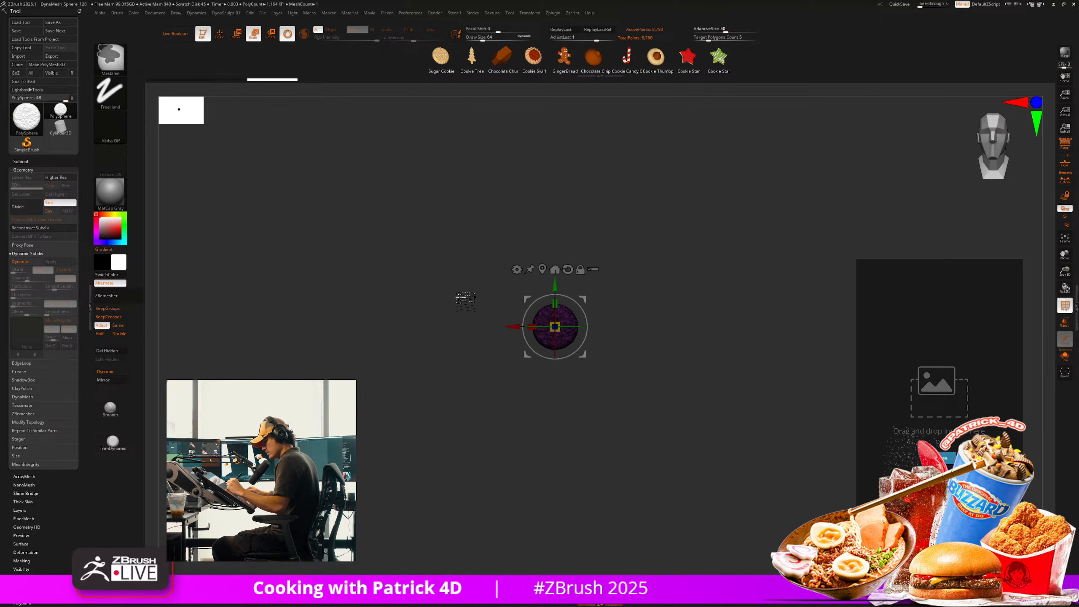
Scale up the sugar cookie with the gizmo and move it slightly upward along its thickness.
drag(554, 327, 517, 280)
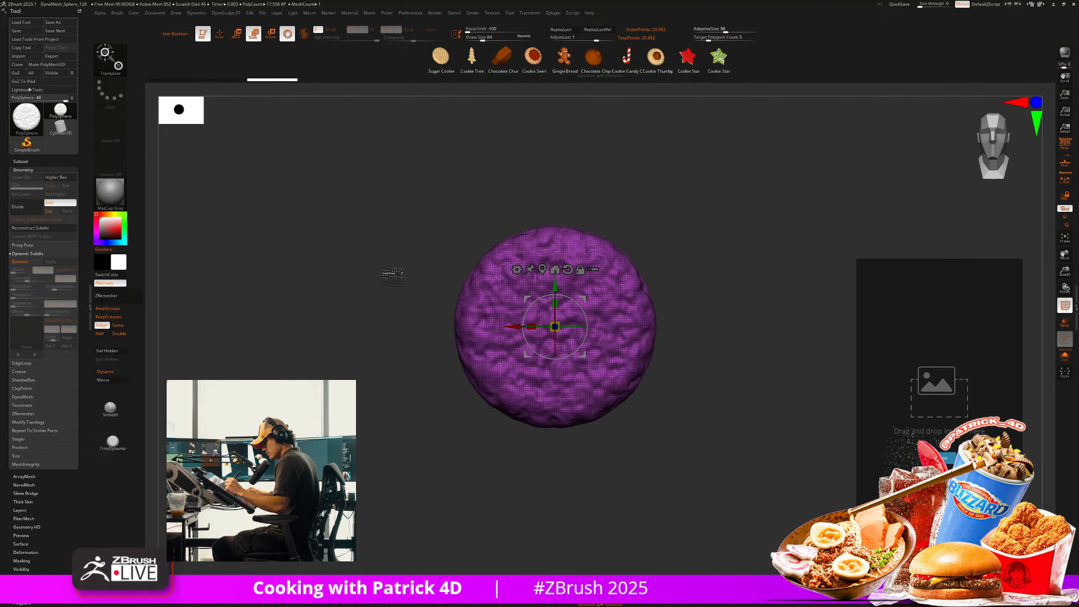
key(shift+f)
drag(555, 326, 542, 261)
key(shift+f)
click(554, 268)
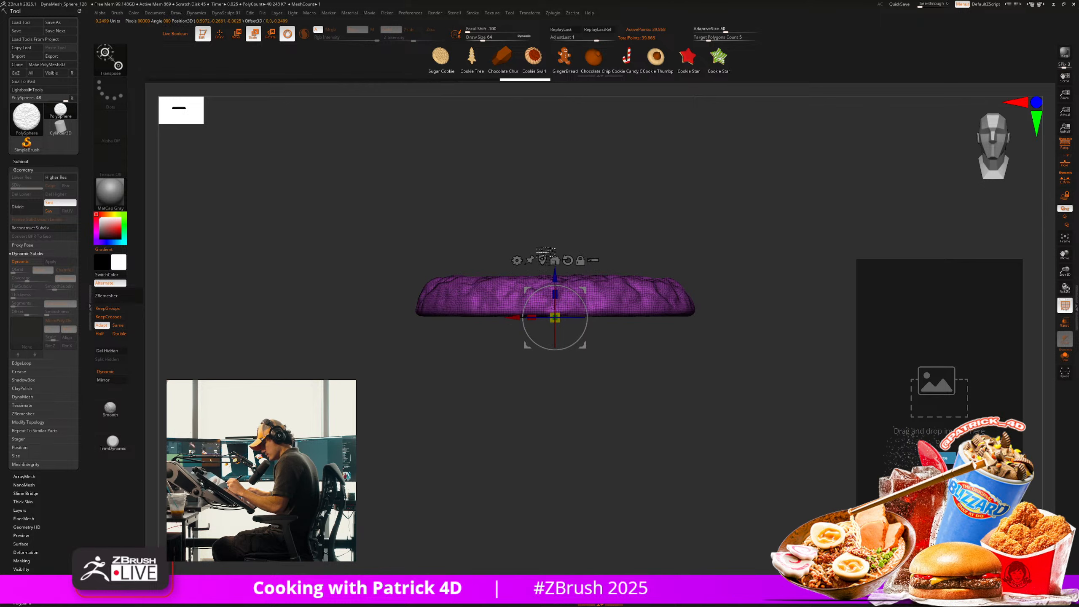
drag(555, 270, 553, 255)
shift+drag(398, 218, 397, 256)
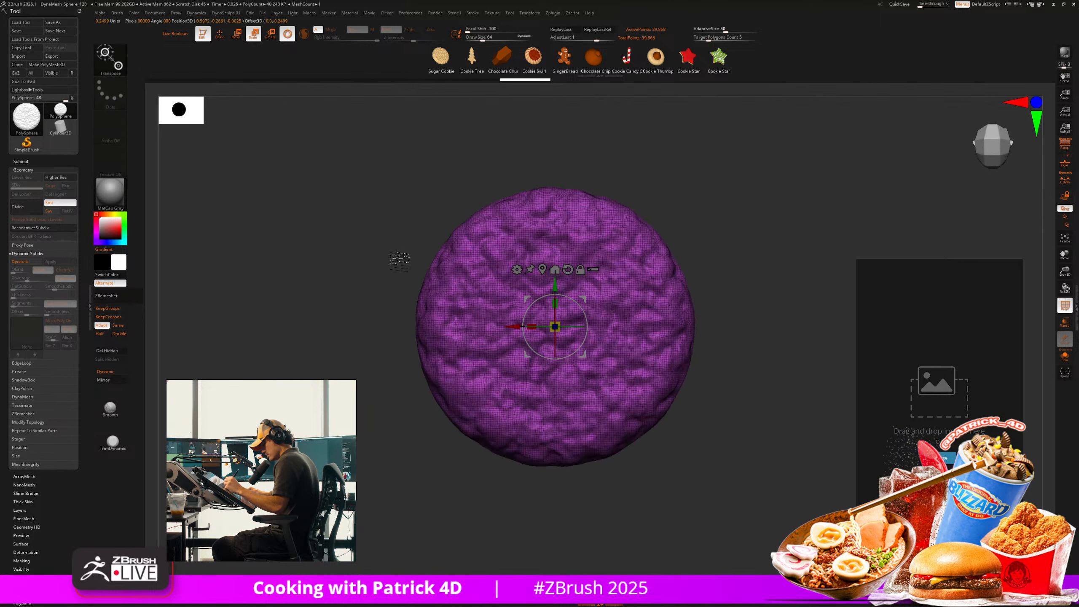
Leave the gizmo for draw mode and choose MaskCurvePen as the masking brush.
key(q)
scroll(373, 335, down, 3)
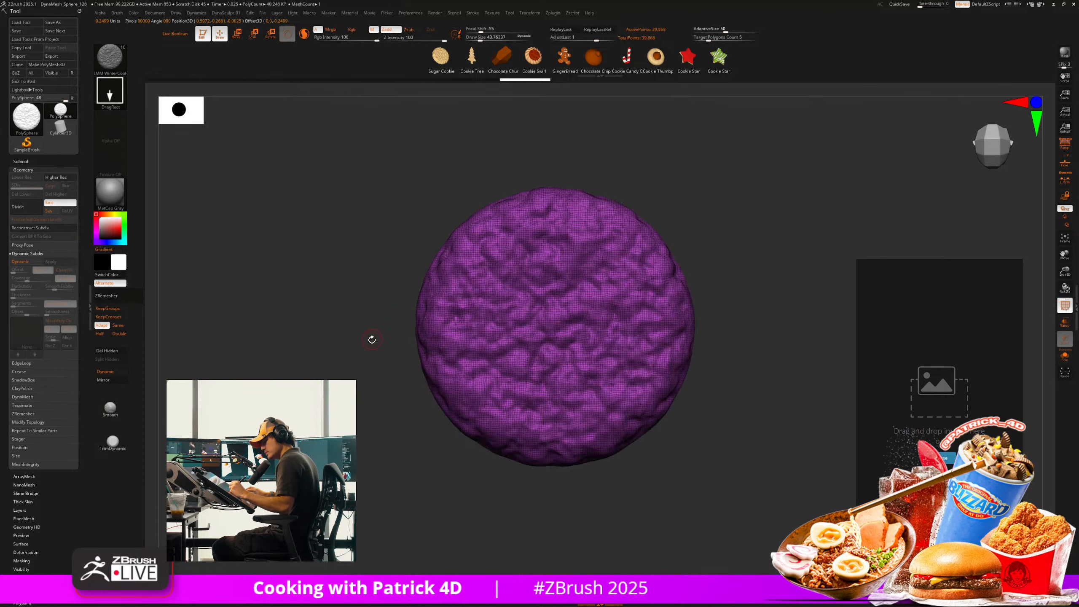
key(comma)
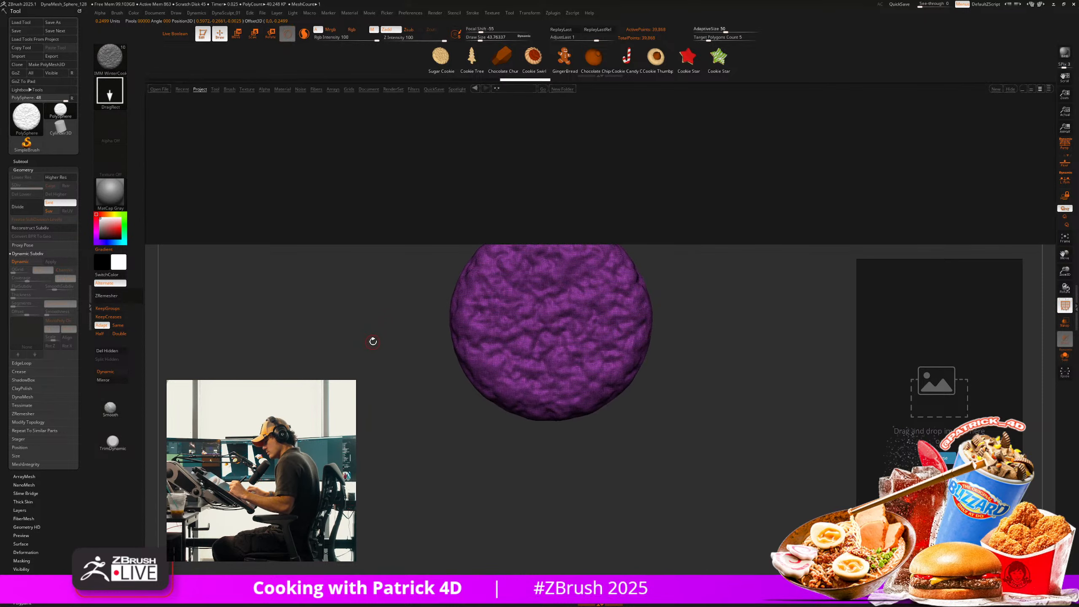
key(comma)
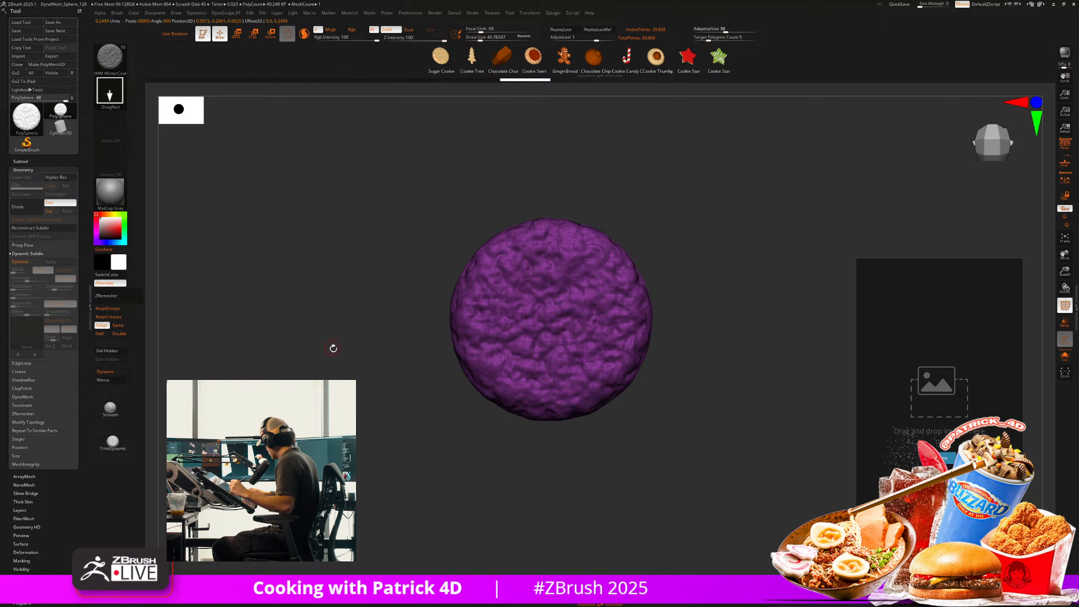
mouse_move(333, 348)
mouse_down()
mouse_move(340, 366)
mouse_move(328, 377)
mouse_move(363, 361)
mouse_move(338, 366)
mouse_move(332, 350)
mouse_up()
ctrl+click(110, 59)
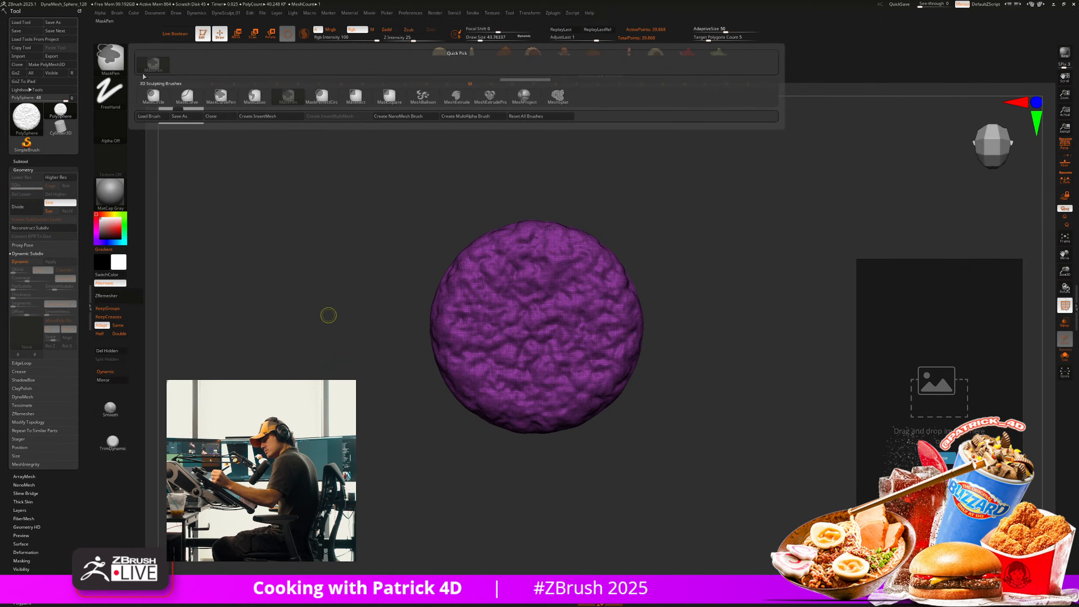
click(208, 94)
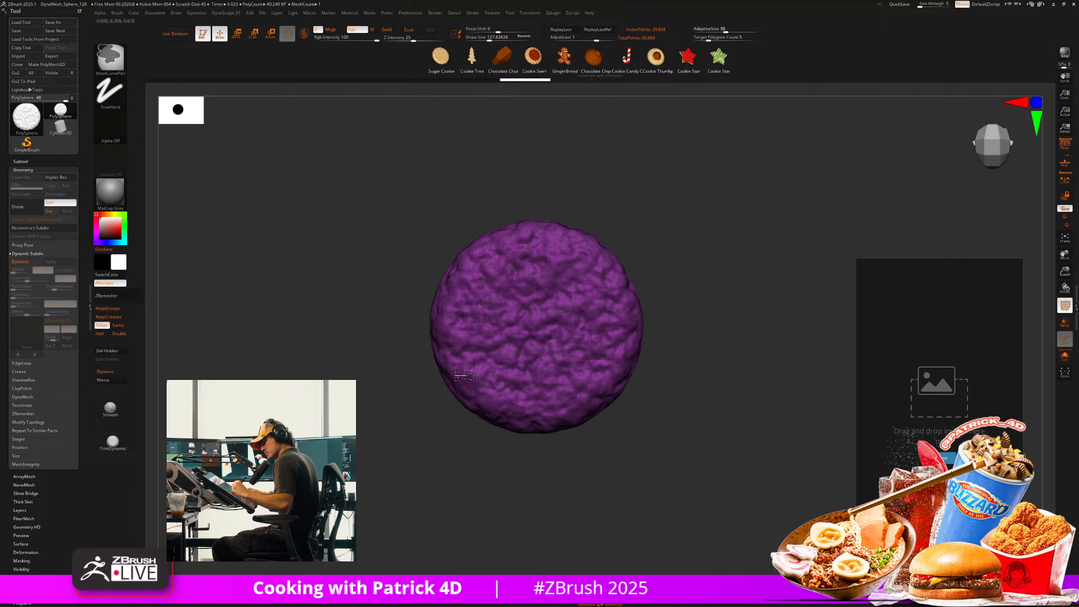
Try masking a loose zigzag drizzle across the cookie's top and strengthening it with Boost Mask.
ctrl+drag(561, 305, 536, 394)
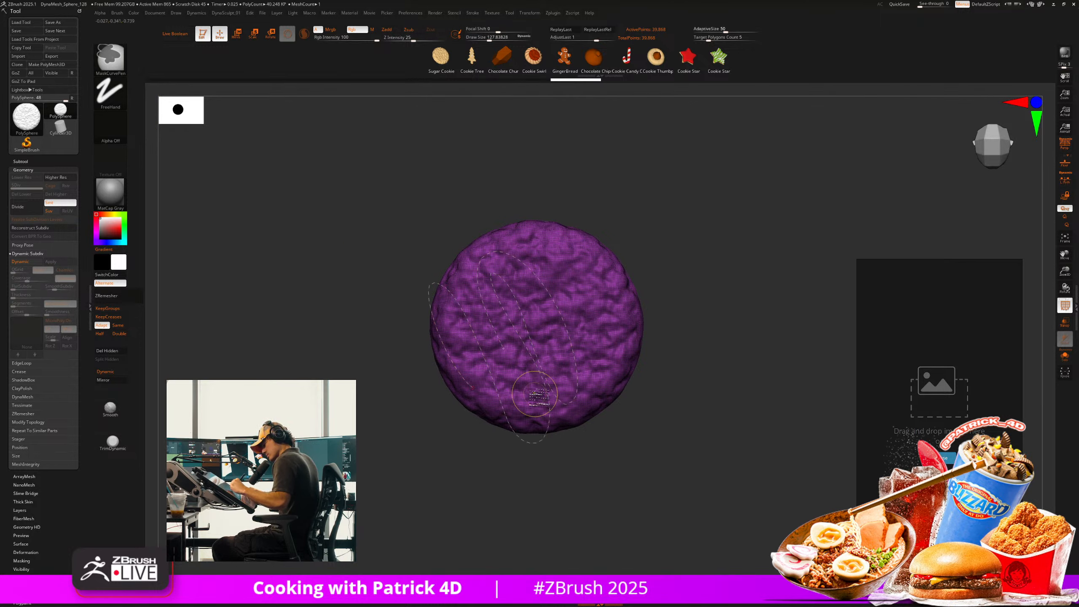
ctrl+drag(456, 368, 454, 284)
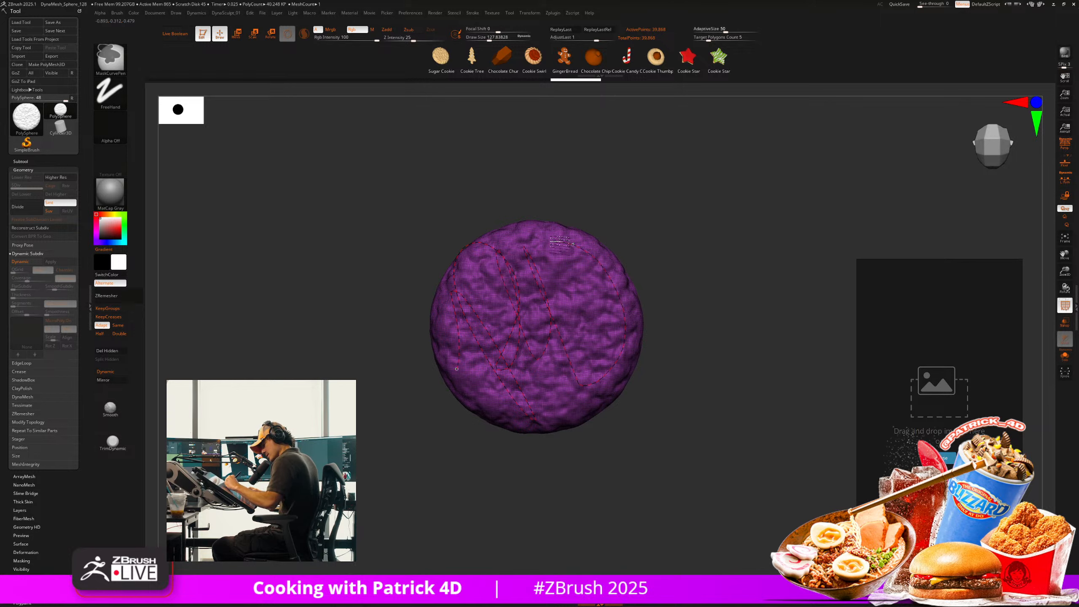
mouse_move(382, 331)
mouse_down()
mouse_move(385, 306)
mouse_move(380, 335)
mouse_up()
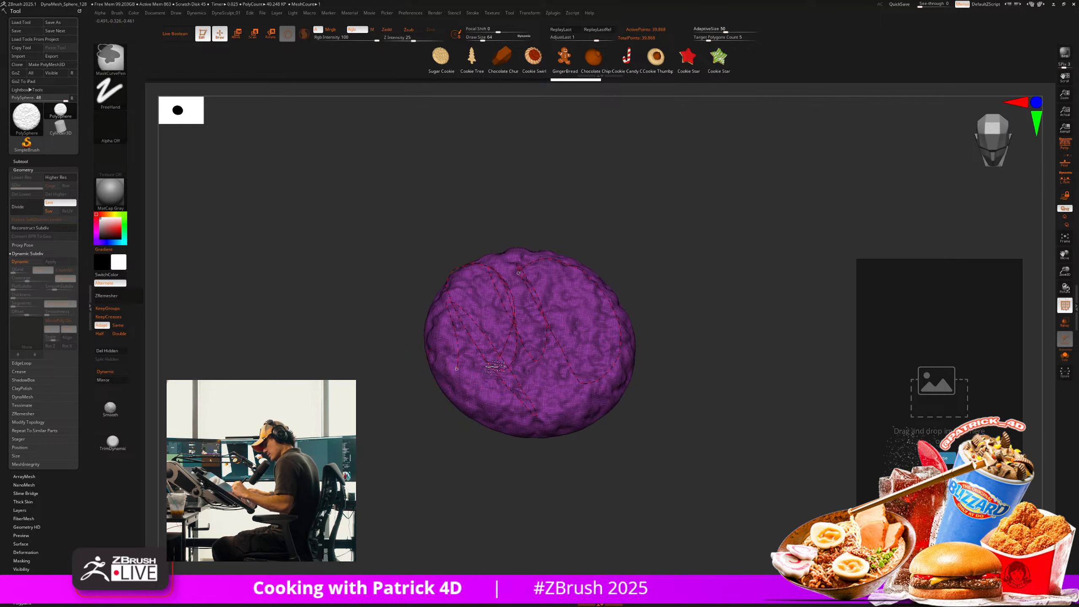
key(1)
click(354, 455)
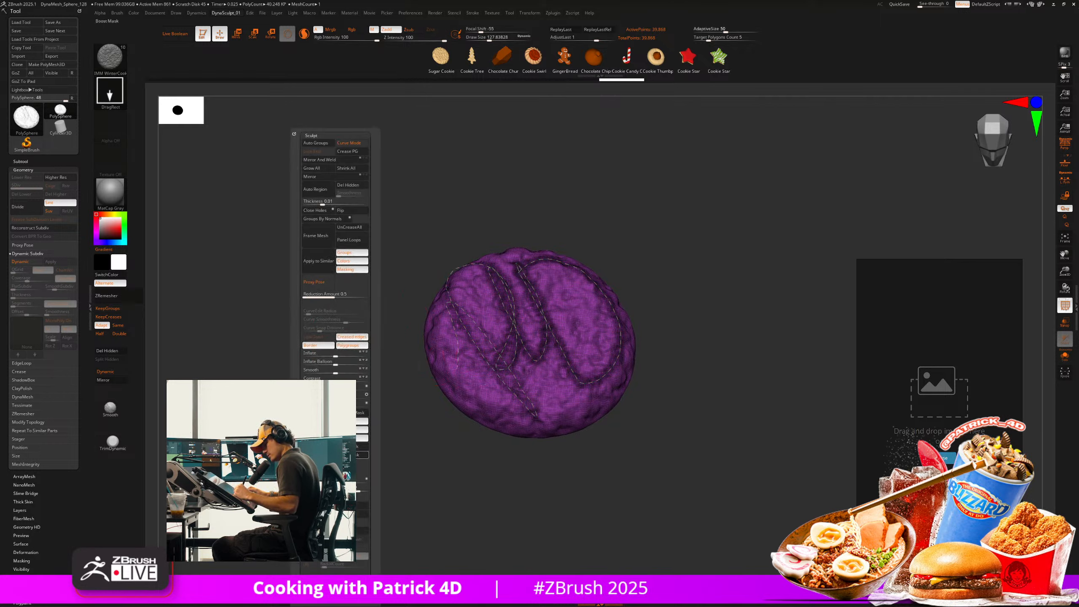
click(357, 448)
Try smaller draw sizes for the zigzag mask, boost it again, and undo the masking.
mouse_move(443, 405)
ctrl+mouse_down()
mouse_move(428, 393)
mouse_move(466, 369)
ctrl+mouse_up()
key(s)
shift+drag(476, 331, 487, 362)
key(1)
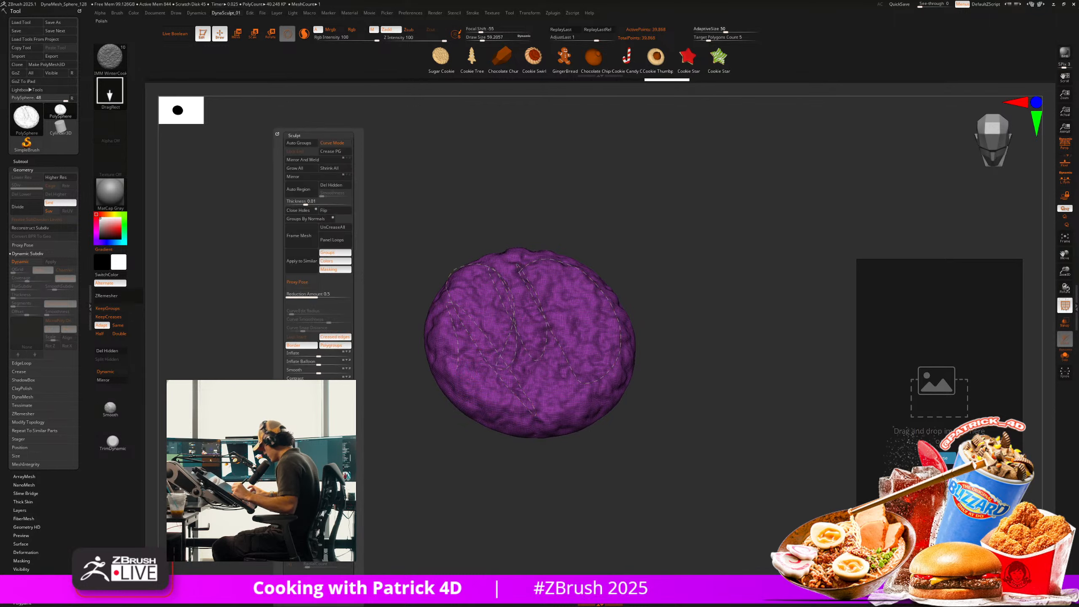
click(339, 416)
click(339, 416)
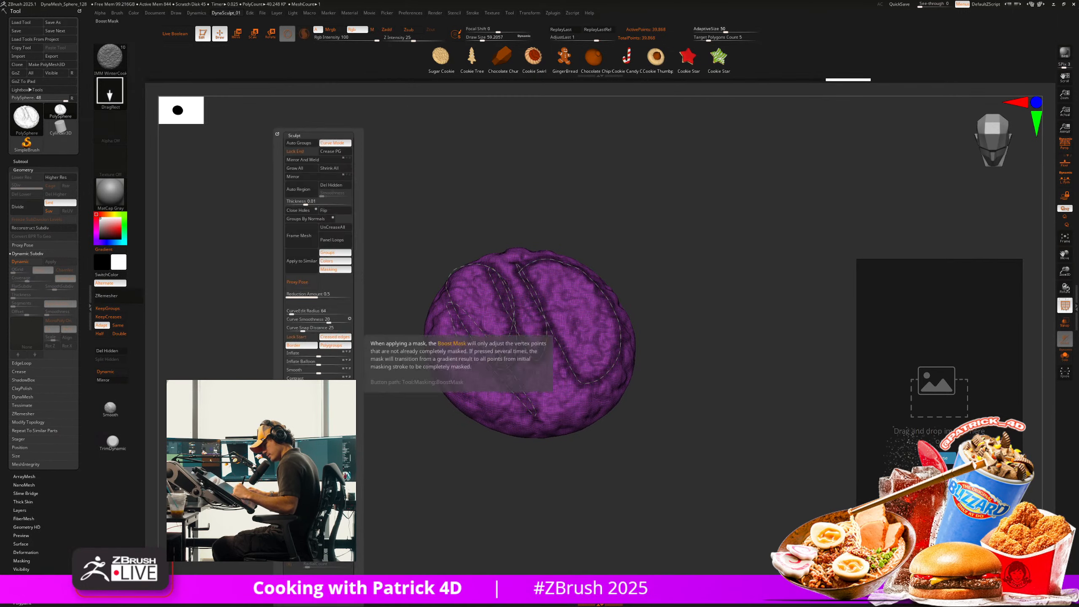
ctrl+drag(457, 430, 450, 446)
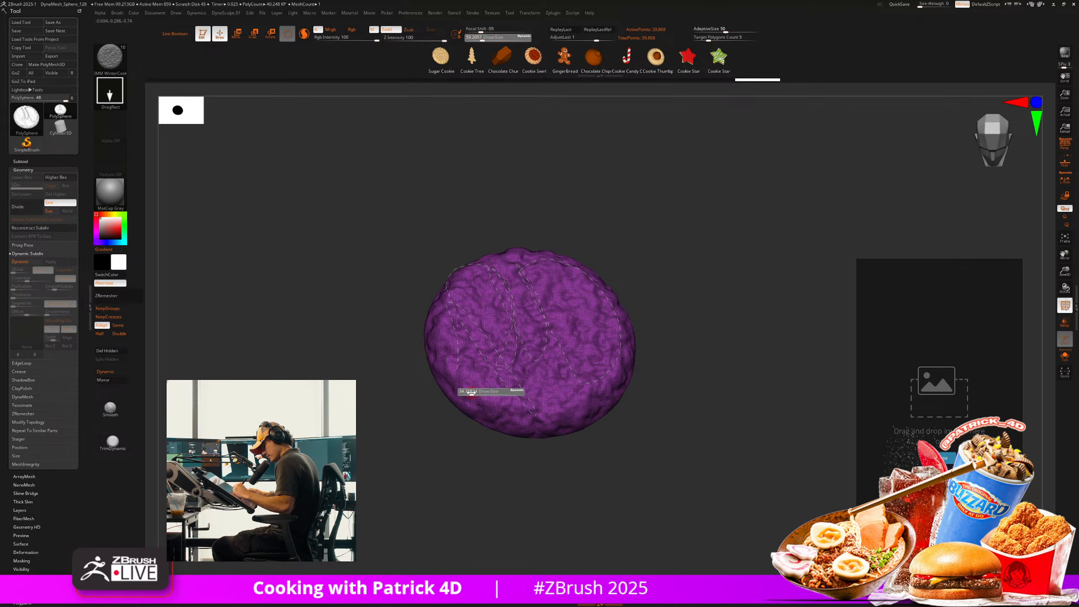
key(1)
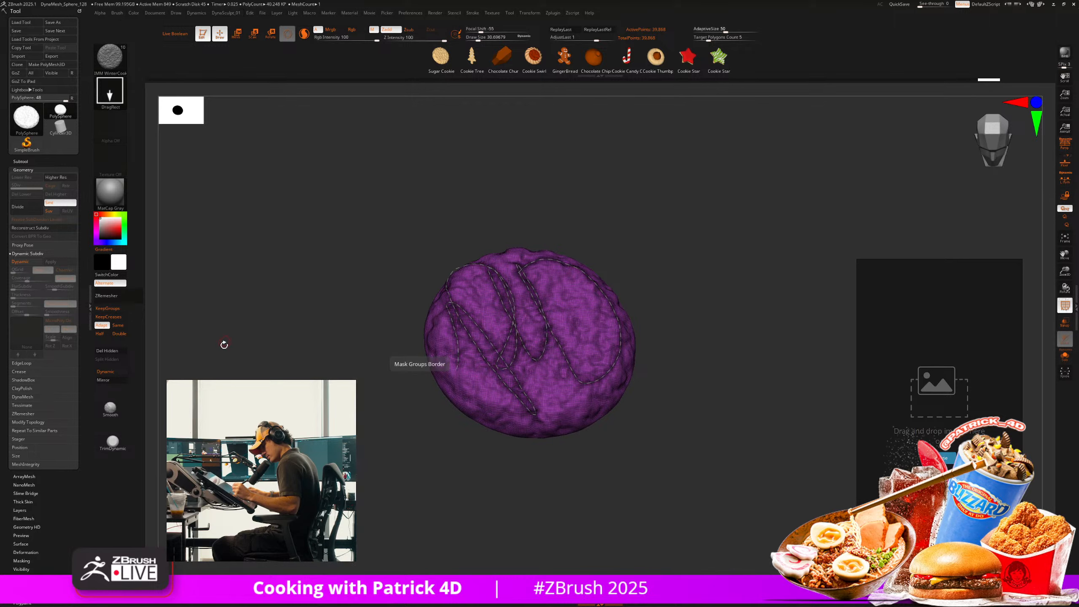
mouse_move(221, 342)
mouse_down()
mouse_move(232, 352)
mouse_move(234, 338)
mouse_up()
key(ctrl+z)
Mask a denser zigzag drizzle over the cookie's top, apply it at draw size about 44, and strengthen it with Boost Mask.
key(s)
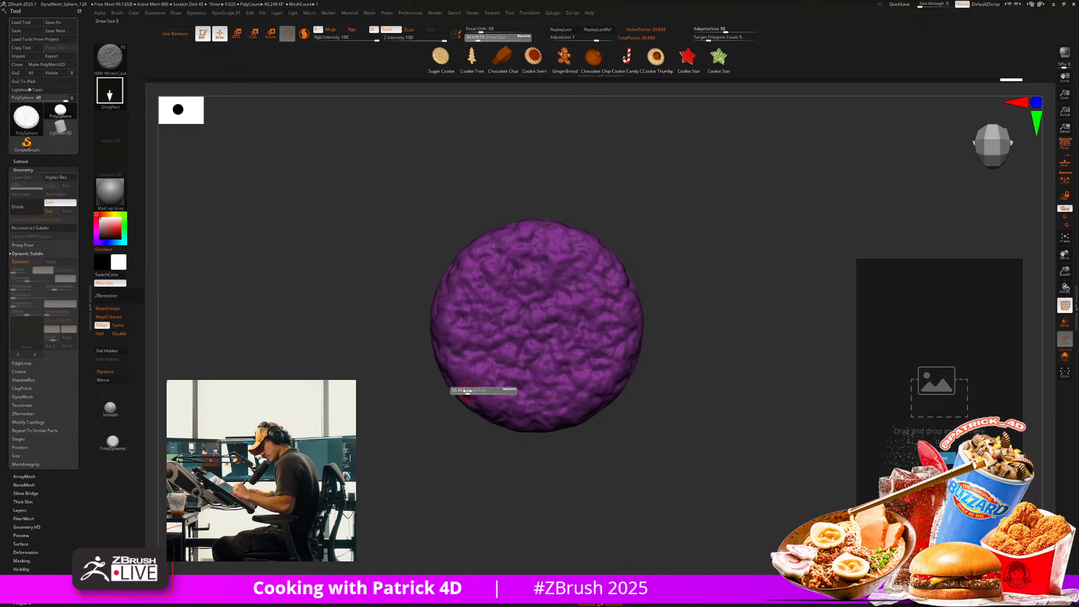
click(469, 392)
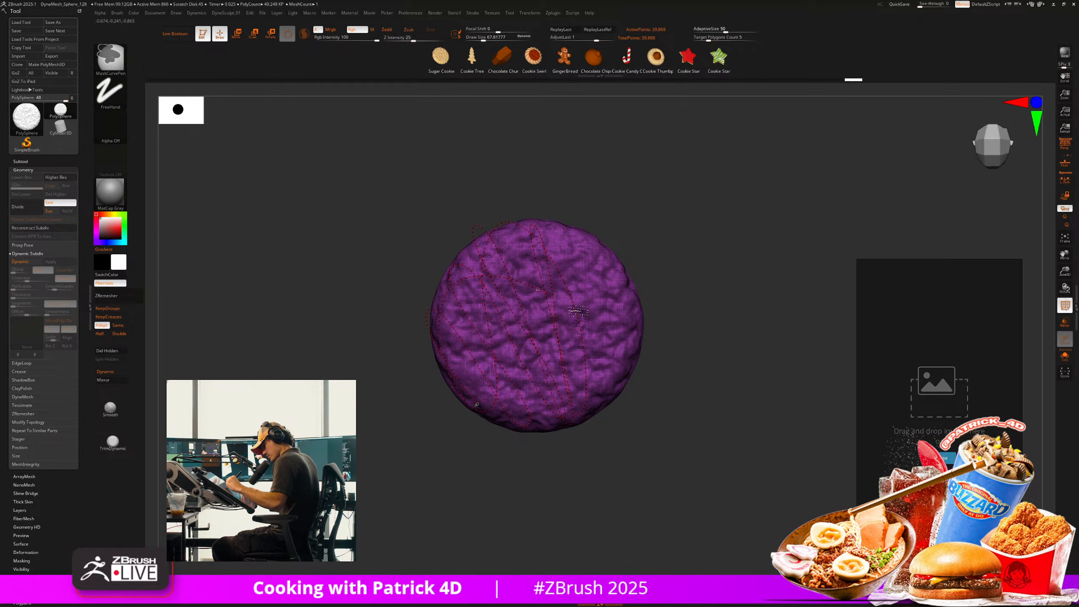
ctrl+click(492, 408)
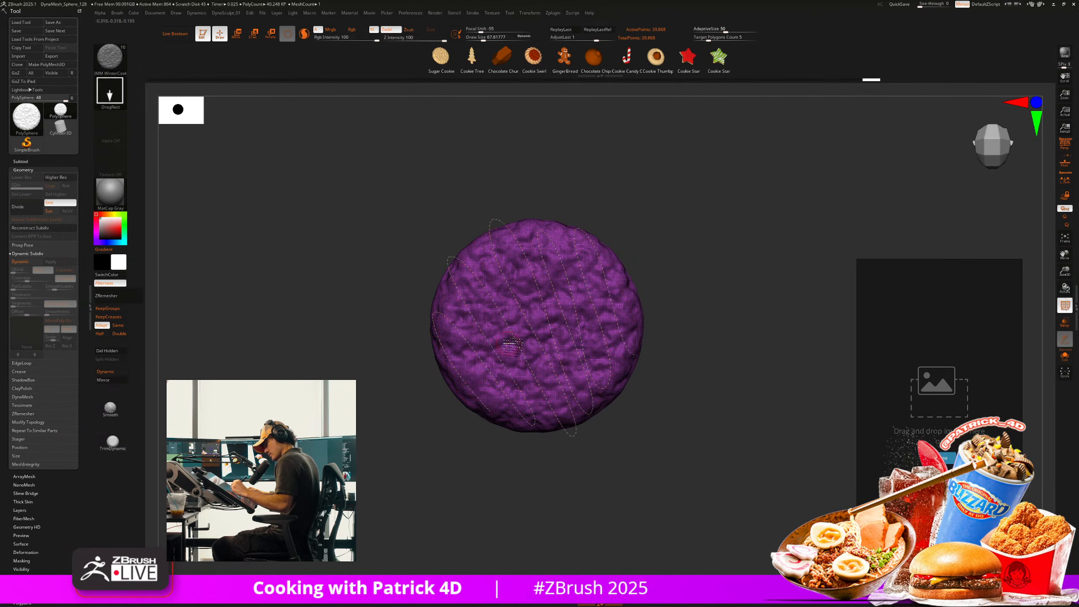
key(s)
click(506, 347)
ctrl+click(520, 345)
key(2)
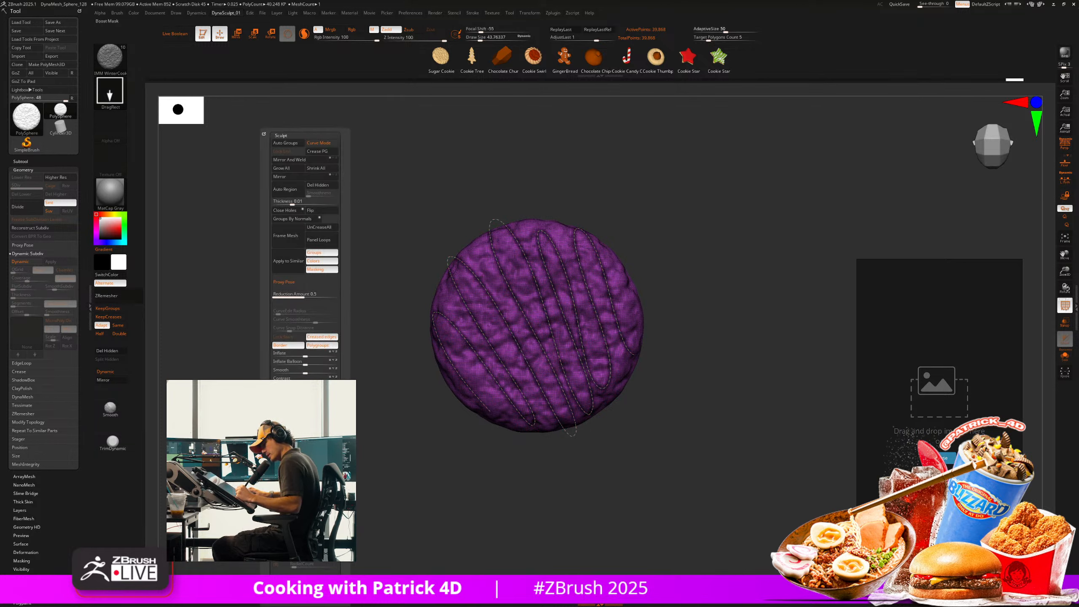
drag(374, 374, 408, 340)
Extract the masked drizzle from the cookie as a separate subtool and turn off the polyframe display.
click(20, 161)
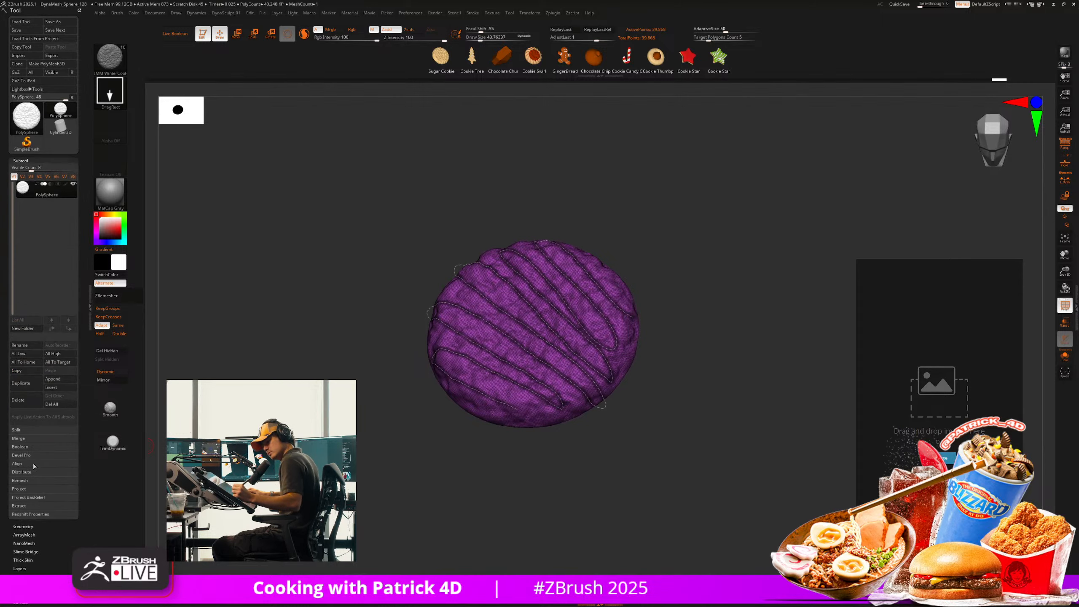
click(22, 506)
click(19, 518)
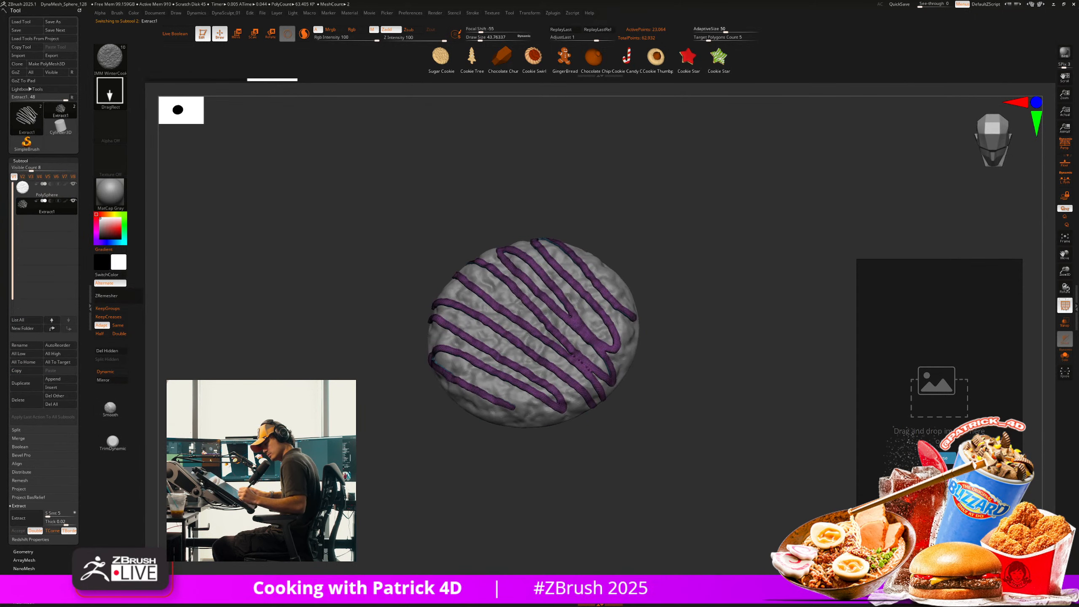
key(space)
key(shift+f)
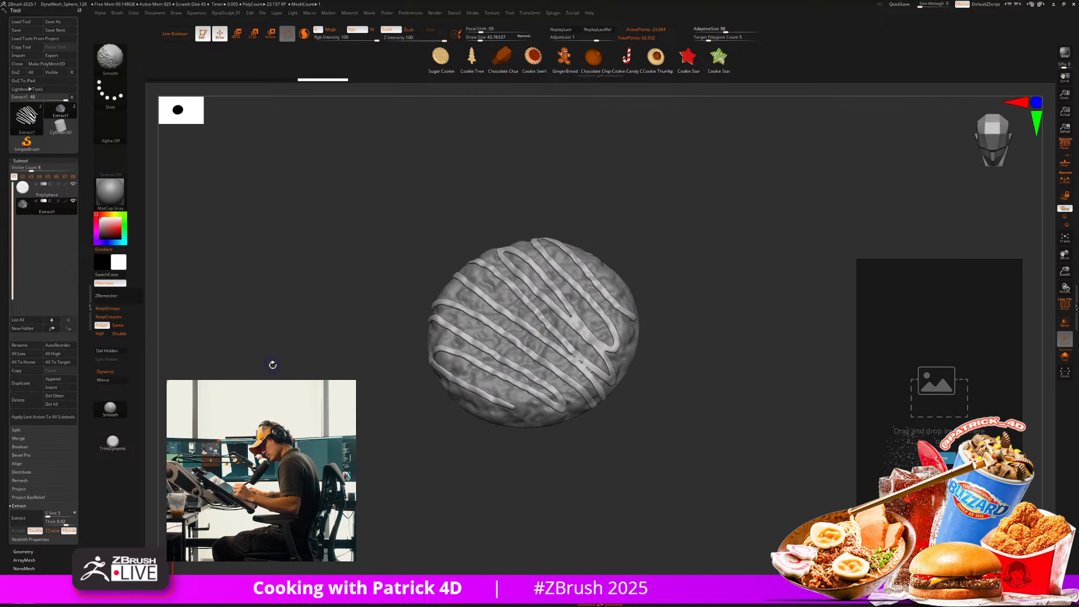
key(space)
drag(287, 364, 291, 354)
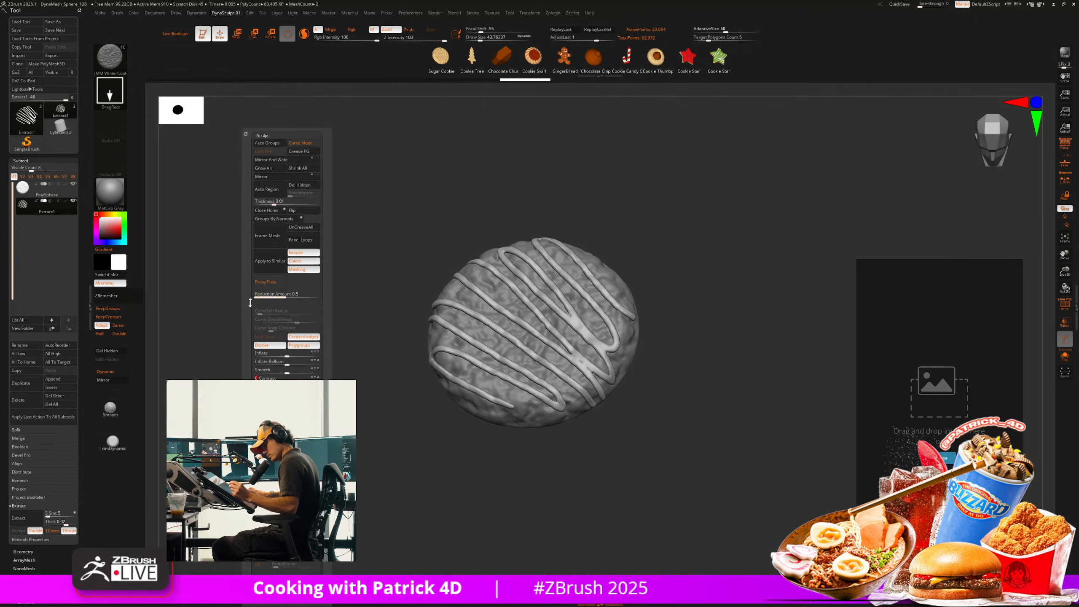
Convert the extracted drizzle to a DynaMesh at resolution 128.
click(23, 552)
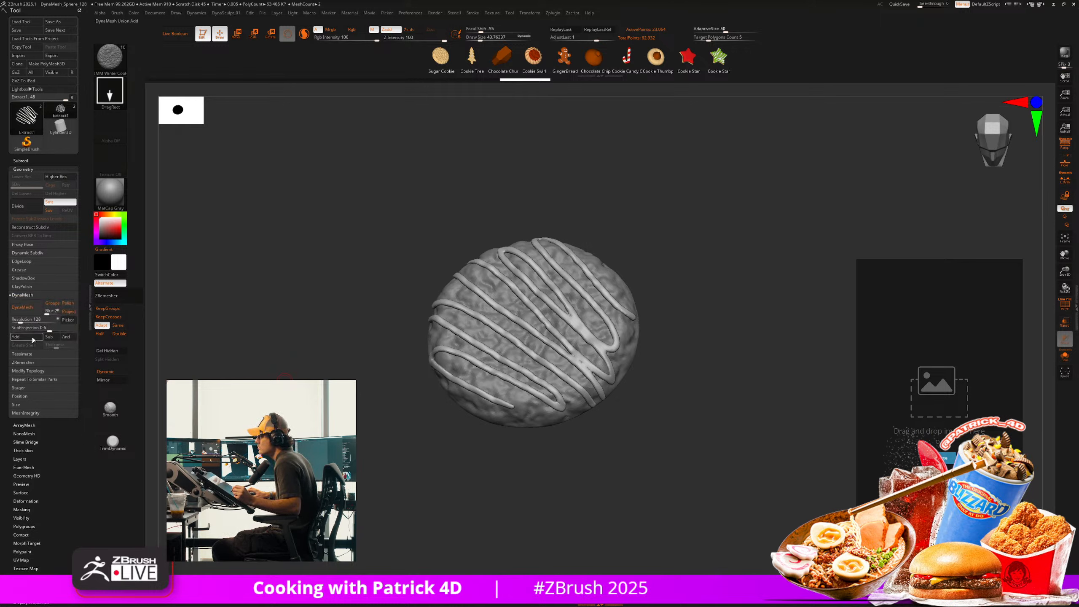
click(22, 306)
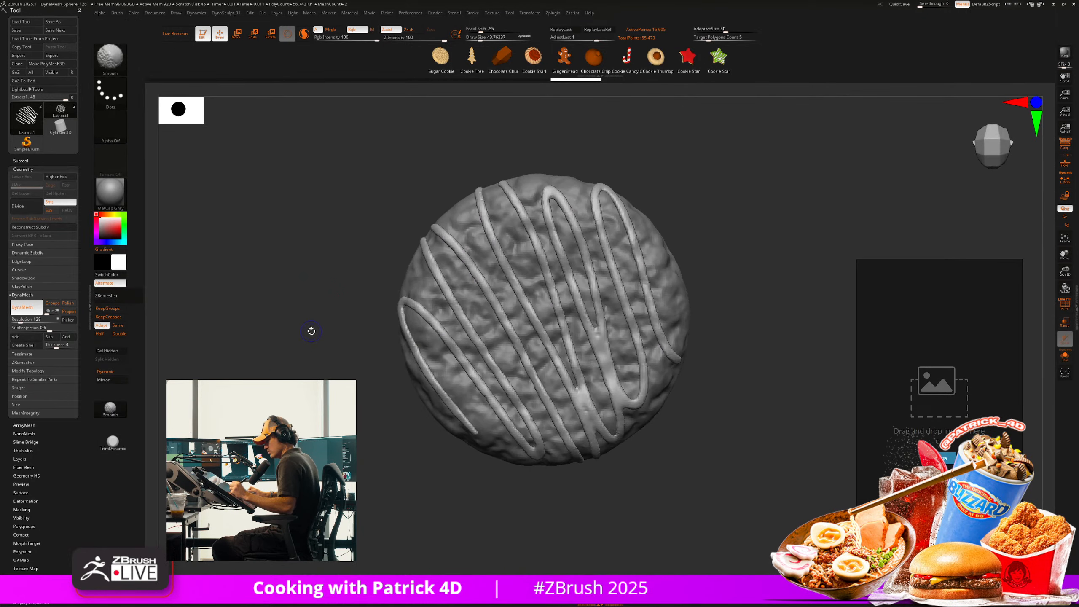
drag(306, 291, 340, 306)
alt+drag(333, 380, 347, 390)
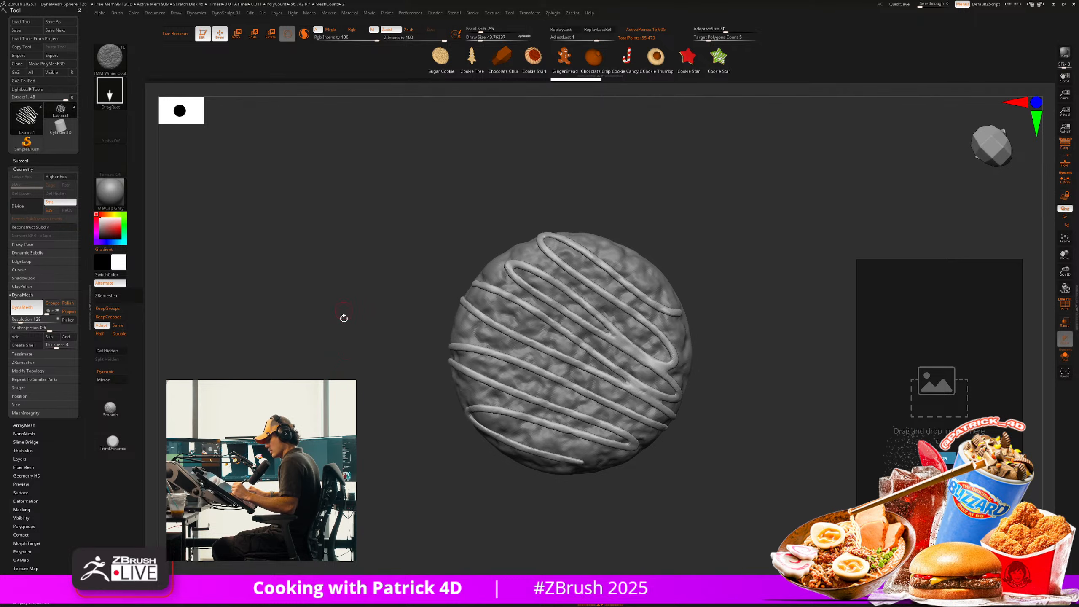
key(shift+f)
Thicken parts of the icing drizzle with the Inflat brush at draw size 104 and show the polyframe.
mouse_move(340, 433)
mouse_down()
mouse_move(339, 365)
mouse_move(355, 429)
mouse_up()
key(b)
key(i)
key(n)
key(s)
key(shift+f)
mouse_move(445, 421)
mouse_down()
mouse_move(539, 434)
mouse_move(501, 383)
mouse_move(493, 336)
mouse_move(584, 289)
mouse_up()
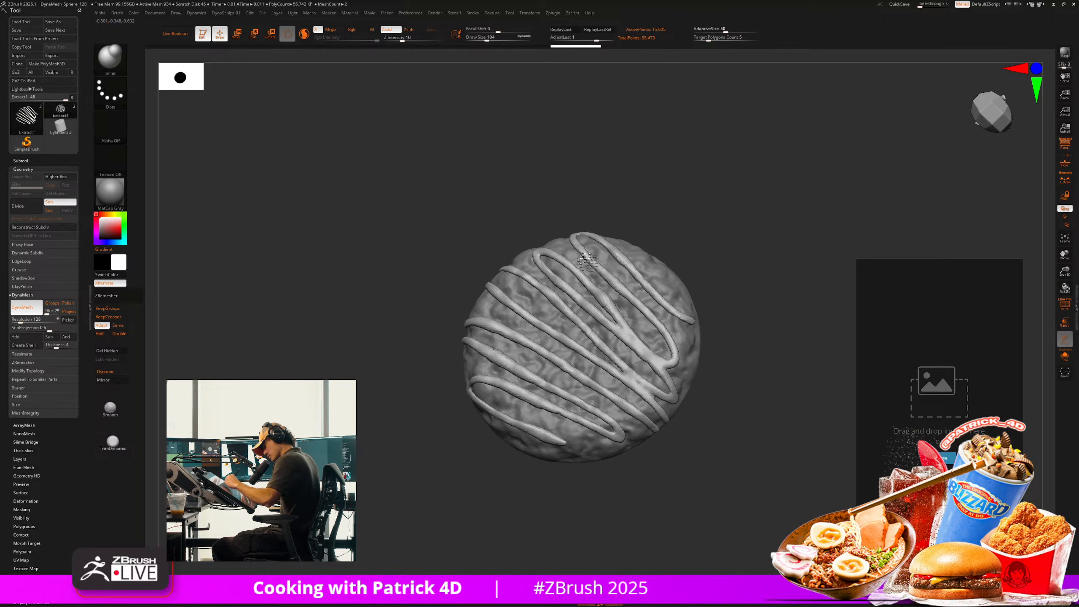
drag(446, 269, 315, 331)
key(shift+f)
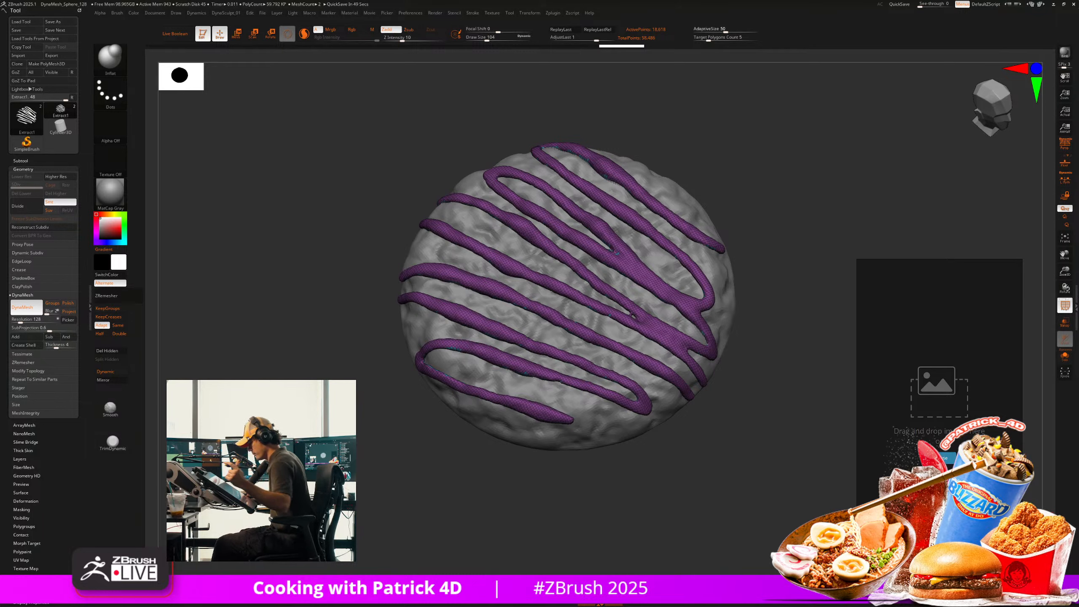
Try setting the gizmo to transform the cookie and drizzle subtools together while viewing them from the side.
mouse_move(310, 340)
mouse_down()
mouse_move(309, 359)
mouse_move(301, 323)
mouse_move(293, 349)
mouse_move(286, 332)
mouse_move(320, 314)
mouse_move(342, 365)
mouse_move(330, 366)
mouse_move(331, 341)
mouse_up()
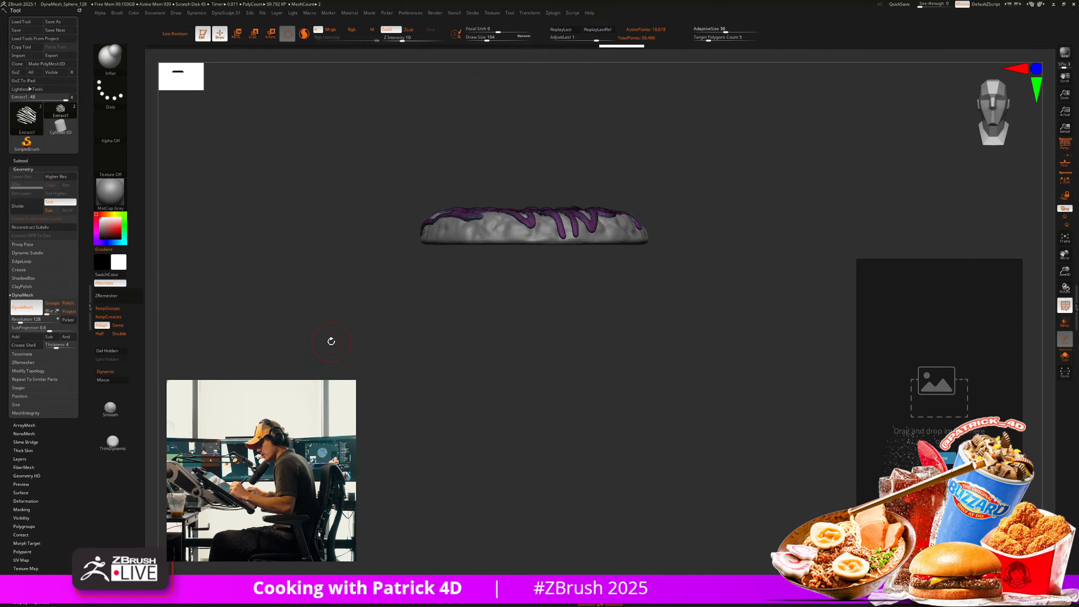
click(20, 160)
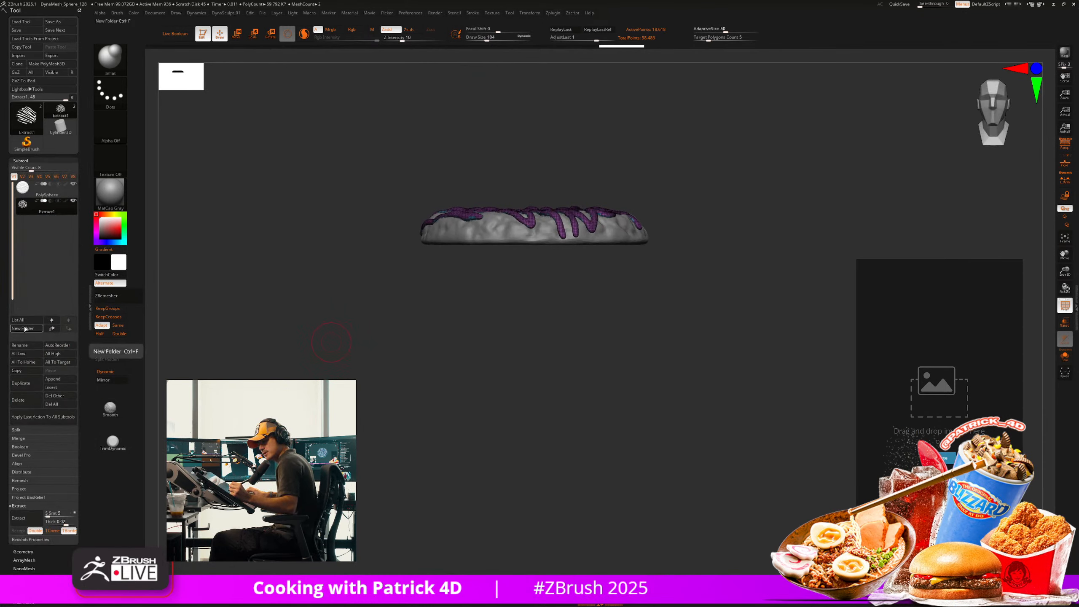
key(e)
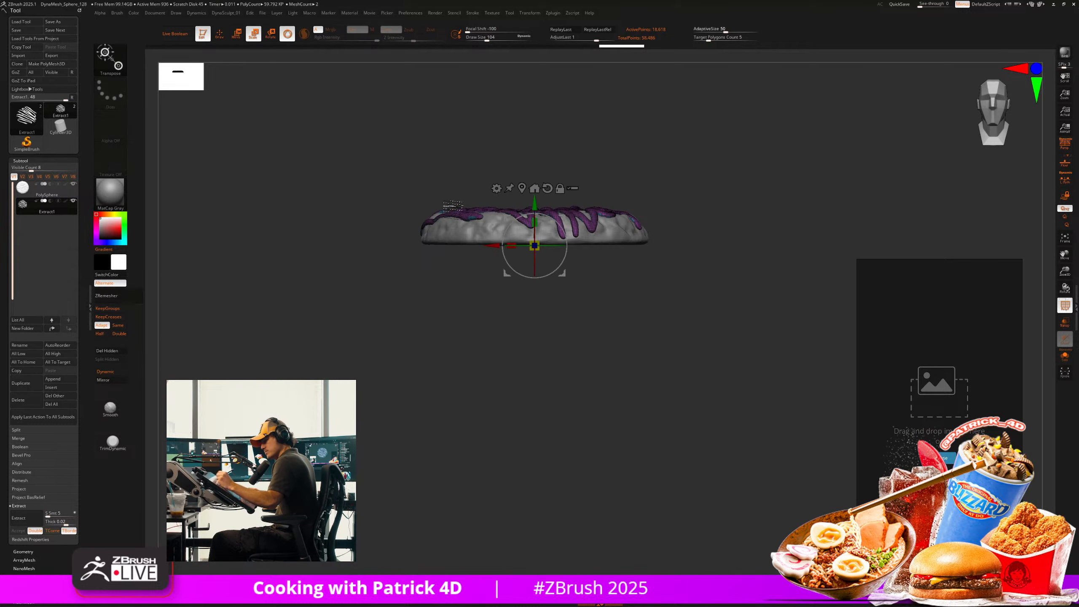
key(alt+s)
key(alt+s)
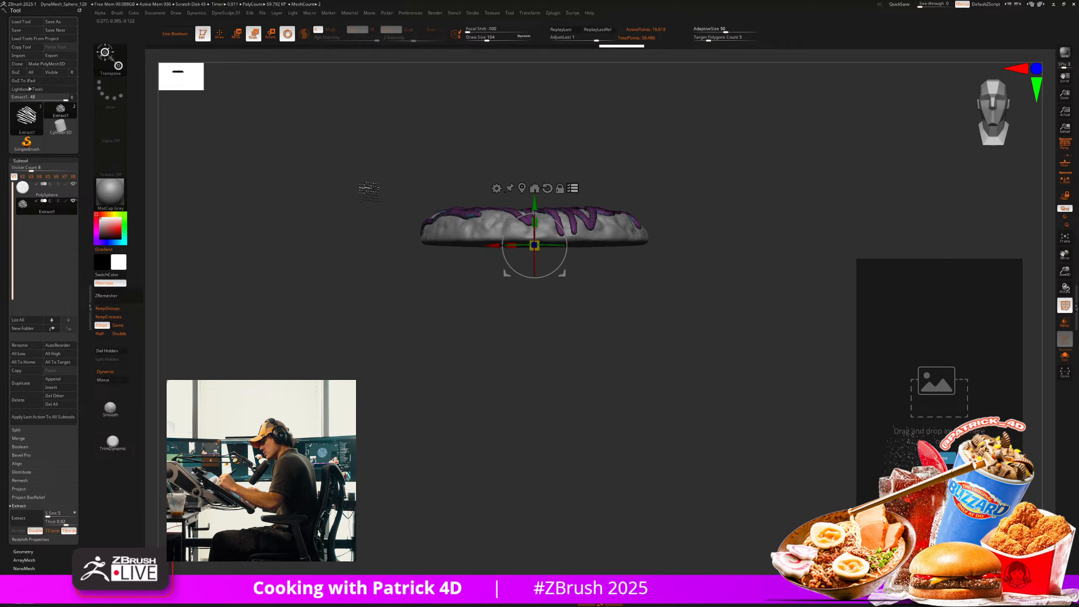
key(ctrl+shift)
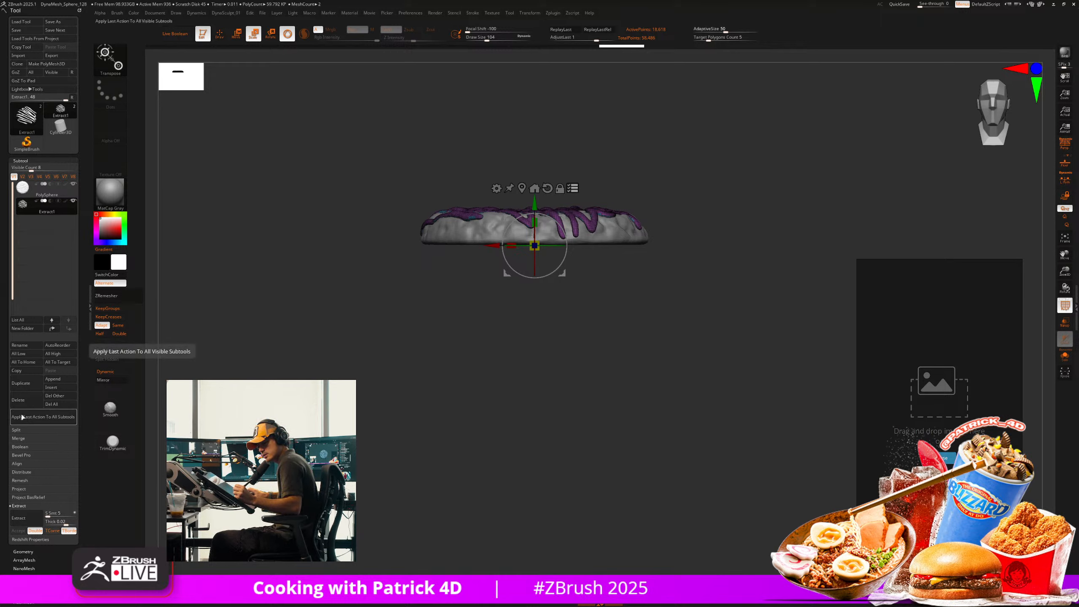
drag(305, 219, 314, 255)
key(shift+f)
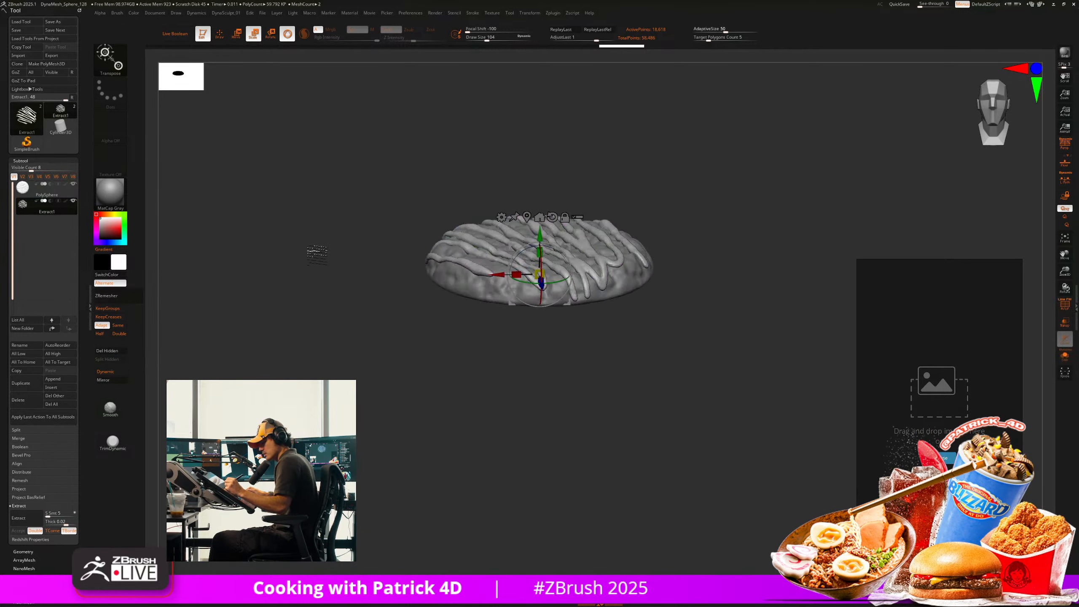
ZRemesh the drizzle with the Half option and subdivide it once to smooth it.
click(23, 551)
click(28, 361)
click(35, 324)
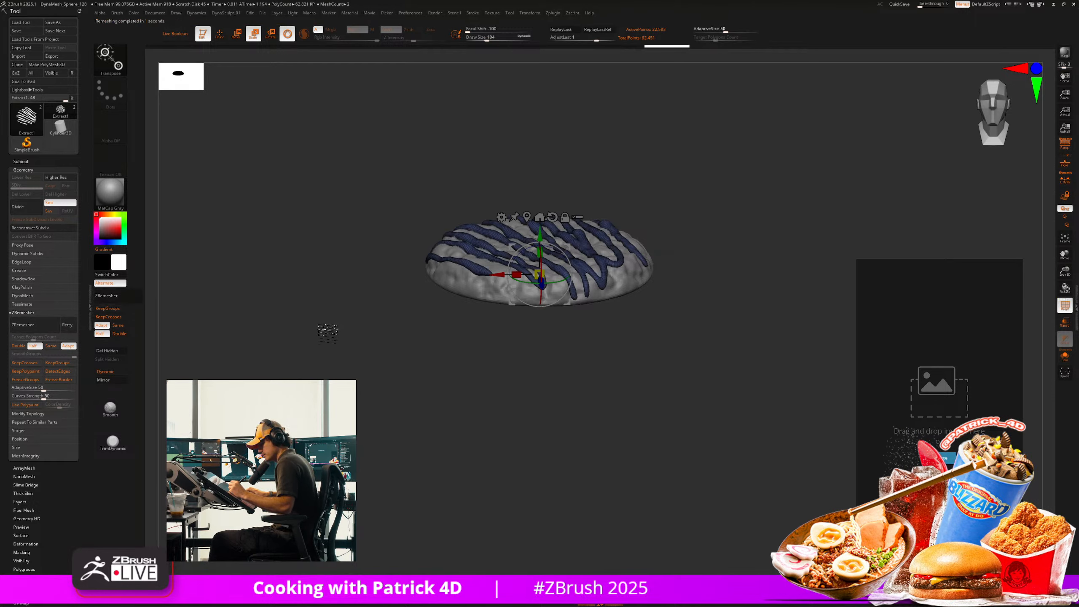
mouse_move(327, 331)
mouse_down()
mouse_move(328, 344)
mouse_move(330, 294)
mouse_move(339, 337)
mouse_up()
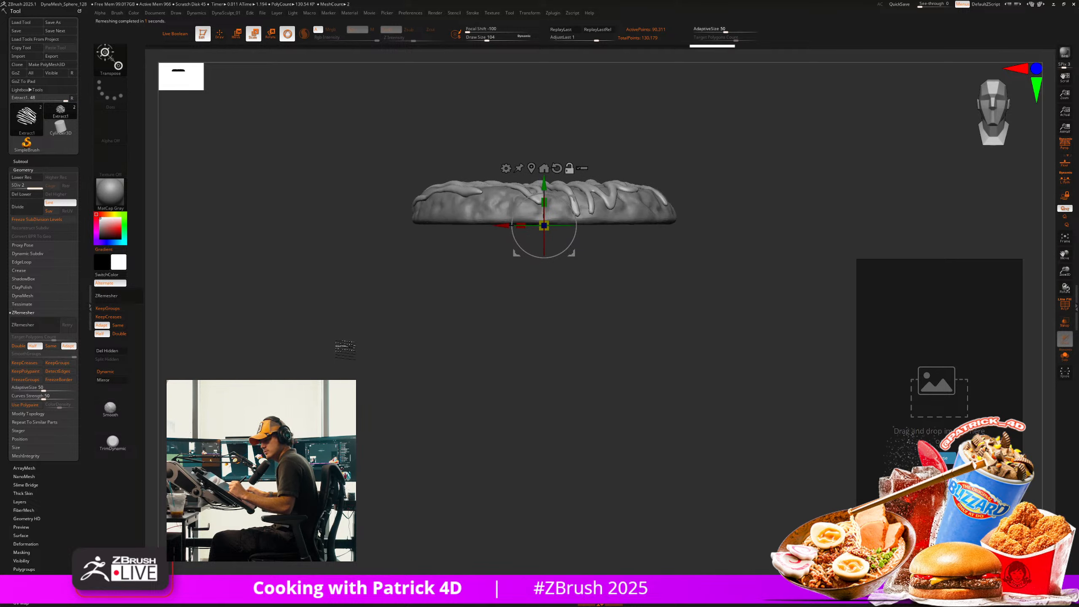
Select the cookie subtool, turn on transposing of all selected subtools, and clear the cookie's mask.
click(25, 162)
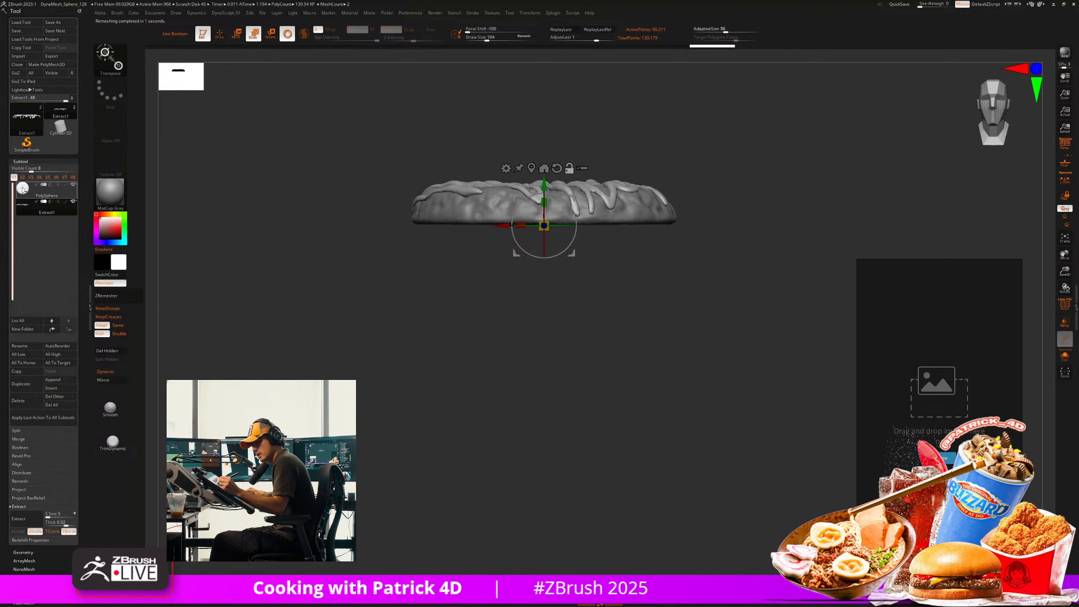
click(22, 198)
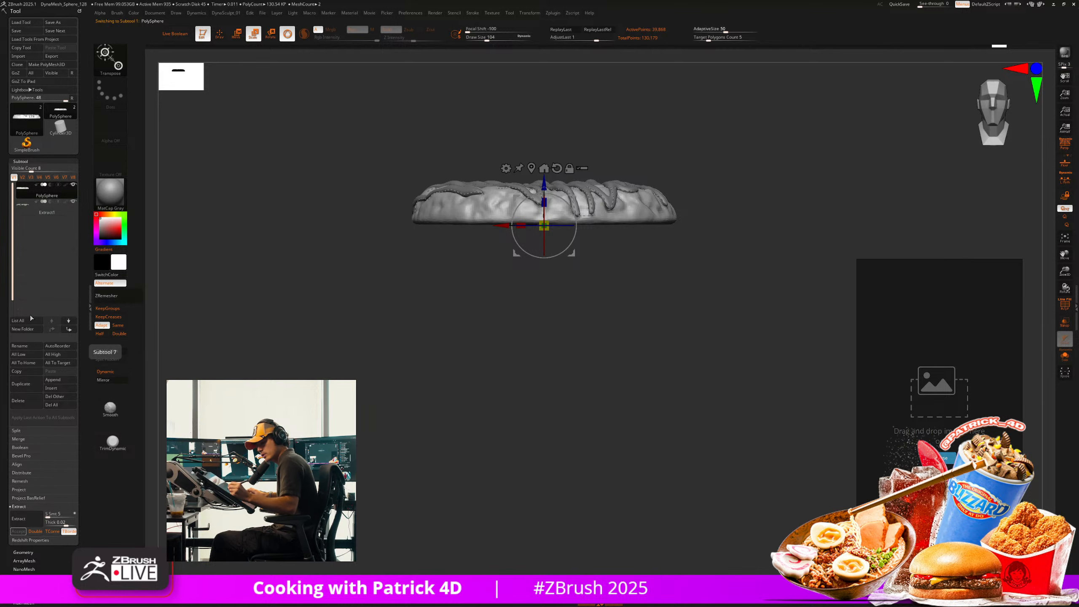
click(582, 169)
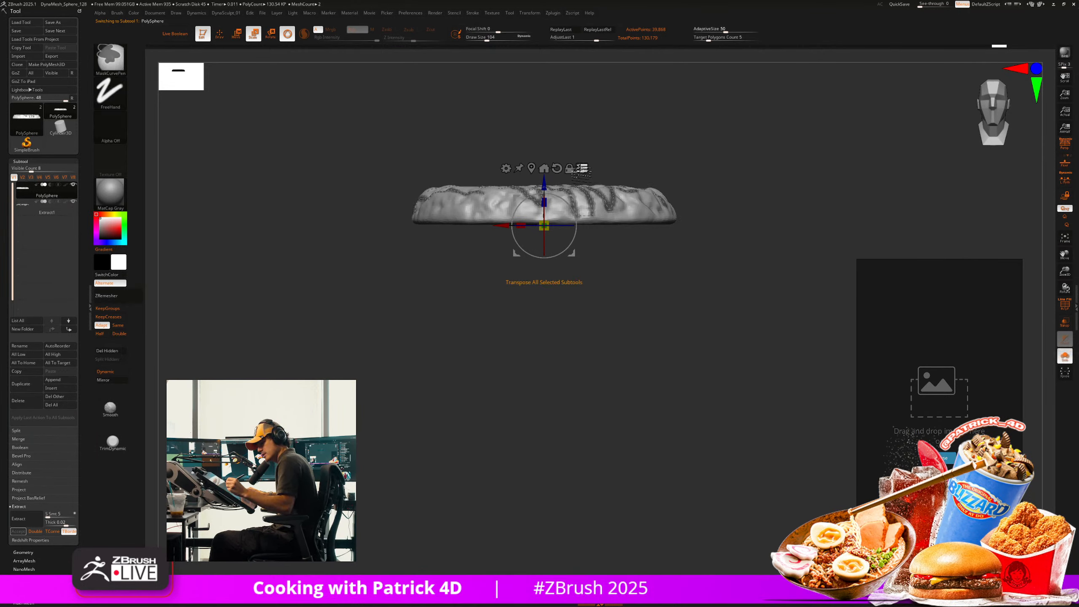
ctrl+drag(231, 292, 246, 305)
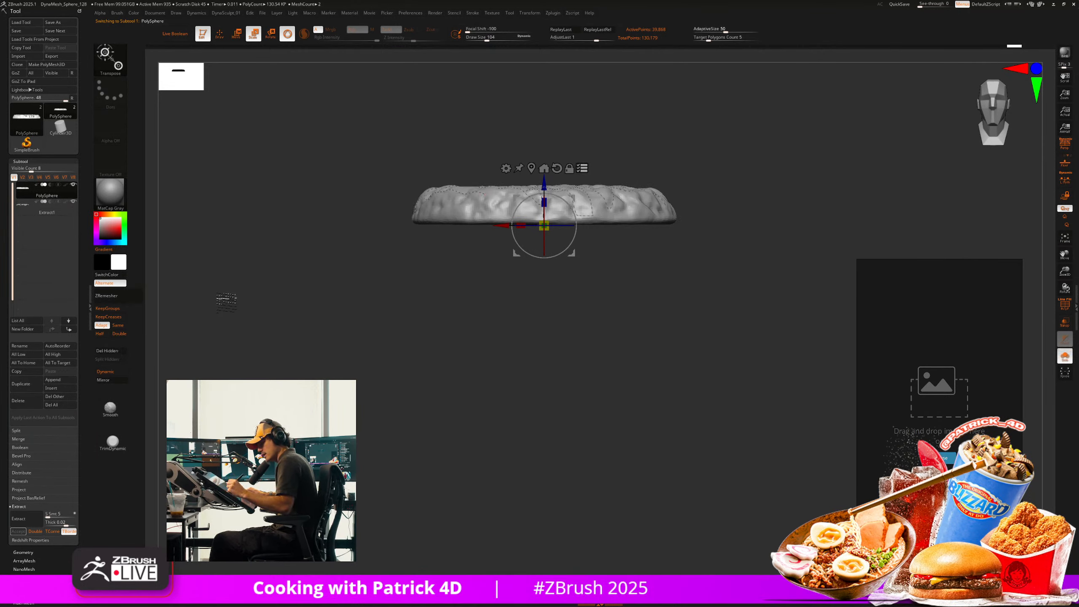
Group the cookie and drizzle subtools in a new folder and collapse it.
click(23, 331)
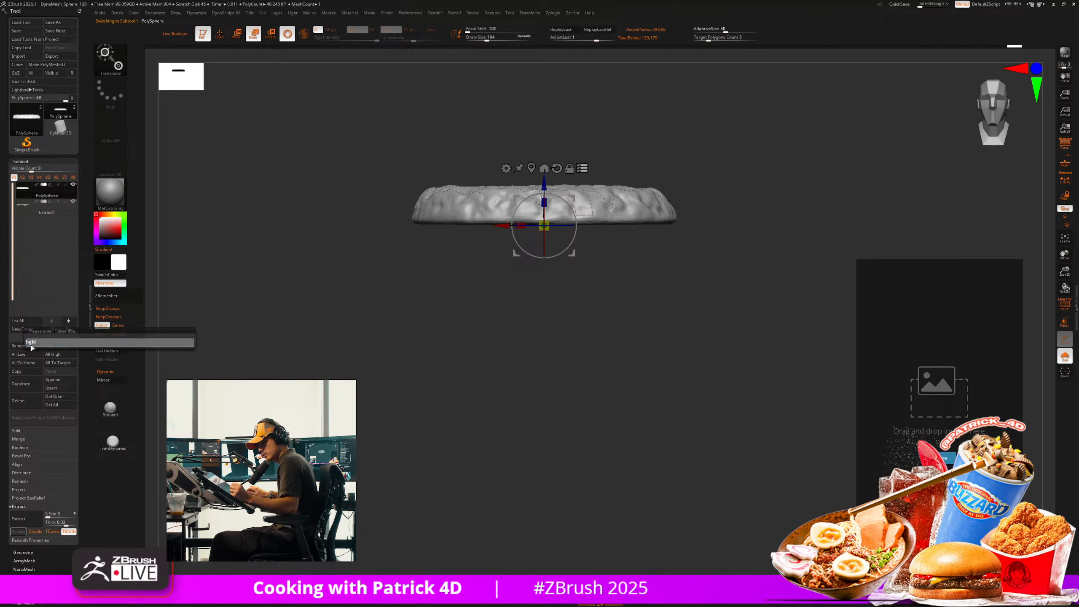
key(Return)
drag(30, 225, 32, 207)
click(23, 188)
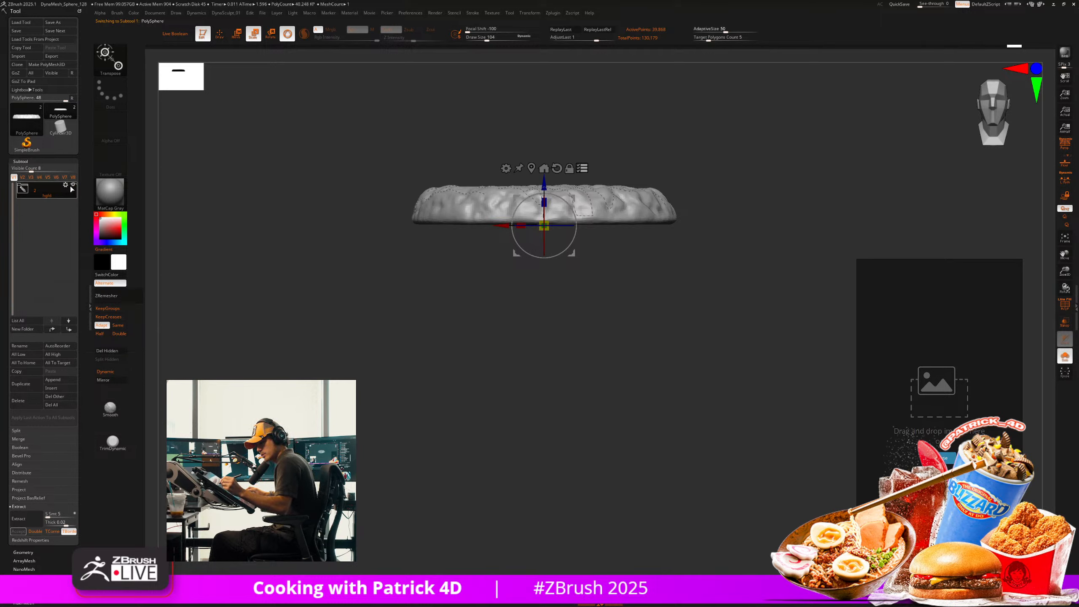
Duplicate the folder holding the cookie and drizzle, and turn off Solo.
click(65, 185)
click(75, 261)
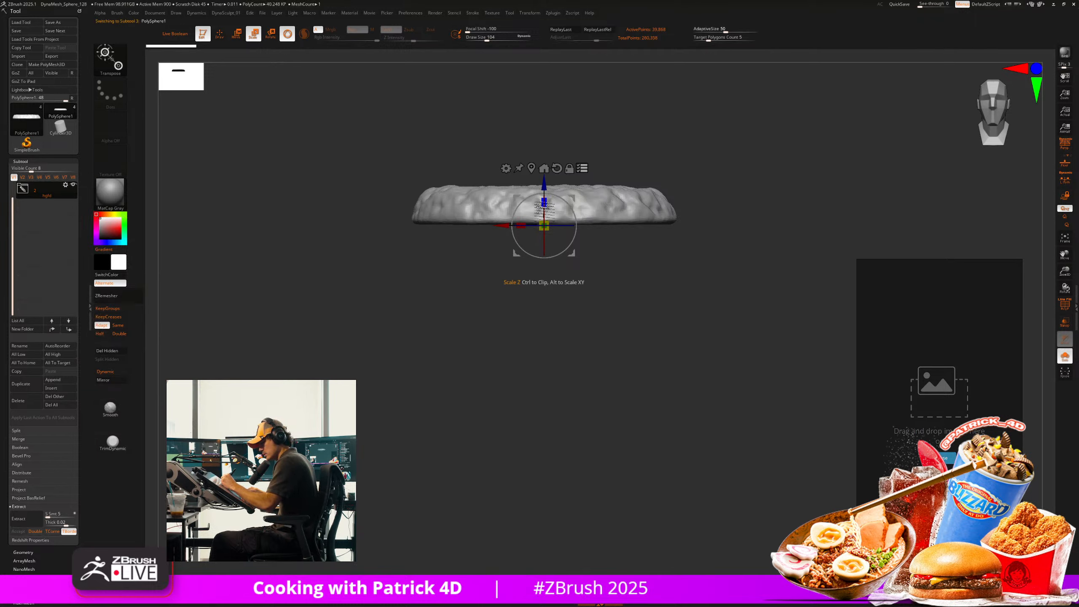
key(alt+s)
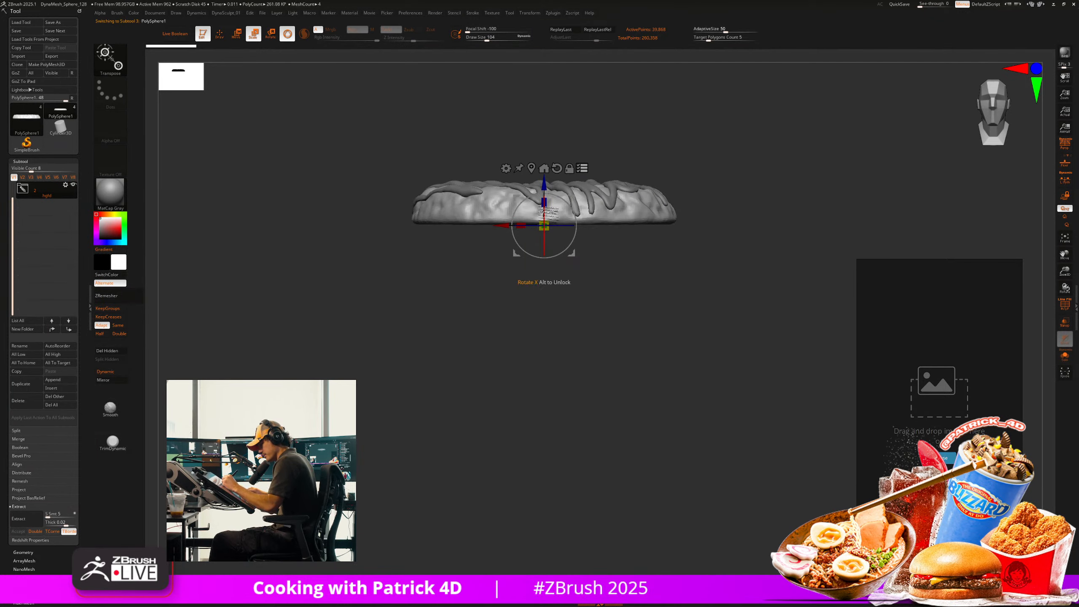
Flip the duplicated cookie upside down and place it below the original with a gap, then show the polyframe.
drag(548, 210, 544, 317)
drag(285, 223, 317, 248)
click(602, 240)
mouse_move(340, 294)
shift+mouse_down()
mouse_move(288, 269)
mouse_move(304, 270)
mouse_move(303, 258)
mouse_move(337, 282)
mouse_move(308, 260)
mouse_move(302, 269)
mouse_move(286, 245)
shift+mouse_up()
click(220, 34)
key(shift+f)
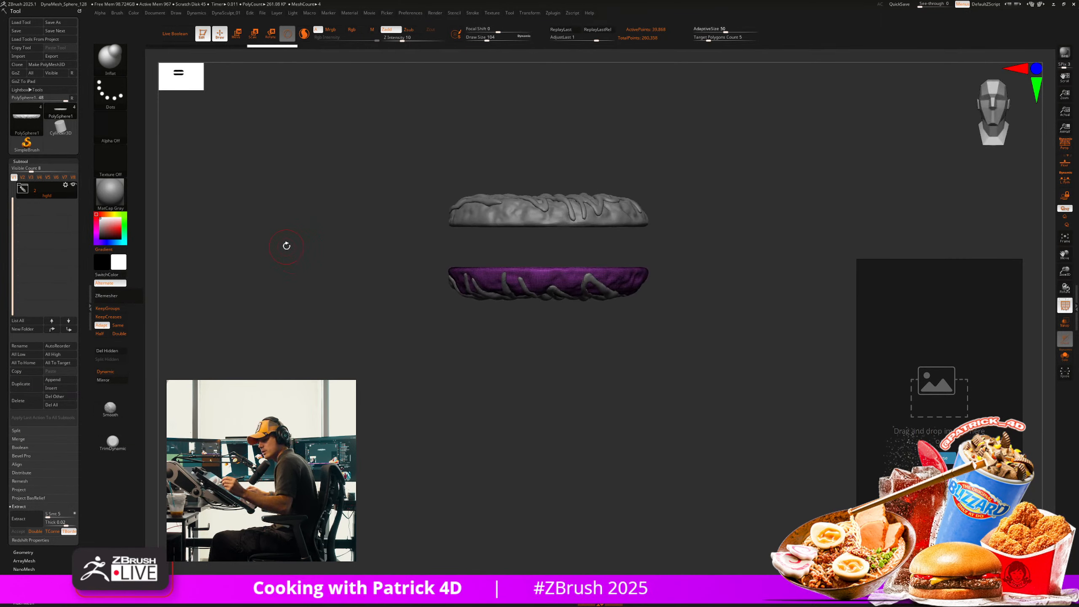
Insert a cube subtool between the cookies and replace it with a polygon cylinder from the gizmo's primitives.
click(51, 388)
click(65, 432)
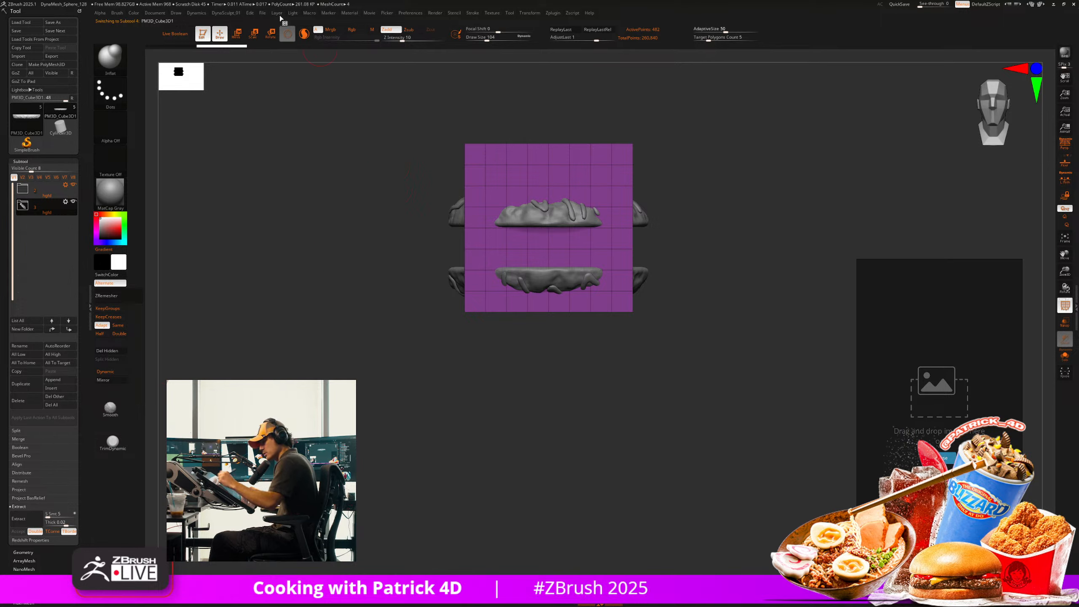
drag(320, 207, 310, 212)
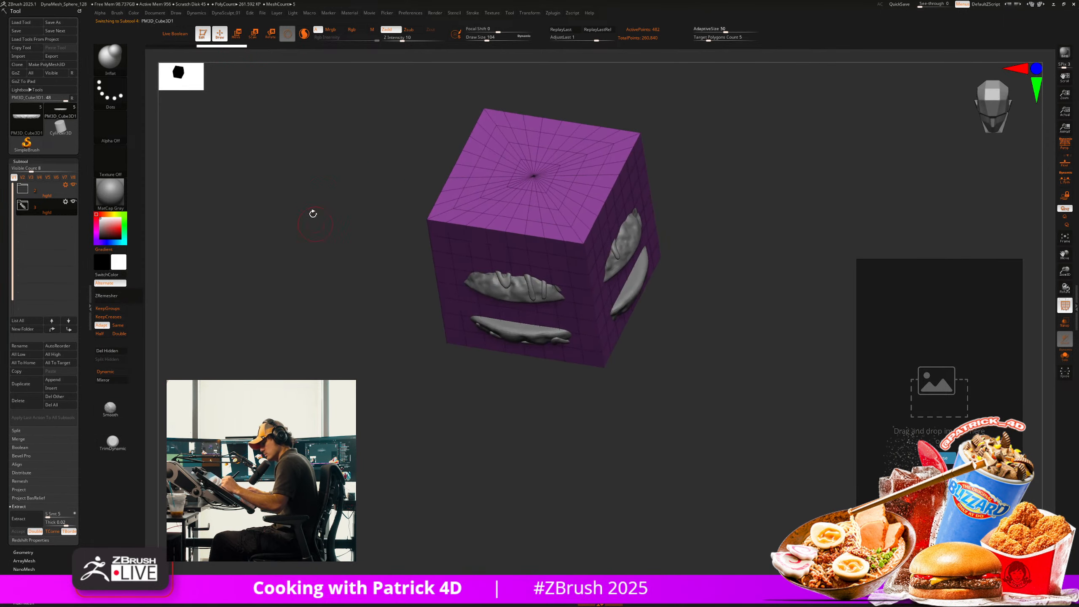
click(241, 36)
click(505, 180)
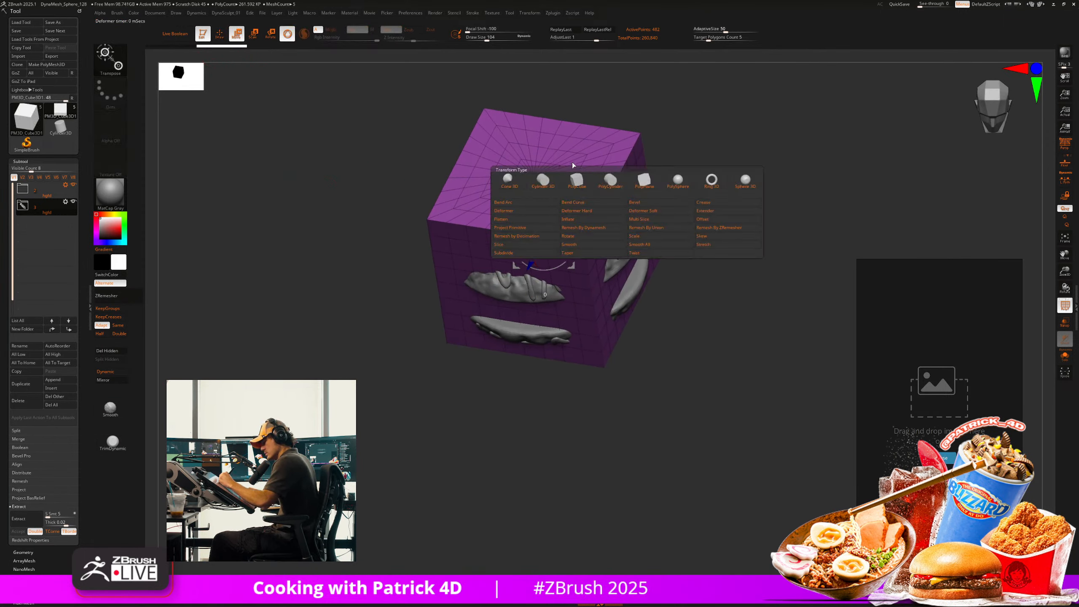
click(509, 183)
click(610, 180)
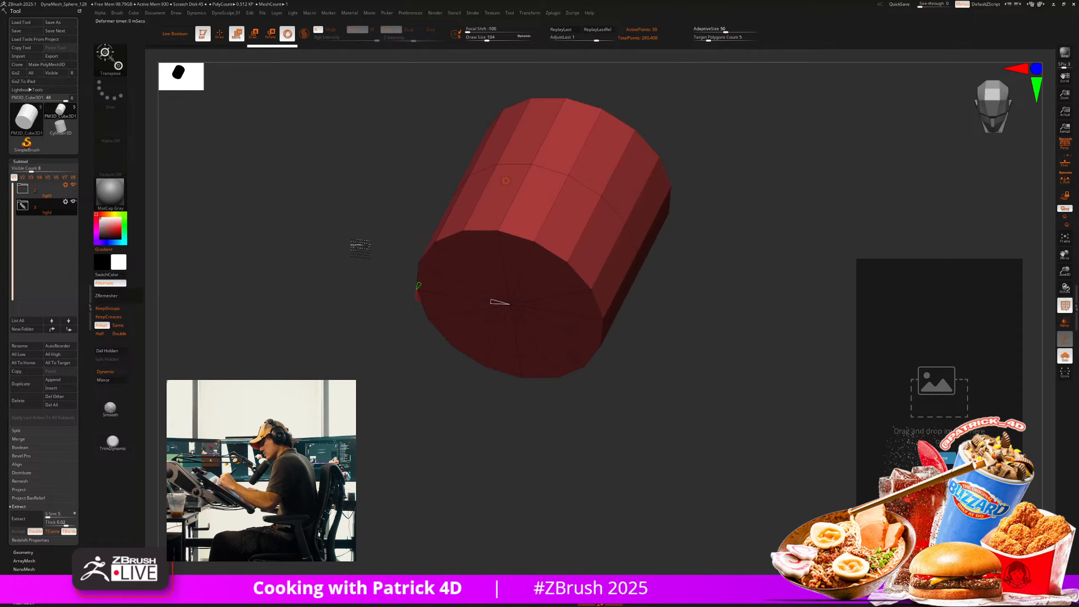
Increase the number of segments around the cylinder and move its subtool out of the cookie folder.
shift+drag(361, 247, 357, 241)
drag(457, 232, 446, 266)
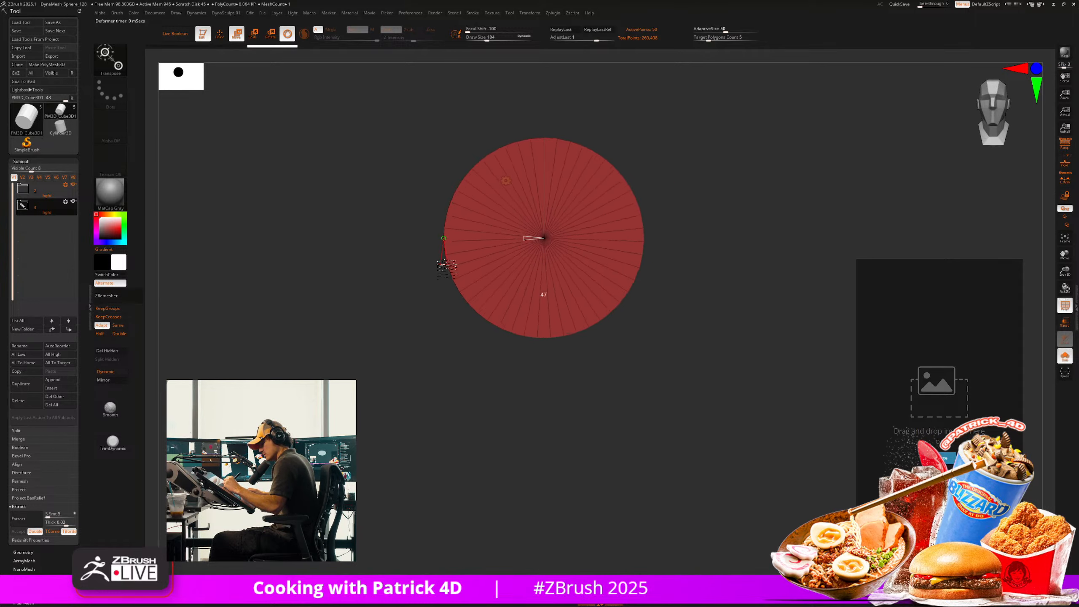
click(23, 551)
click(21, 163)
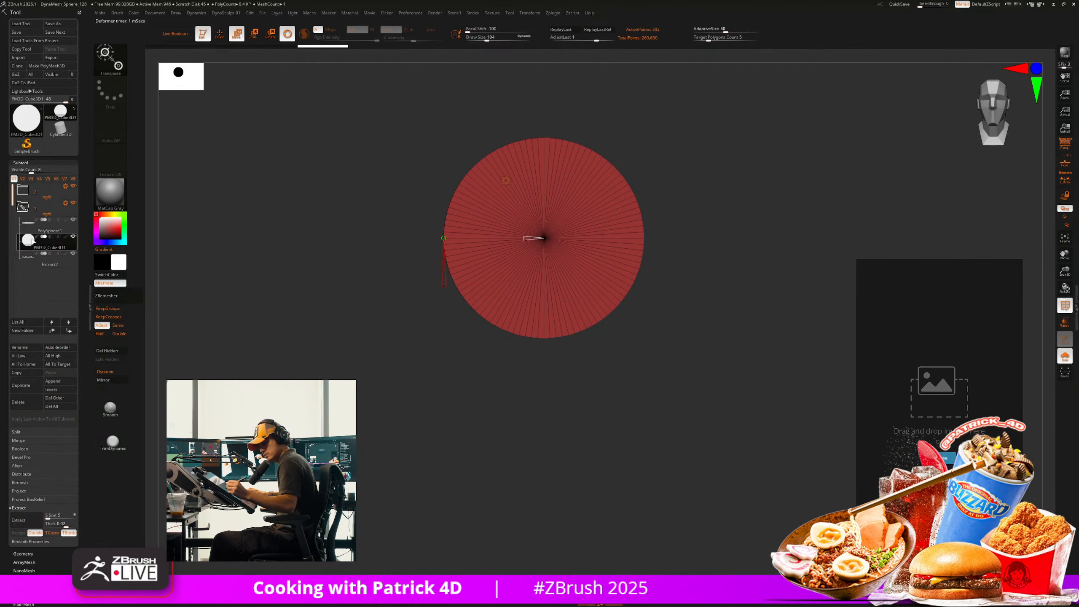
drag(33, 240, 31, 271)
click(23, 207)
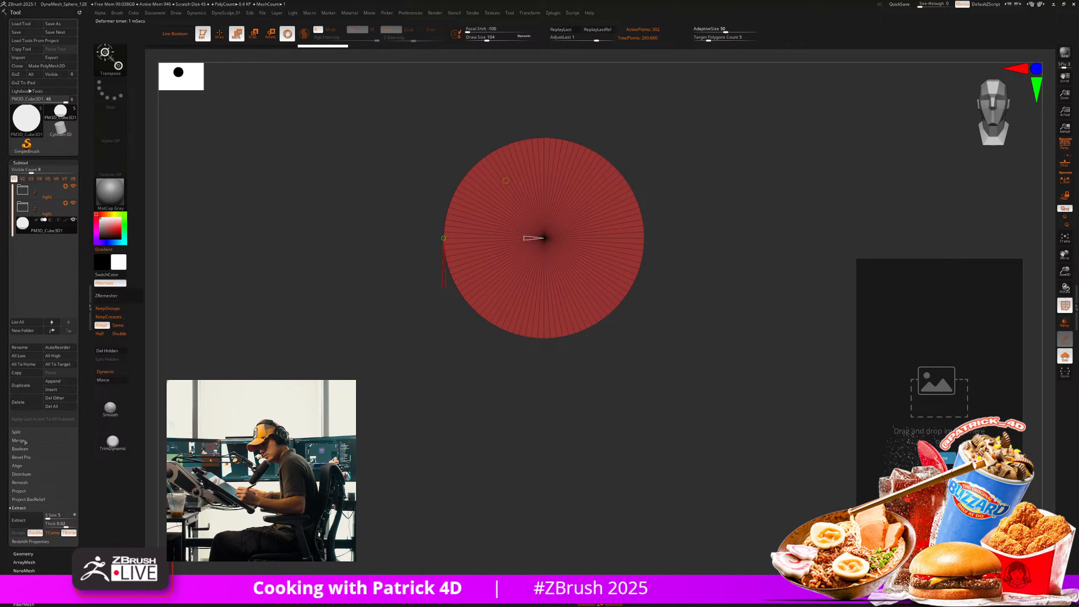
Convert the cylinder to a DynaMesh at resolution 128.
click(23, 553)
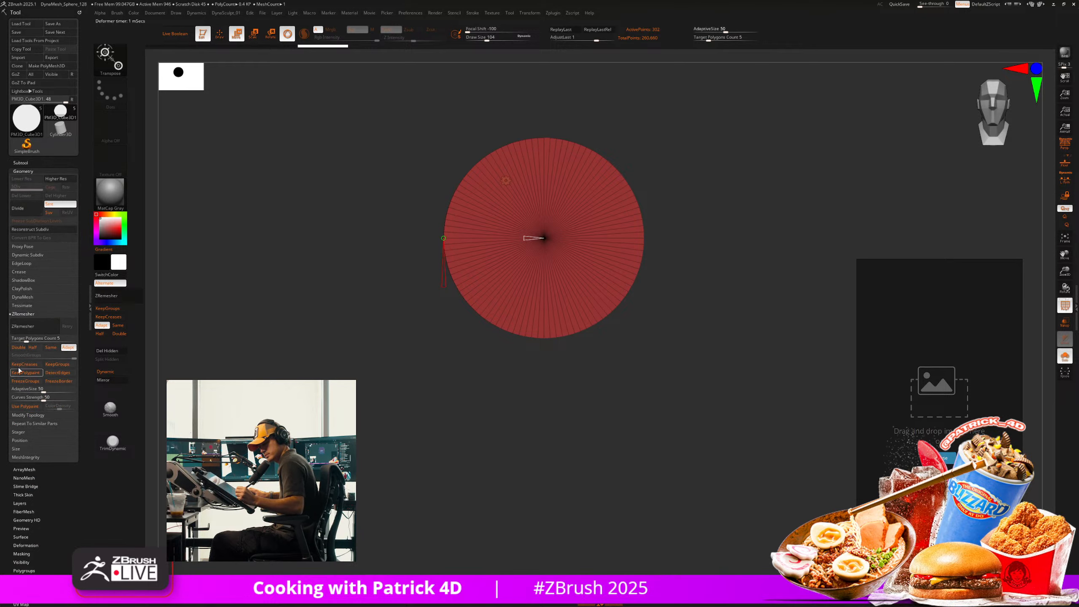
click(18, 291)
click(22, 297)
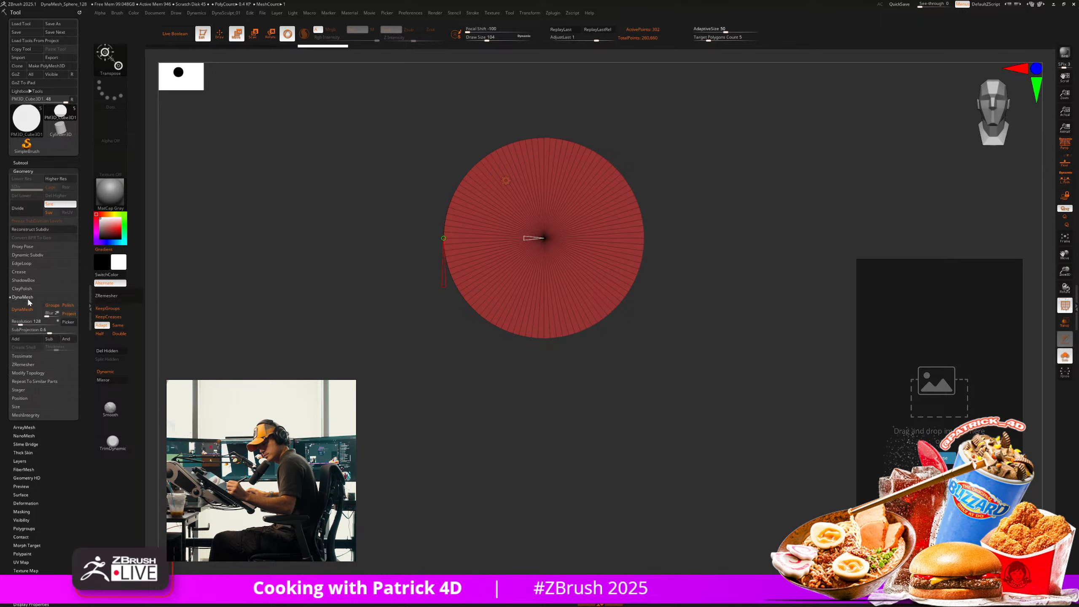
click(29, 307)
Flatten and position the cylinder as a filling layer between the two cookies, remesh it, and hide the polyframe.
shift+drag(350, 258, 357, 299)
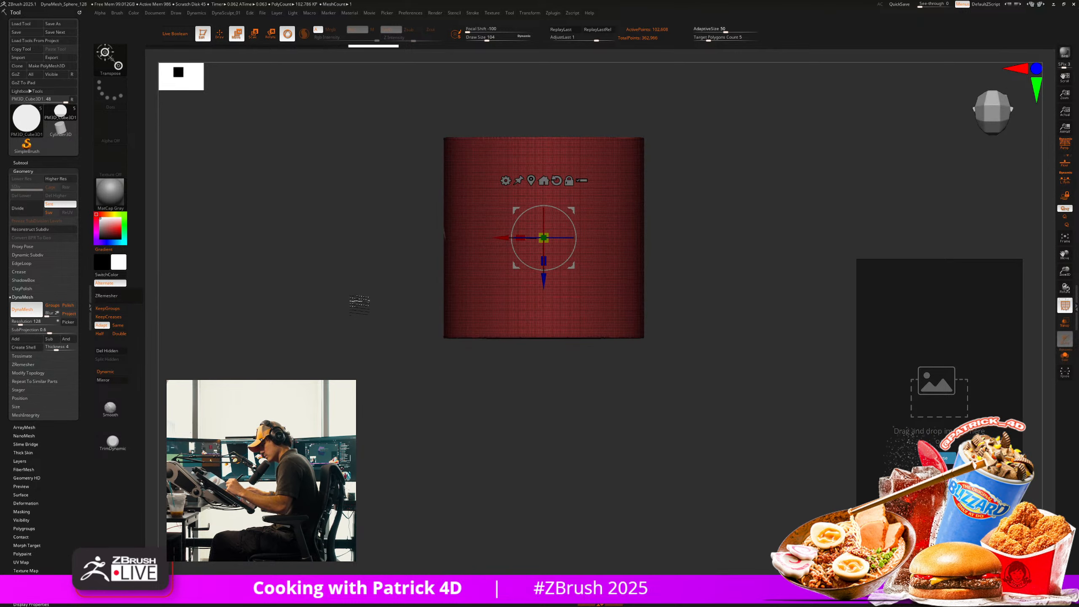
drag(452, 257, 533, 193)
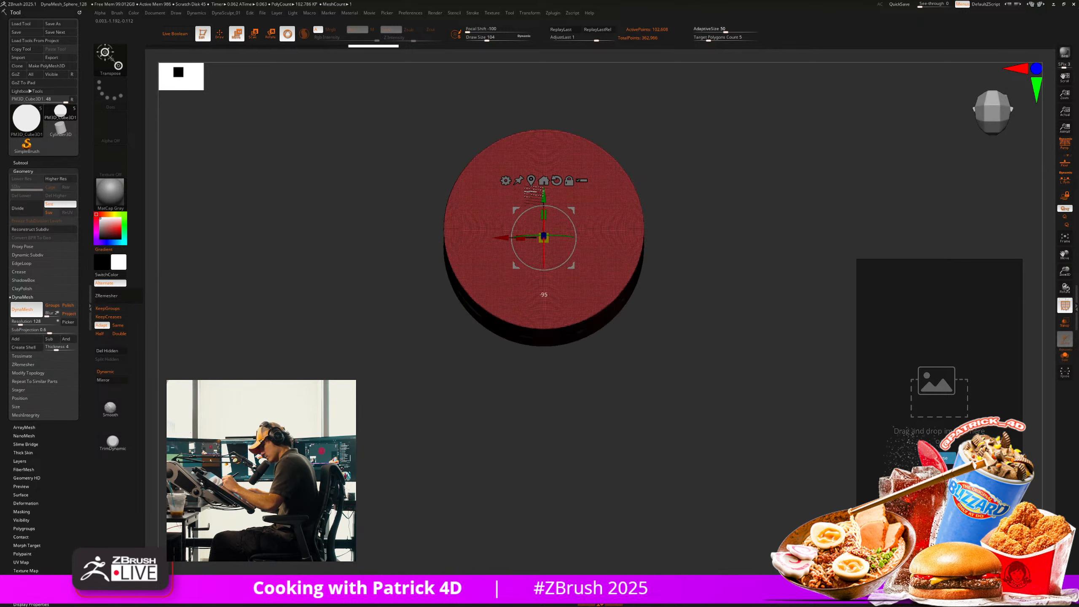
mouse_move(543, 237)
mouse_down()
mouse_move(524, 248)
mouse_move(527, 301)
mouse_up()
drag(543, 192, 544, 210)
key(1)
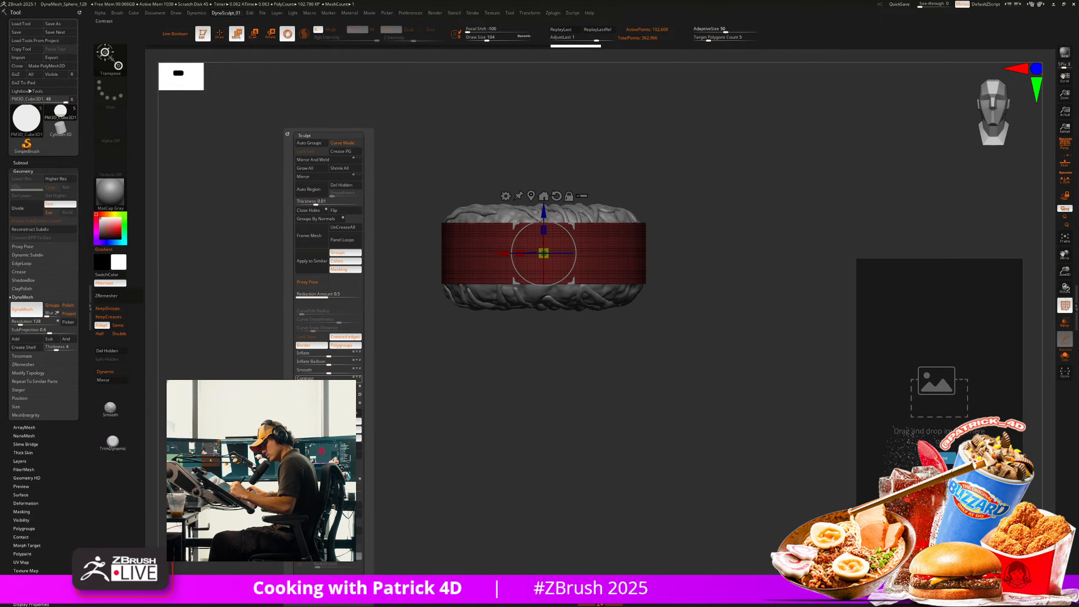
ctrl+drag(543, 253, 543, 257)
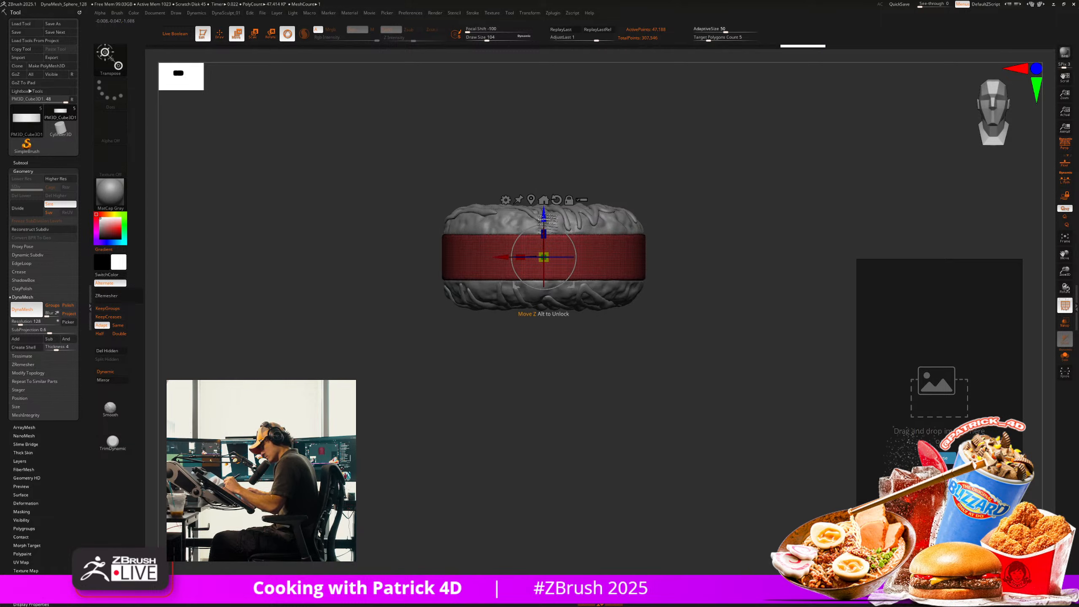
mouse_move(284, 260)
mouse_down()
mouse_move(291, 275)
mouse_move(272, 232)
mouse_move(265, 248)
mouse_move(293, 253)
mouse_up()
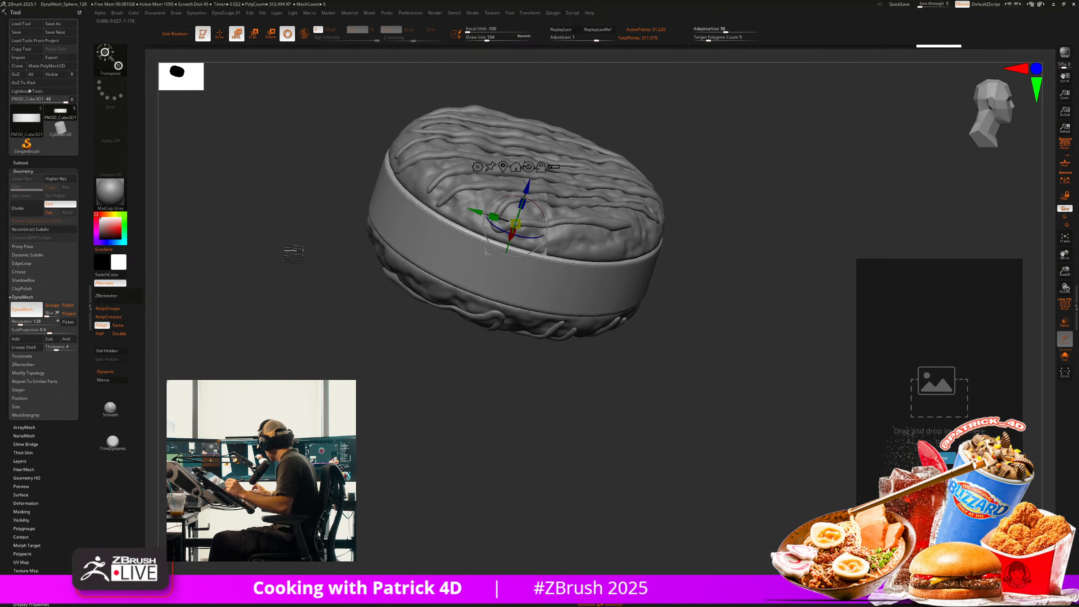
Build up uneven clay strokes on one side of the filling with the ThickSkinClay brush at draw size about 187.
key(b)
click(326, 300)
key(s)
drag(326, 299, 331, 299)
mouse_move(444, 272)
mouse_down()
mouse_move(476, 269)
mouse_move(445, 232)
mouse_move(309, 153)
mouse_up()
key(ctrl+z)
key(ctrl+z)
drag(395, 204, 425, 261)
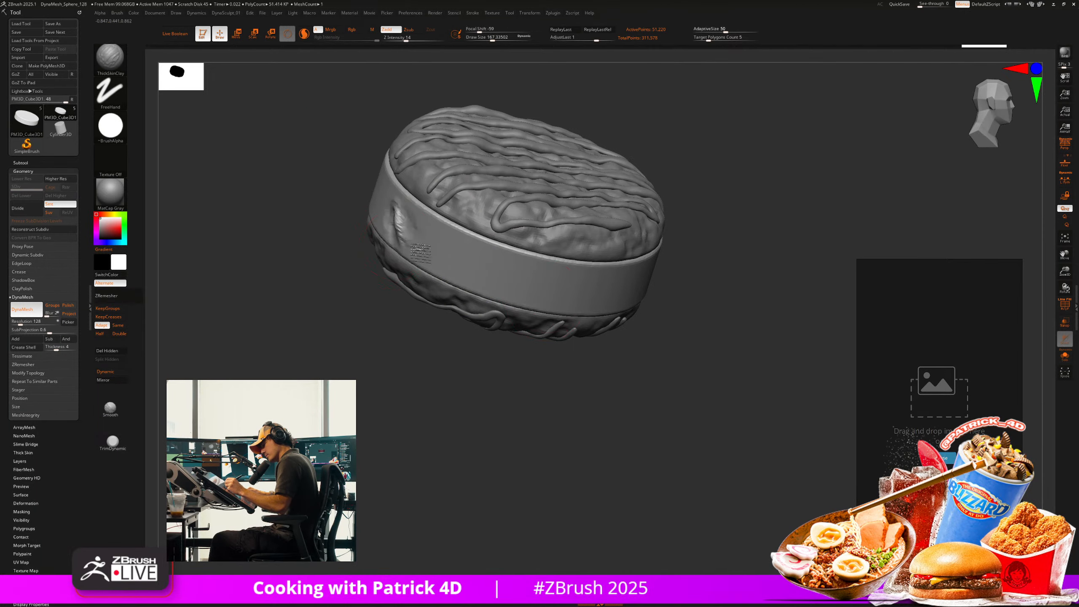
drag(425, 223, 467, 281)
drag(463, 238, 505, 293)
Continue the rough clay strokes around the remaining side wall of the filling.
mouse_move(339, 297)
mouse_down()
mouse_move(321, 324)
mouse_move(397, 242)
mouse_up()
drag(525, 361, 415, 295)
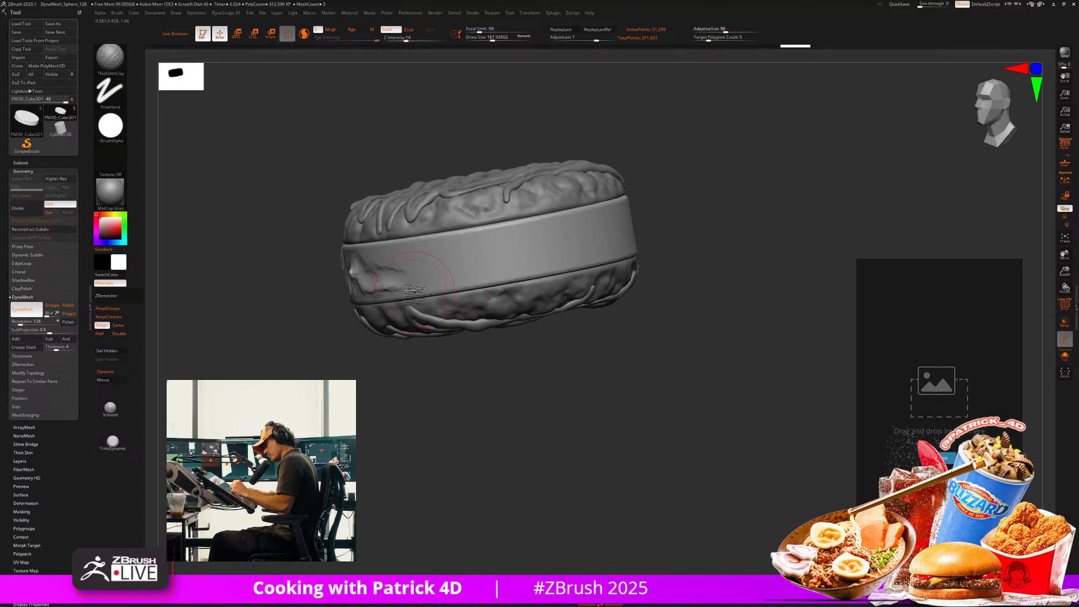
drag(649, 259, 595, 373)
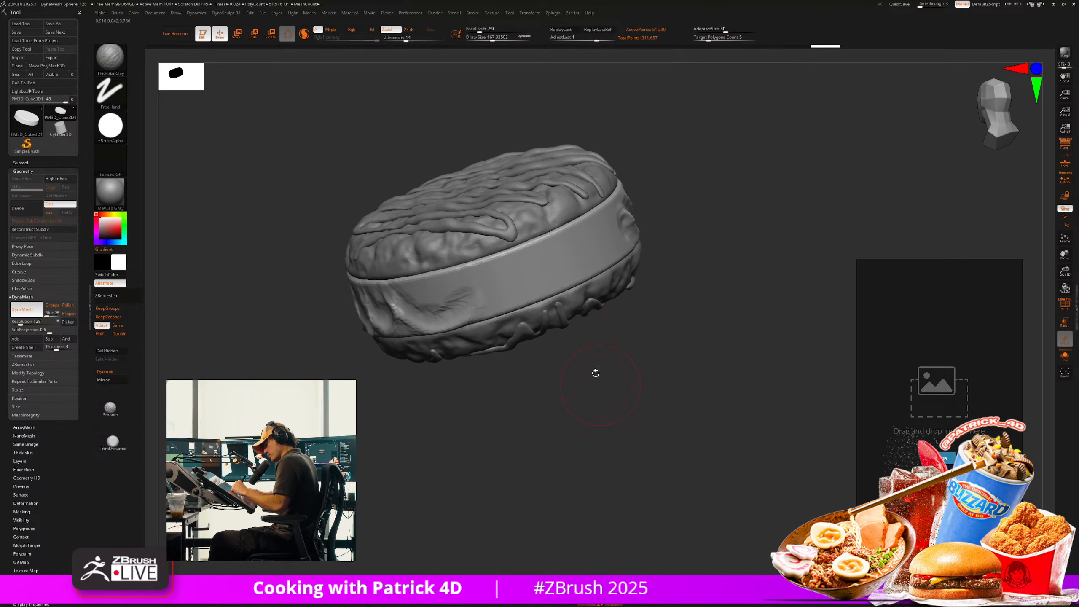
drag(489, 298, 604, 253)
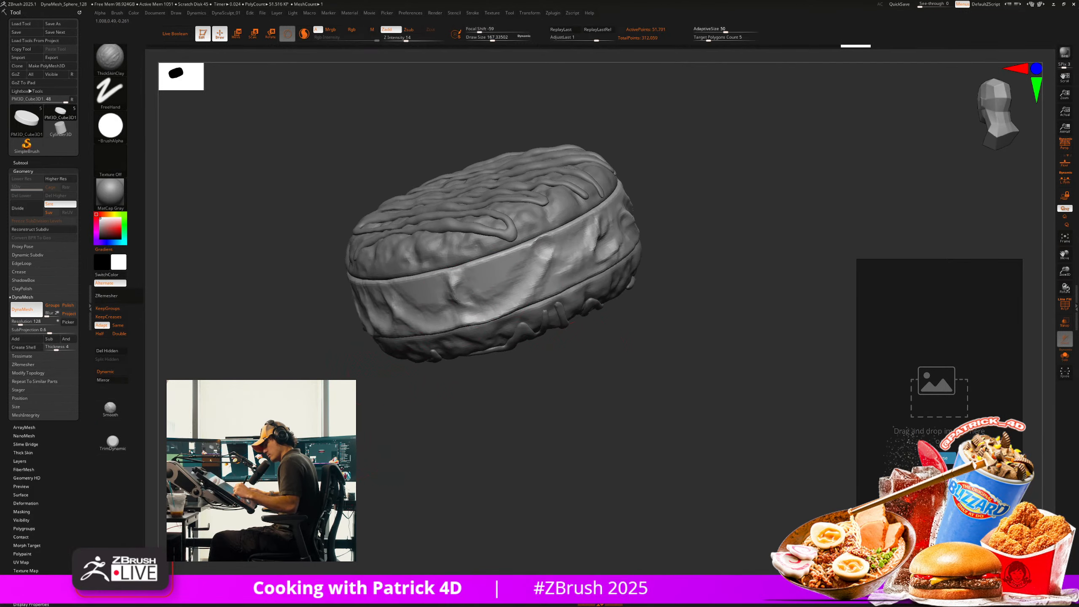
drag(381, 392, 353, 425)
Isolate the filling layer and start flattening the bumps on its side with the hPolish brush at Z intensity 37.
key(b)
key(h)
key(p)
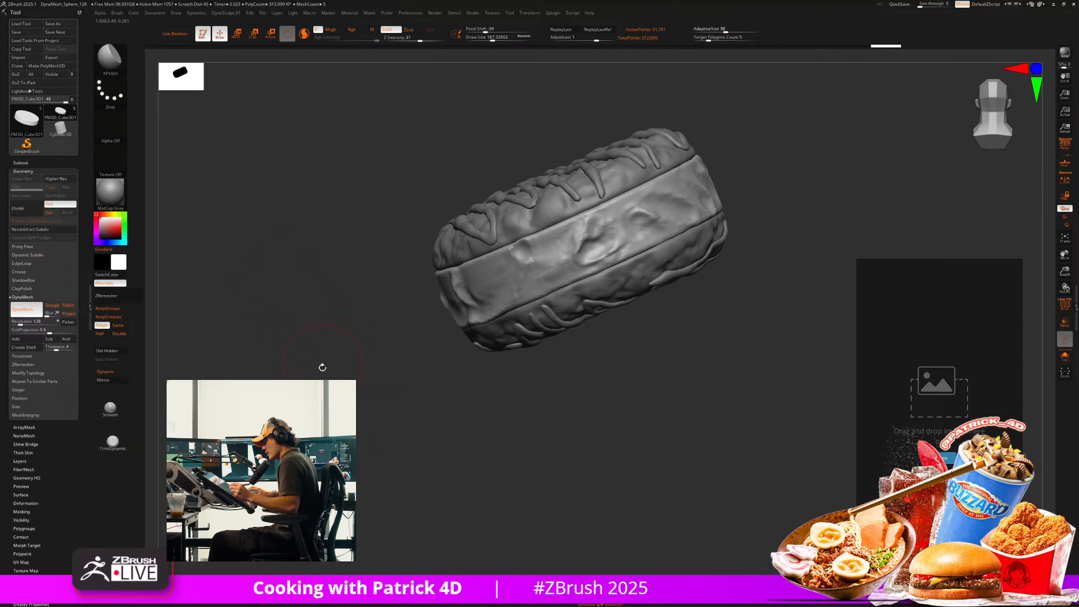
drag(361, 407, 345, 391)
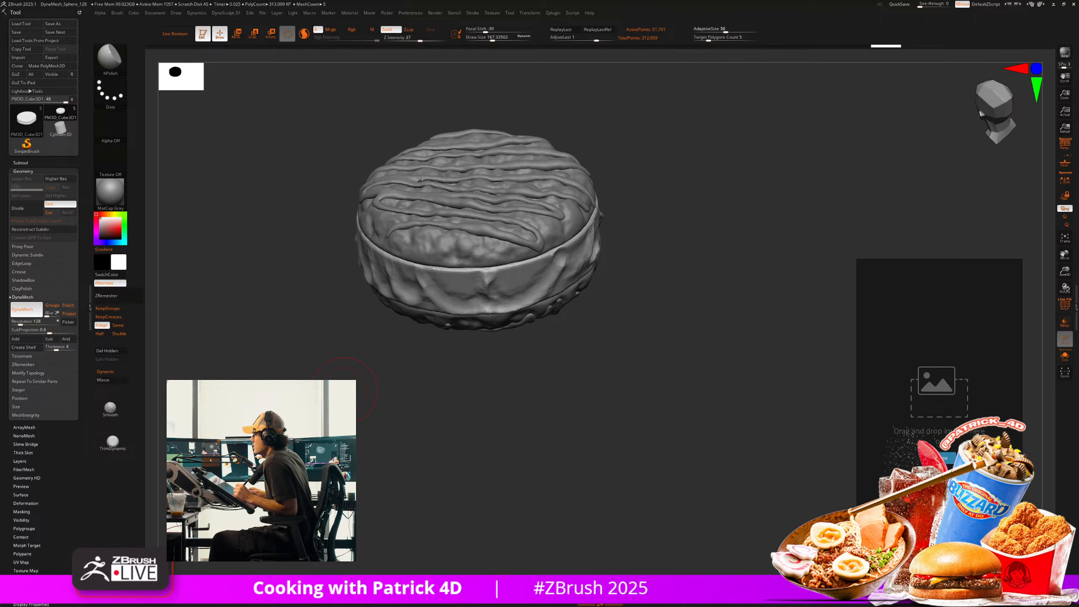
drag(345, 389, 340, 353)
mouse_move(356, 219)
mouse_down()
mouse_move(376, 228)
mouse_move(330, 203)
mouse_up()
drag(280, 272, 331, 272)
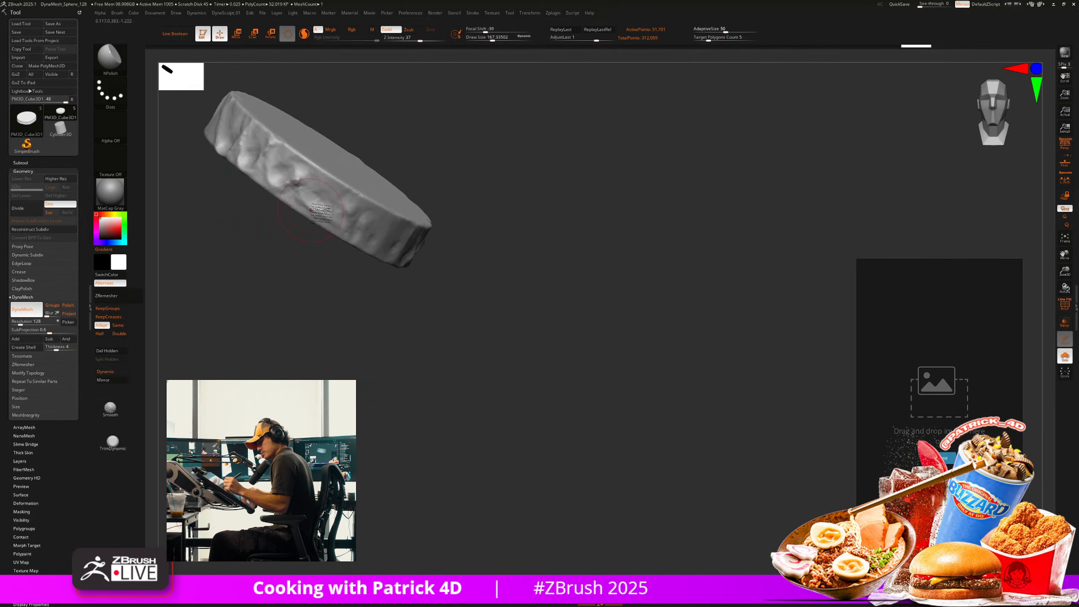
drag(321, 206, 278, 169)
mouse_move(230, 220)
alt+mouse_down()
mouse_move(258, 257)
mouse_move(248, 276)
alt+mouse_up()
drag(248, 276, 293, 271)
drag(281, 195, 306, 215)
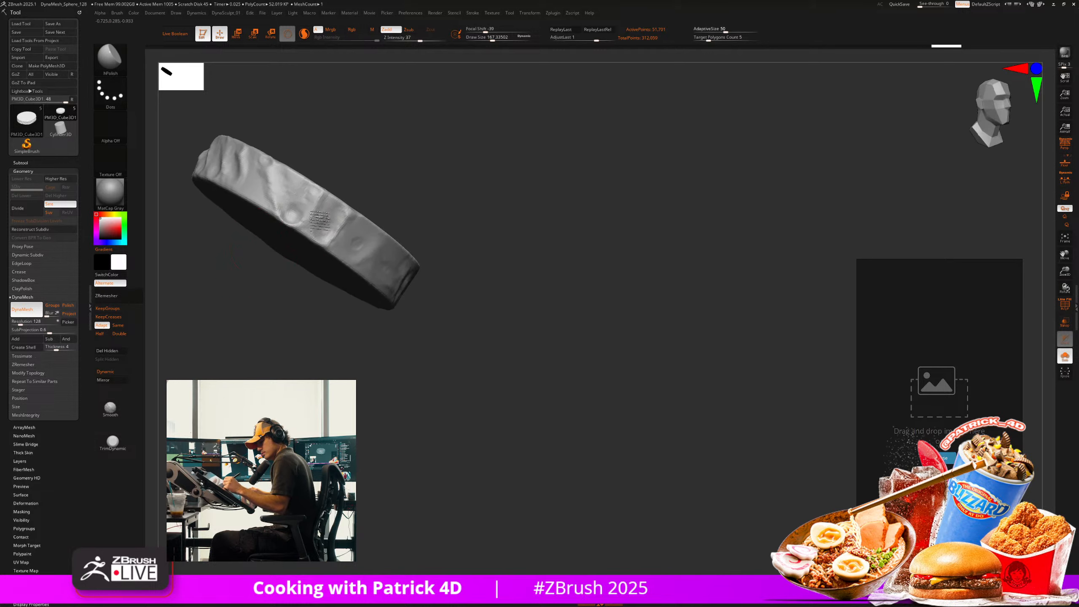
Continue flattening the bumps along the side wall of the filling with hPolish strokes.
mouse_move(205, 231)
alt+mouse_down()
mouse_move(291, 330)
mouse_move(323, 314)
alt+mouse_up()
mouse_move(211, 230)
alt+mouse_down()
mouse_move(265, 280)
mouse_move(344, 270)
mouse_move(367, 299)
alt+mouse_up()
mouse_move(229, 294)
mouse_down()
mouse_move(284, 296)
mouse_move(307, 270)
mouse_move(327, 281)
mouse_up()
alt+drag(215, 263, 266, 325)
mouse_move(321, 305)
mouse_down()
mouse_move(296, 280)
mouse_move(323, 307)
mouse_up()
alt+drag(225, 292, 275, 357)
mouse_move(275, 358)
mouse_down()
mouse_move(315, 342)
mouse_move(334, 318)
mouse_up()
mouse_move(237, 300)
alt+mouse_down()
mouse_move(282, 347)
mouse_move(320, 340)
alt+mouse_up()
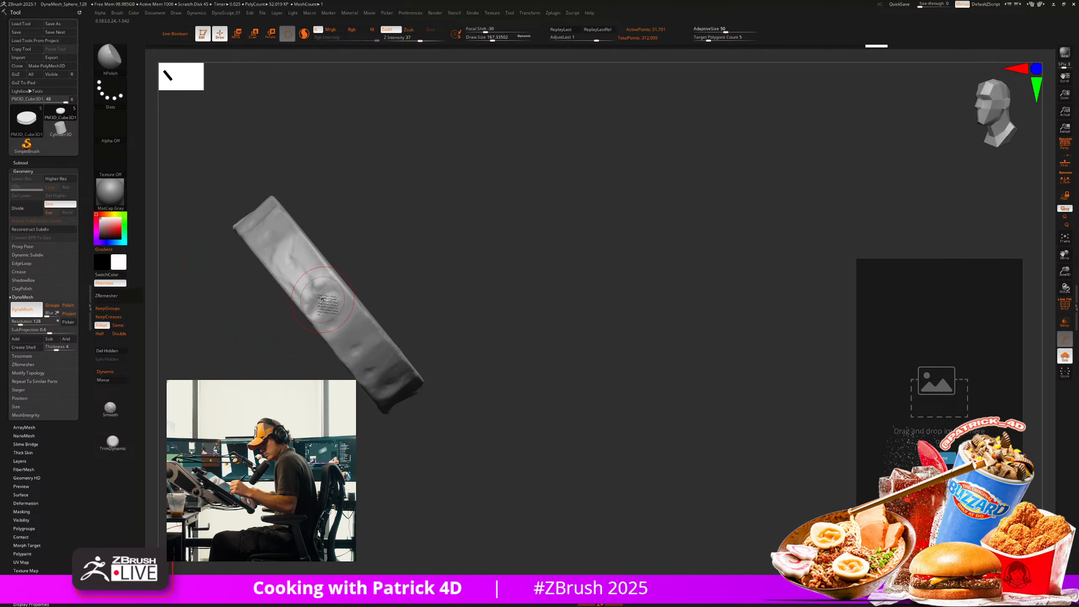
mouse_move(325, 285)
mouse_down()
mouse_move(303, 304)
mouse_move(290, 359)
mouse_up()
mouse_move(290, 359)
mouse_down()
mouse_move(270, 360)
mouse_move(325, 336)
mouse_up()
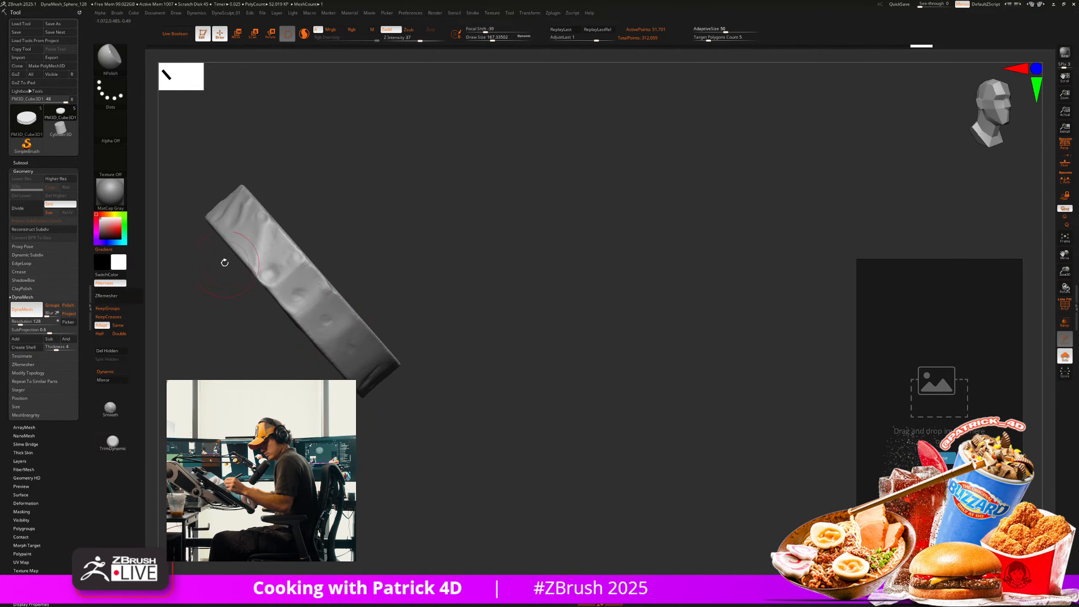
Polish the remaining stretch of the filling's side wall and bring both cookies back into view.
alt+drag(263, 244, 315, 332)
alt+drag(215, 258, 110, 169)
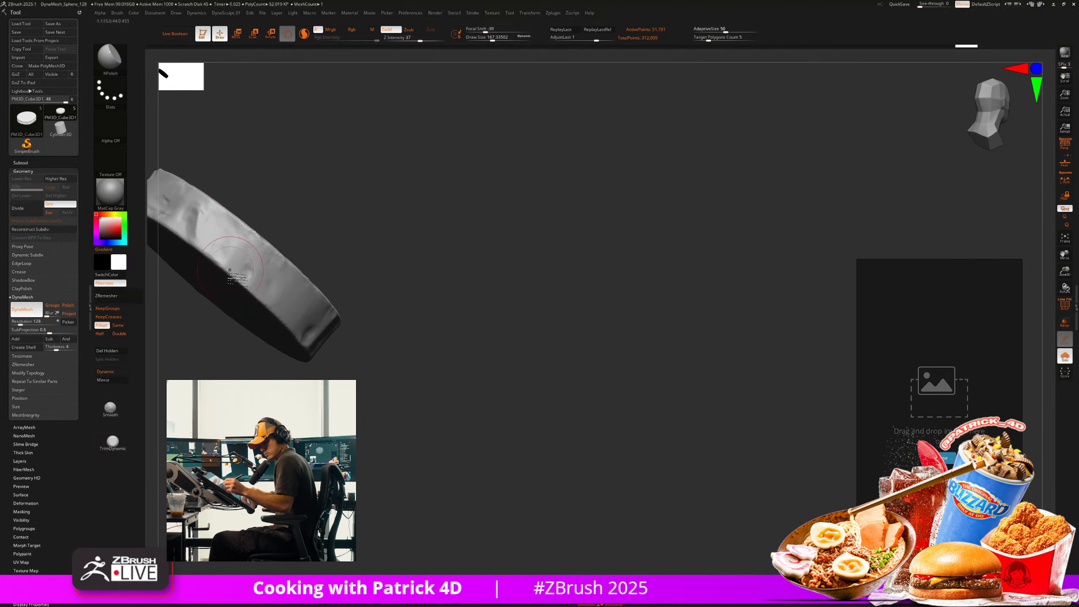
drag(250, 251, 315, 316)
right_drag(319, 319, 293, 303)
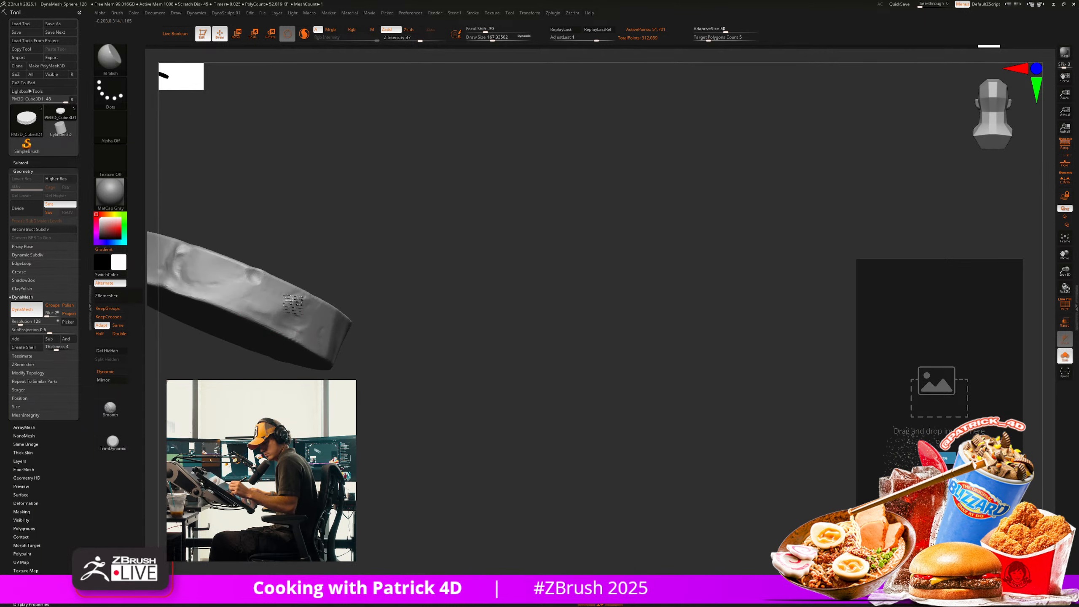
alt+right_drag(209, 292, 371, 381)
mouse_move(220, 307)
right_down()
mouse_move(244, 340)
mouse_move(298, 366)
mouse_move(352, 340)
mouse_move(335, 298)
right_up()
key(alt+s)
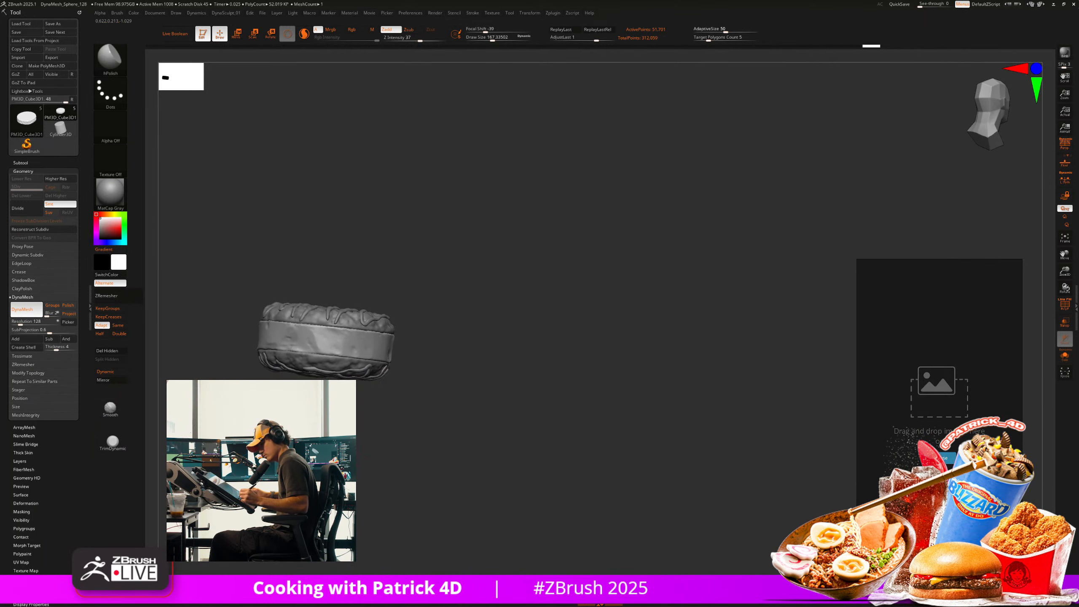
alt+right_drag(336, 383, 445, 361)
mouse_move(445, 382)
right_down()
mouse_move(422, 480)
mouse_move(532, 431)
mouse_move(484, 509)
mouse_move(479, 470)
mouse_move(466, 535)
right_up()
key(shift+f)
key(shift+f)
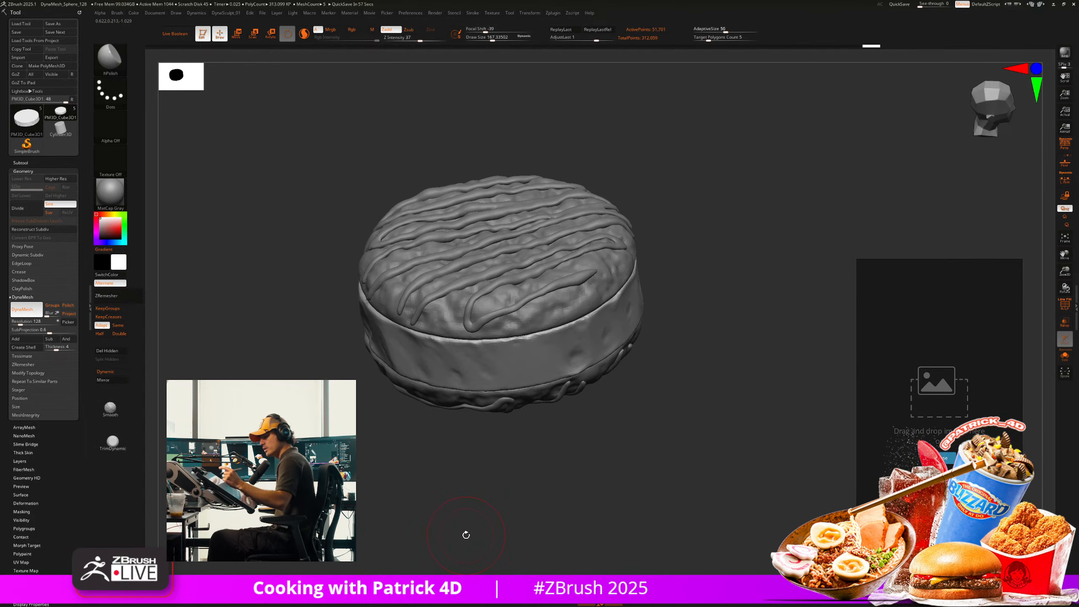
Select the IMM WinterCookies brush, reduce the draw size to about 82, and try inserting a piece on the filling's side.
key(b)
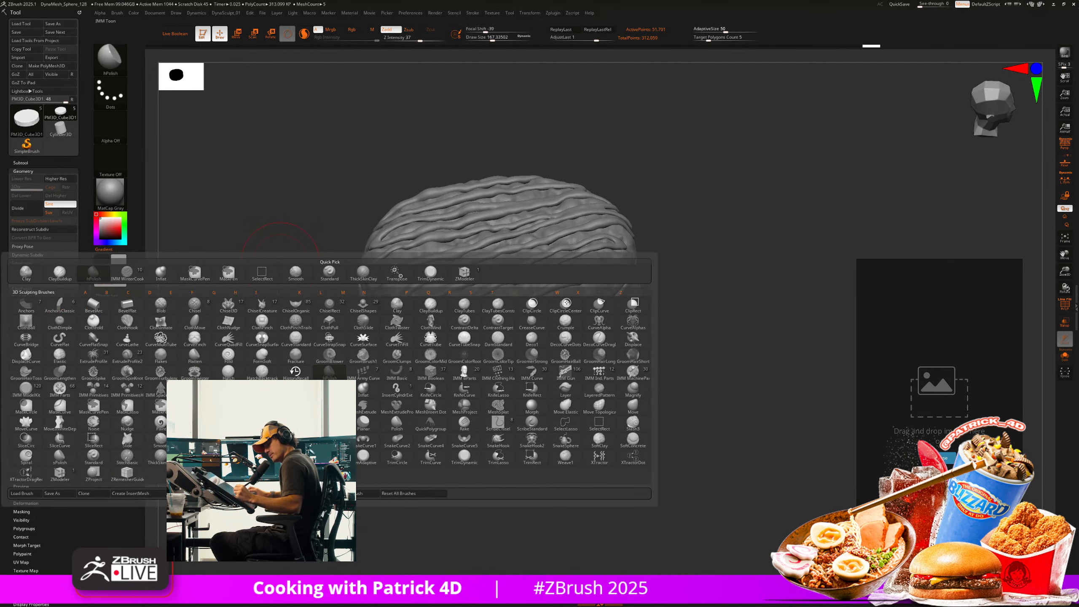
click(127, 272)
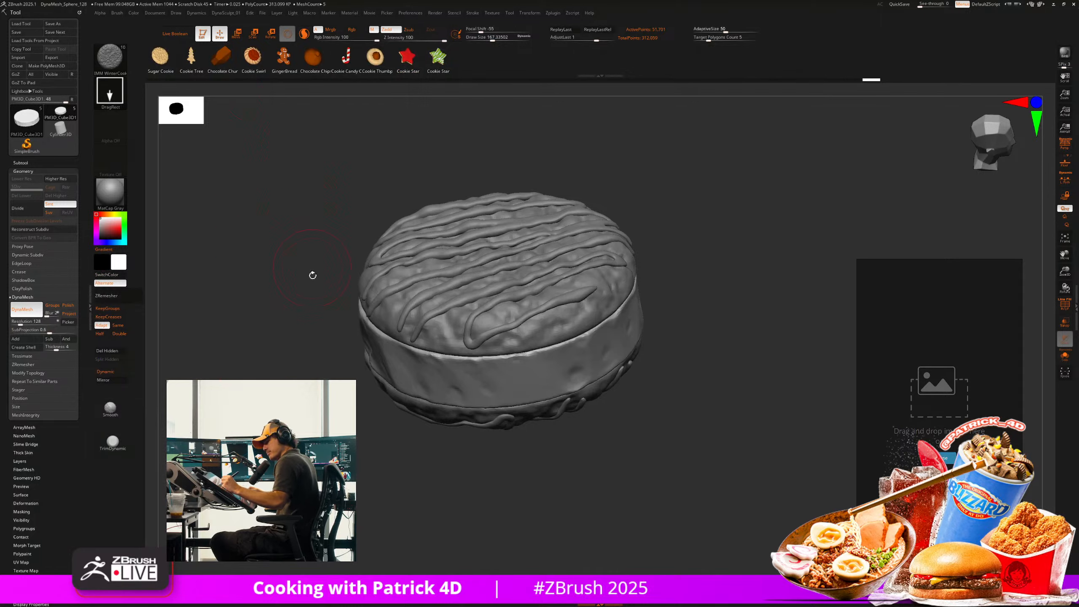
drag(311, 271, 338, 372)
key(bracketleft)
key(bracketleft)
key(bracketleft)
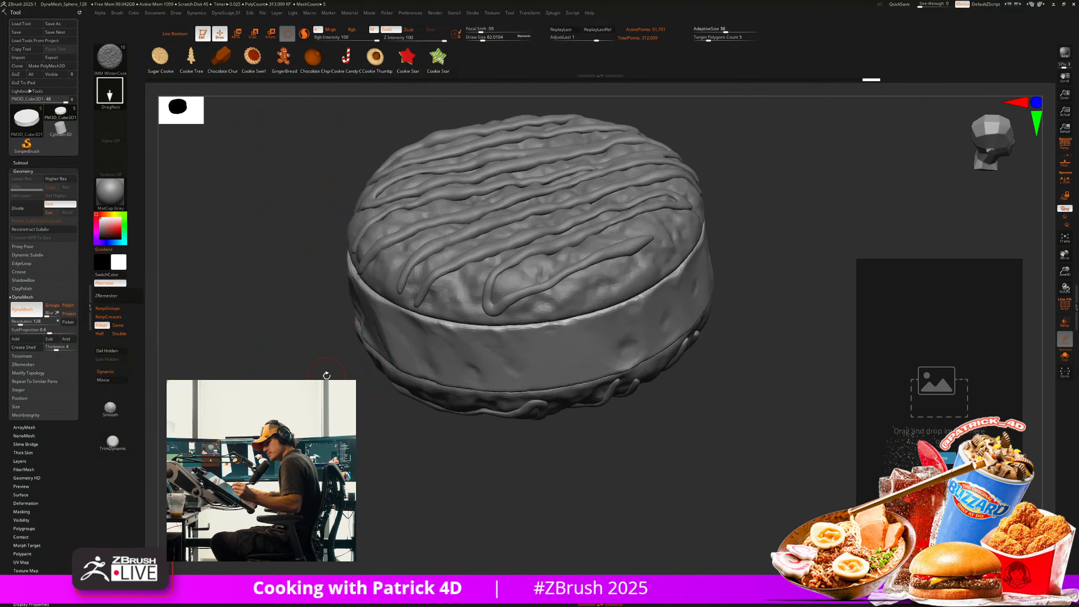
click(100, 13)
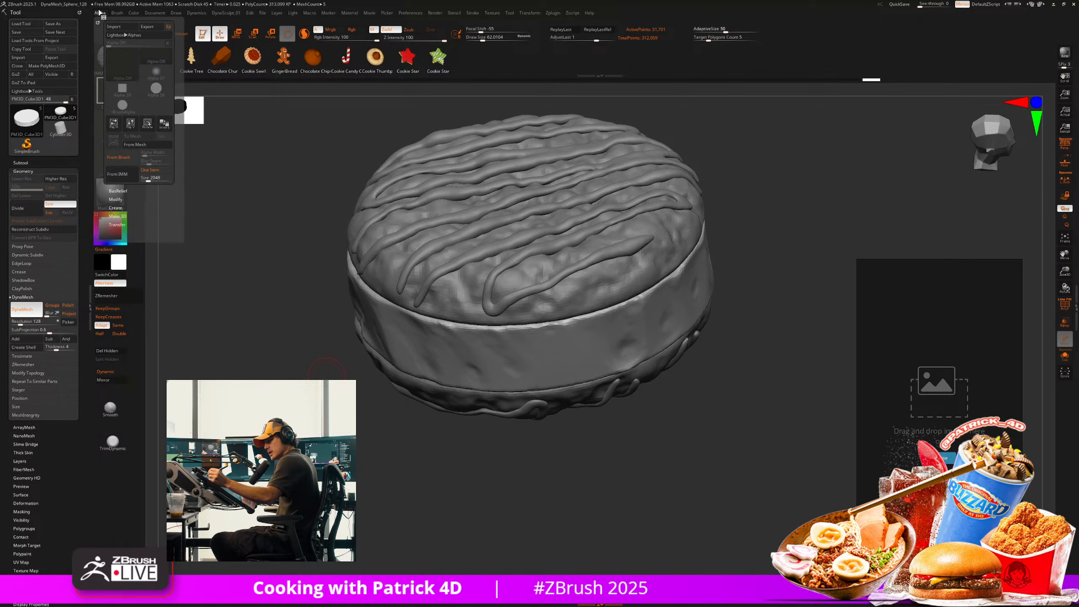
mouse_move(117, 14)
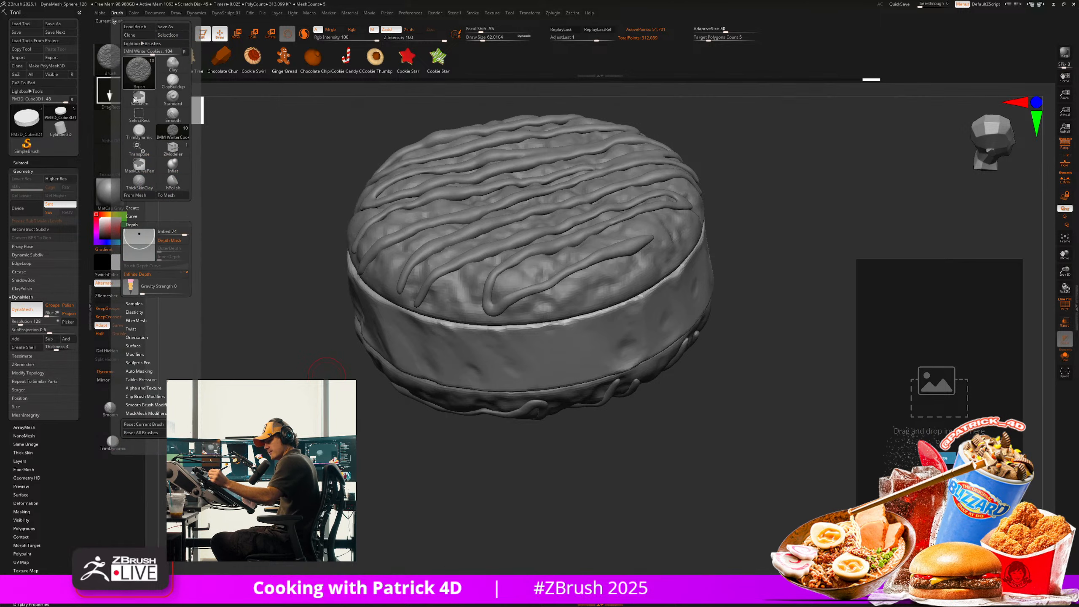
drag(412, 353, 421, 346)
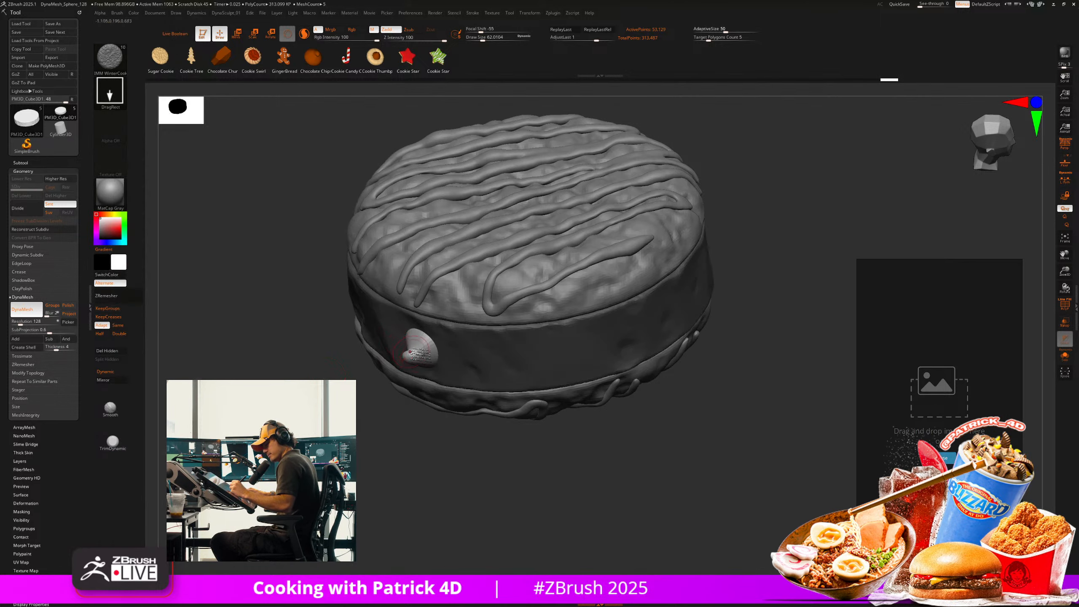
Try inserting more small pieces along the filling's side and undo all of them.
drag(558, 356, 583, 382)
key(ctrl+z)
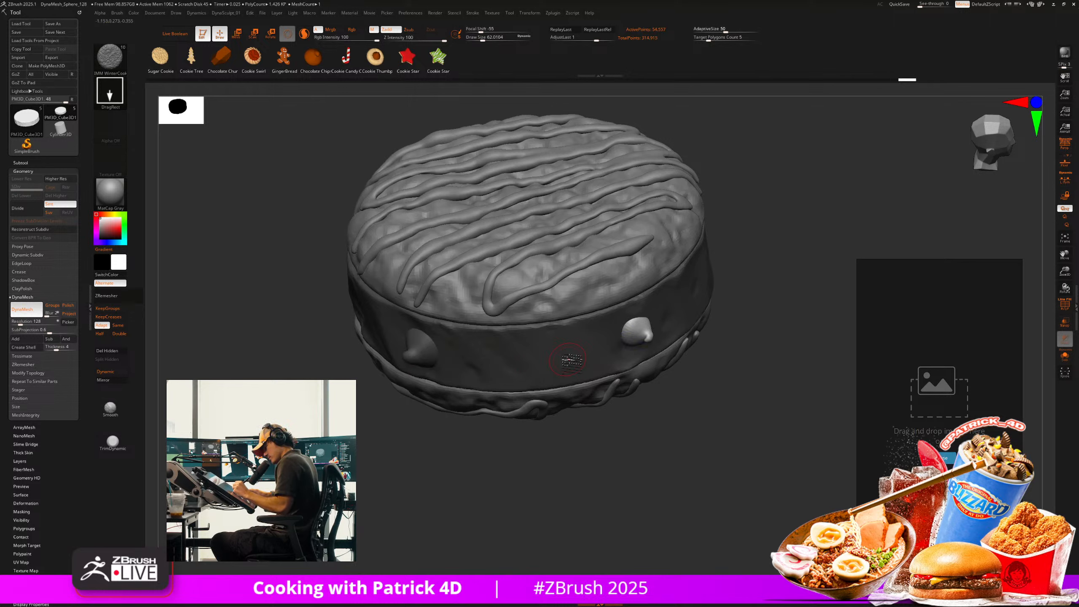
key(ctrl+z)
drag(564, 375, 542, 381)
key(ctrl+z)
drag(322, 374, 313, 353)
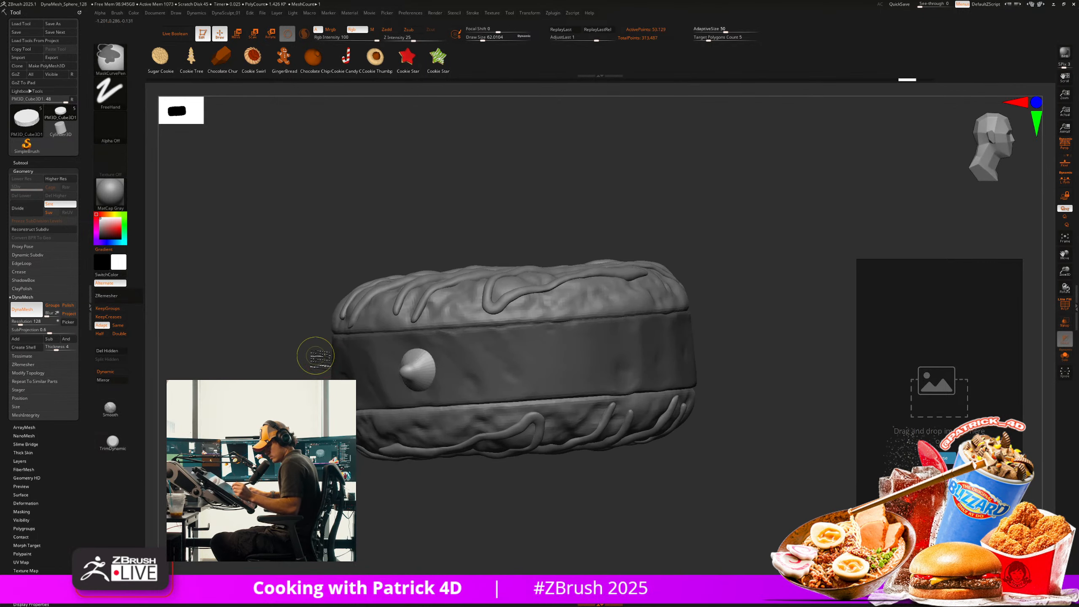
key(ctrl+z)
Try placing the insert at other spots on the filling's edge, undoing each attempt.
drag(236, 354, 282, 377)
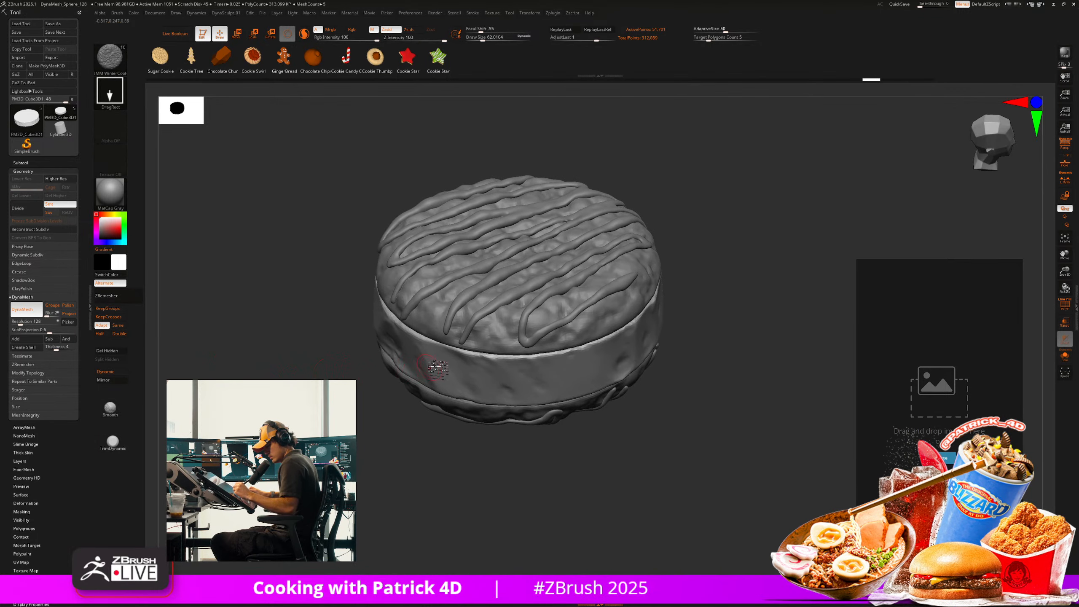
mouse_move(437, 369)
mouse_down()
mouse_move(422, 350)
mouse_move(478, 364)
mouse_up()
key(ctrl+z)
mouse_move(316, 358)
mouse_down()
mouse_move(292, 336)
mouse_move(319, 367)
mouse_up()
key(ctrl+z)
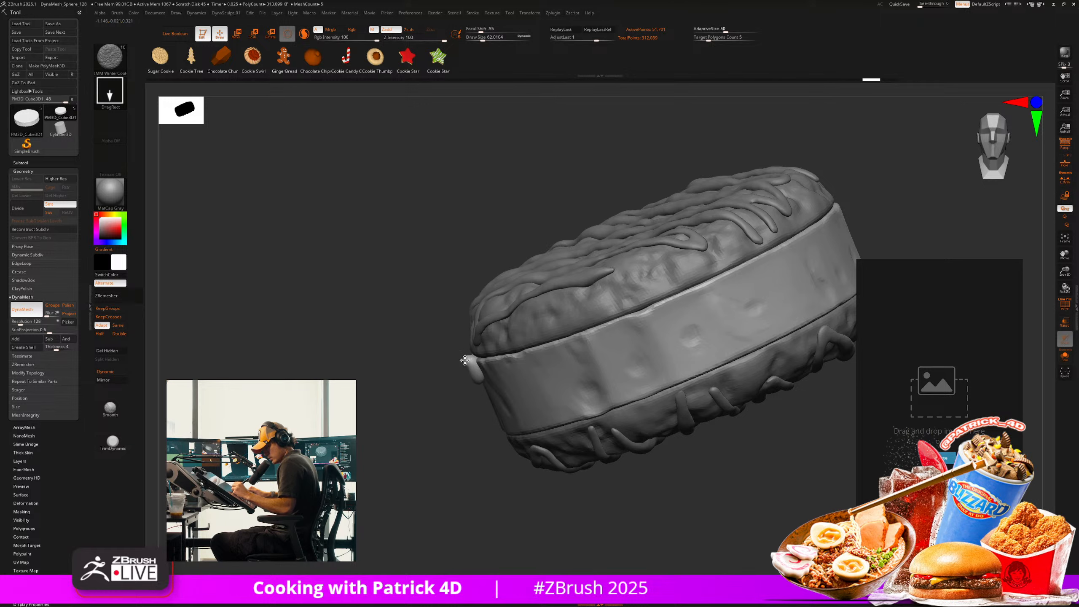
drag(473, 386, 478, 382)
key(ctrl+z)
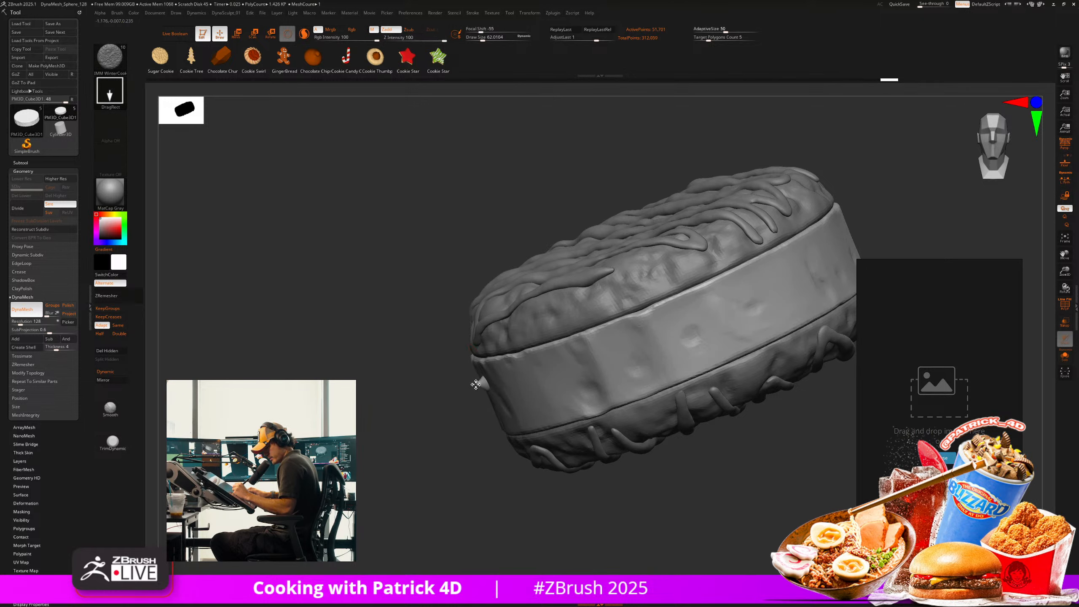
Try to isolate the small piece inserted on the filling, and remove it again.
drag(443, 349, 425, 359)
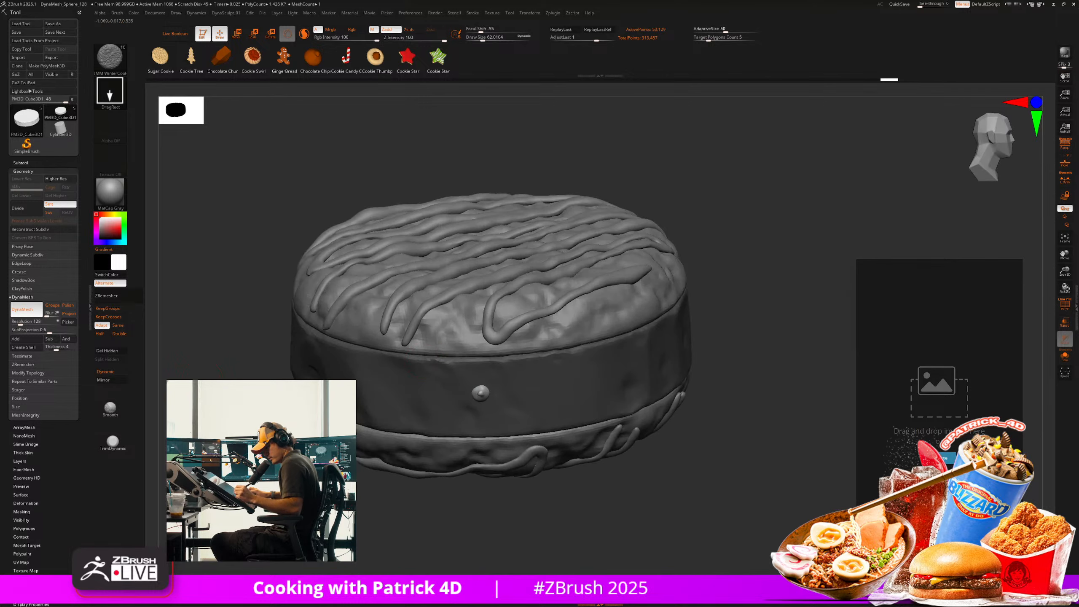
mouse_move(298, 340)
mouse_down()
mouse_move(269, 377)
mouse_move(246, 330)
mouse_move(274, 354)
mouse_move(298, 336)
mouse_up()
mouse_move(712, 292)
ctrl+mouse_down()
mouse_move(305, 310)
mouse_move(265, 325)
mouse_move(274, 346)
mouse_move(361, 391)
mouse_move(401, 450)
mouse_move(403, 425)
ctrl+mouse_up()
ctrl+shift+click(298, 359)
ctrl+shift+click(306, 366)
ctrl+click(381, 433)
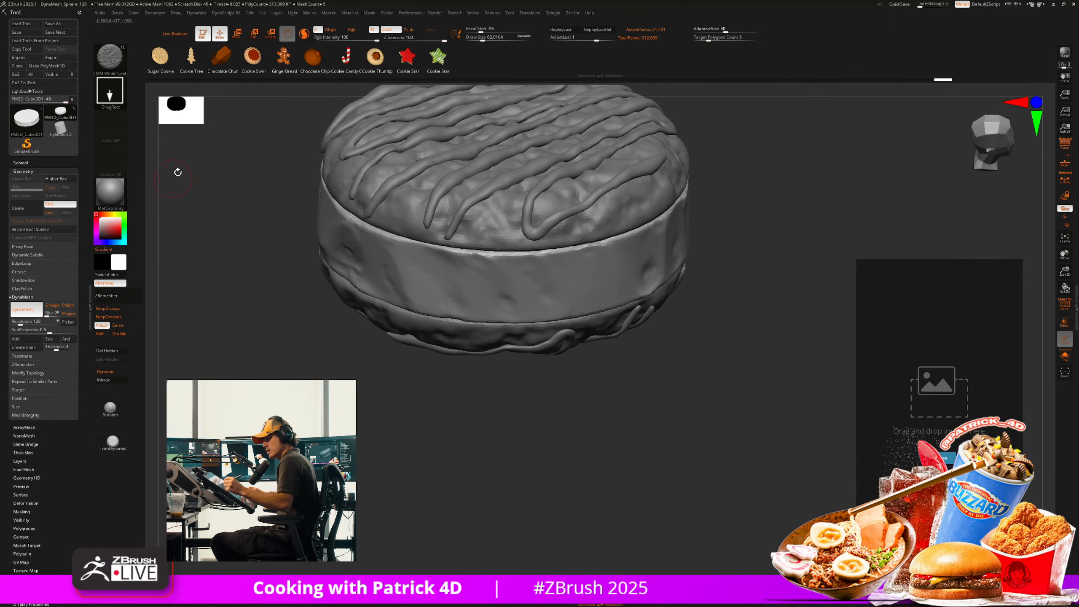
Open the subtool list, switch to the ZModeler brush, and show the polyframe on the filling.
click(20, 159)
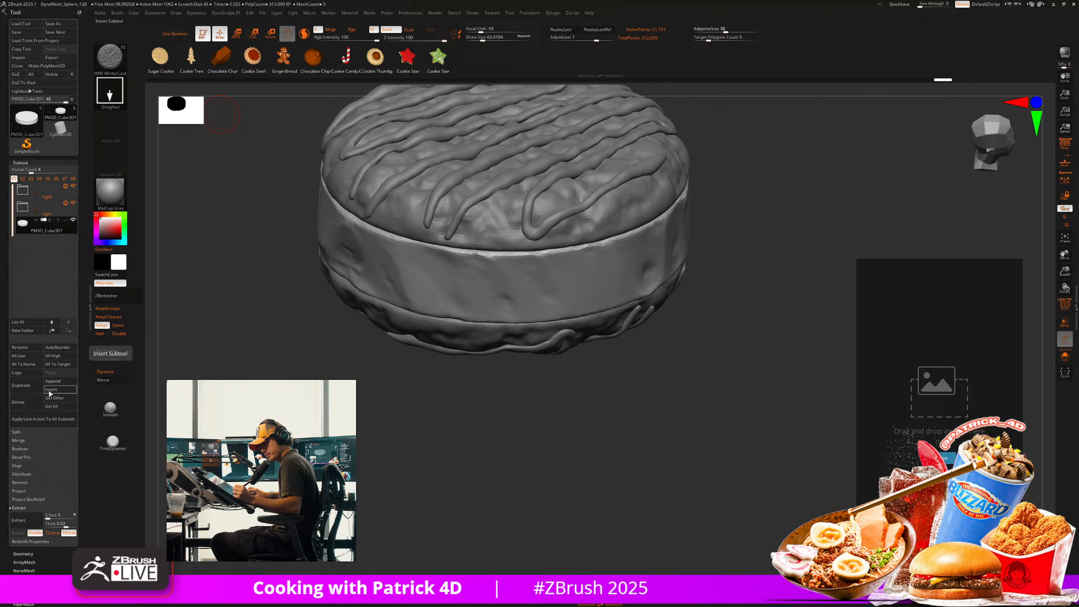
drag(284, 306, 381, 355)
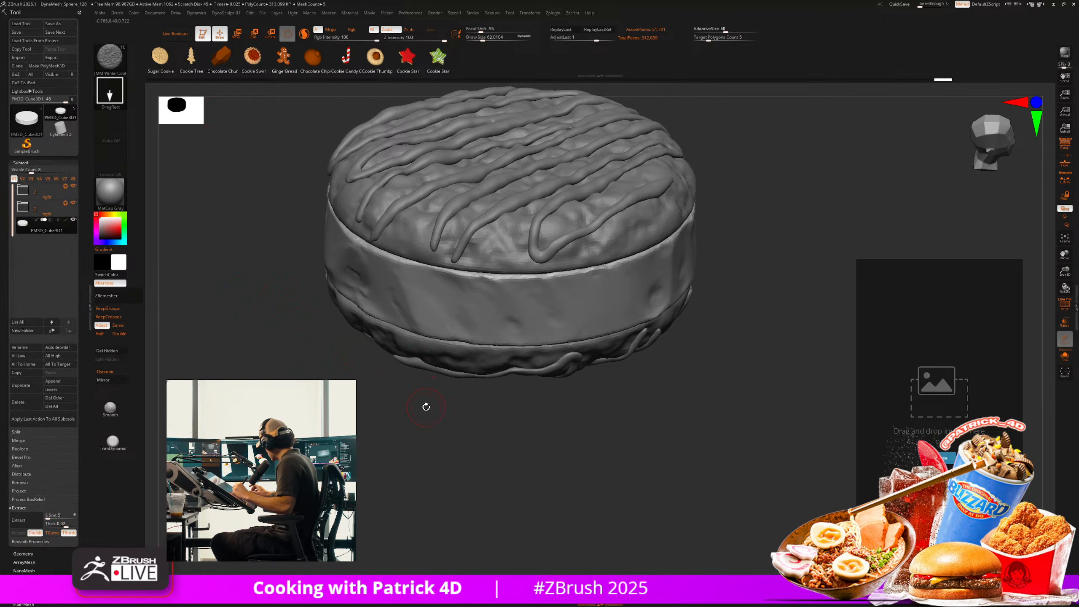
key(b)
key(z)
key(m)
alt+drag(431, 417, 431, 362)
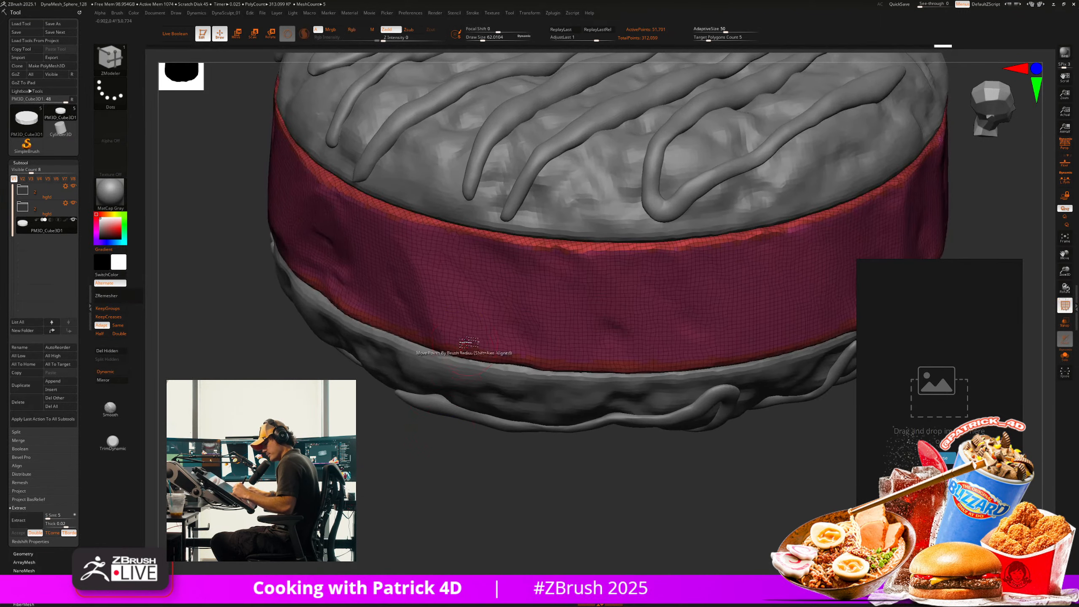
ZRemesh the filling to half its polygon count with Keep Groups enabled, and show its polyframe.
click(22, 552)
click(31, 364)
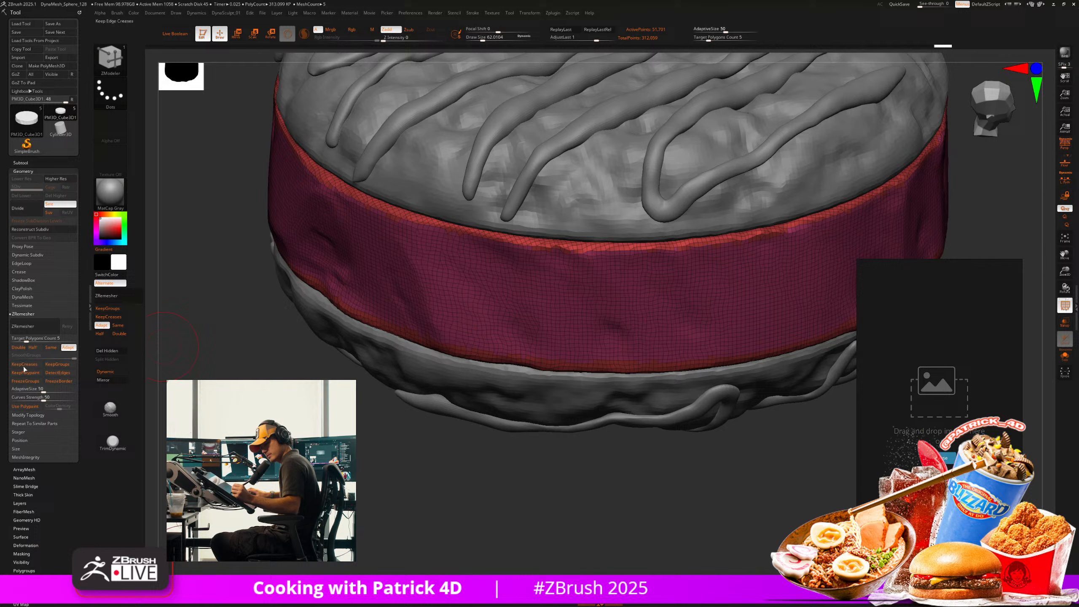
click(35, 347)
click(60, 364)
click(26, 331)
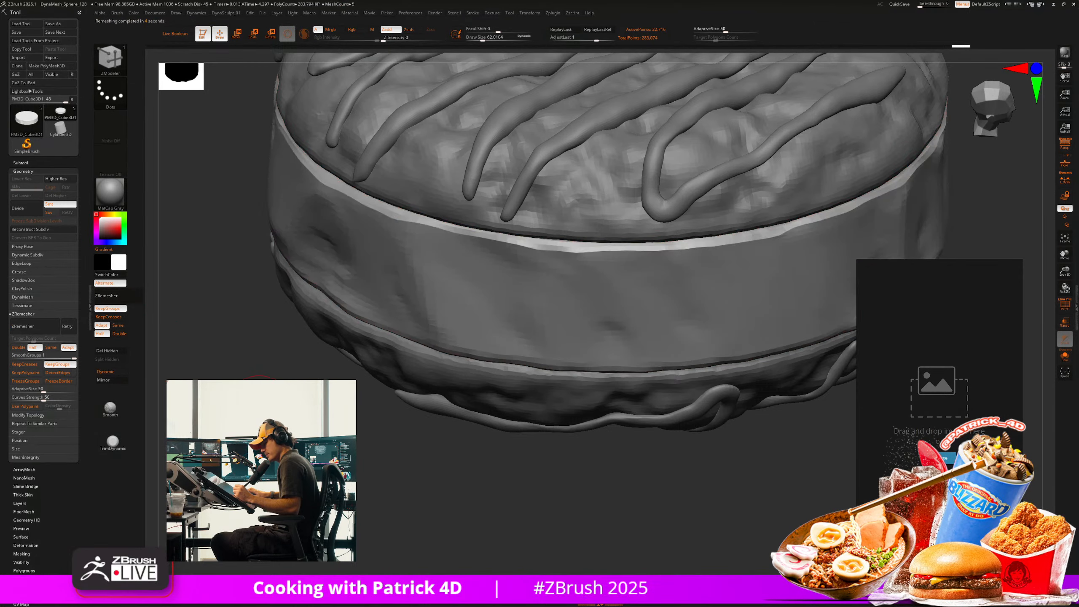
key(shift+f)
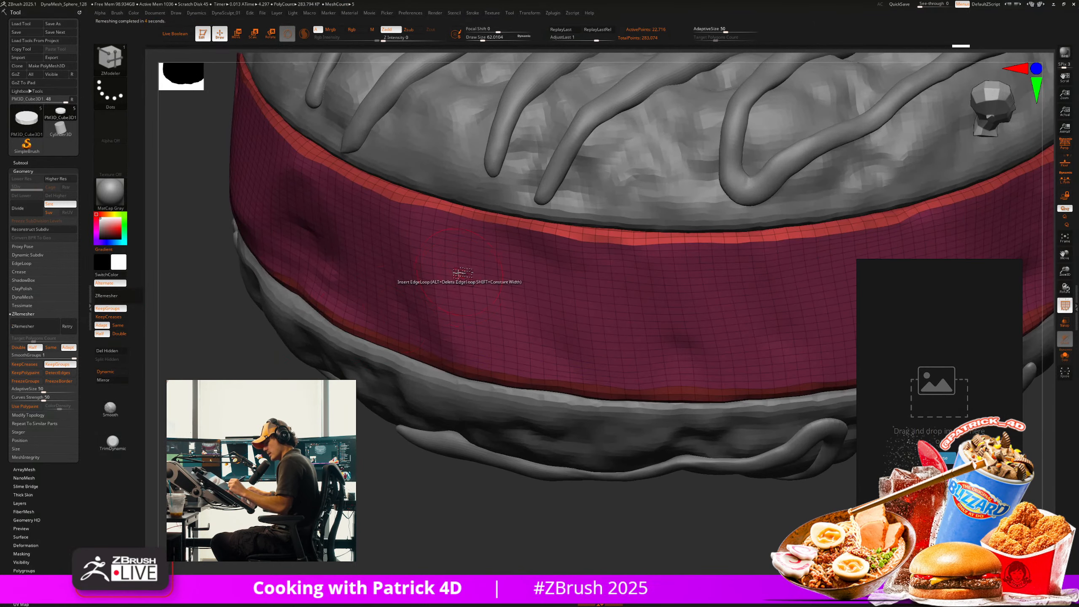
Set ZModeler's polygon action to Insert NanoMesh and populate the filling's side wall with instances.
key(space)
click(357, 355)
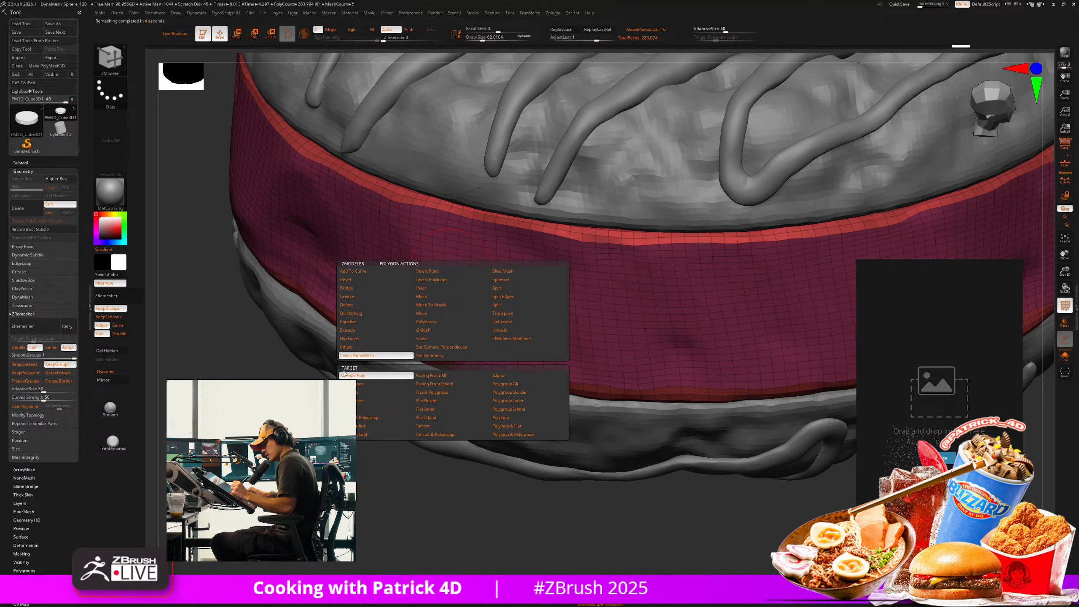
click(462, 384)
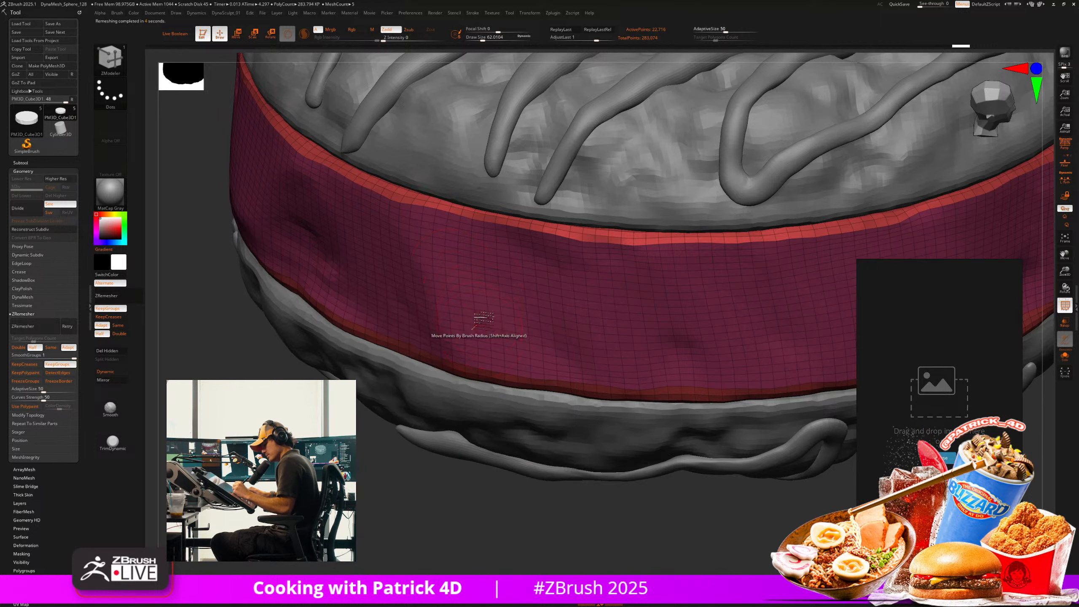
click(476, 281)
key(f)
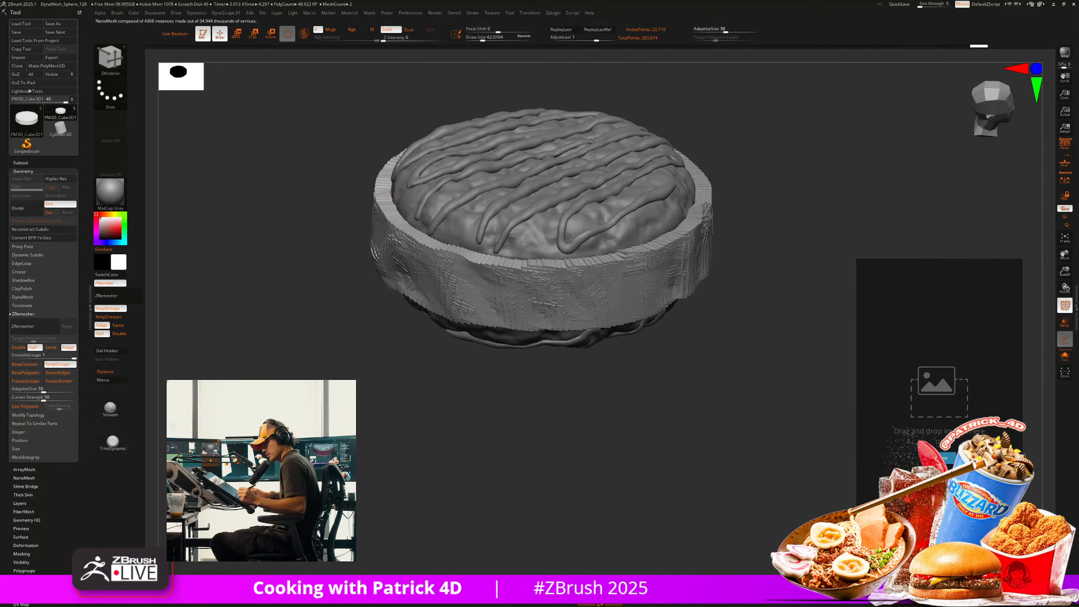
Thin out the cubes on the filling by setting the NanoMesh random distribution to about 0.02.
scroll(626, 225, up, 3)
scroll(20, 503, down, 1)
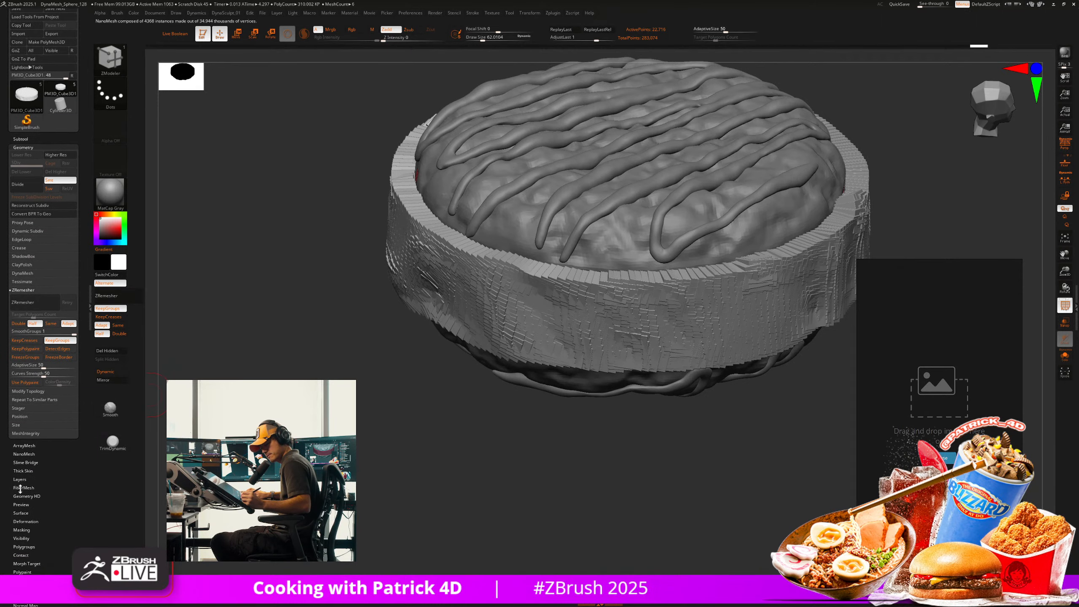
click(20, 454)
click(25, 217)
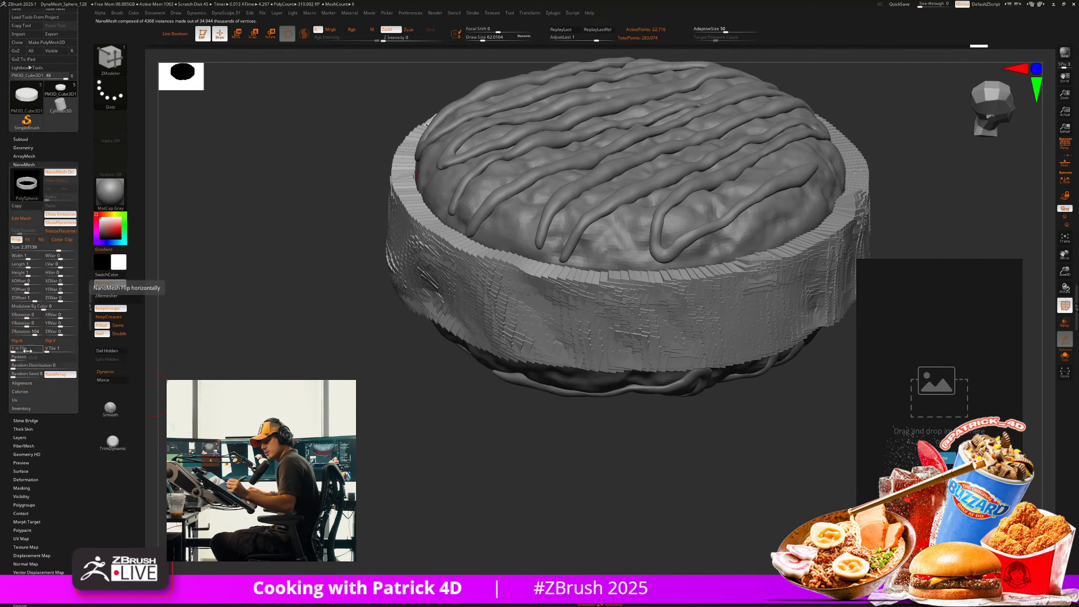
drag(13, 367, 19, 367)
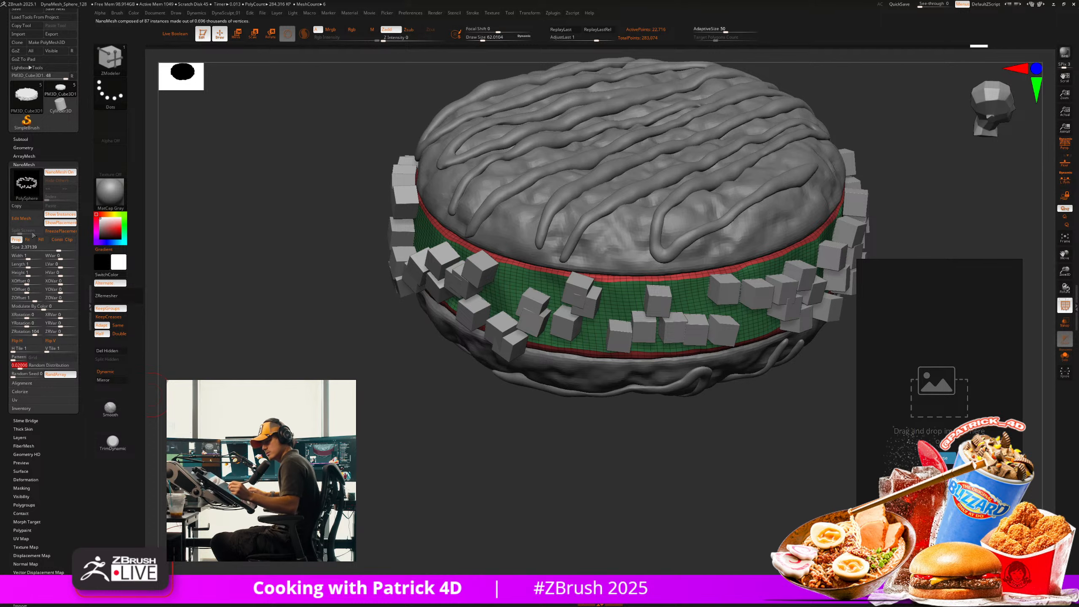
Open the NanoMesh source for editing in a split-screen view and replace the cube with the Chocolate Chip insert mesh.
click(32, 231)
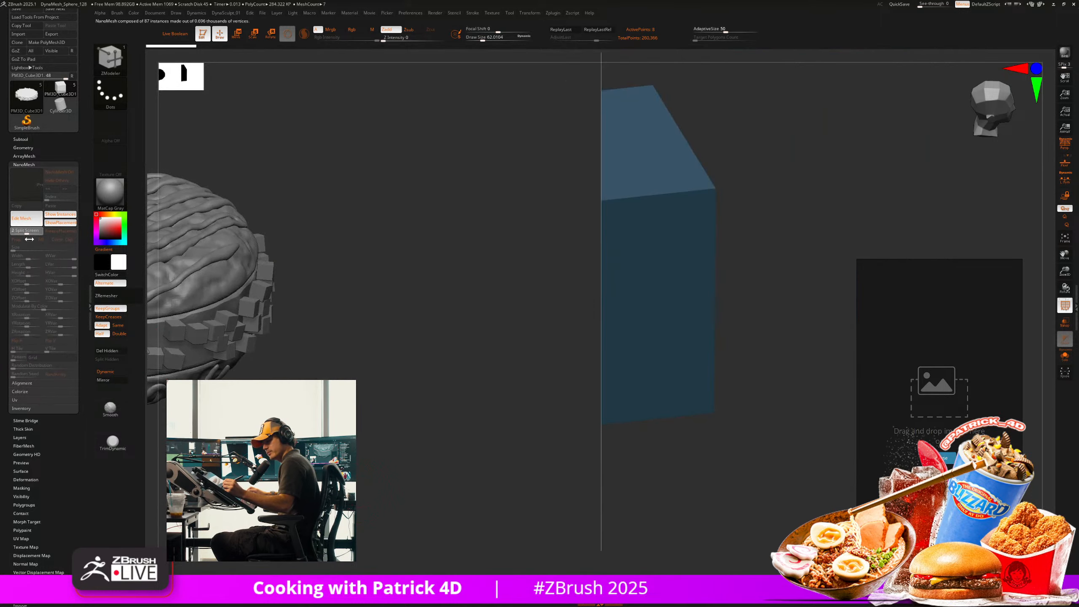
drag(29, 239, 34, 239)
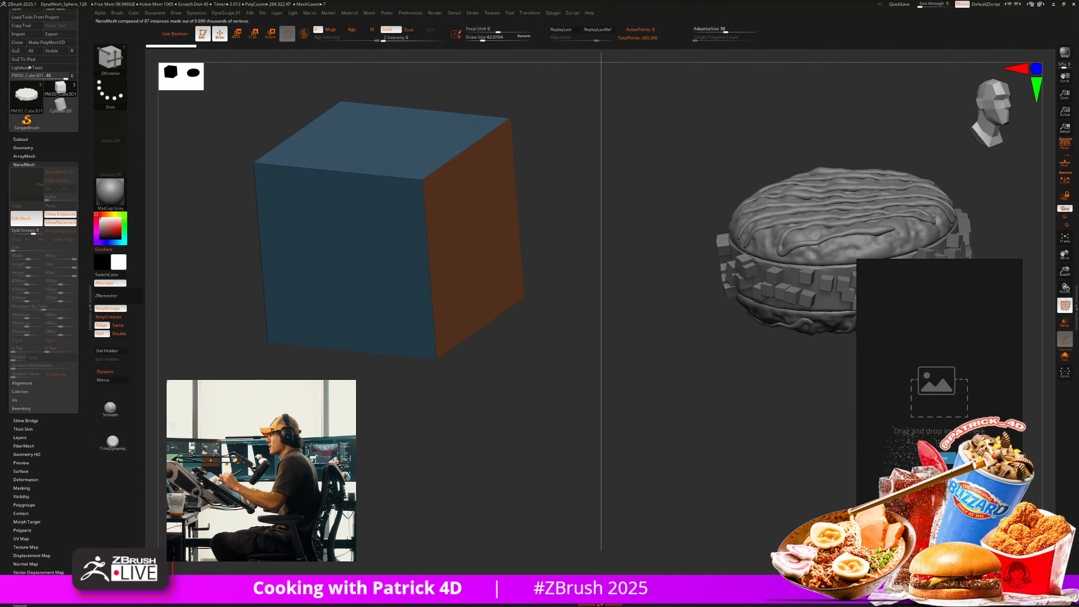
click(252, 35)
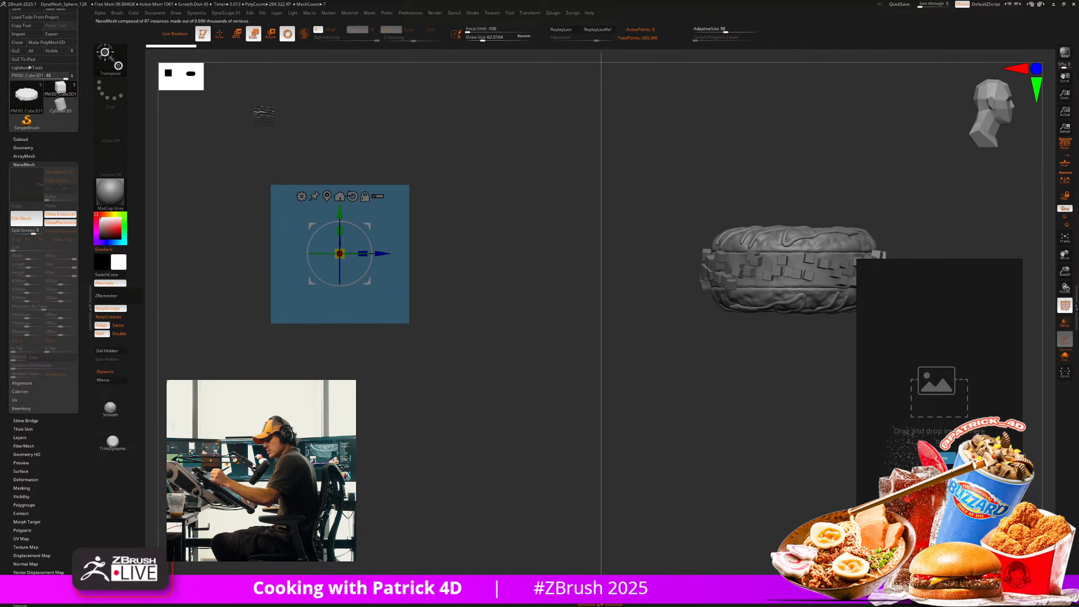
key(b)
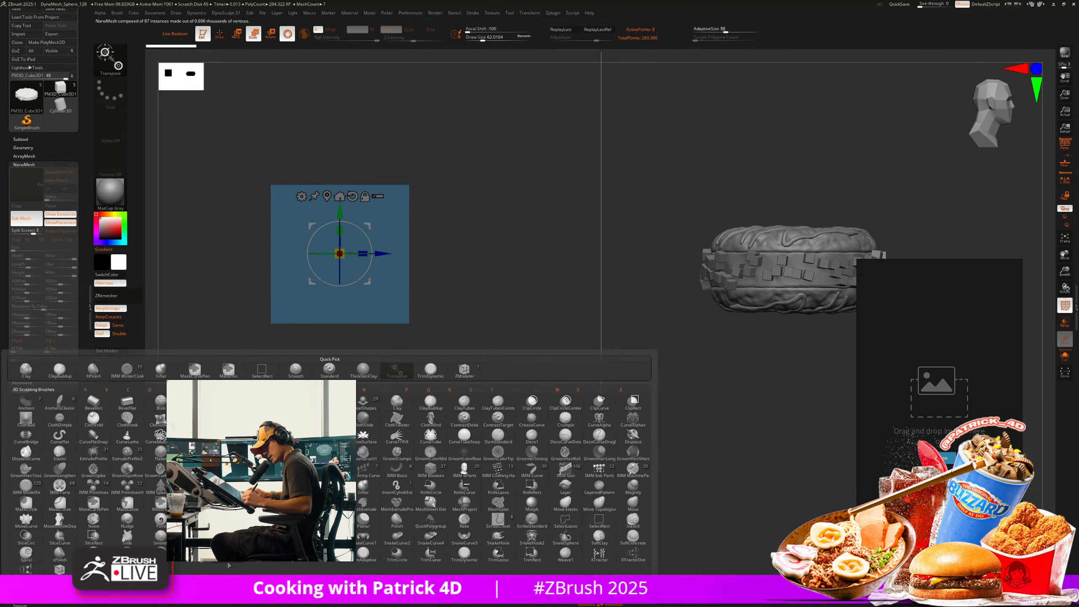
key(Escape)
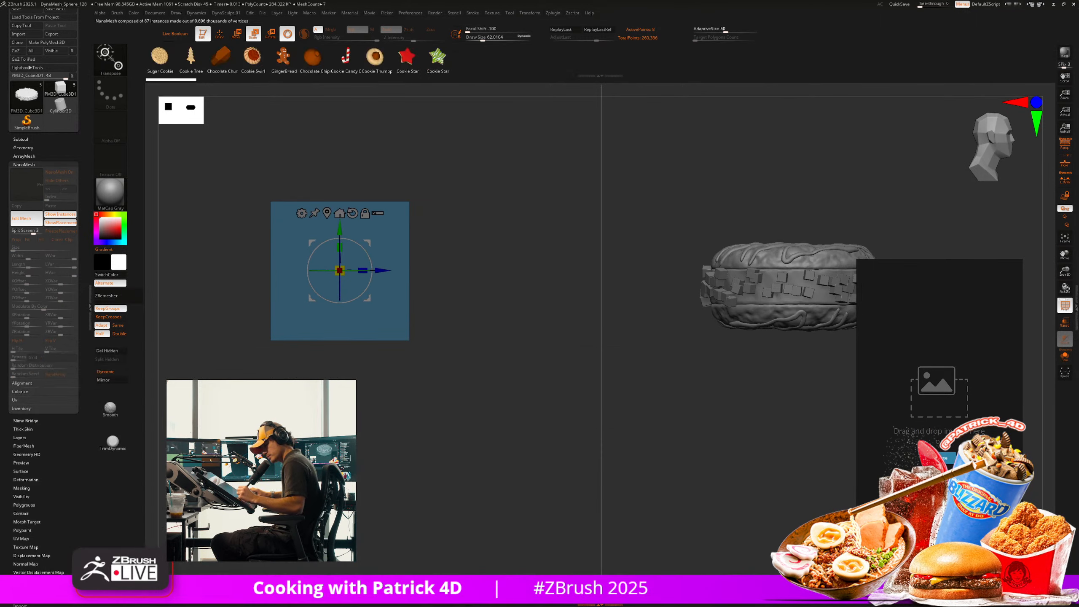
click(312, 58)
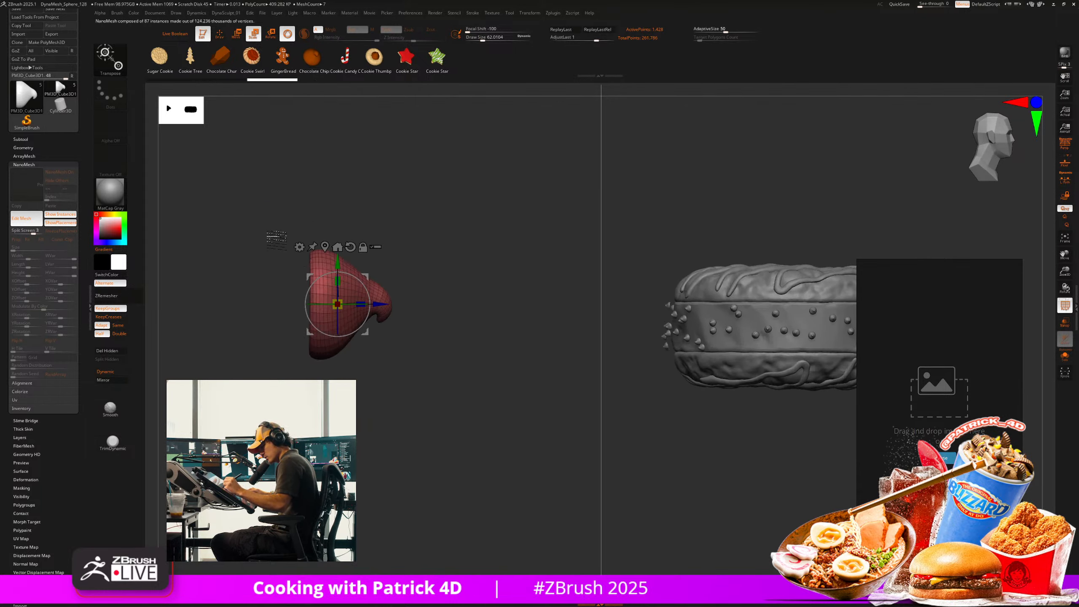
Enlarge and reposition the chocolate chip mesh with the gizmo, and finish editing the NanoMesh source.
drag(357, 437, 388, 403)
shift+drag(339, 316, 297, 310)
alt+drag(298, 310, 267, 301)
drag(377, 309, 358, 287)
alt+drag(395, 349, 386, 407)
click(26, 218)
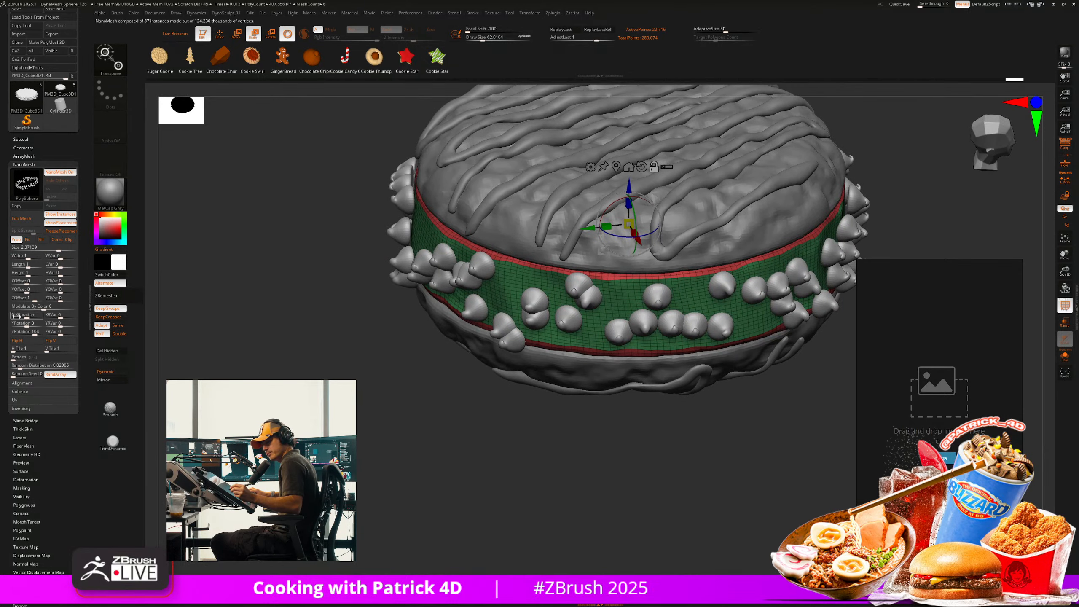
Set the chips' Z offset to about 0.42 and vary their rotation, with an X variation of 35 and a Z variation of 79.
drag(60, 300, 33, 300)
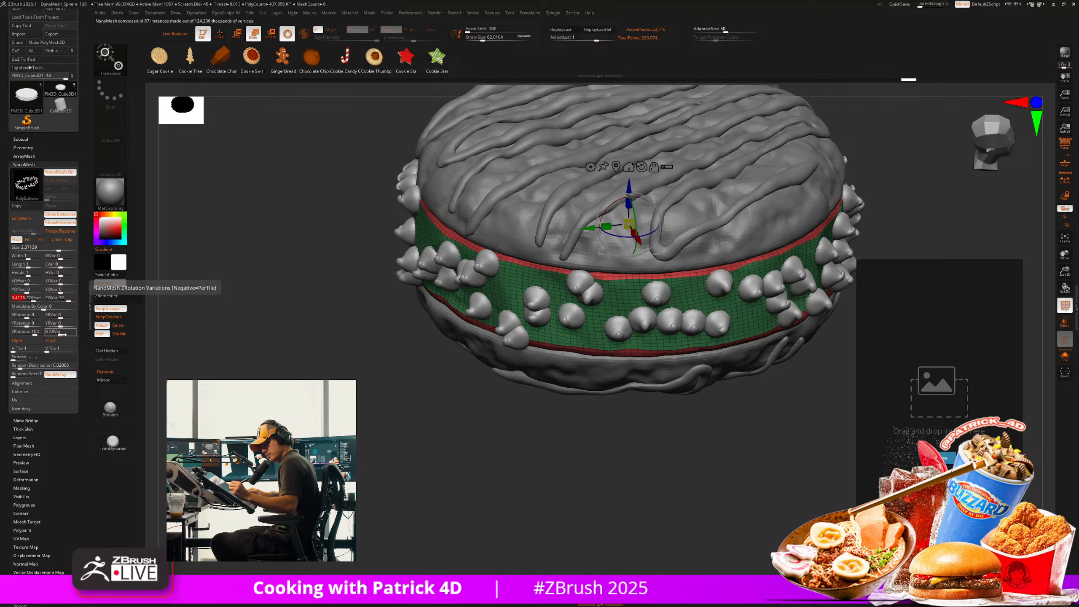
mouse_move(61, 335)
mouse_down()
mouse_move(73, 336)
mouse_move(68, 326)
mouse_up()
mouse_move(61, 317)
mouse_down()
mouse_move(30, 325)
mouse_move(72, 317)
mouse_up()
Reduce the chips' size to about 1.37 and randomize their proportions with small width, length and height variations.
click(60, 261)
mouse_move(60, 262)
mouse_down()
mouse_move(64, 272)
mouse_move(53, 251)
mouse_up()
click(49, 254)
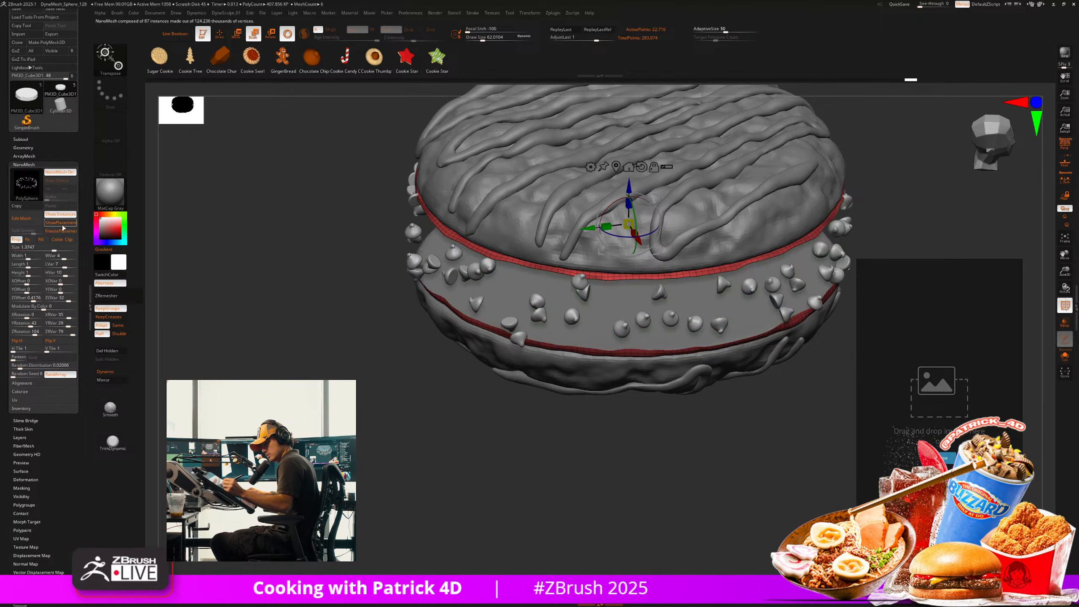
Show the NanoMesh placement polygons, turn off the polyframe, and check the chips around the filling.
click(62, 225)
key(shift+f)
ctrl+right_drag(240, 370, 292, 427)
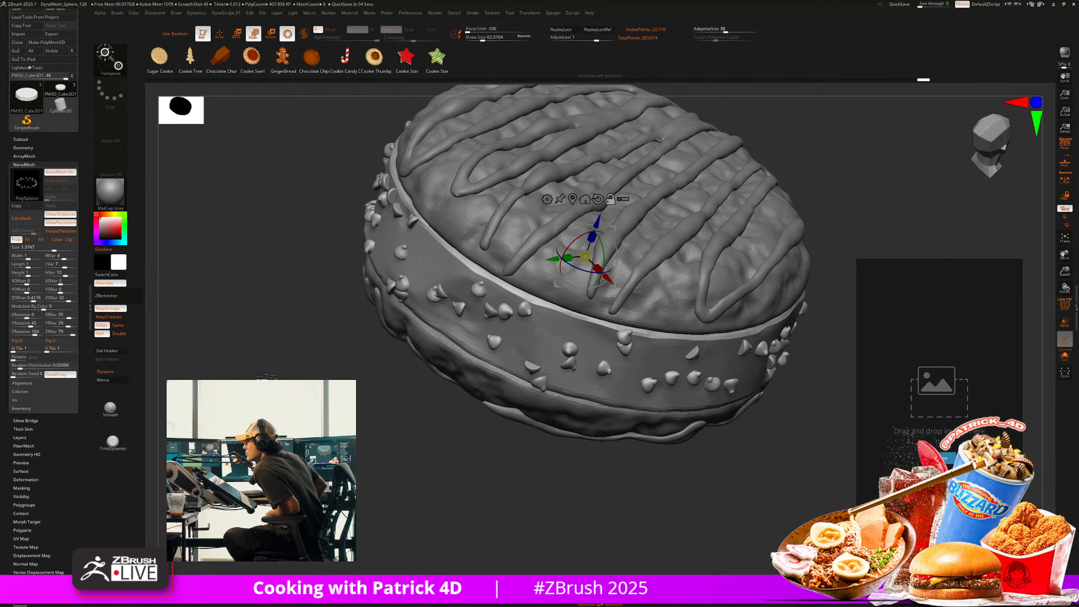
drag(308, 374, 340, 406)
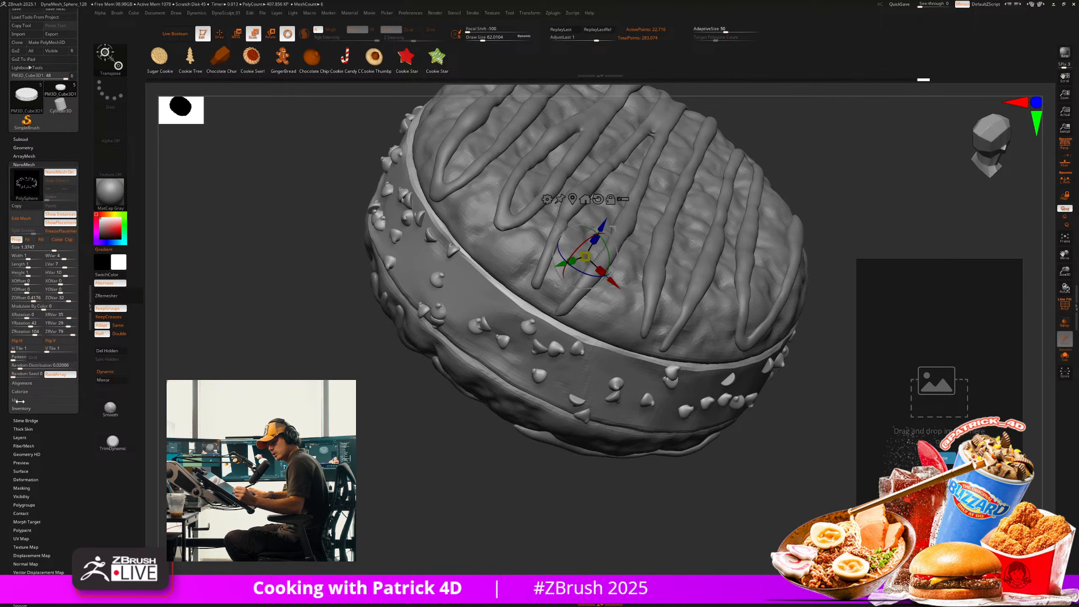
Convert the NanoMesh chips into real geometry with One To Mesh and turn on the polyframe.
click(20, 408)
click(25, 416)
key(shift+f)
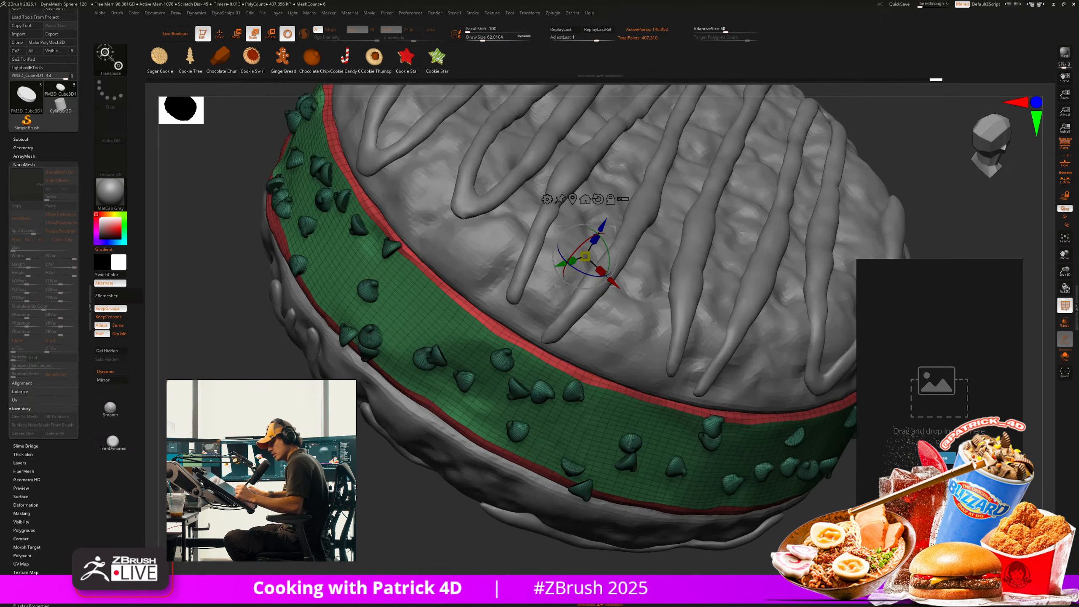
Isolate the chips' polygroup in Draw mode, split the hidden filling off as a separate subtool, and hide the polyframe.
click(220, 34)
ctrl+shift+click(369, 292)
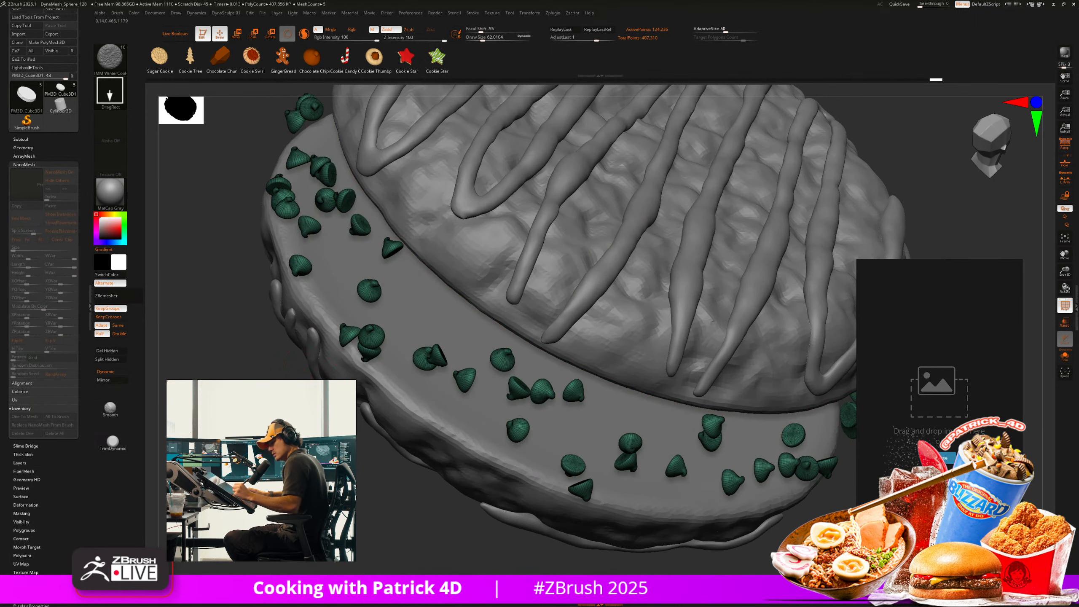
click(106, 359)
drag(229, 361, 183, 336)
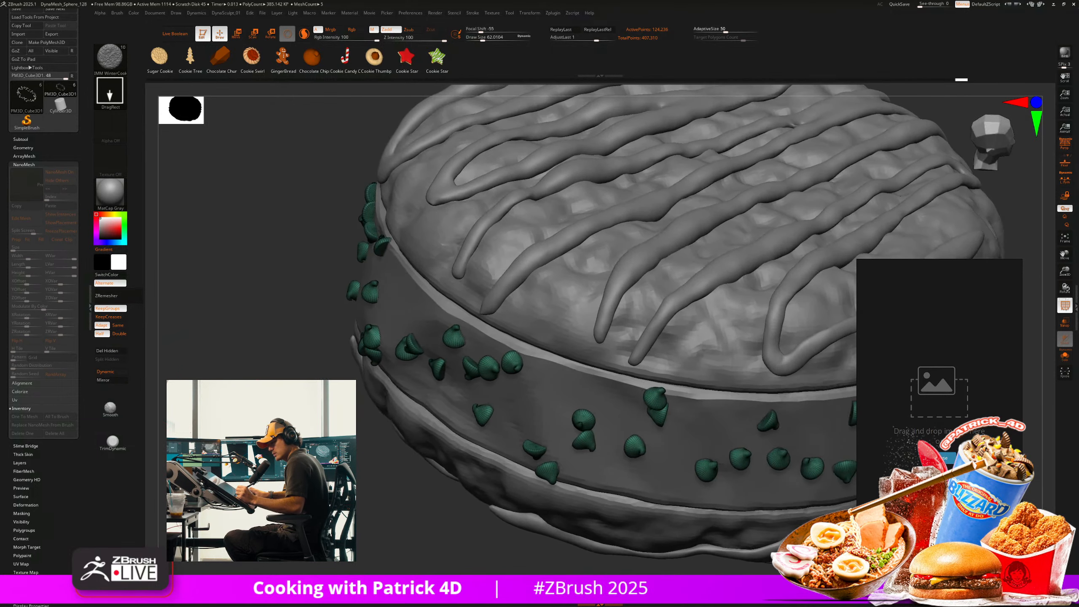
drag(314, 353, 274, 365)
key(1)
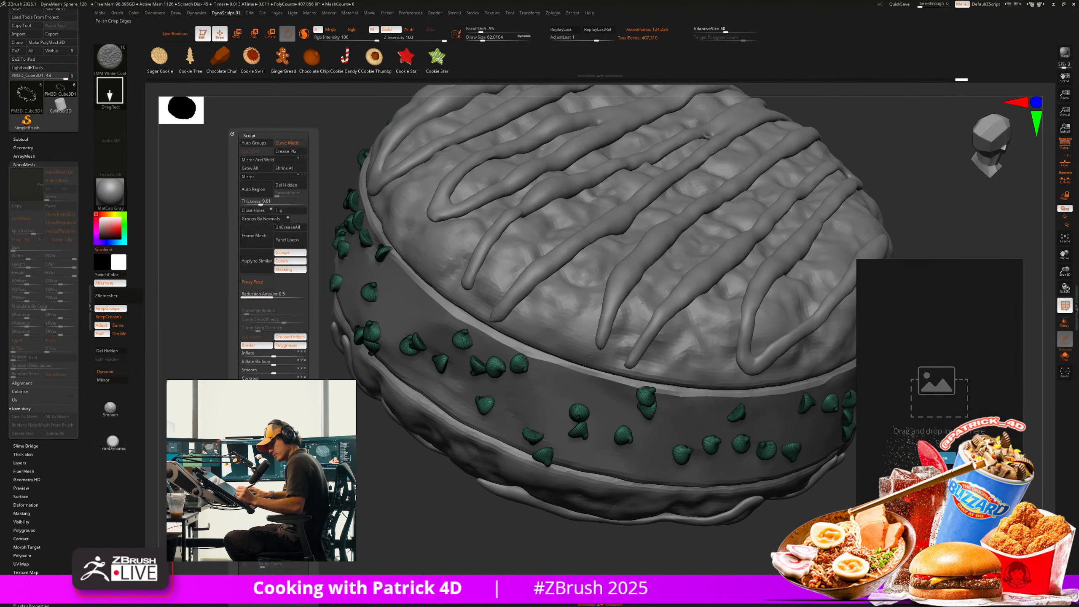
key(shift+f)
drag(204, 340, 297, 271)
drag(237, 221, 353, 306)
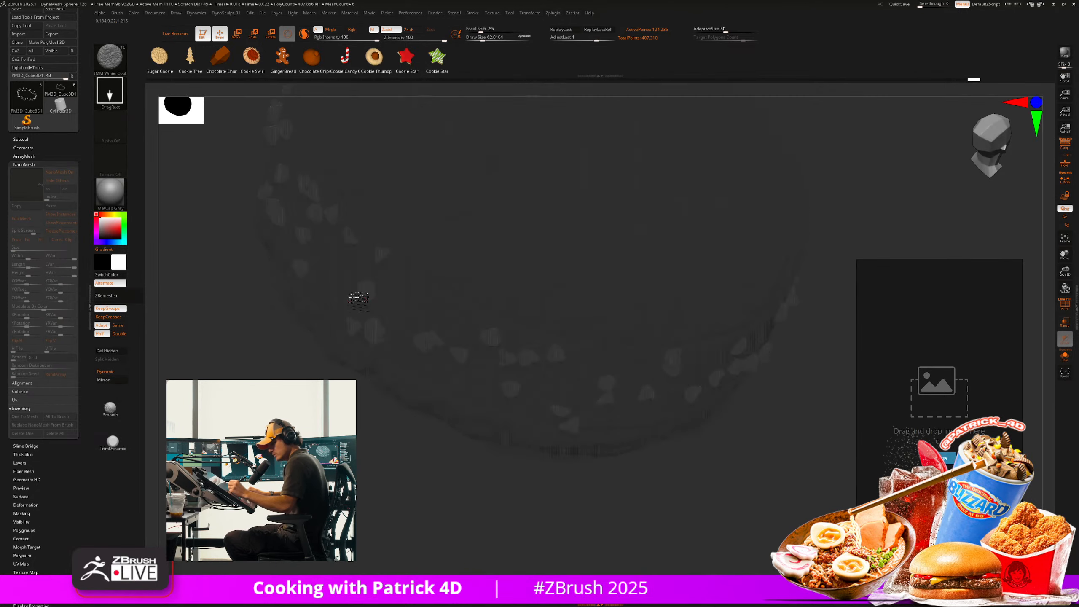
Select the filling subtool and subdivide it once, keeping the polyframe hidden.
alt+click(340, 305)
alt+drag(262, 384, 279, 368)
key(1)
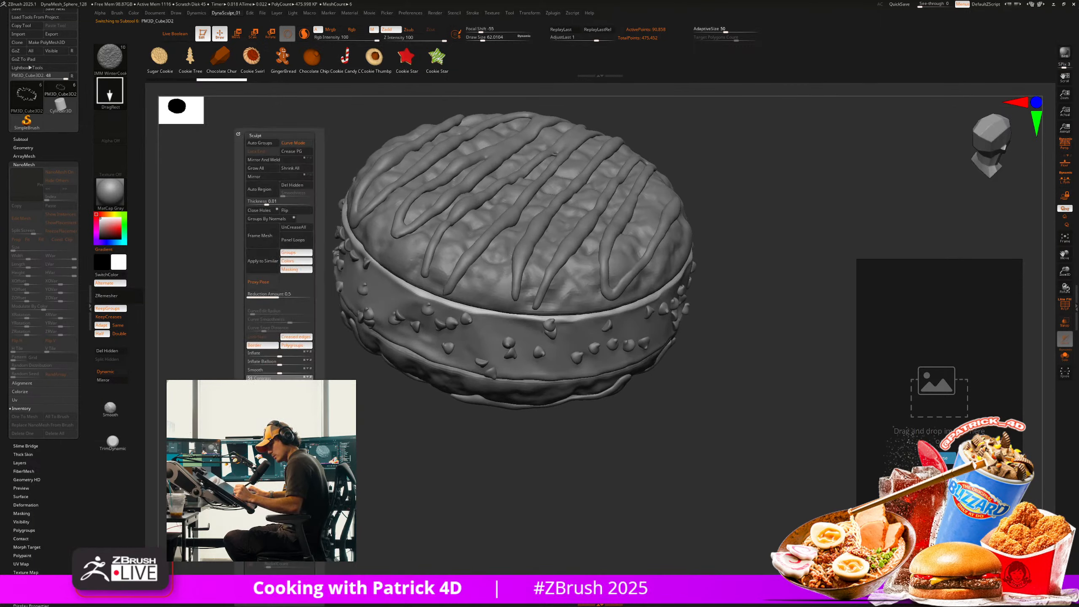
key(shift+f)
key(shift+f)
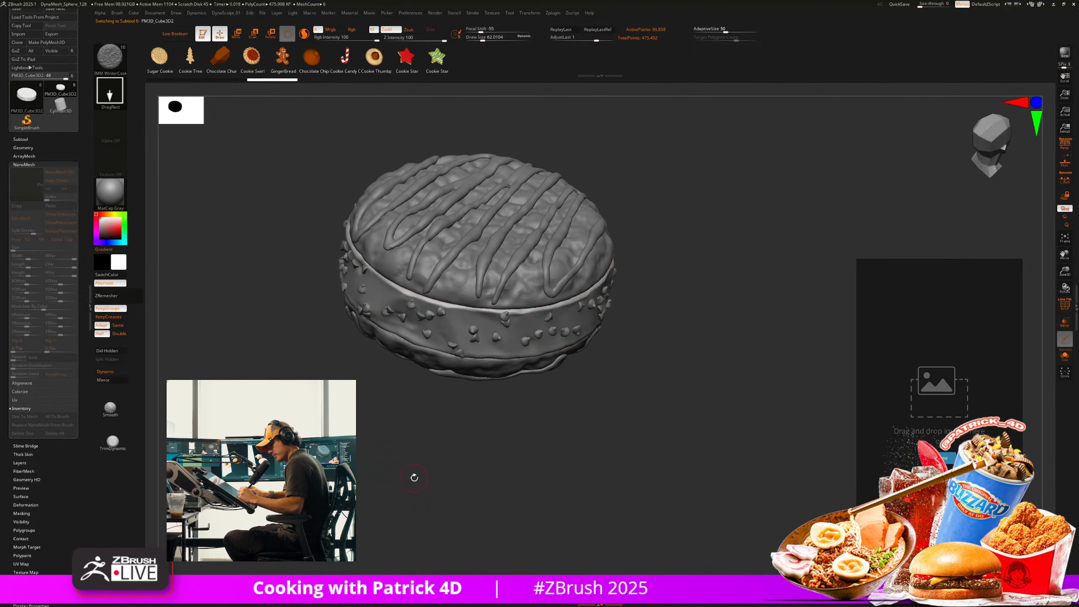
Examine the finished sandwich cookie and its scattered chocolate chips from several sides.
drag(415, 476, 446, 486)
key(ctrl+shift+s)
key(ctrl+shift+s)
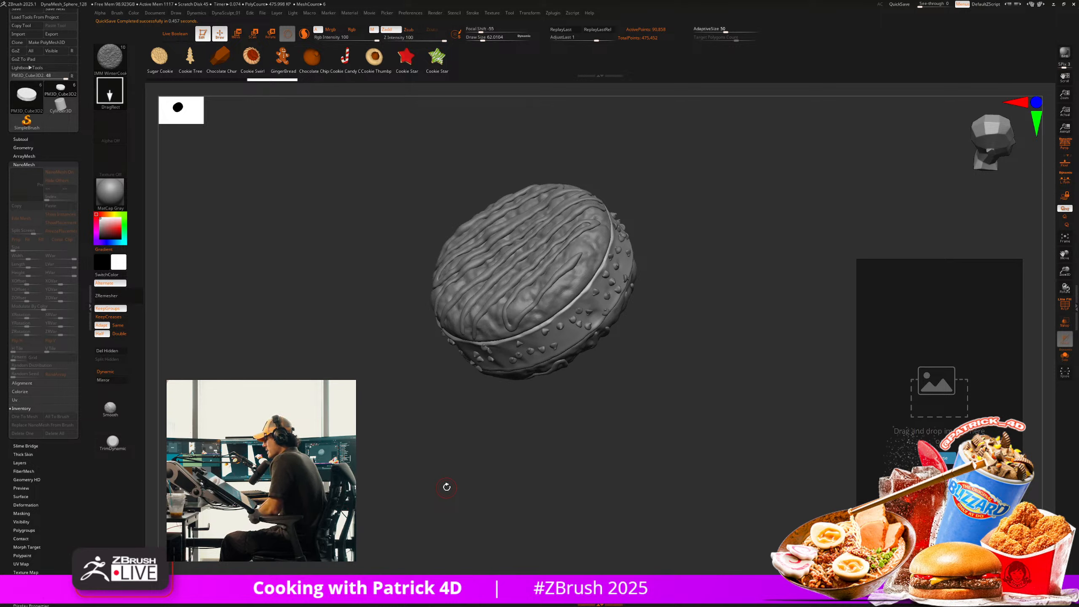
drag(385, 170, 391, 175)
key(space)
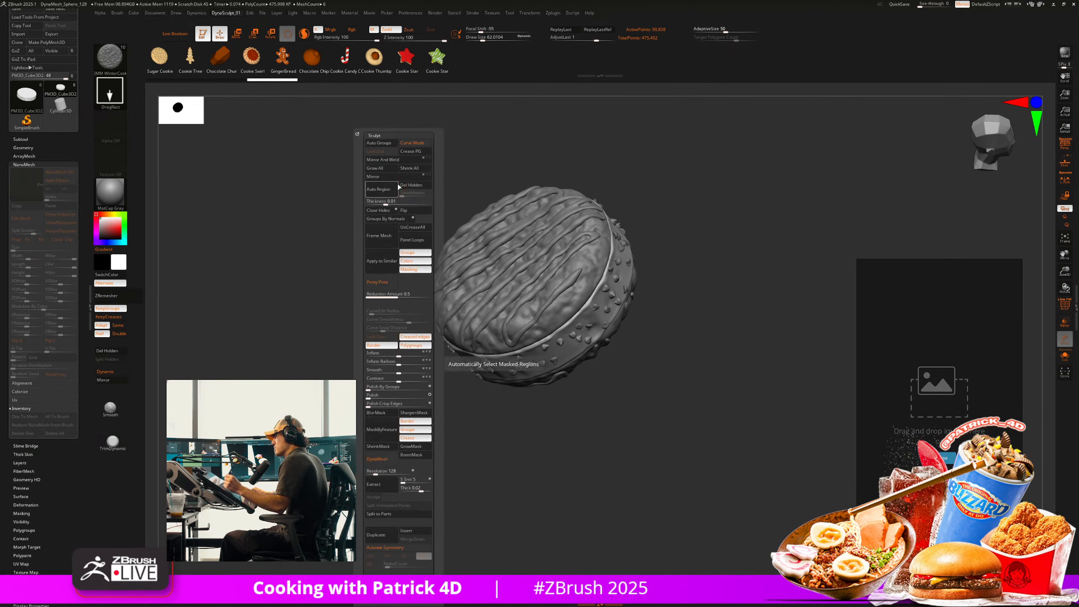
mouse_move(310, 212)
mouse_down()
mouse_move(338, 269)
mouse_move(313, 258)
mouse_move(328, 270)
mouse_move(325, 288)
mouse_move(365, 272)
mouse_move(362, 246)
mouse_move(368, 253)
mouse_move(344, 303)
mouse_up()
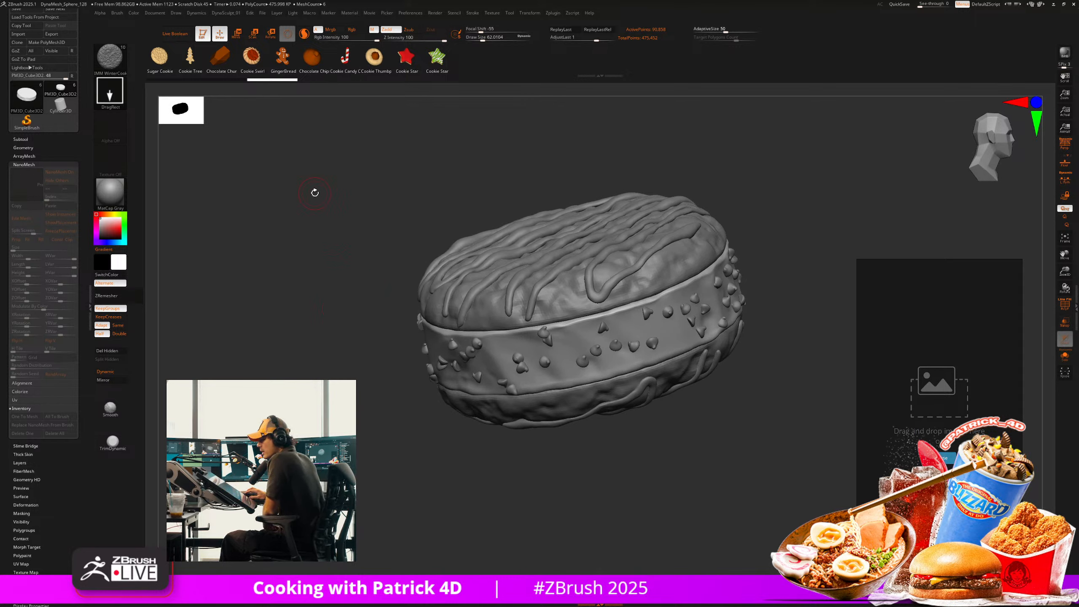